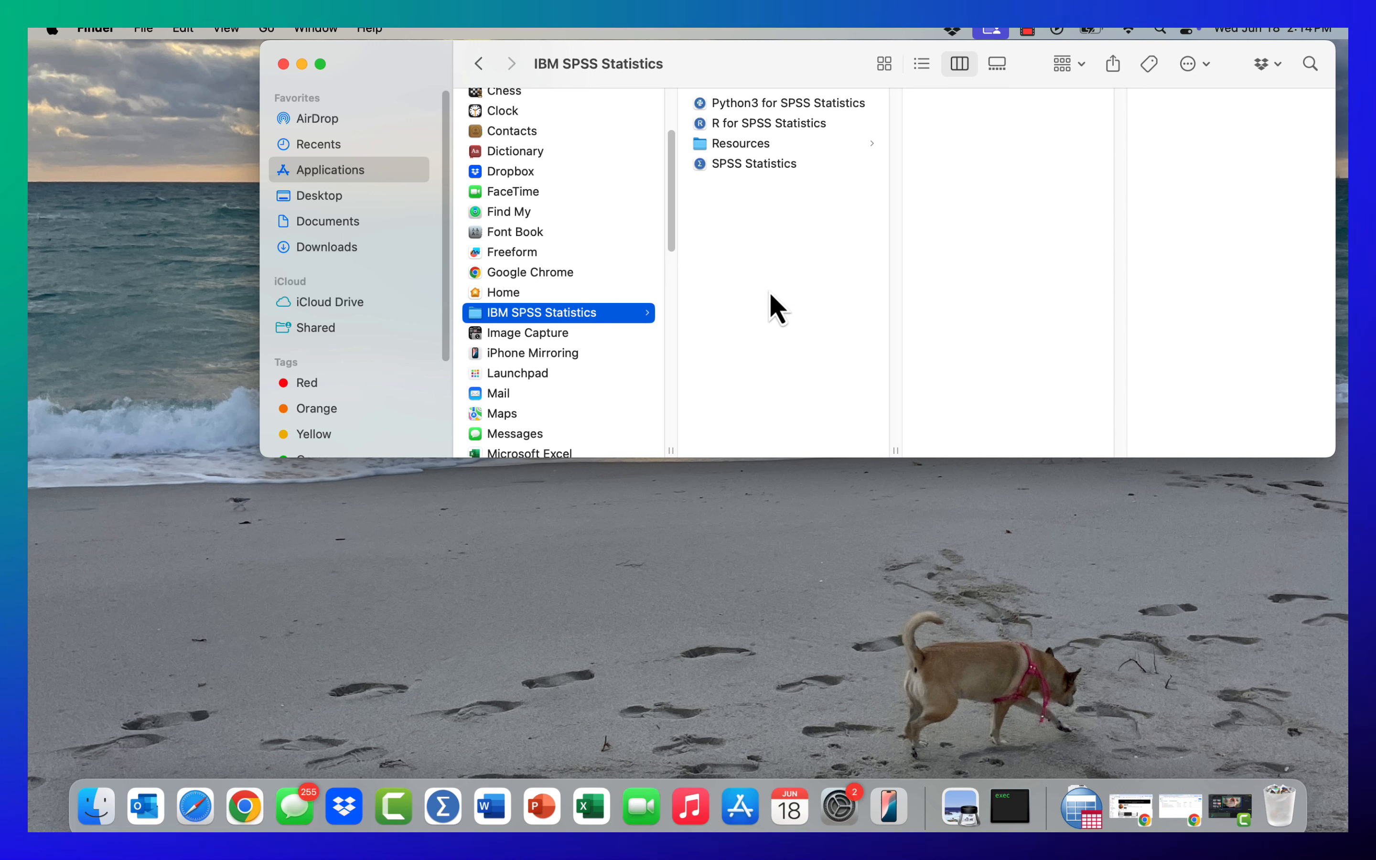
- Launch SPSS Statistics from the applications folder and close its welcome dialog to reach the empty data editor
click(735, 167)
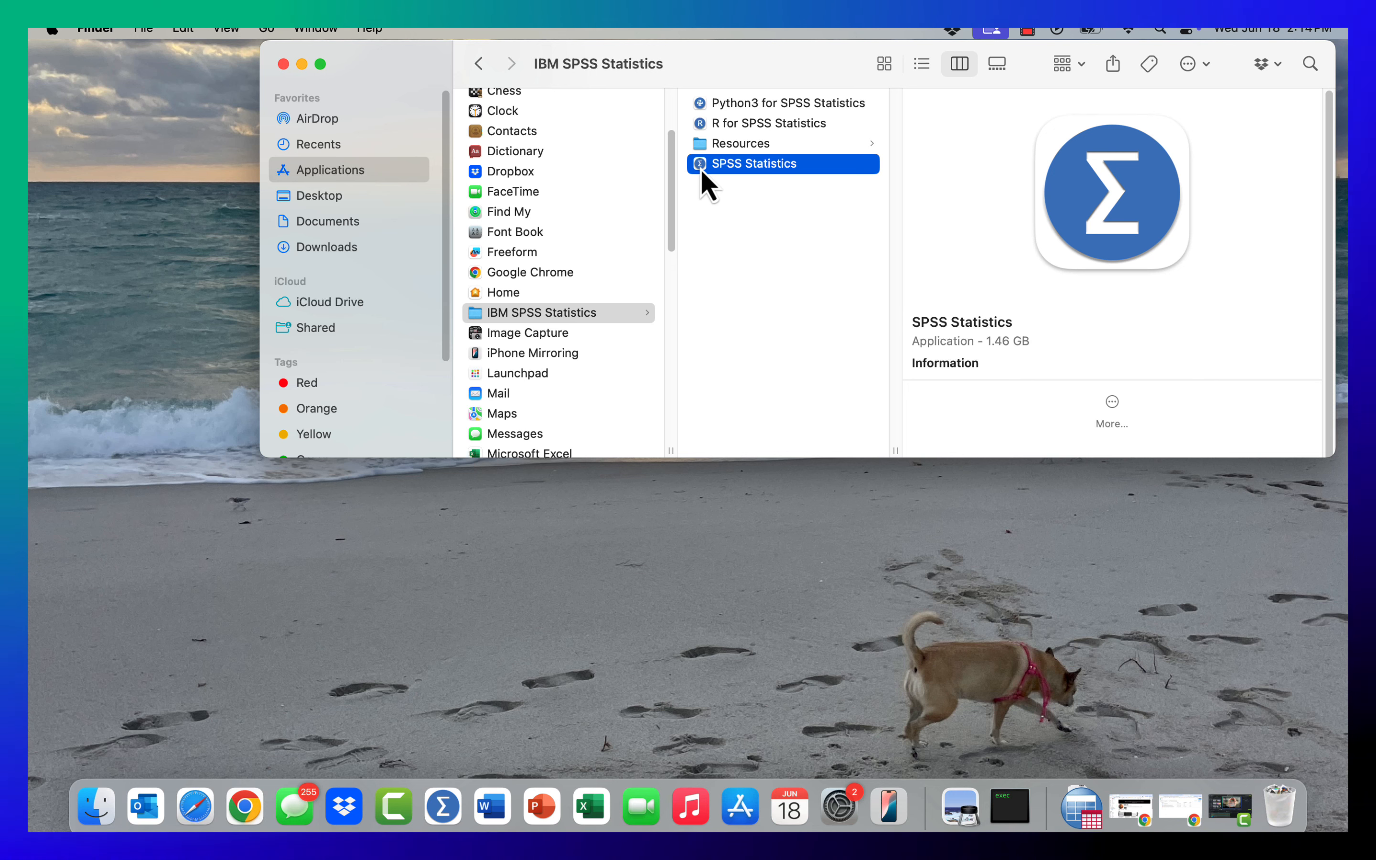
double_click(700, 165)
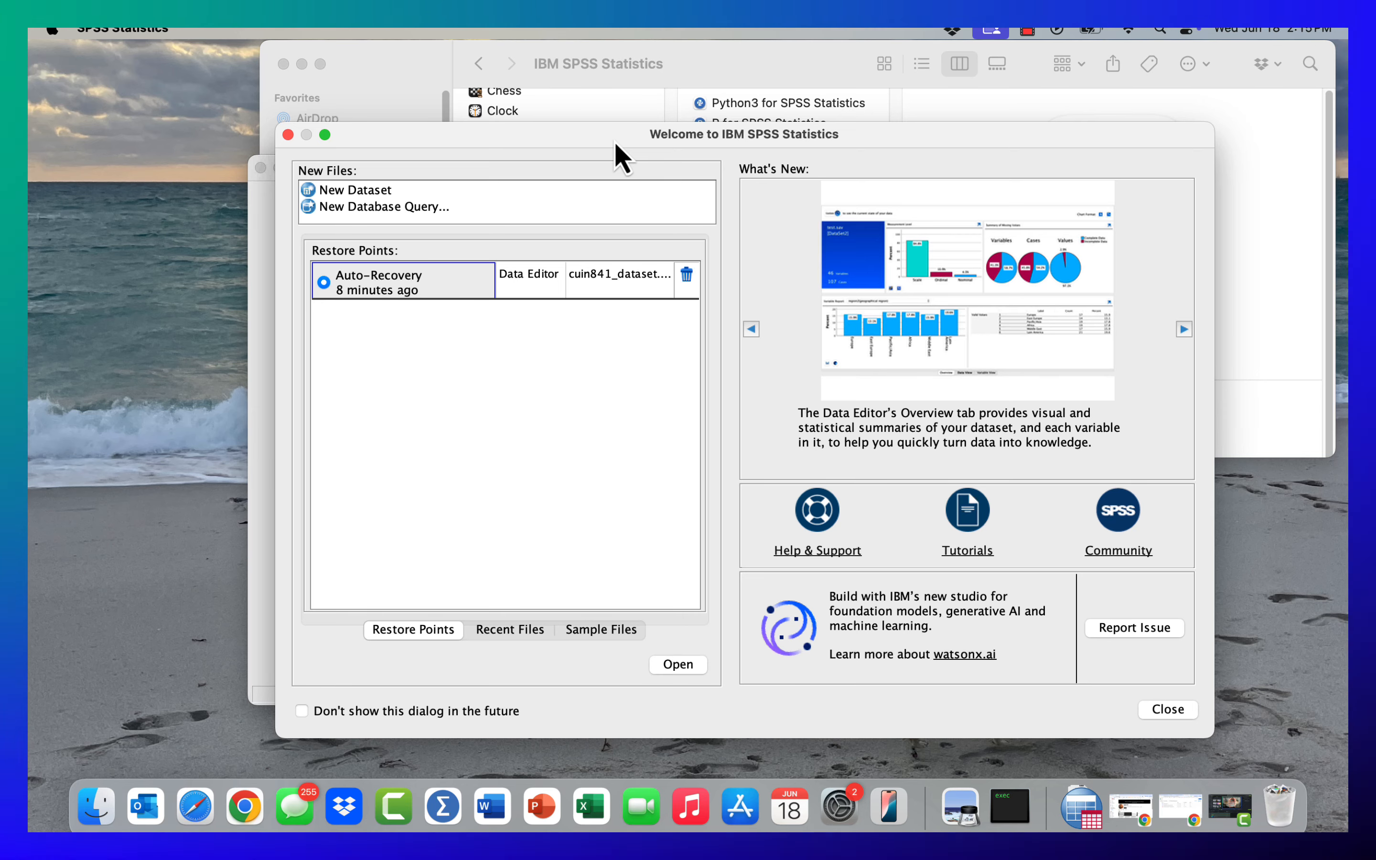
drag(614, 143, 658, 124)
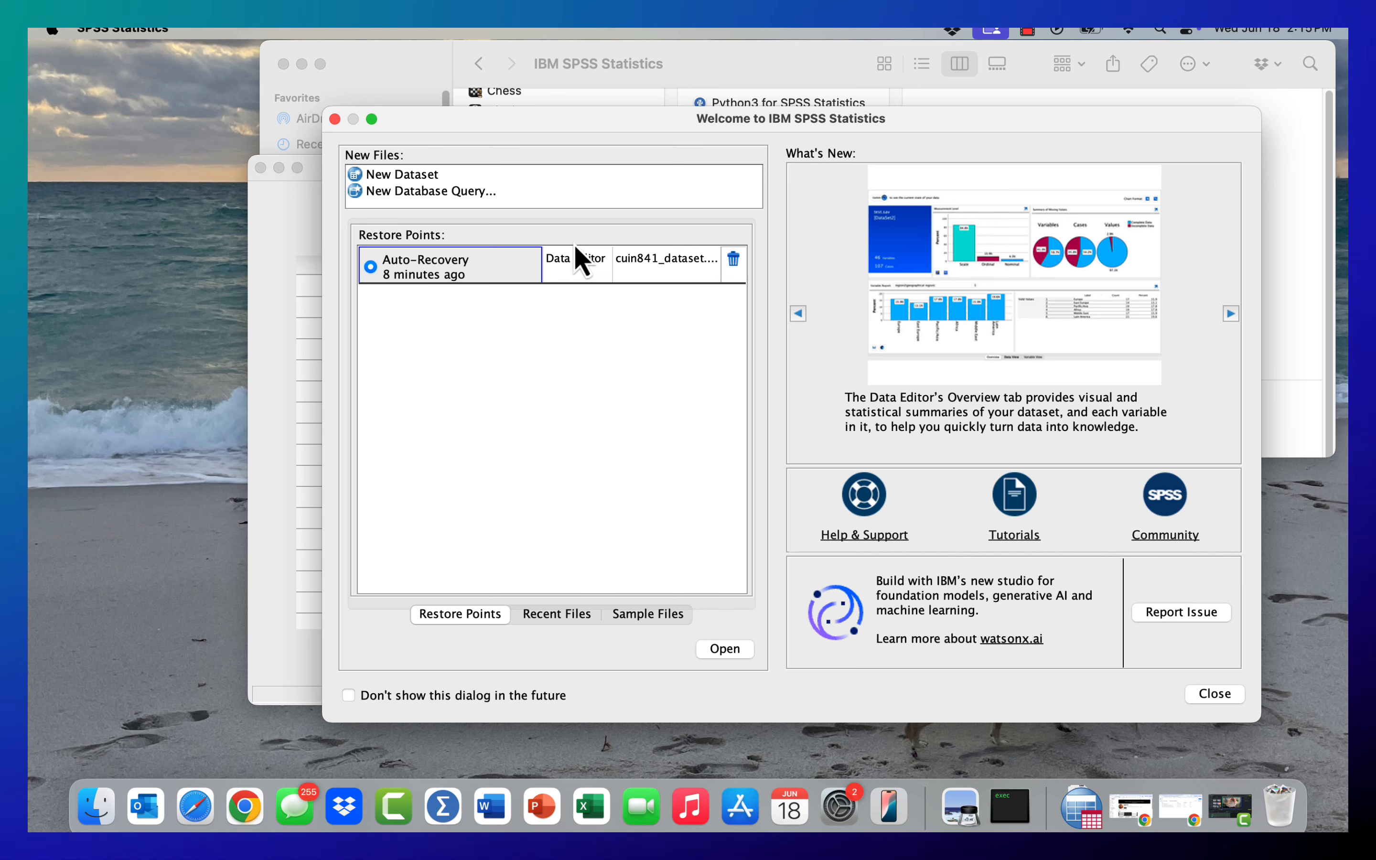
click(335, 119)
drag(428, 192, 429, 150)
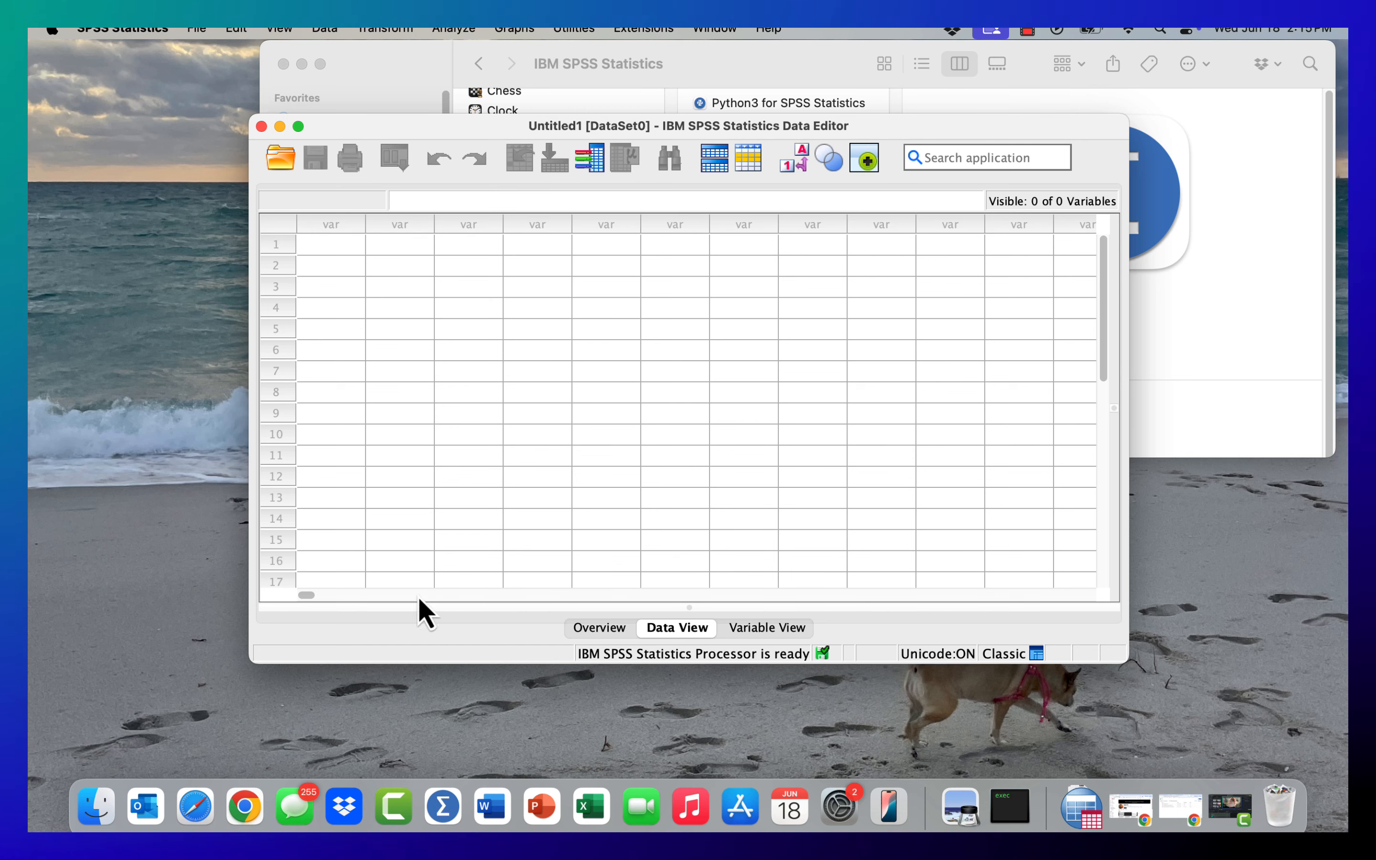
click(630, 592)
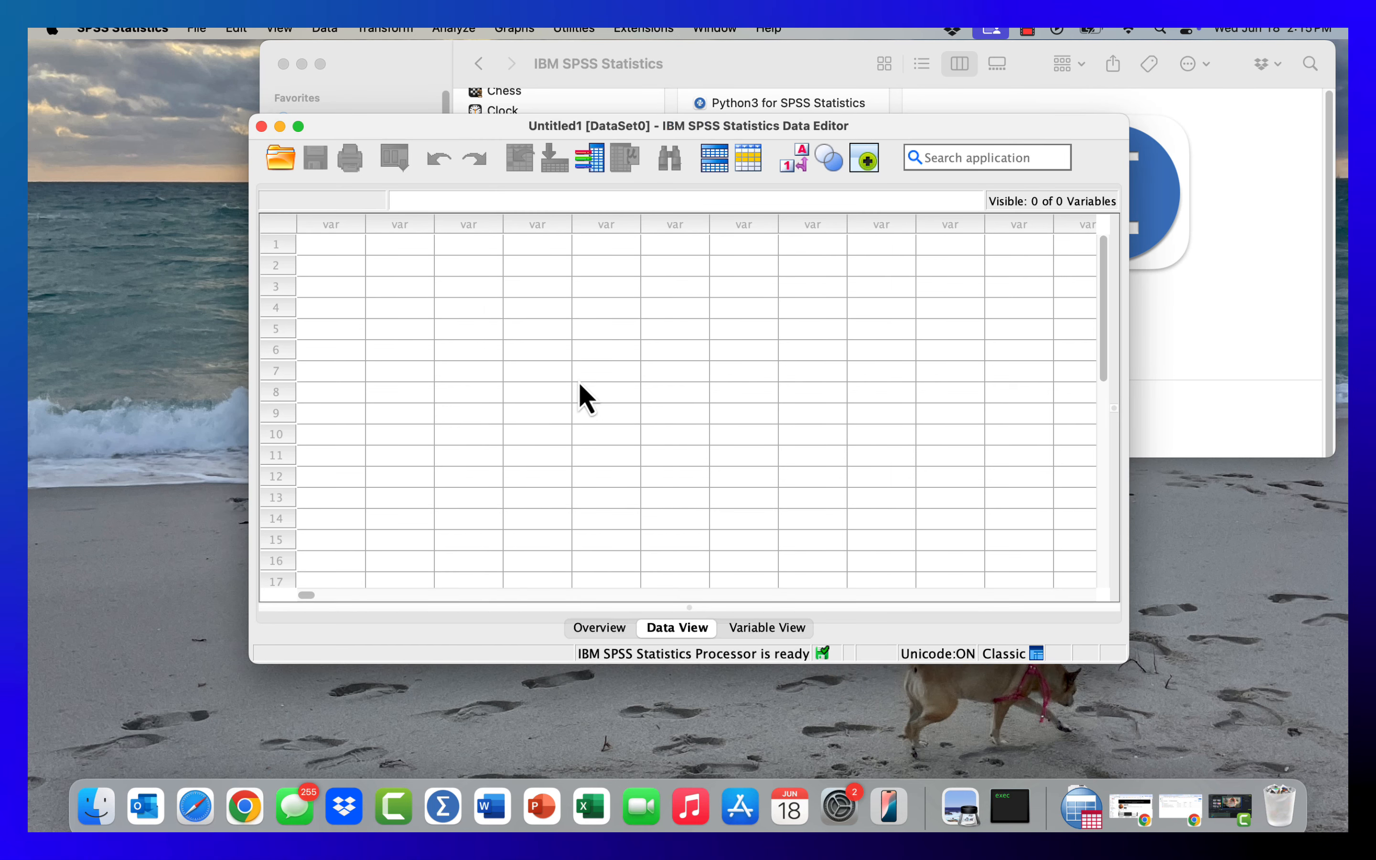
click(671, 372)
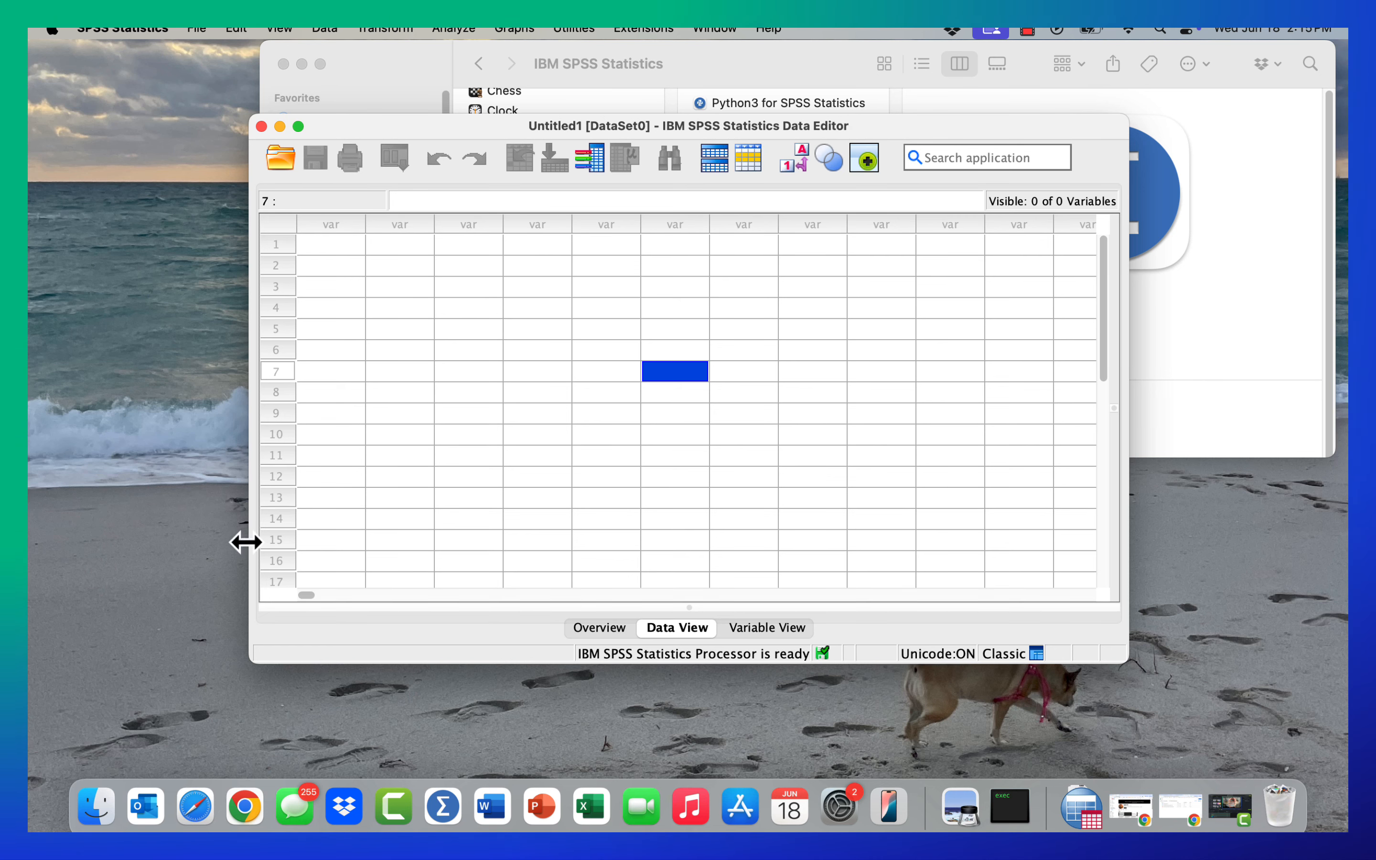
- Open the dataset cuin841_dataset.sav from the Downloads folder
click(1077, 812)
click(1093, 755)
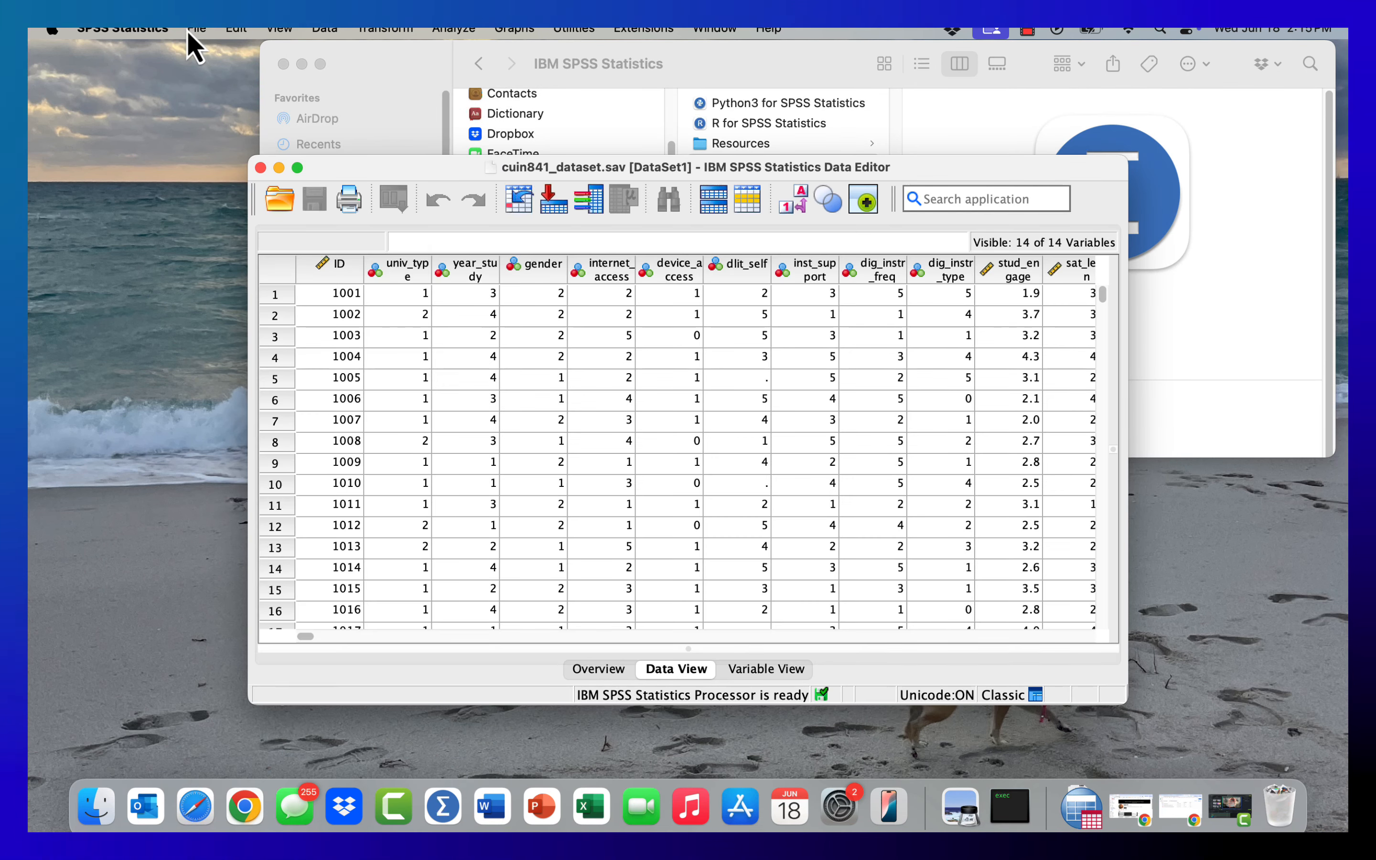
click(194, 29)
mouse_move(211, 80)
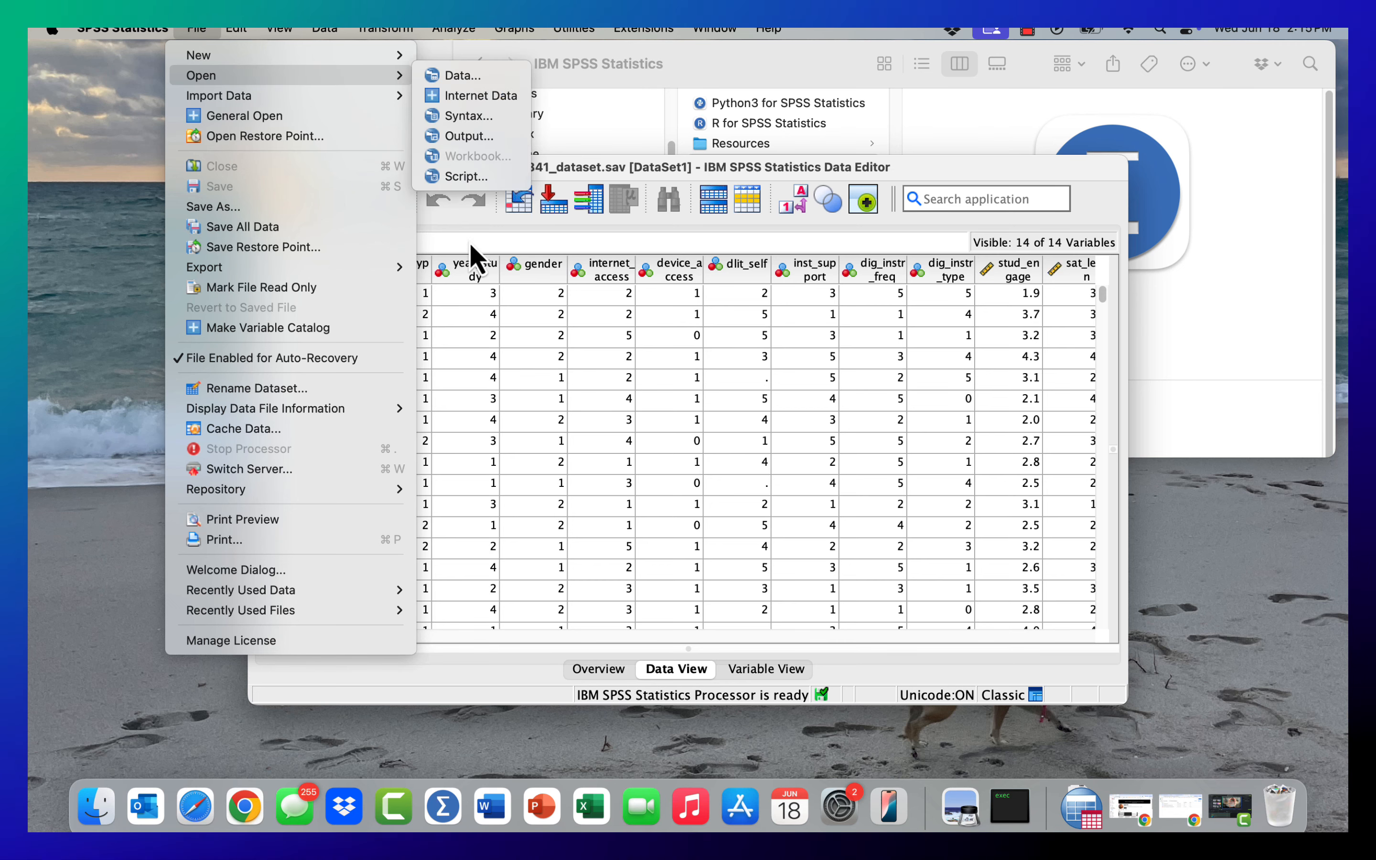
click(952, 193)
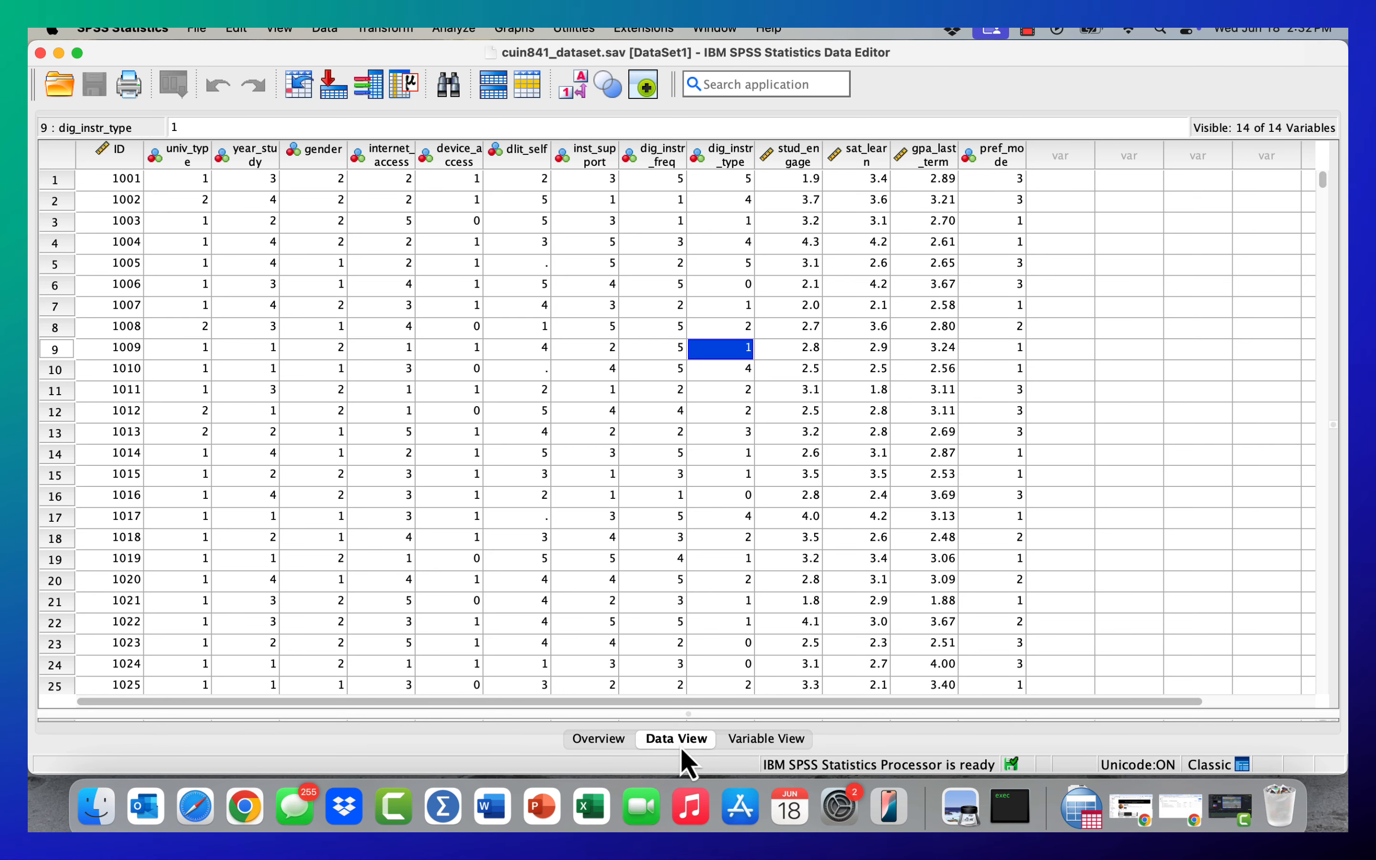
- View the dataset's Overview, Data View and Variable View one after another
click(598, 740)
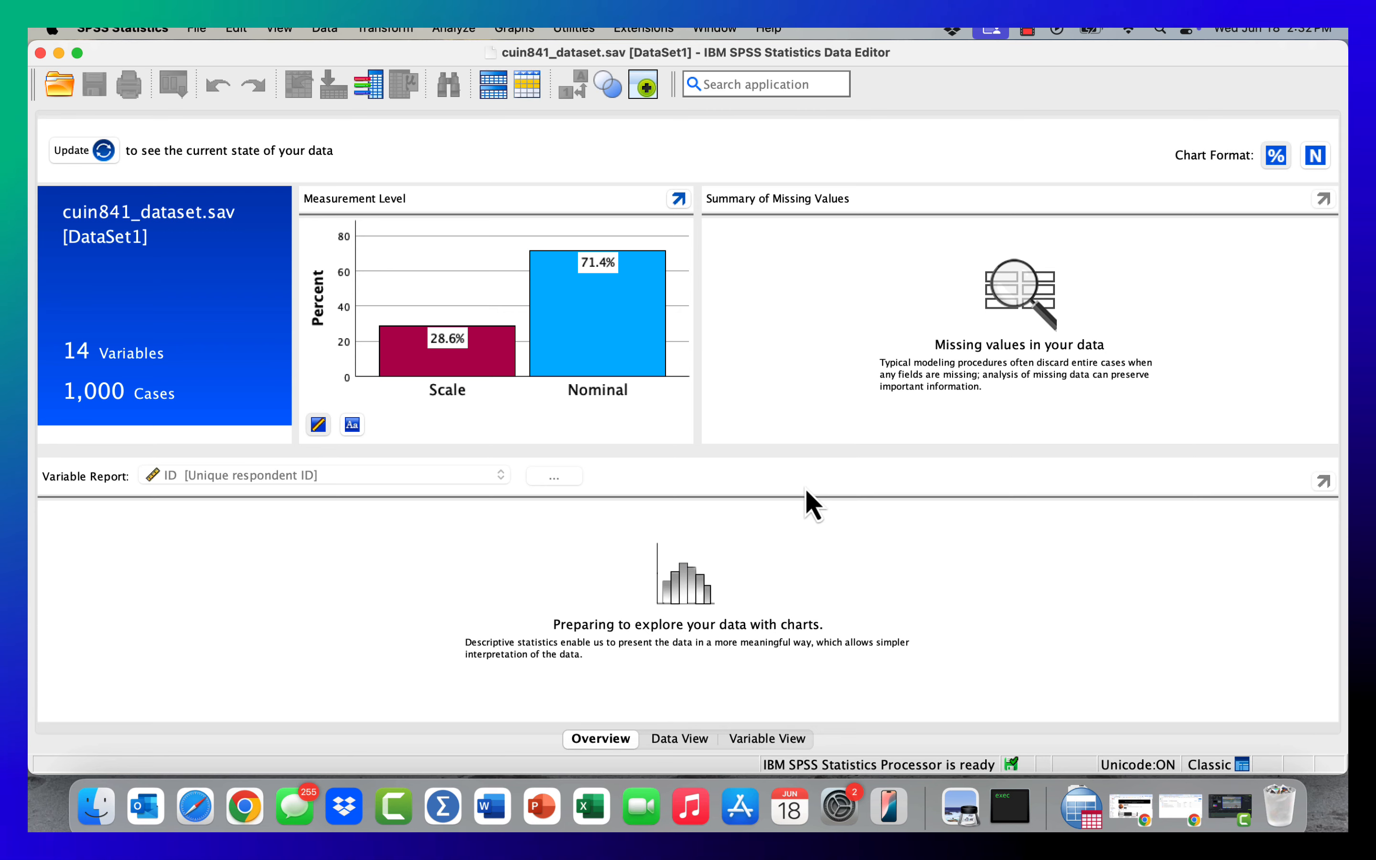
click(684, 740)
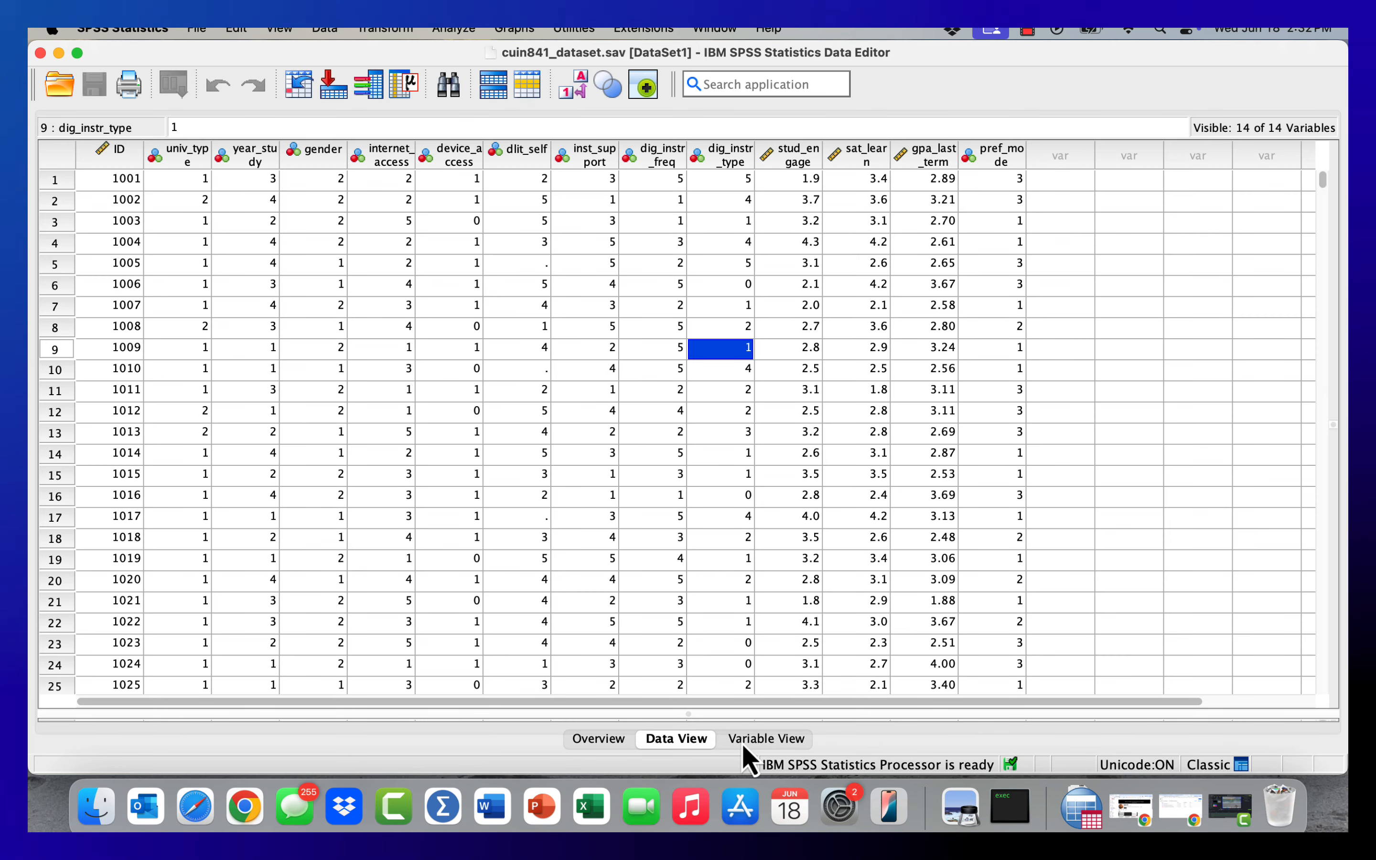
click(745, 745)
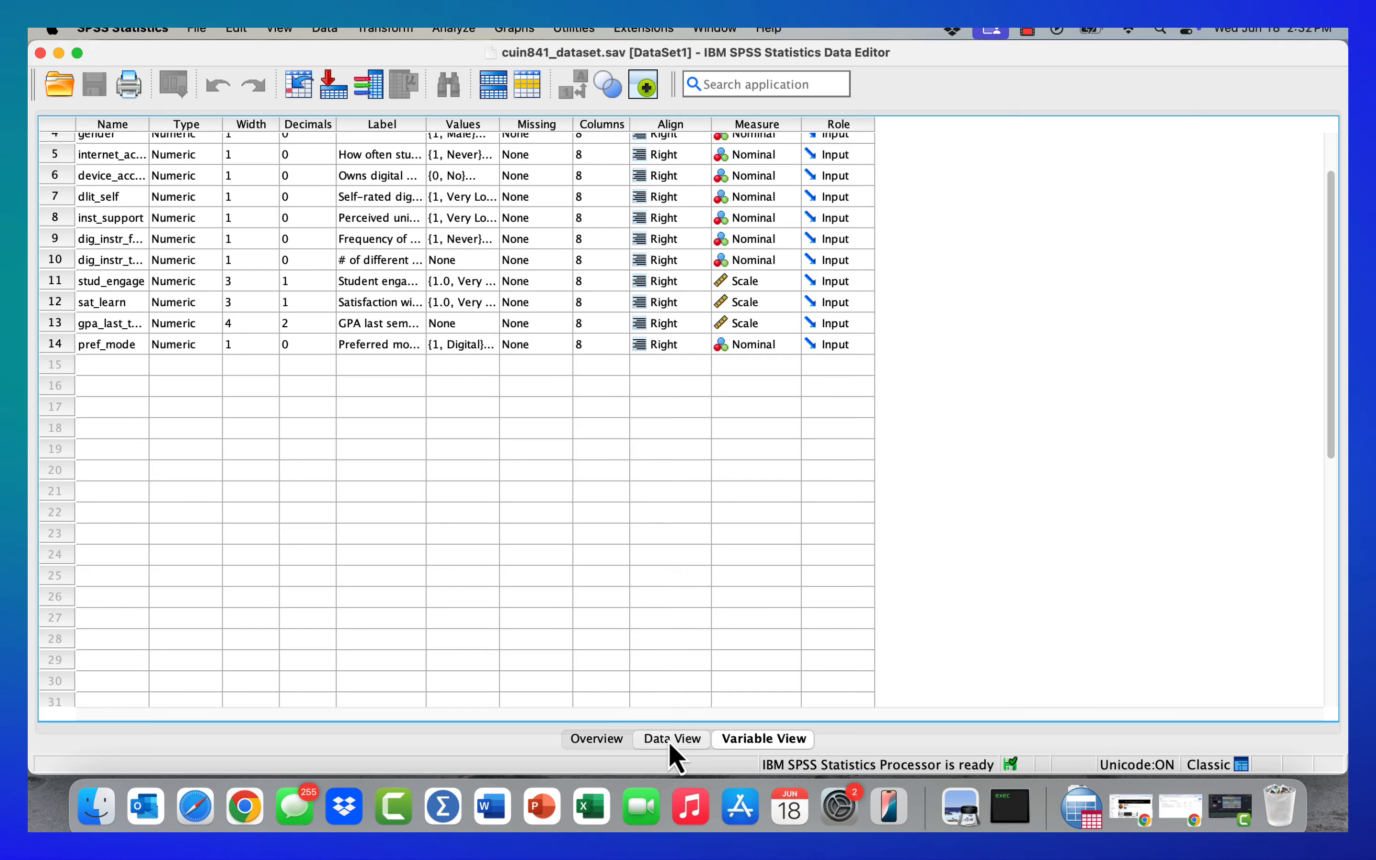
- Return to Data View and highlight the case rows 3 and 8 in turn
click(670, 740)
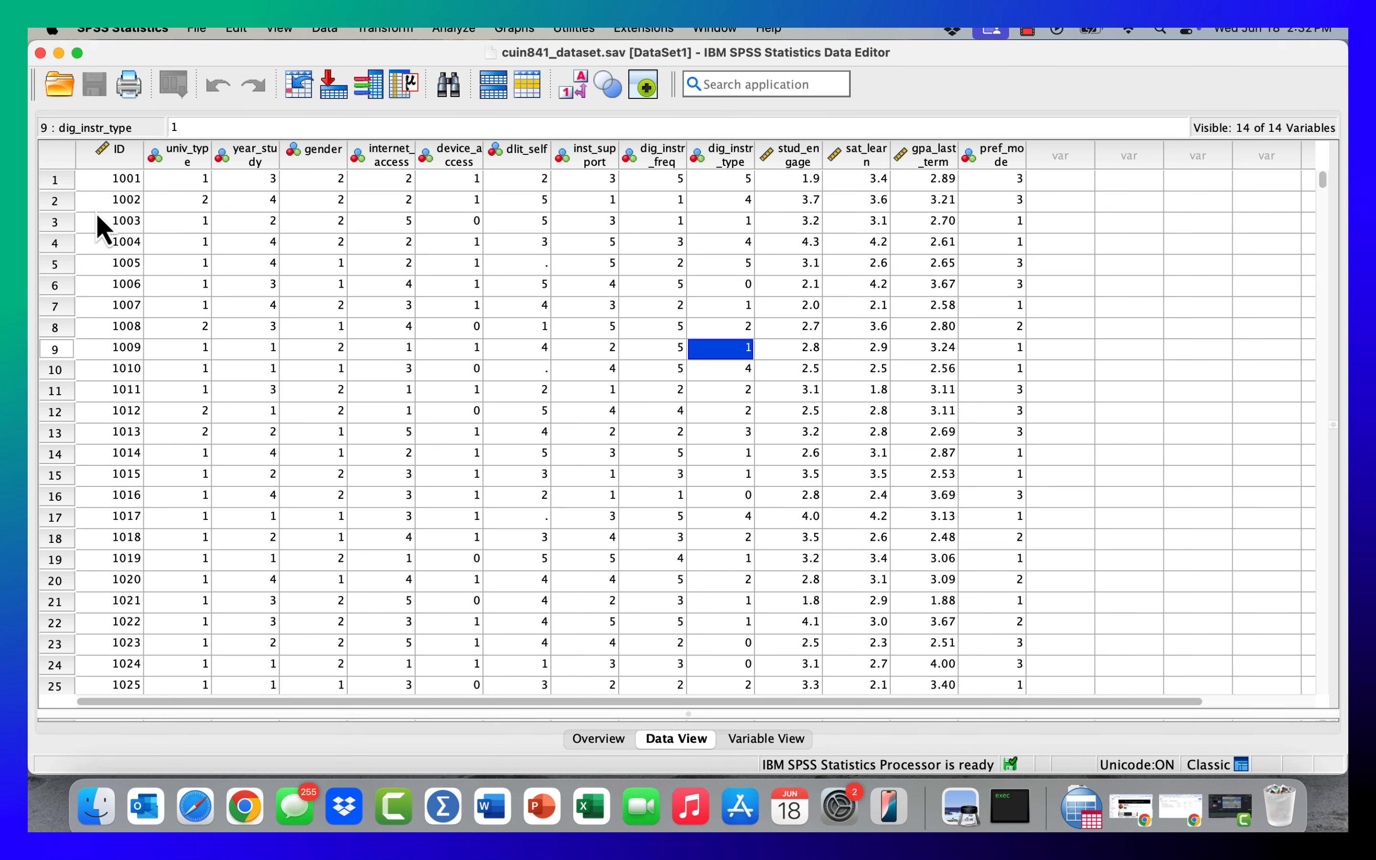
click(61, 229)
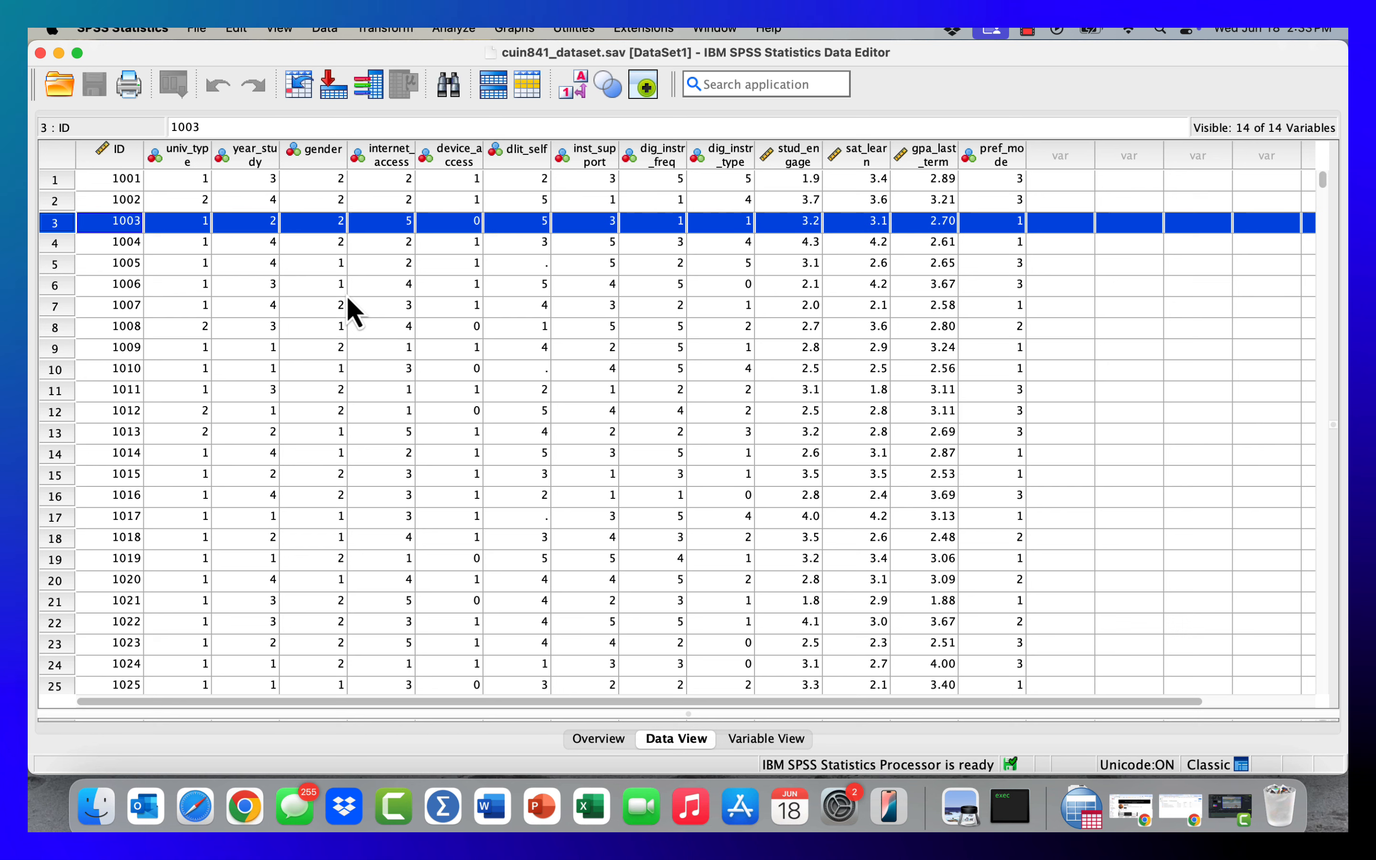
click(56, 329)
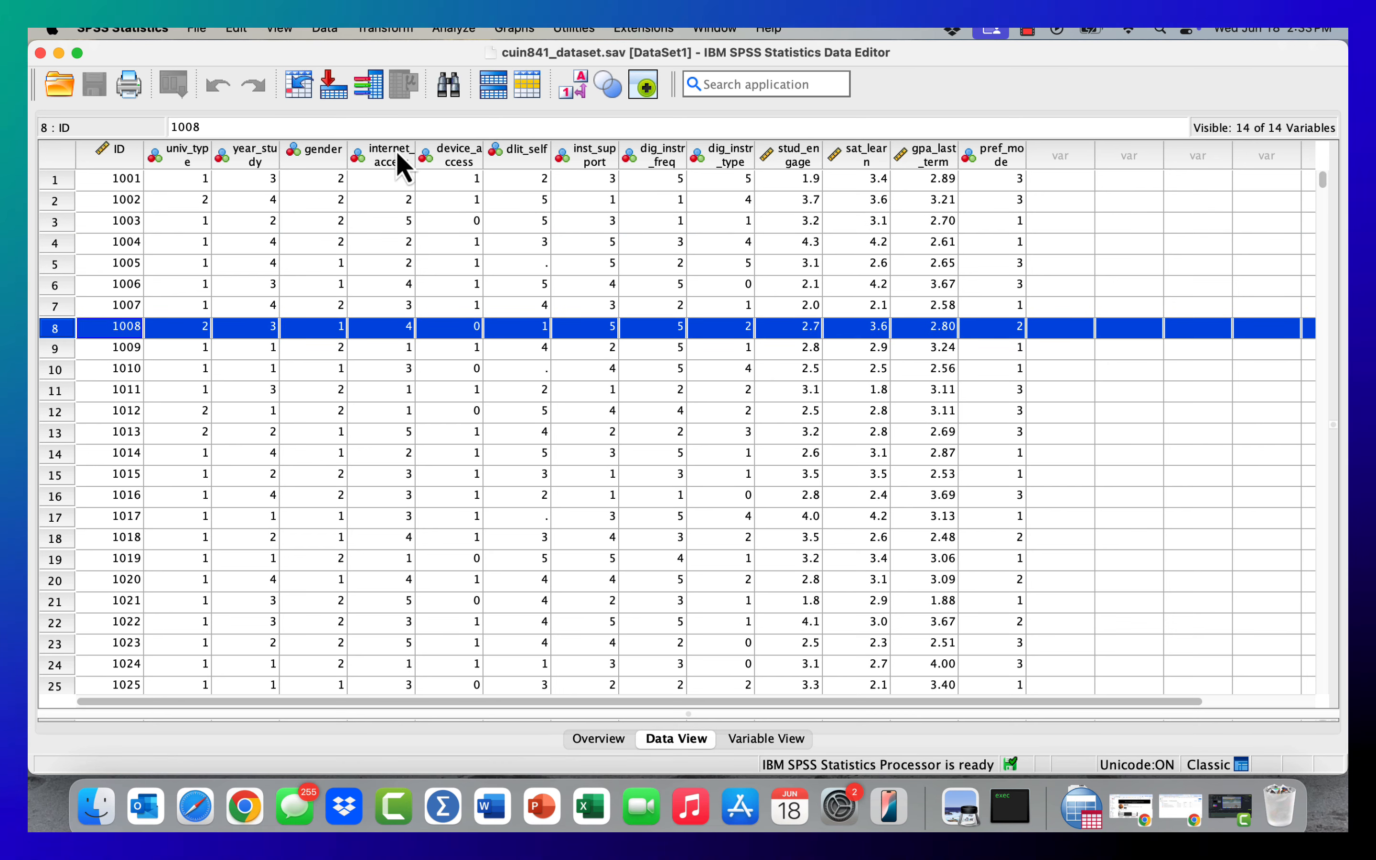
- Highlight the variable columns internet_access, gender, inst_support, dig_instr_type and dig_instr_freq in turn, checking the inst_support description
click(388, 155)
click(330, 158)
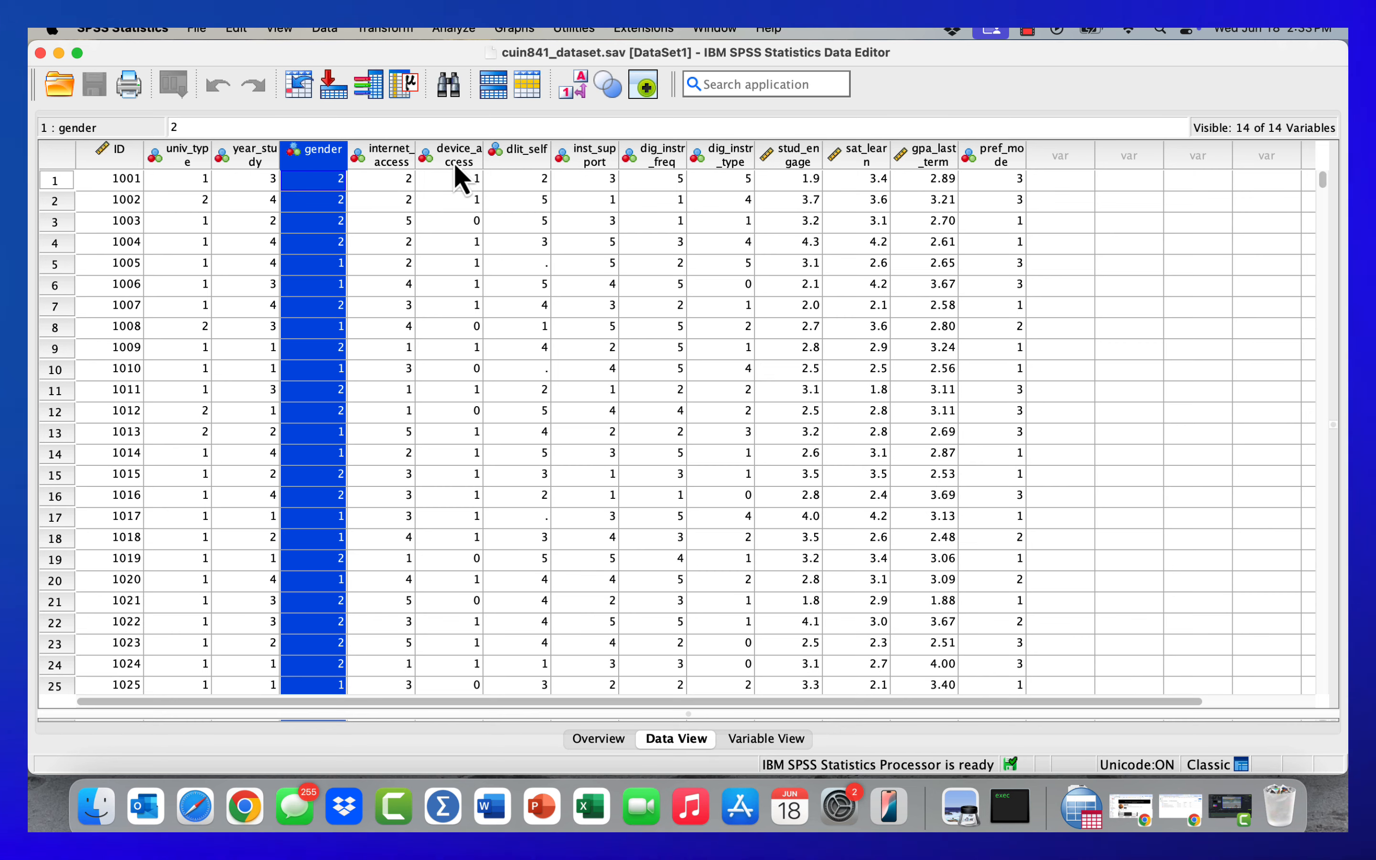
mouse_move(455, 165)
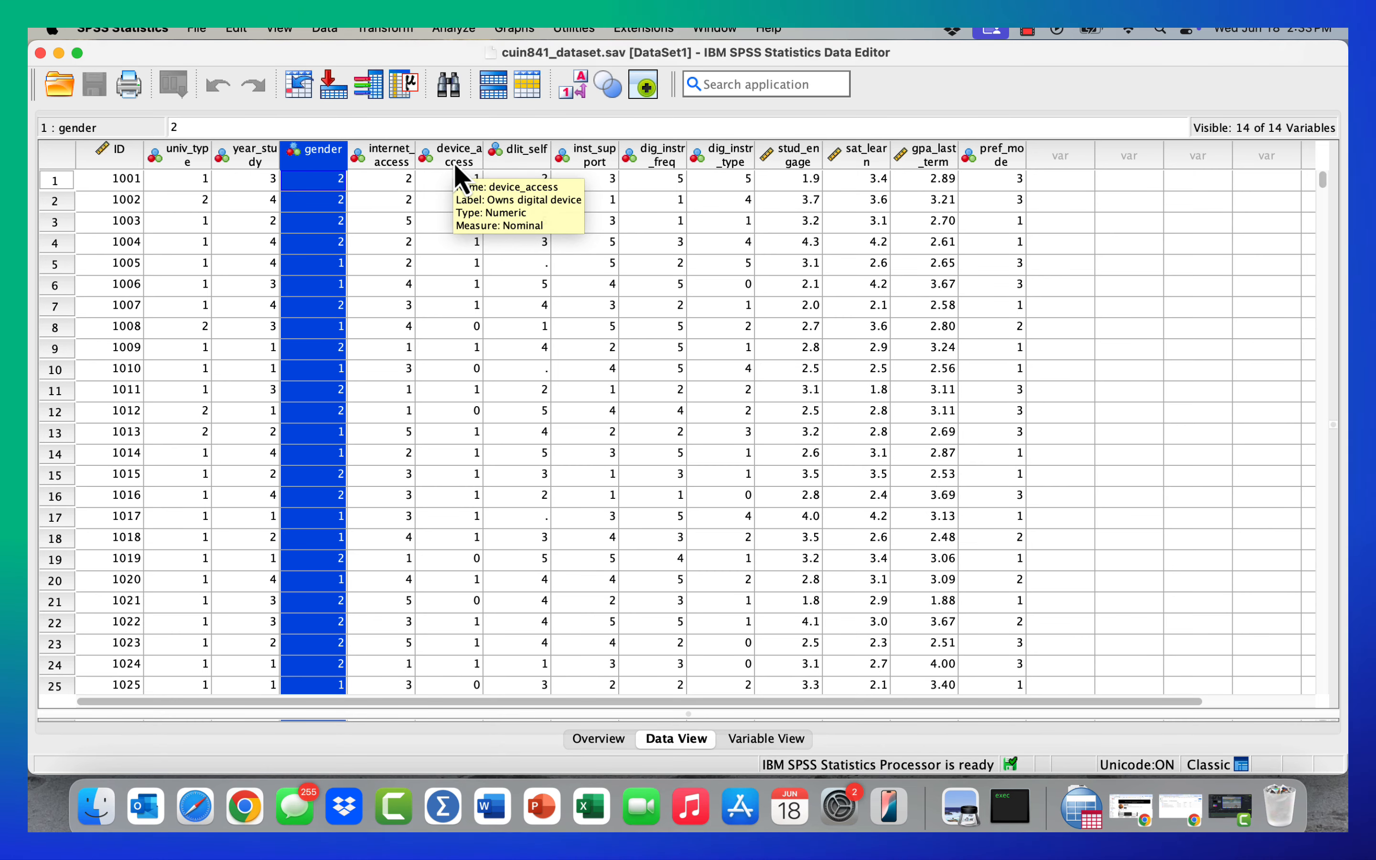
click(585, 161)
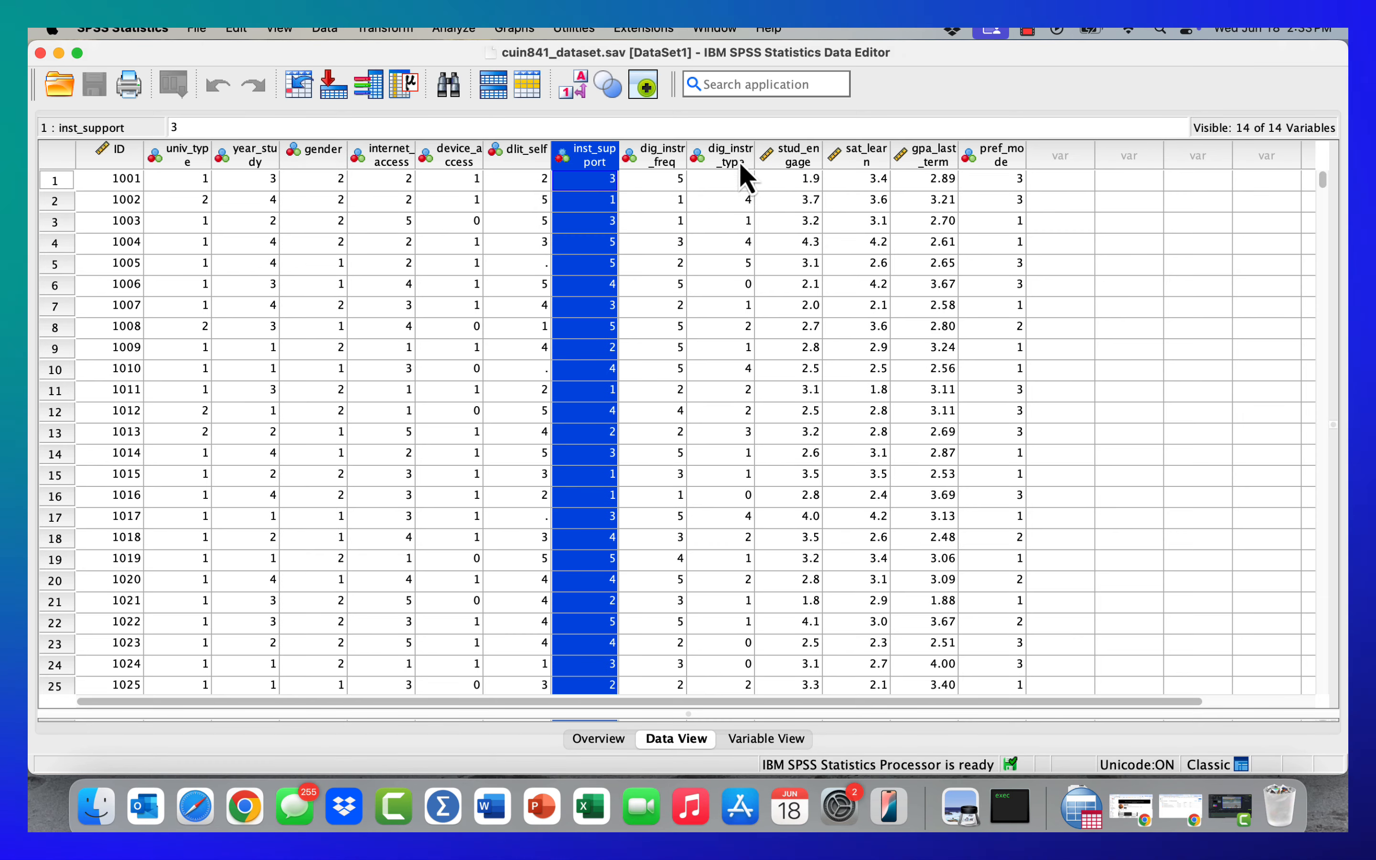
click(742, 165)
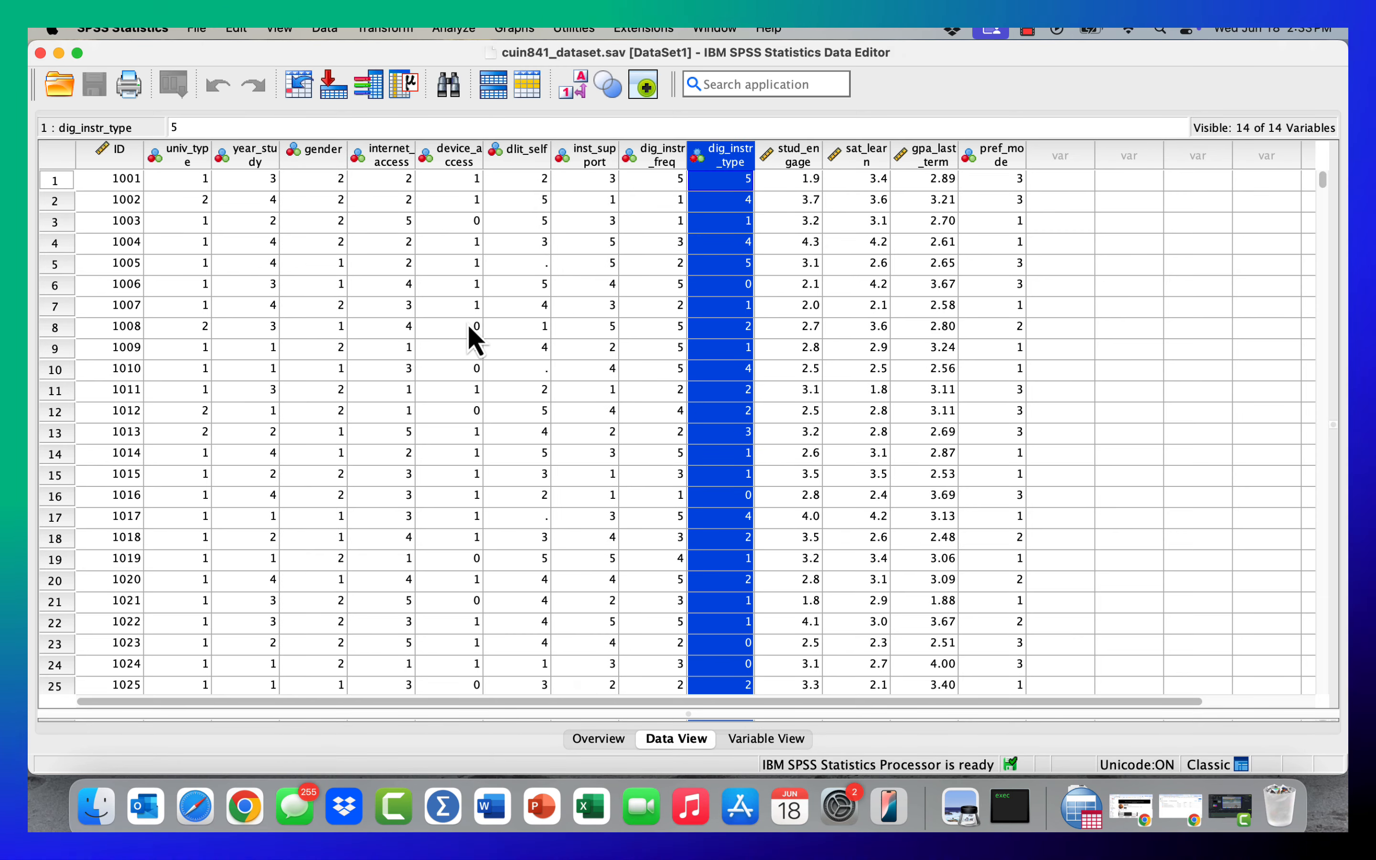
click(654, 161)
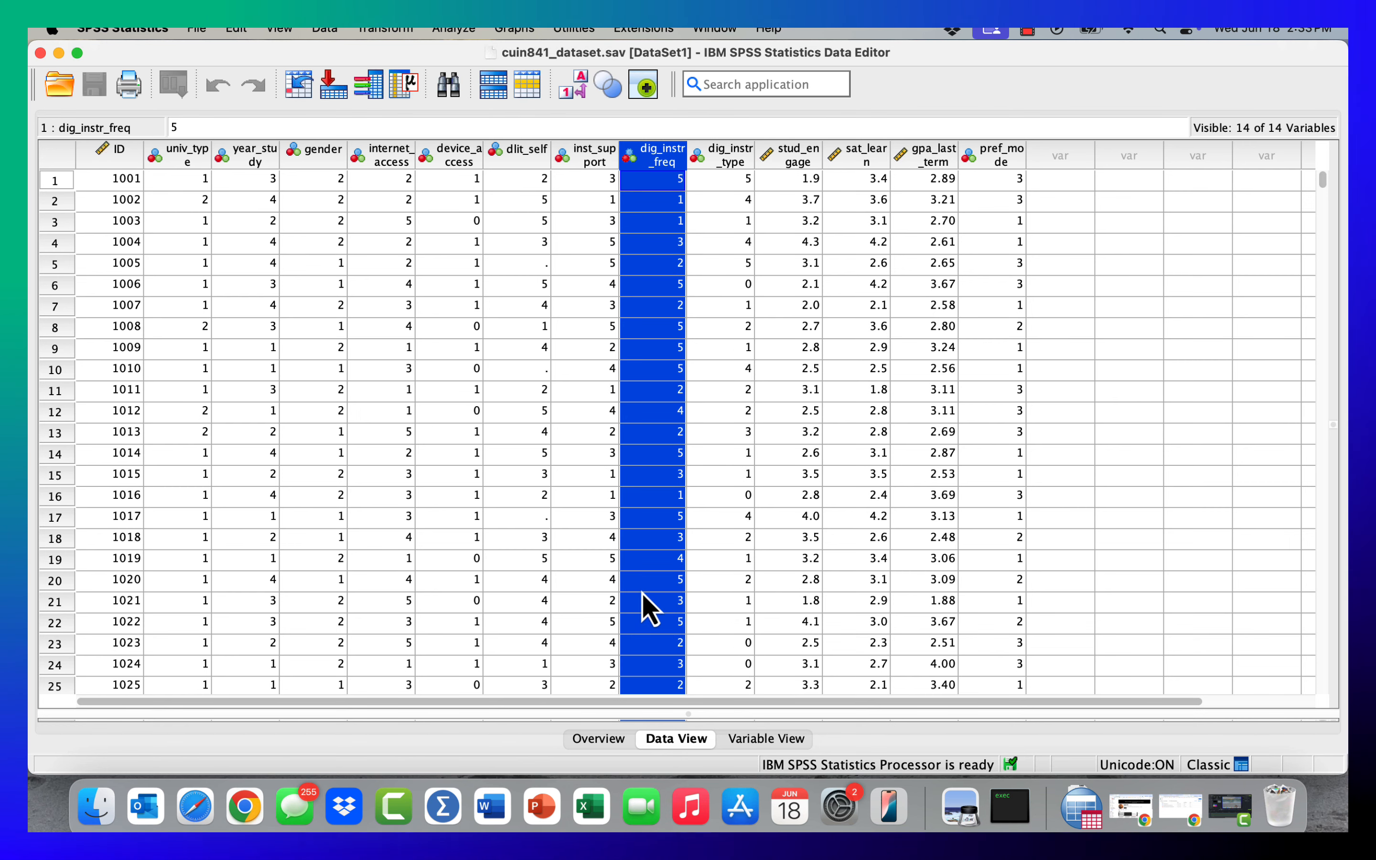
- Switch to Variable View and highlight the rows for univ_type, gender, dlit_self and pref_mode in turn
click(788, 740)
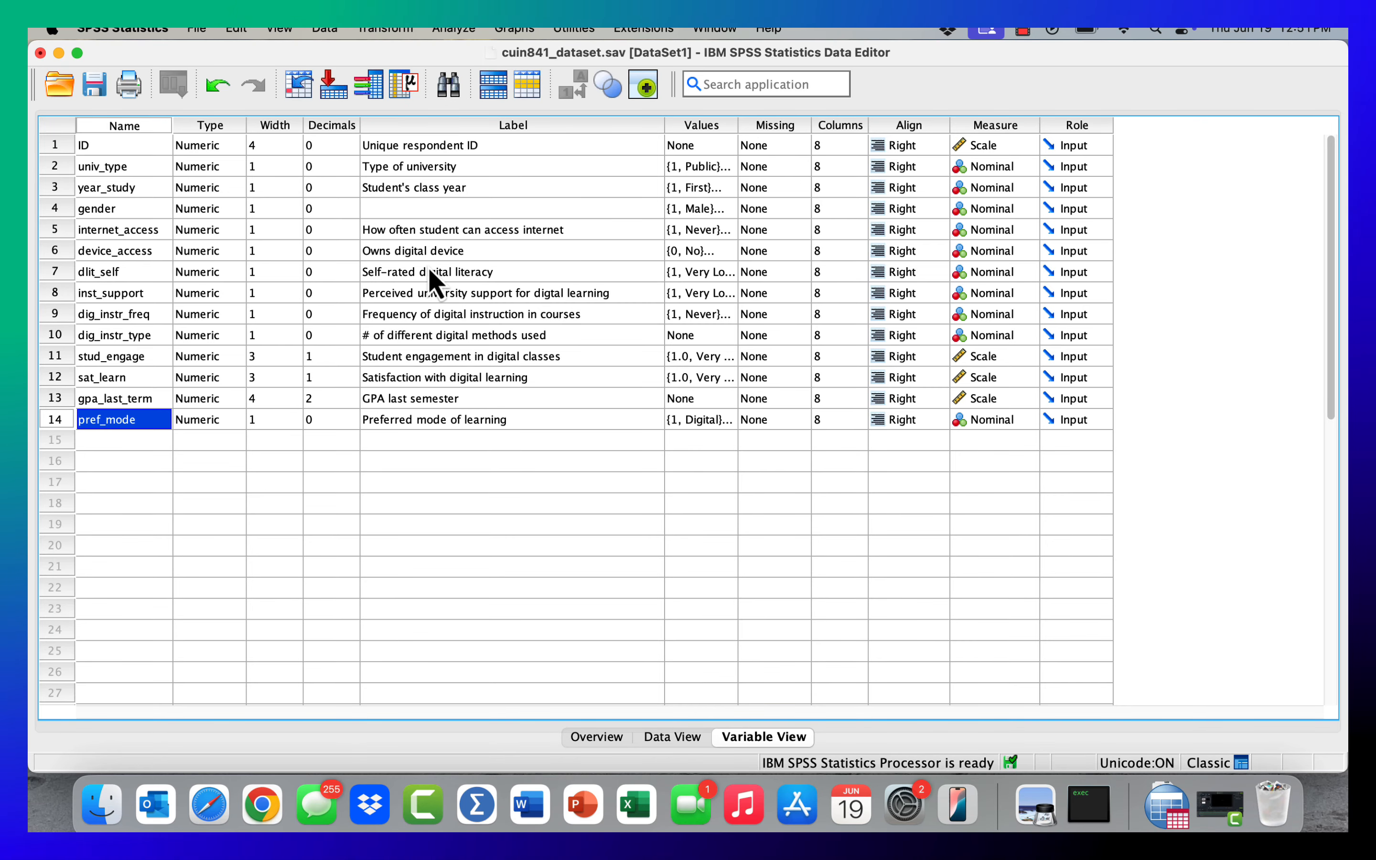
click(63, 166)
click(60, 208)
click(60, 270)
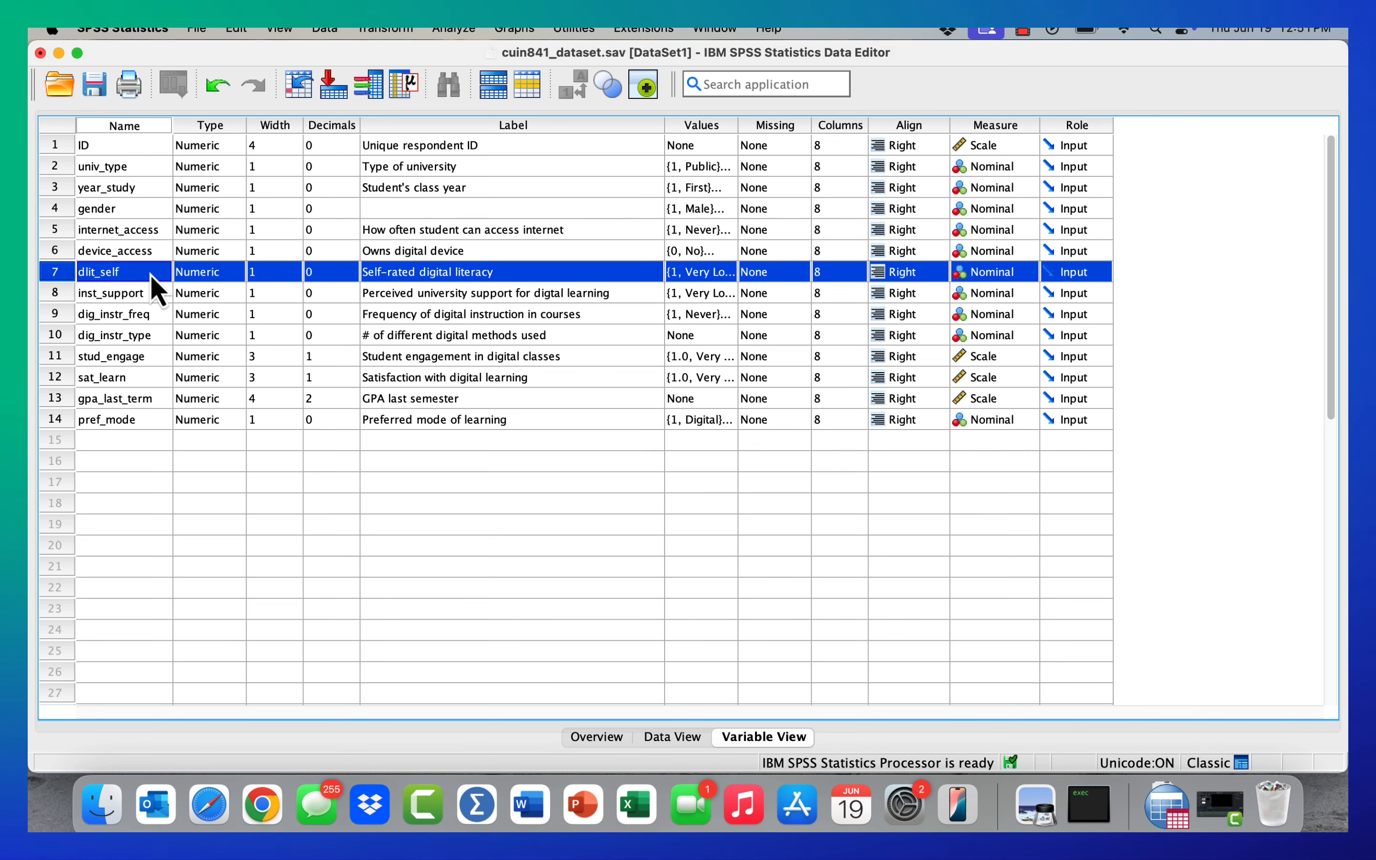
click(54, 421)
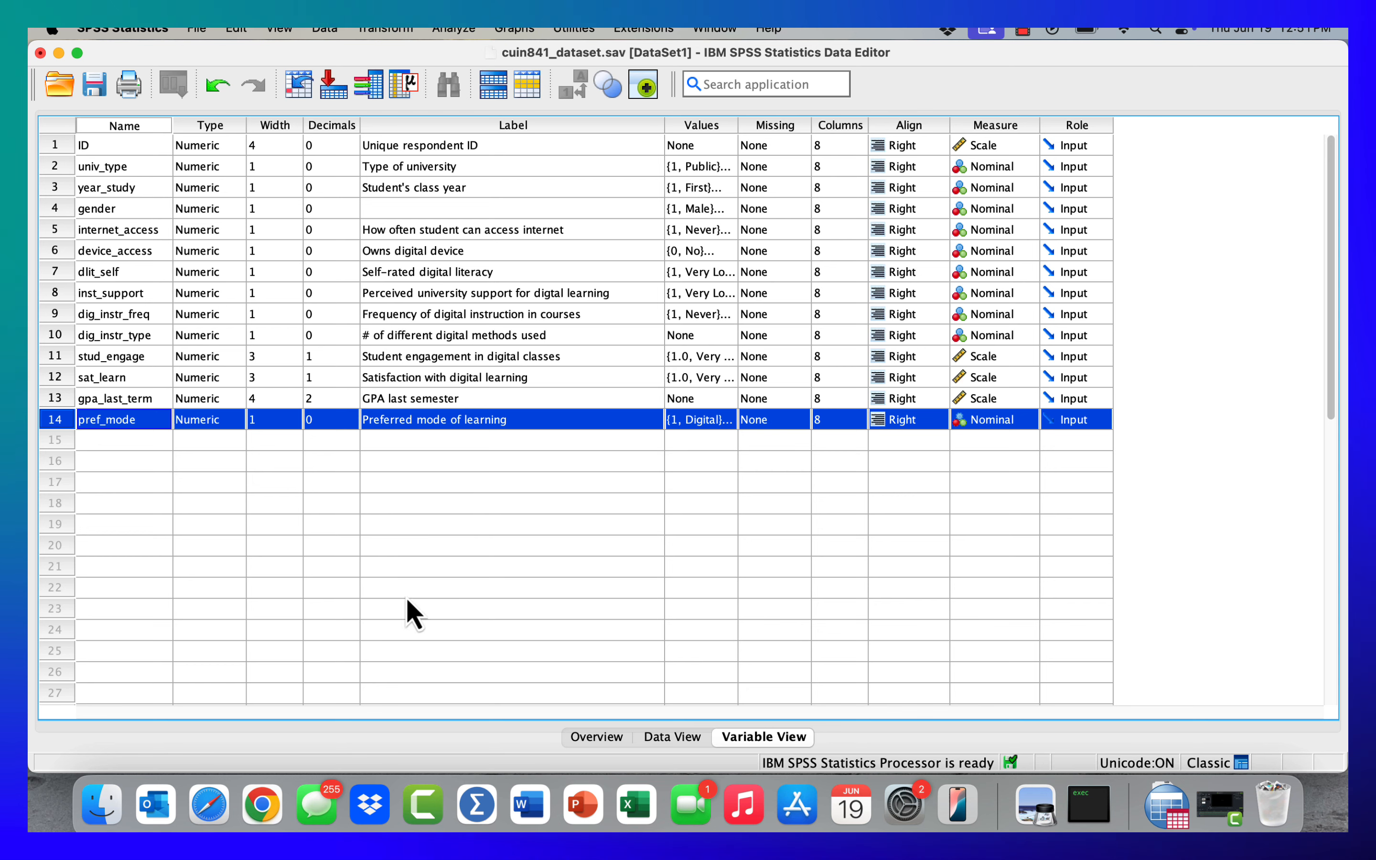
- Highlight the pref_mode column in Data View, and return to Variable View
click(679, 736)
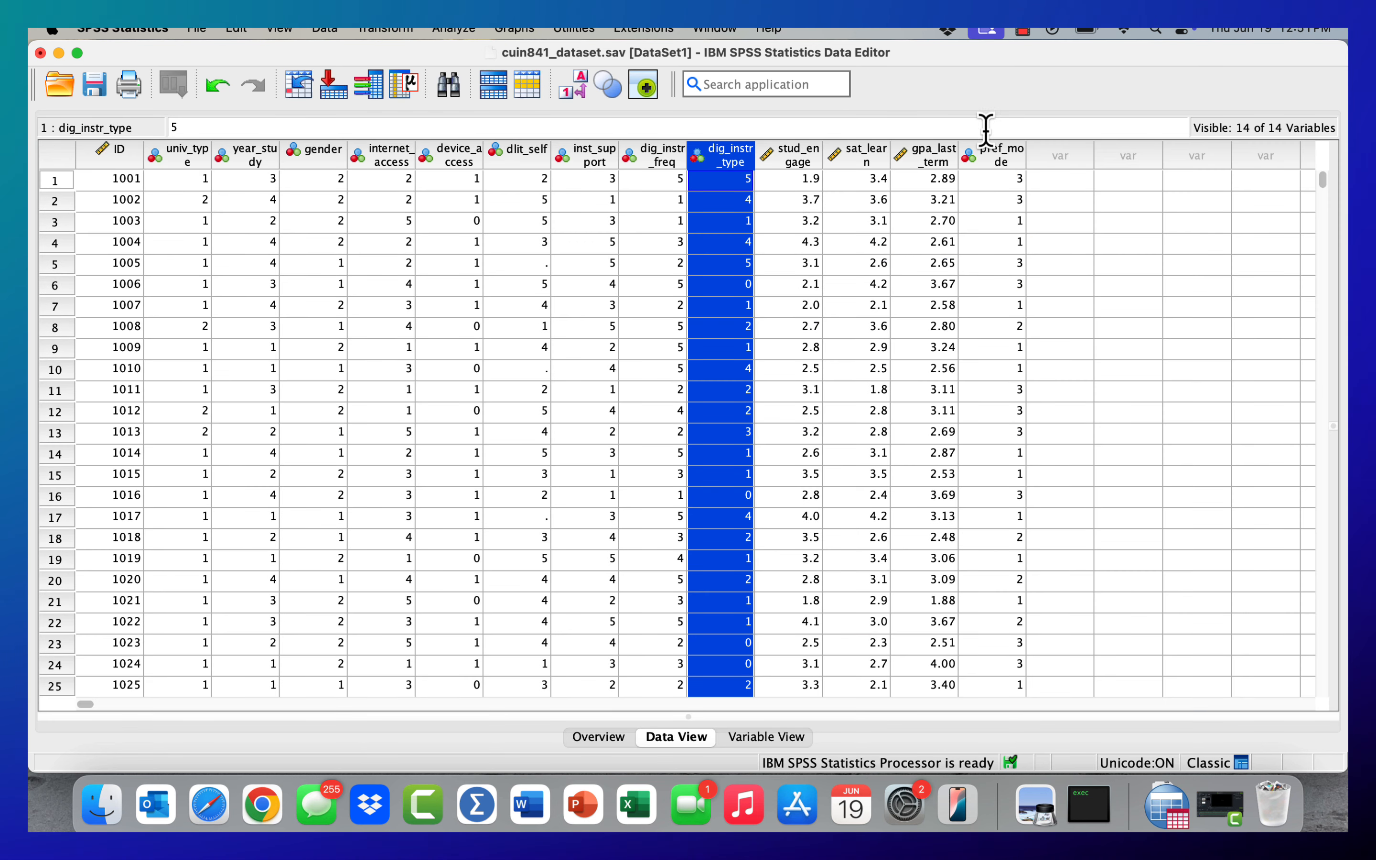
click(999, 165)
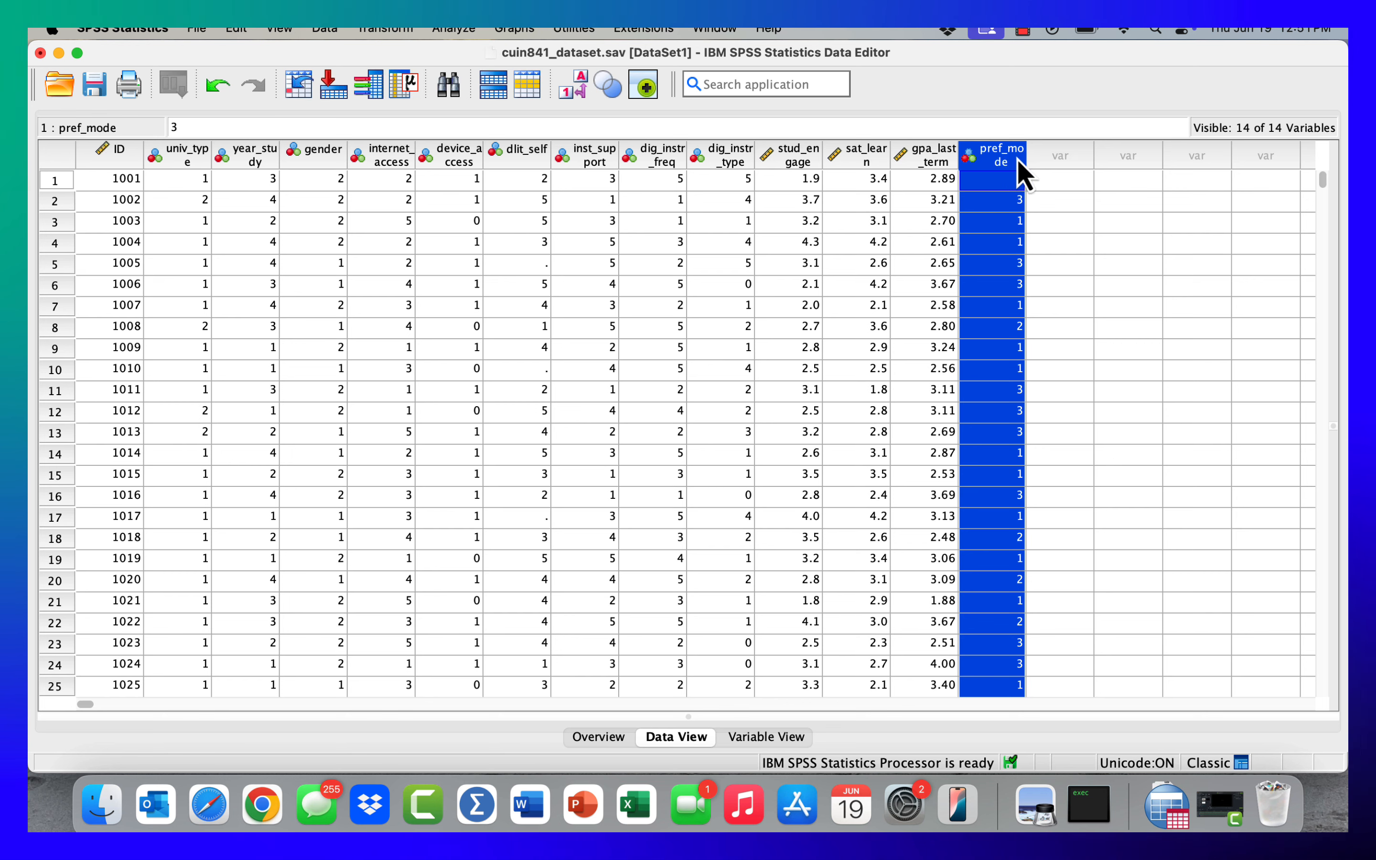
click(766, 737)
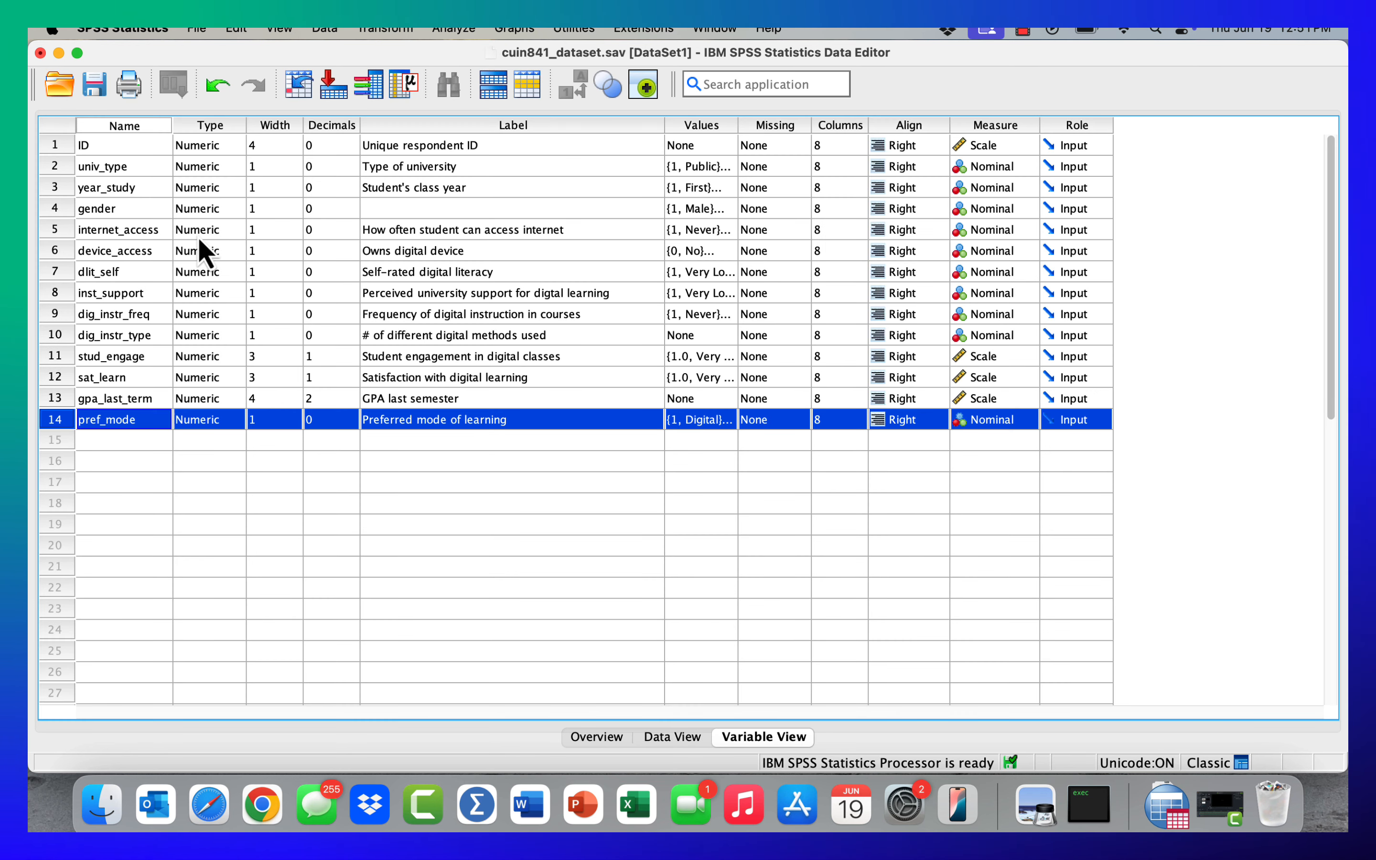
- Examine the Name column, highlighting the variable names dlit_self, internet_access and pref_mode
click(134, 126)
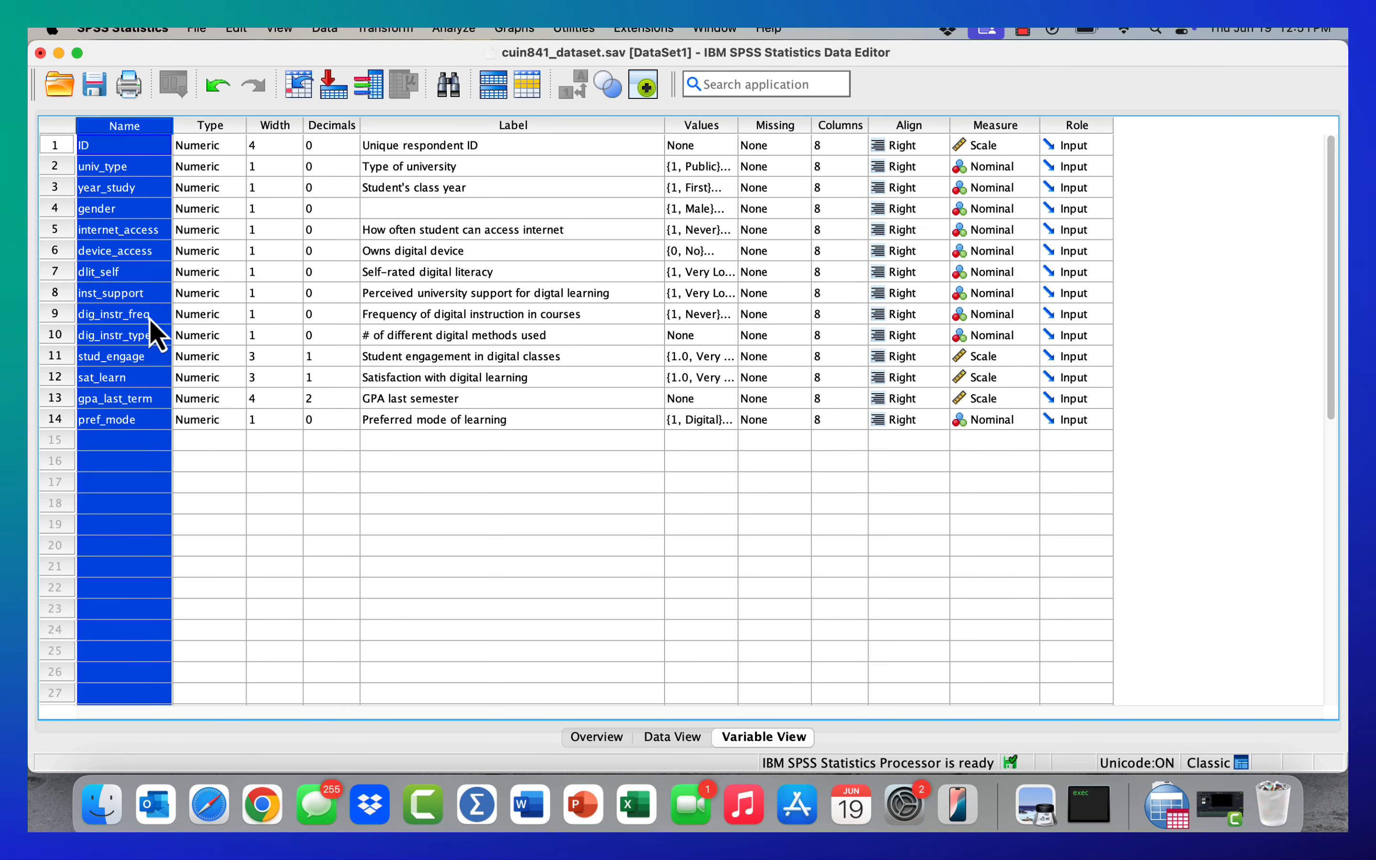
click(108, 273)
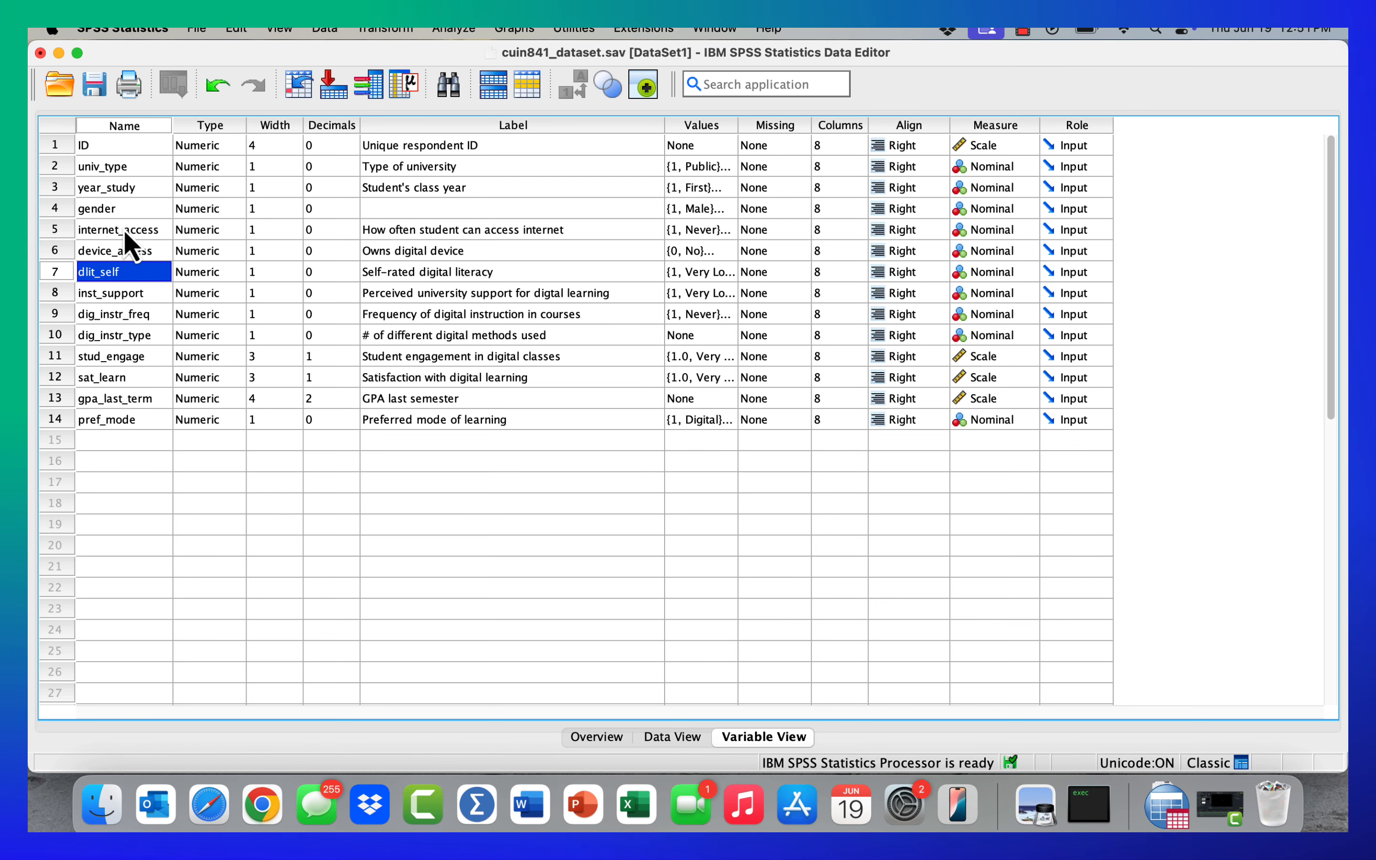
click(123, 228)
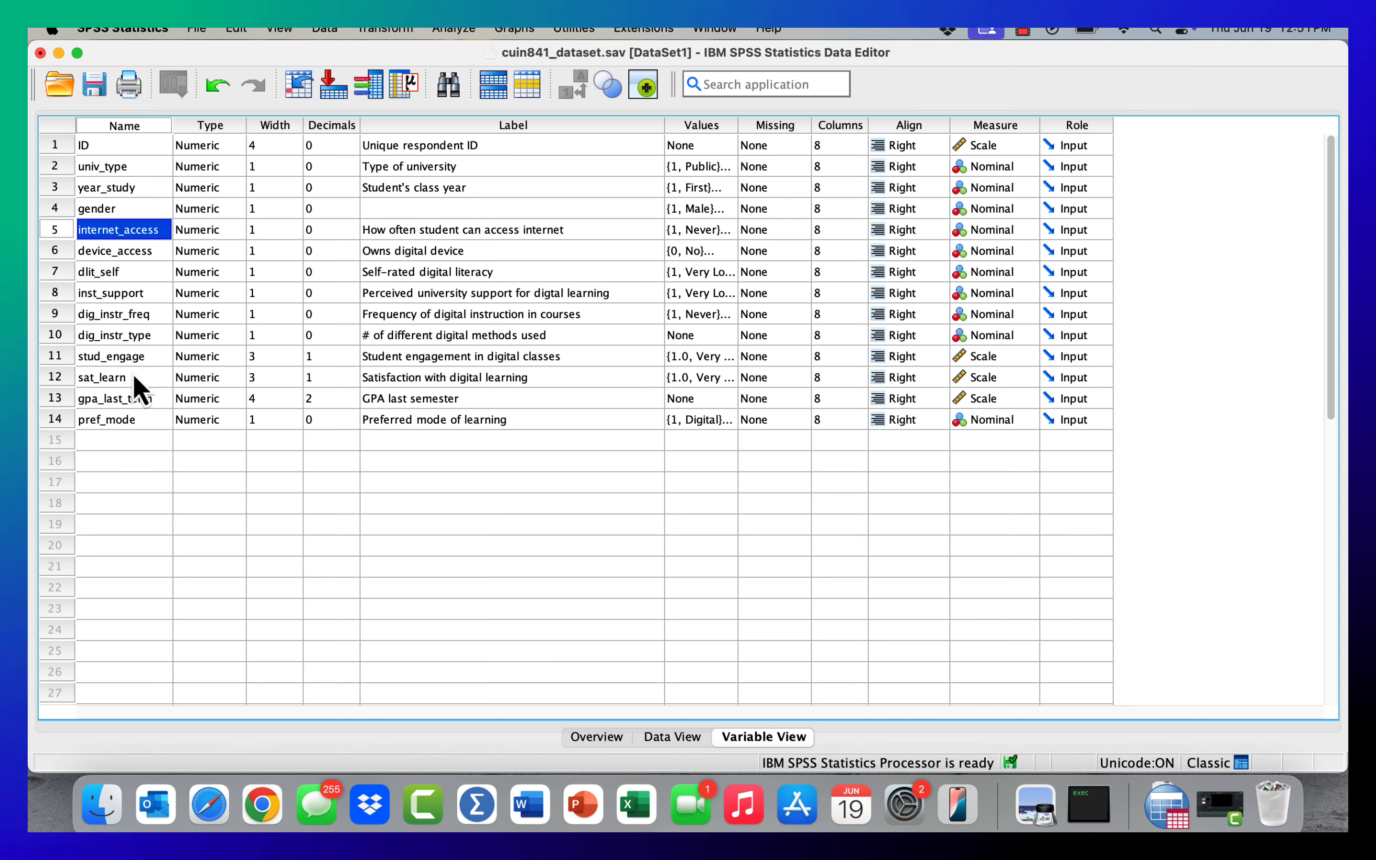
click(123, 422)
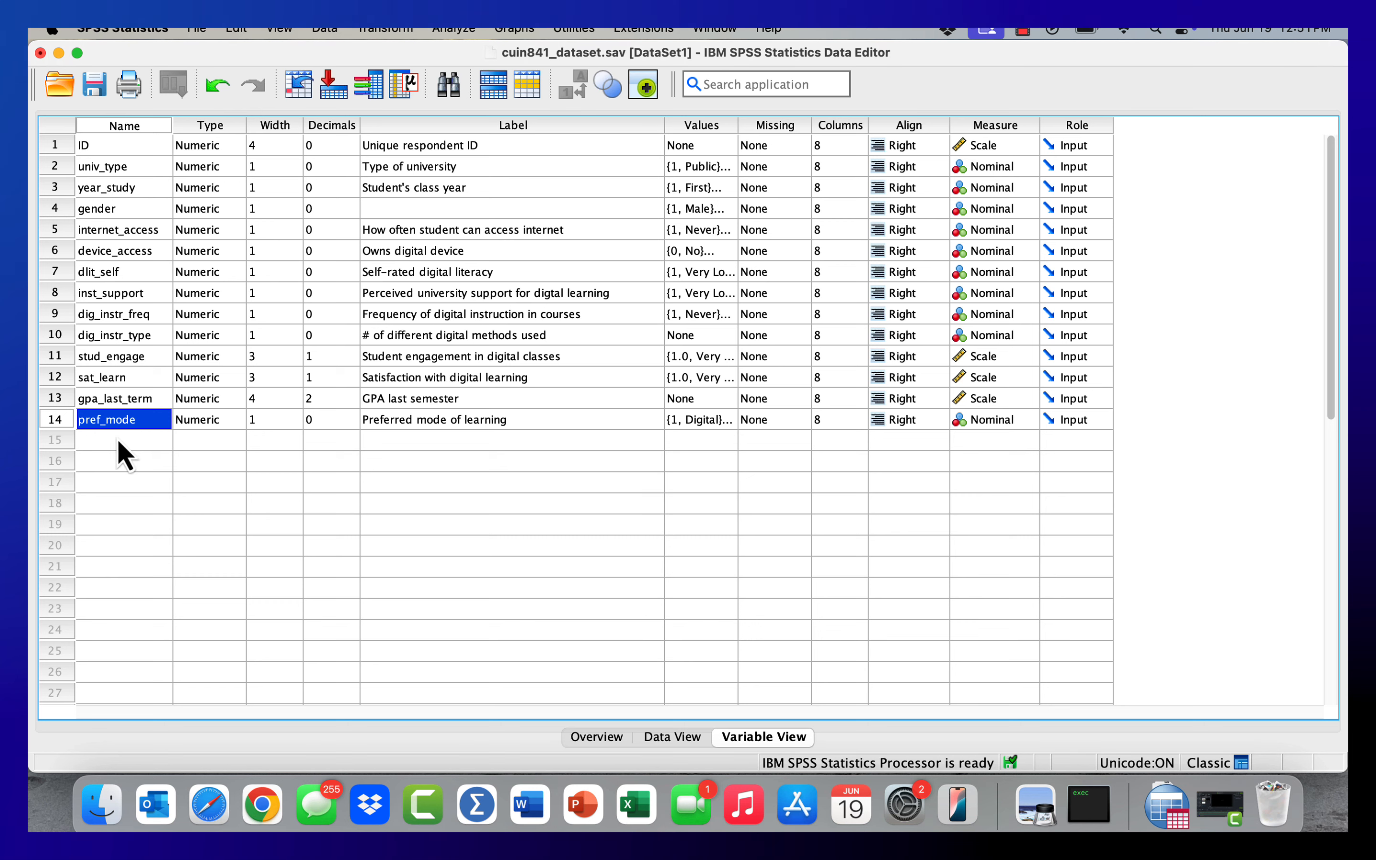
- Try to add a variable named "Regular Teaching", with a space in the name, in the empty row 15
click(115, 442)
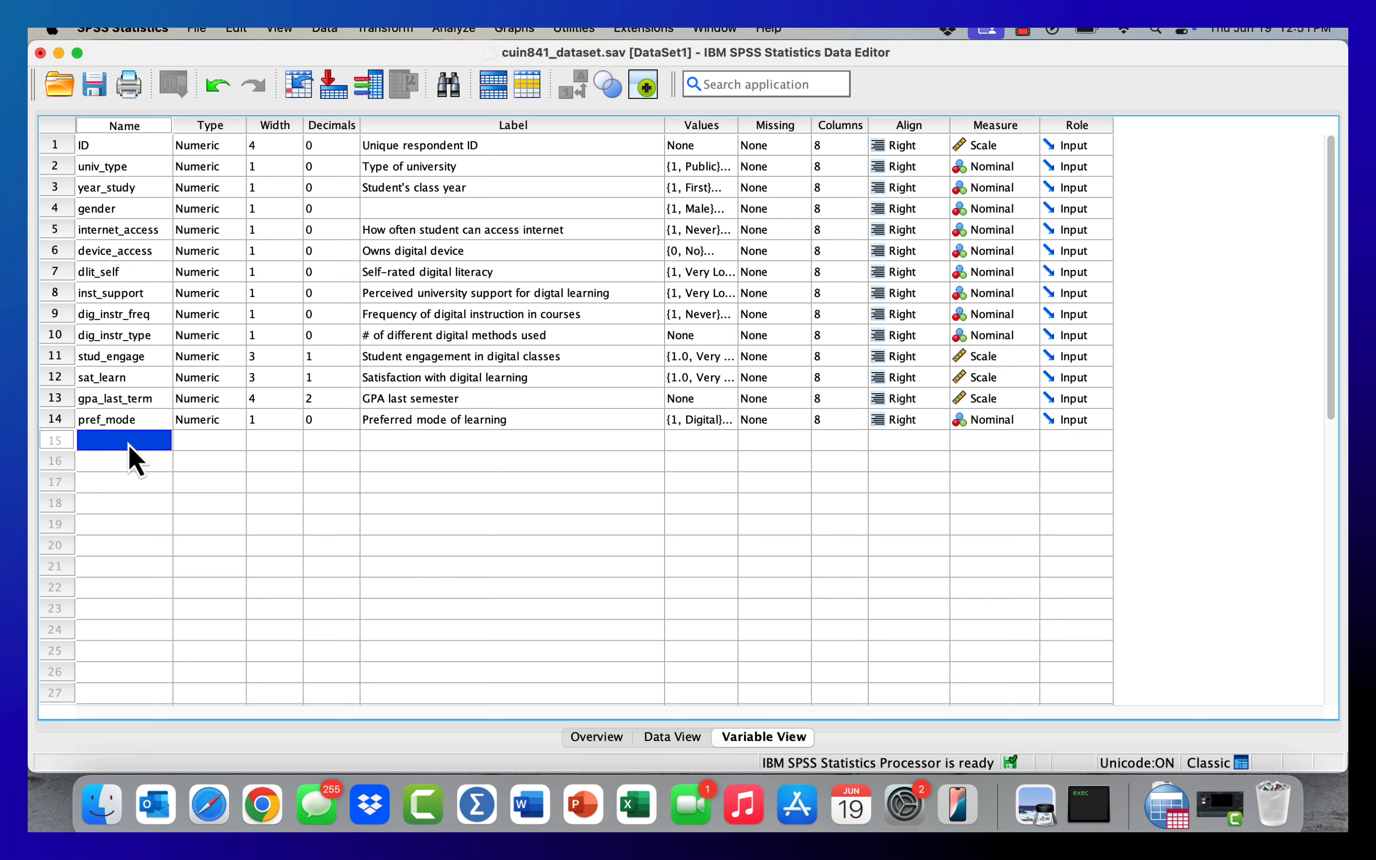
text(Re)
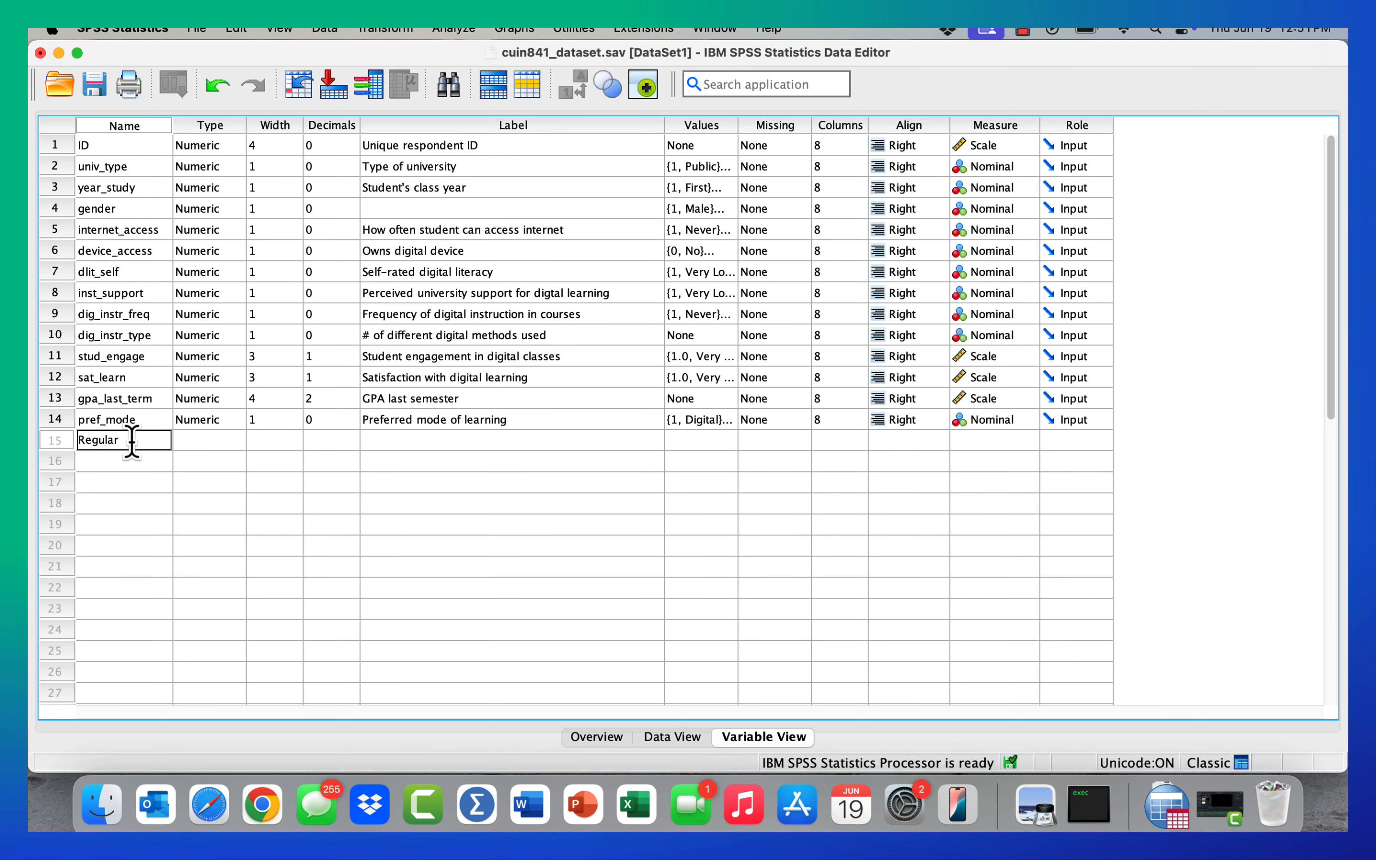
text(gular )
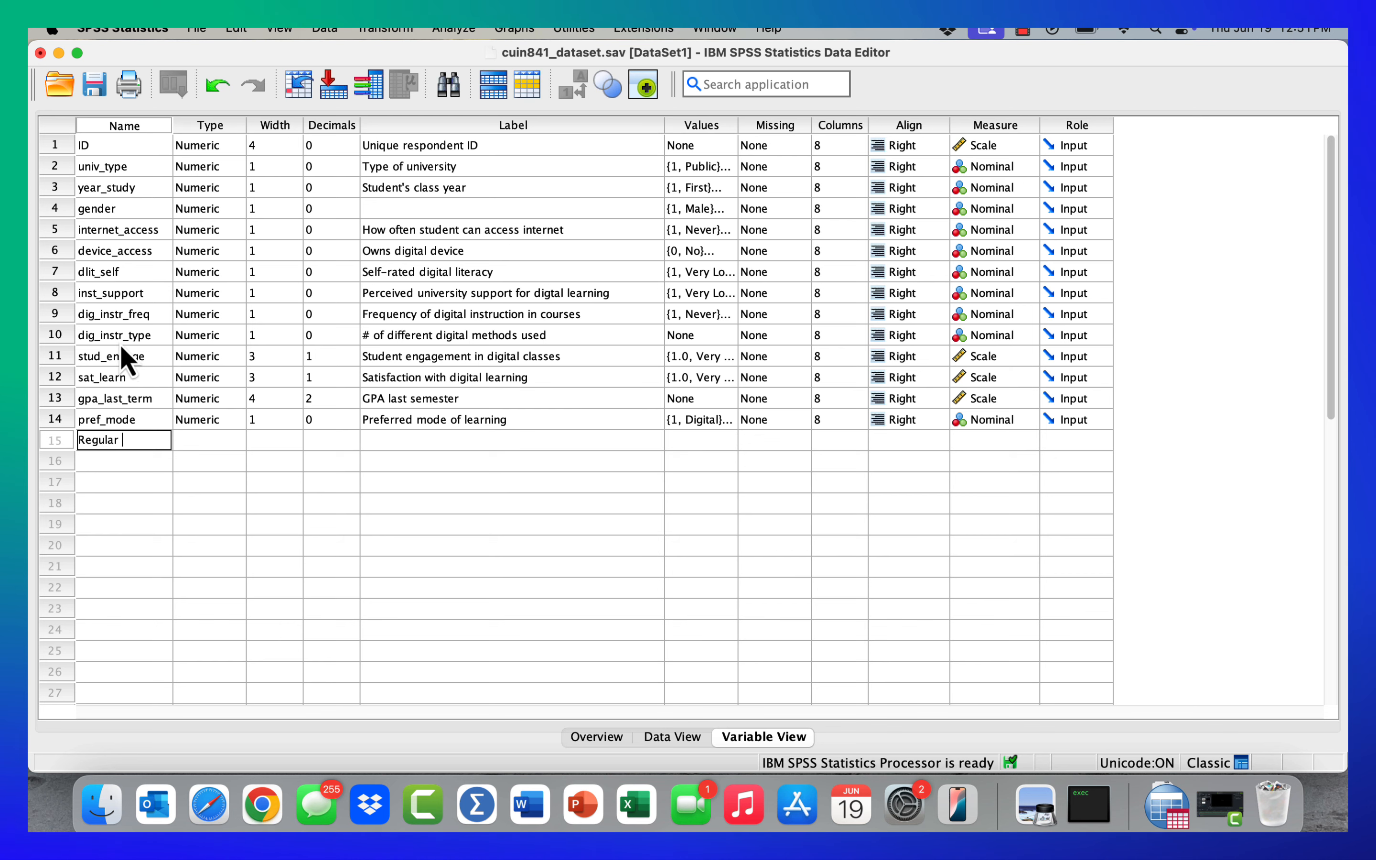
text(Teach)
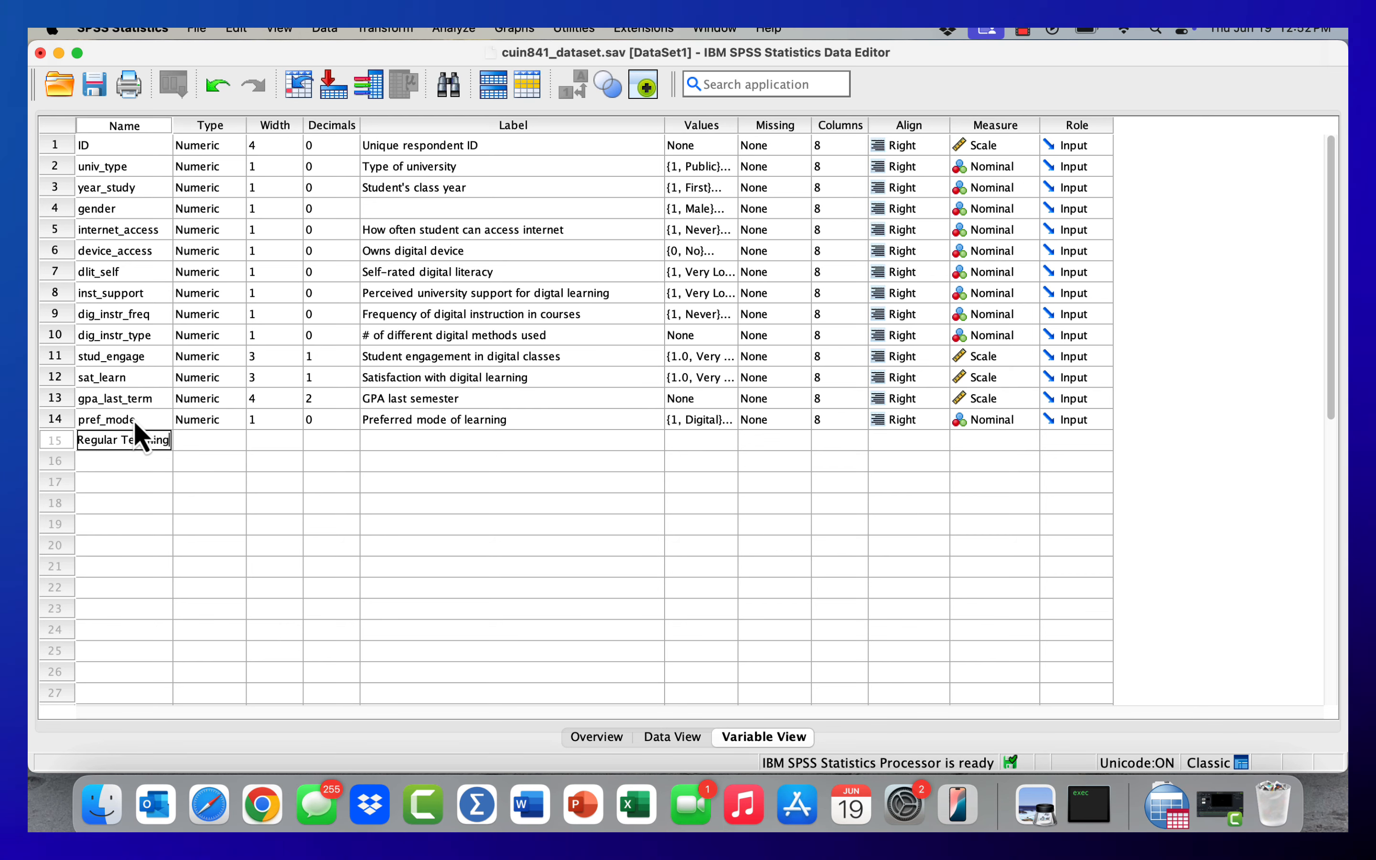
text(ing)
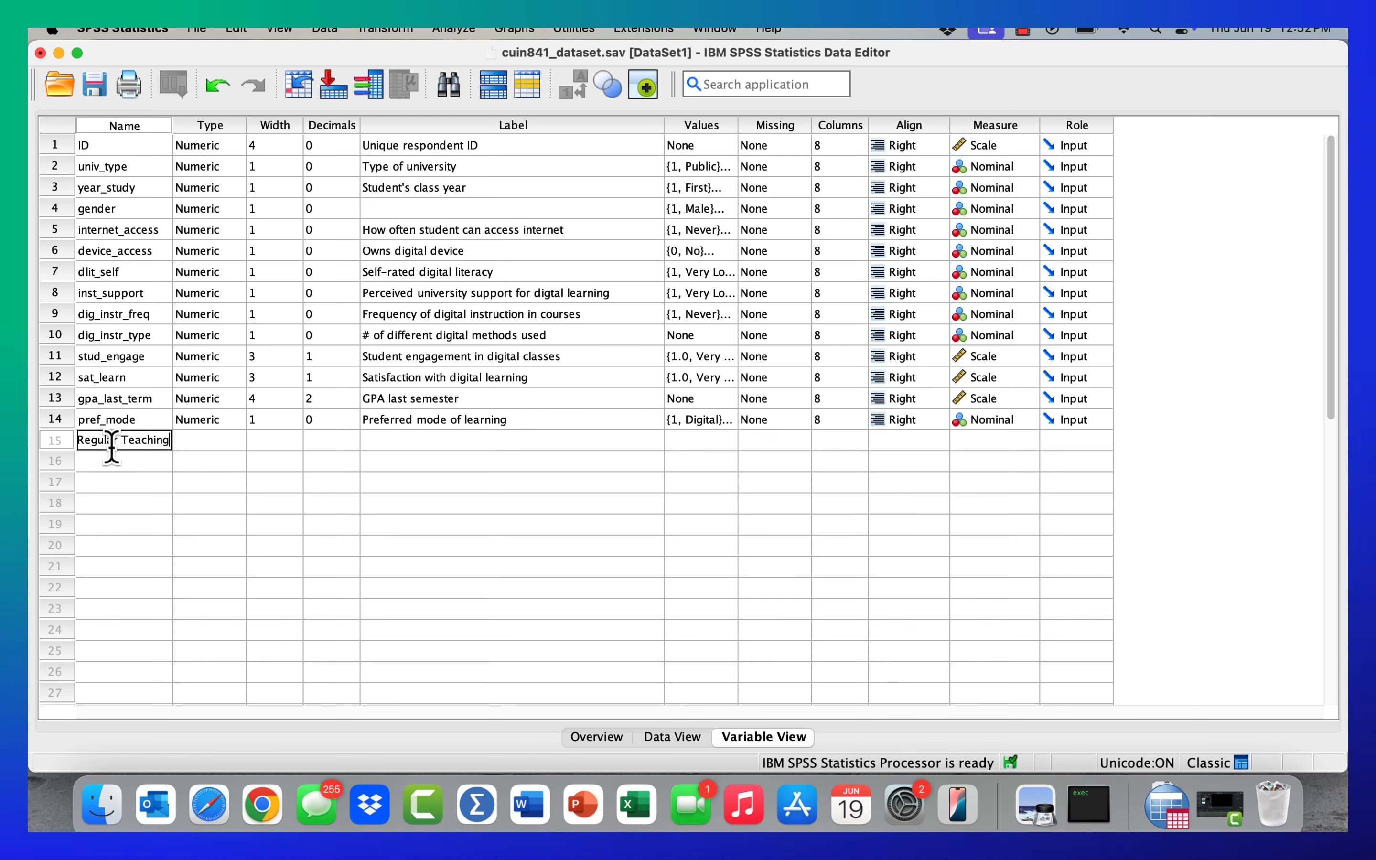
drag(121, 442, 114, 442)
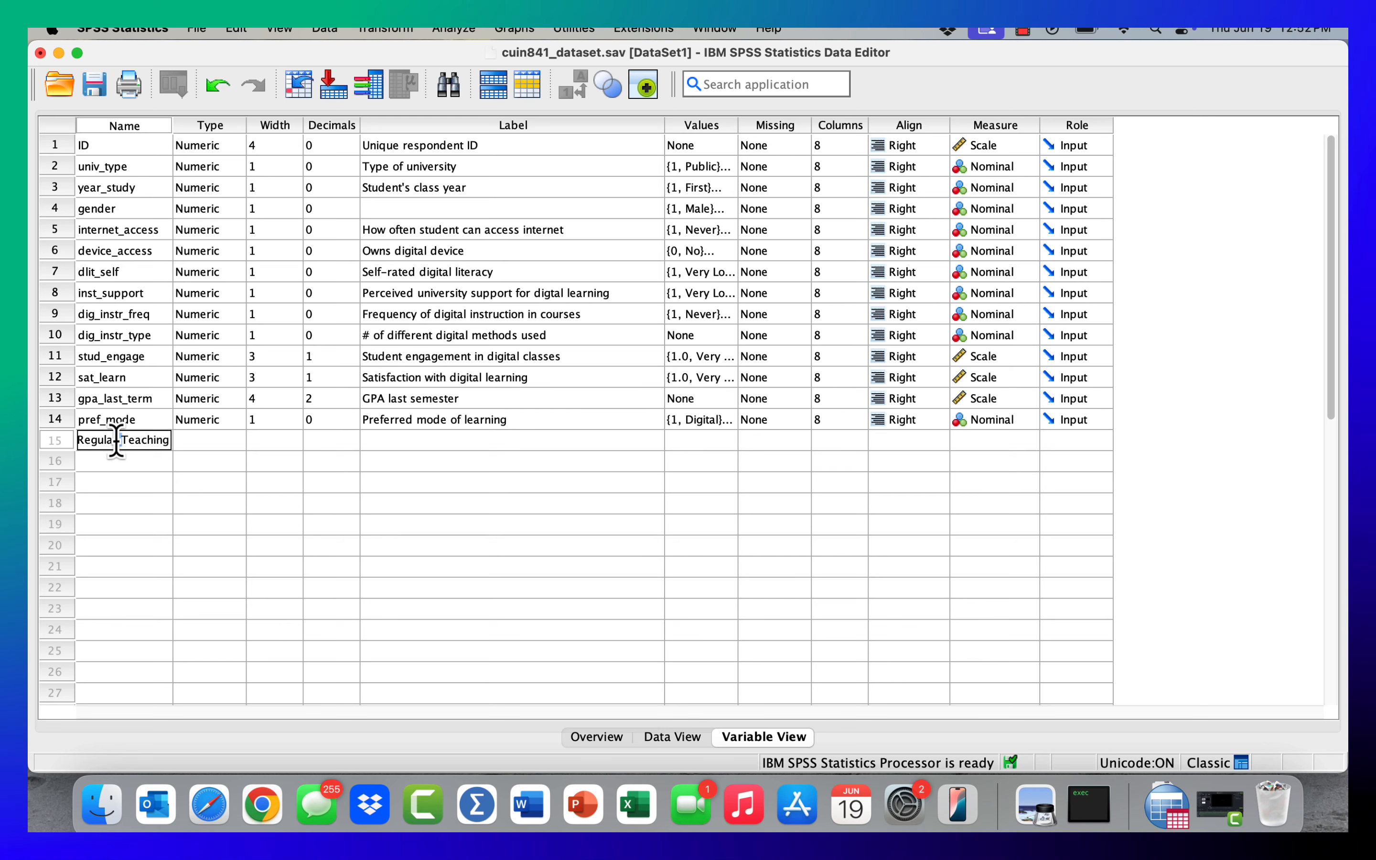
click(282, 447)
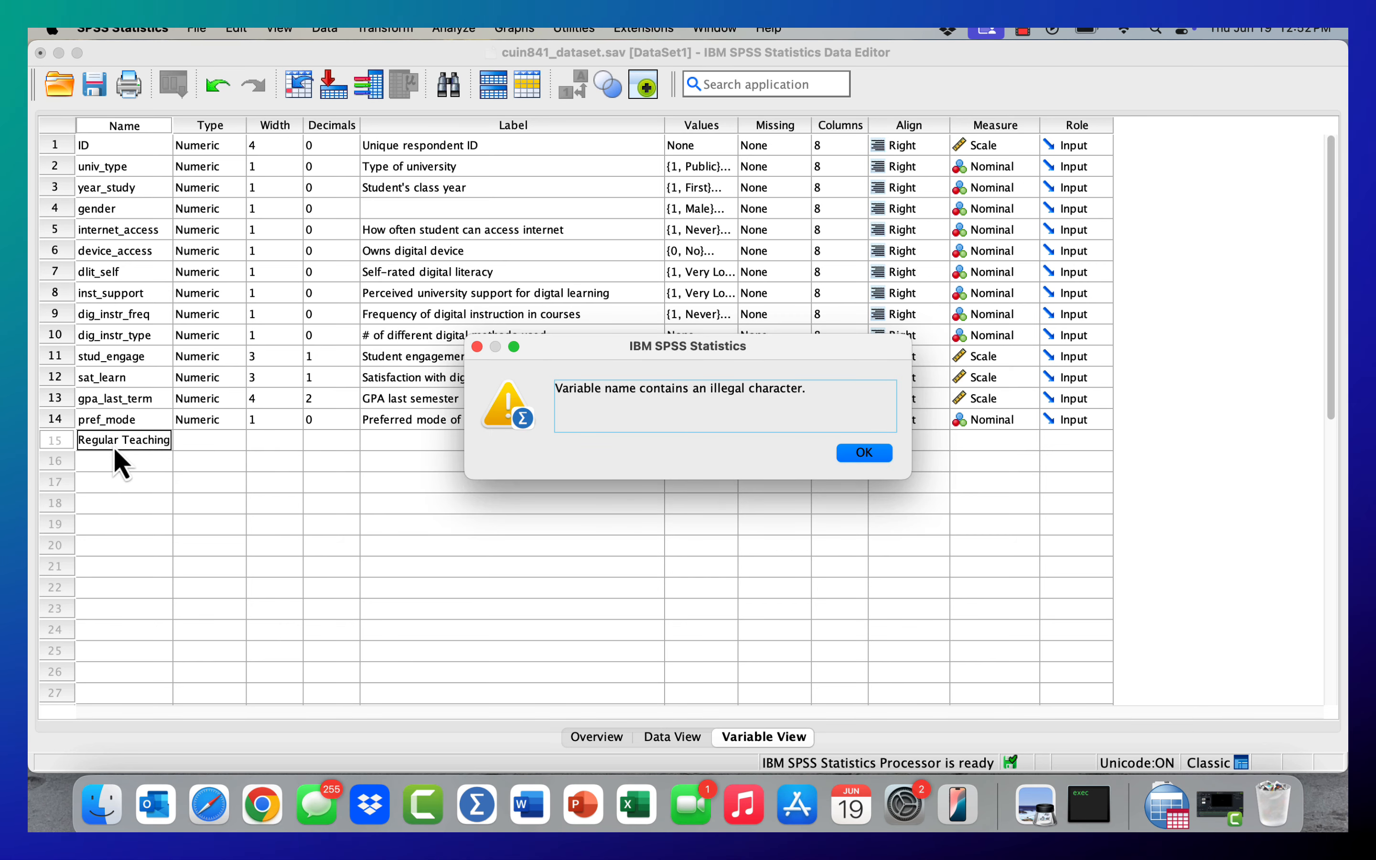
click(879, 456)
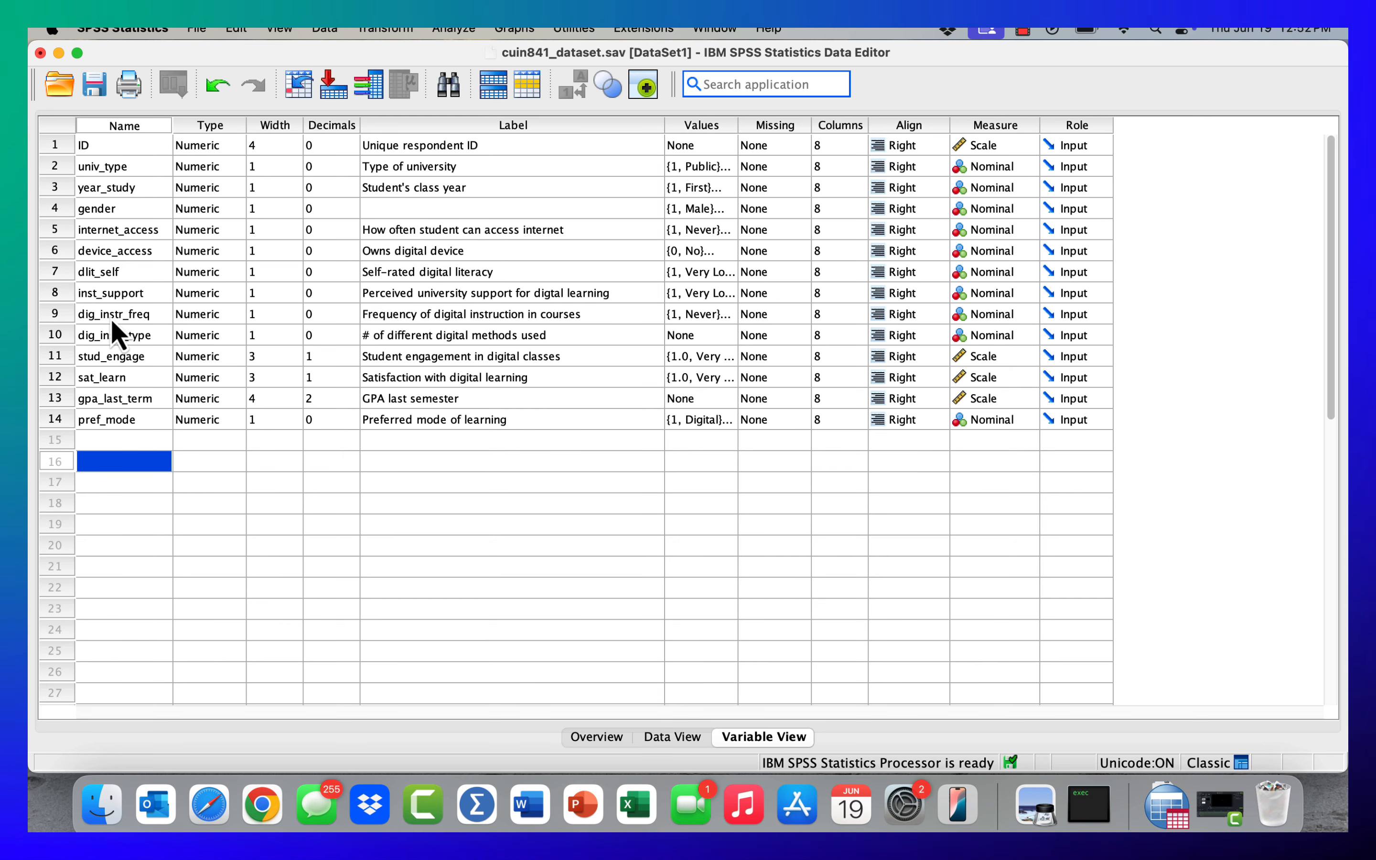
- Insert a new variable directly above dig_instr_type
click(109, 441)
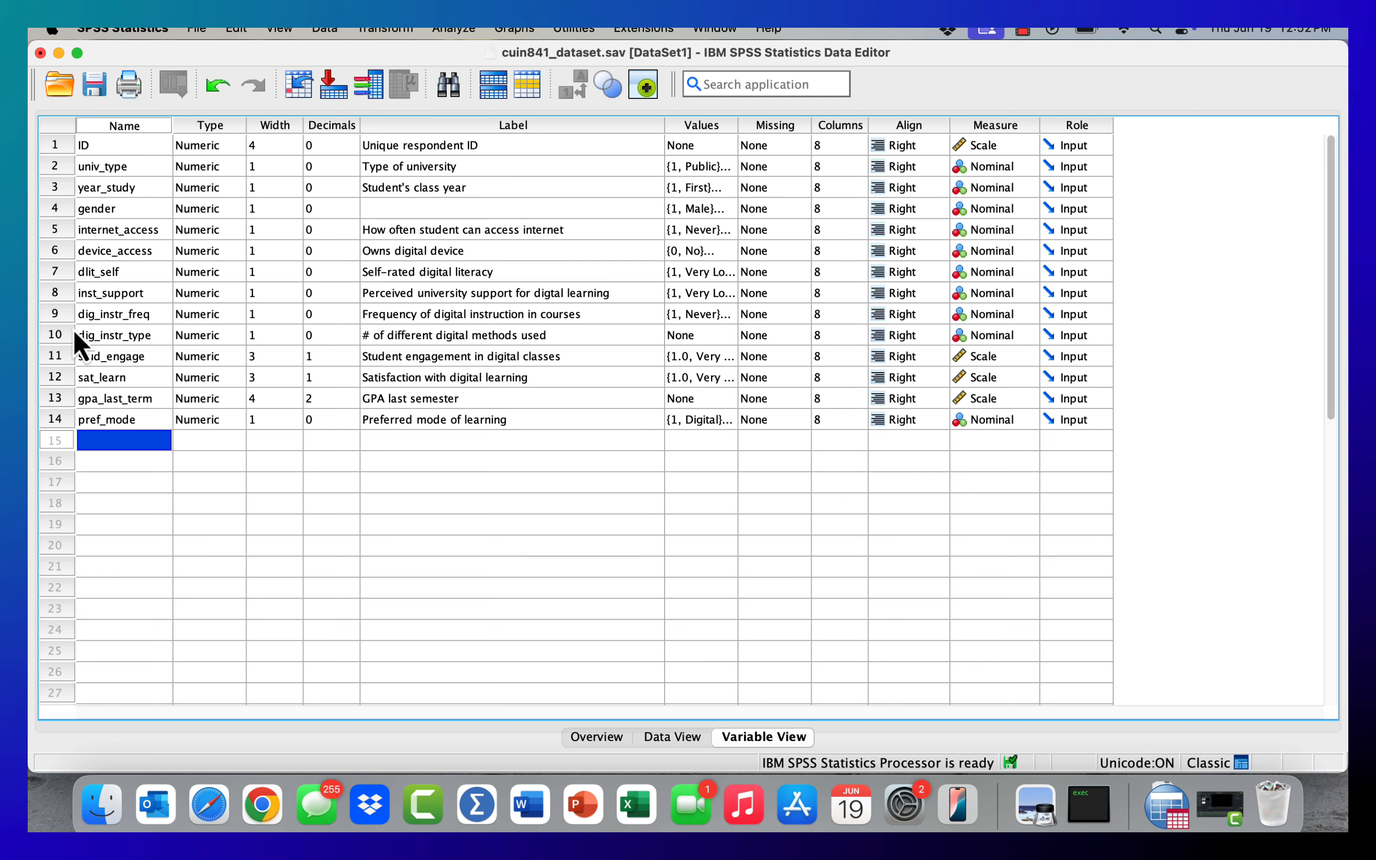
click(59, 335)
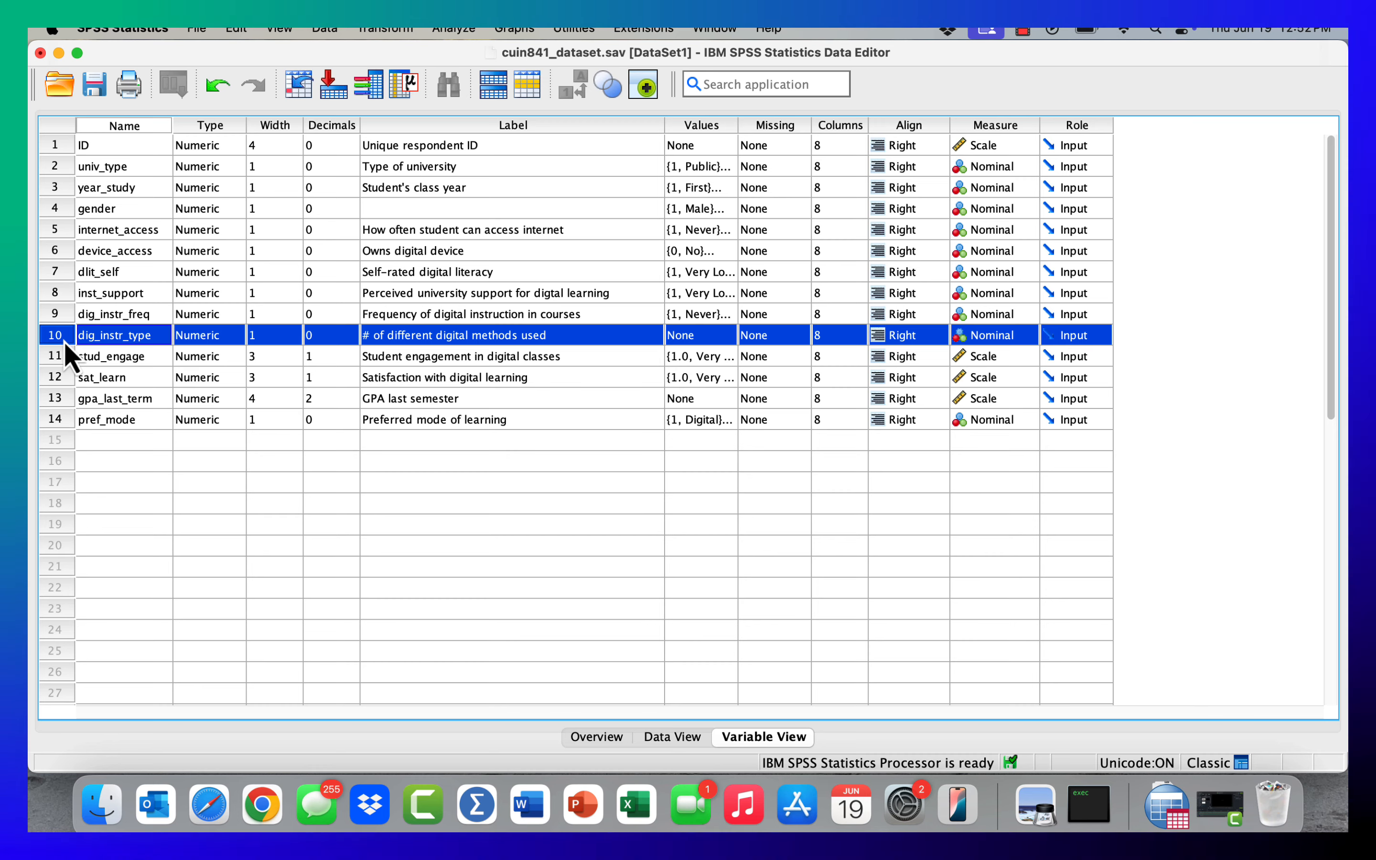
right_click(67, 352)
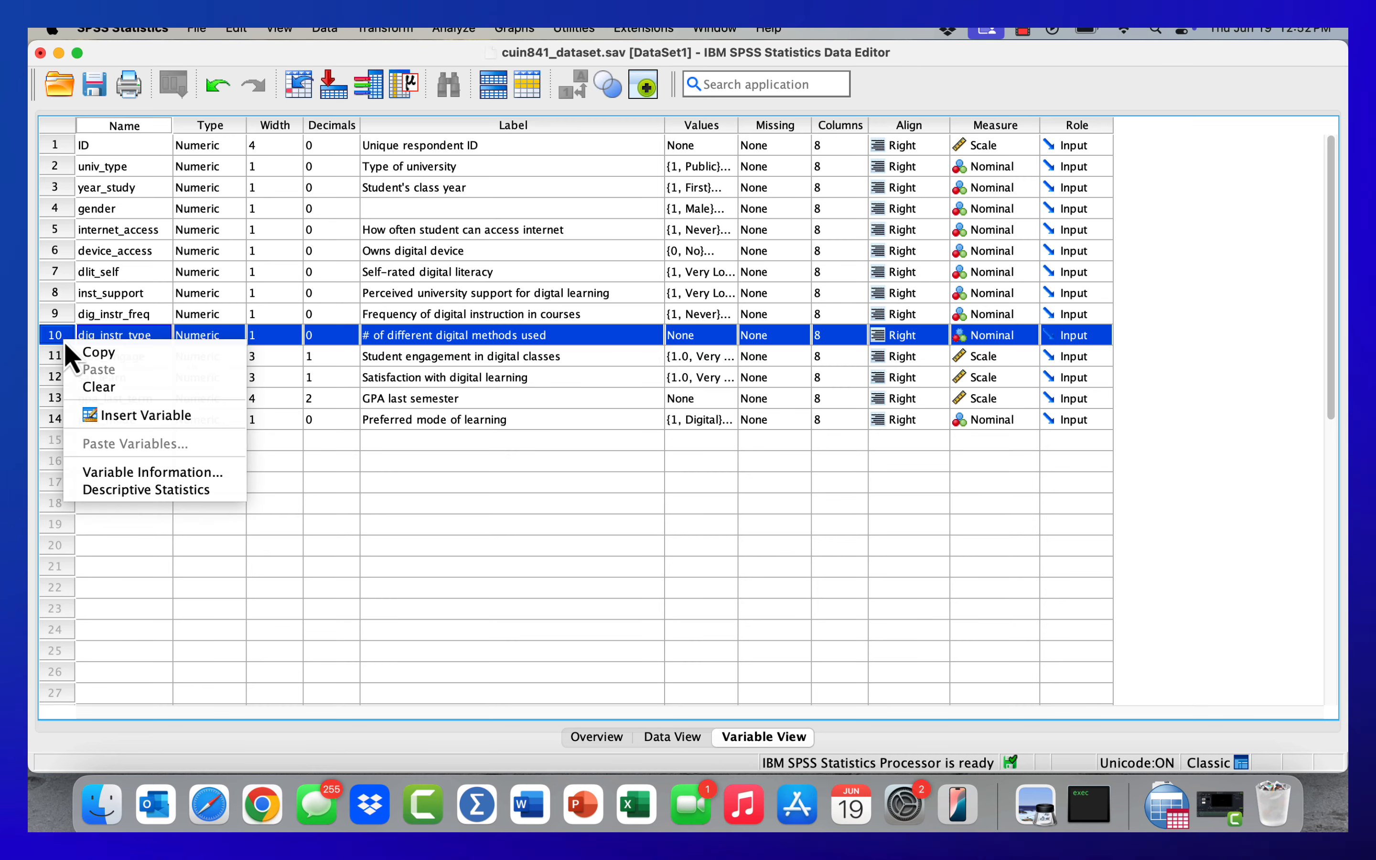
click(129, 415)
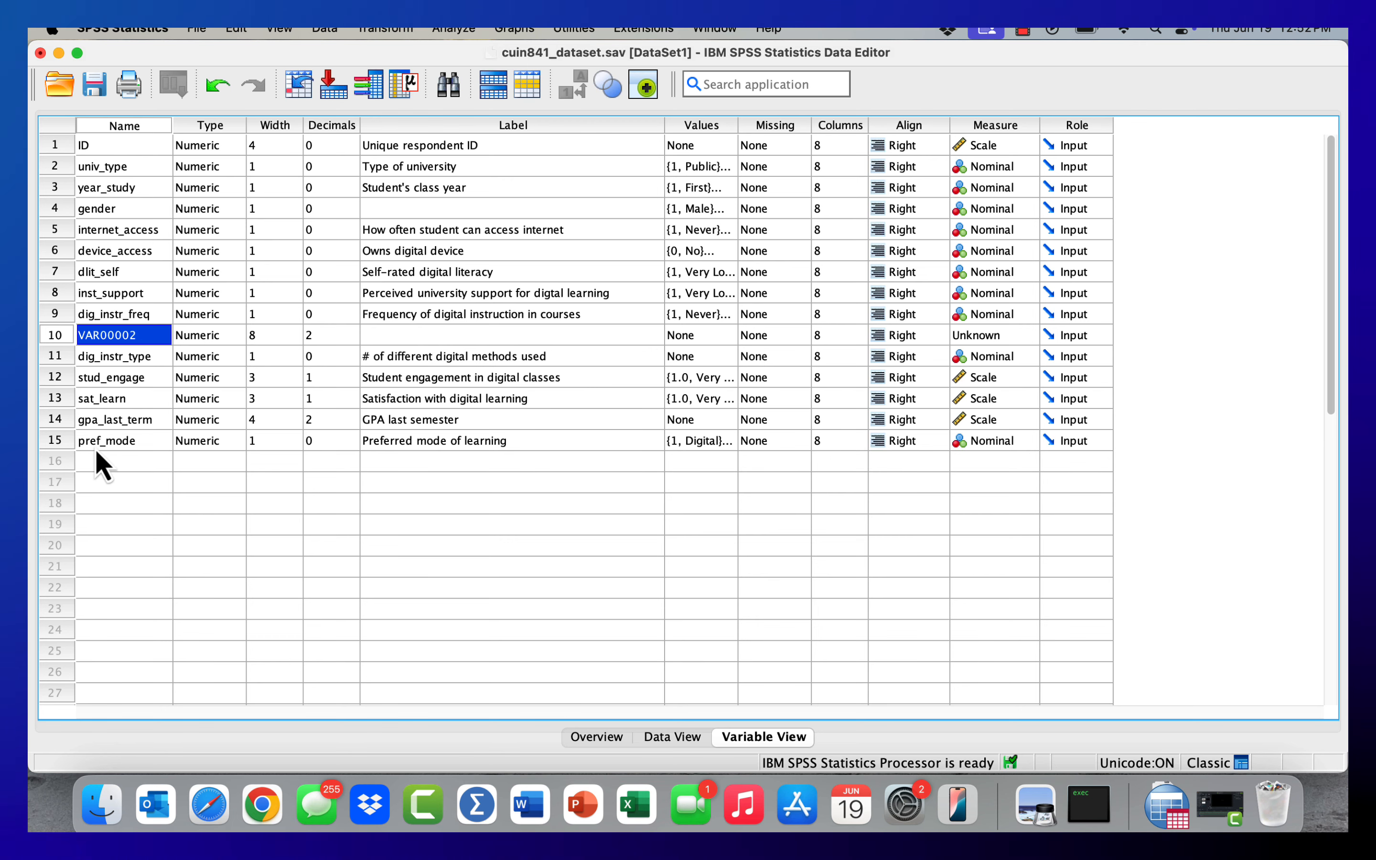
- Inspect the inserted variable's column and several of its cells in Data View, and return to Variable View
click(673, 737)
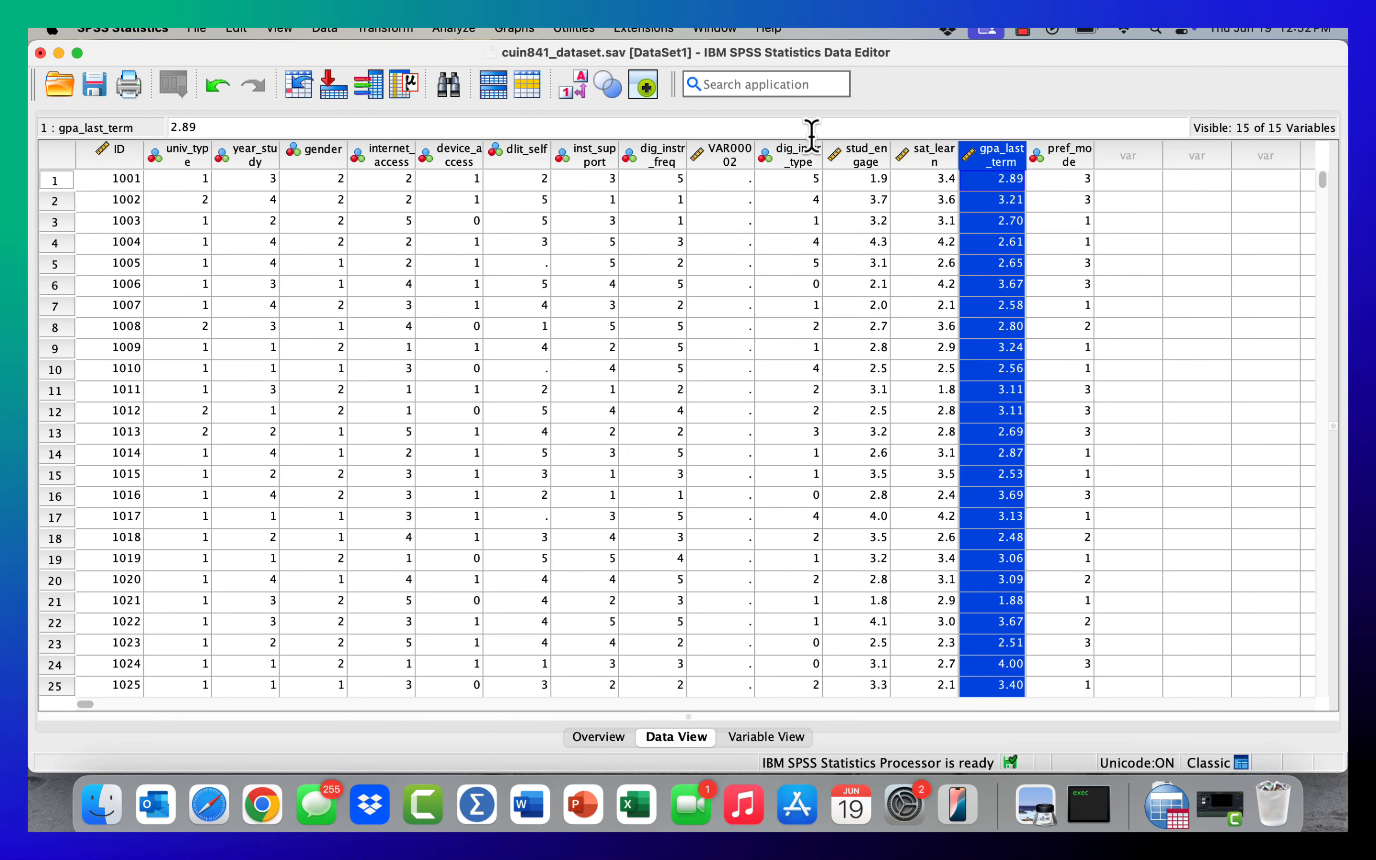
click(730, 158)
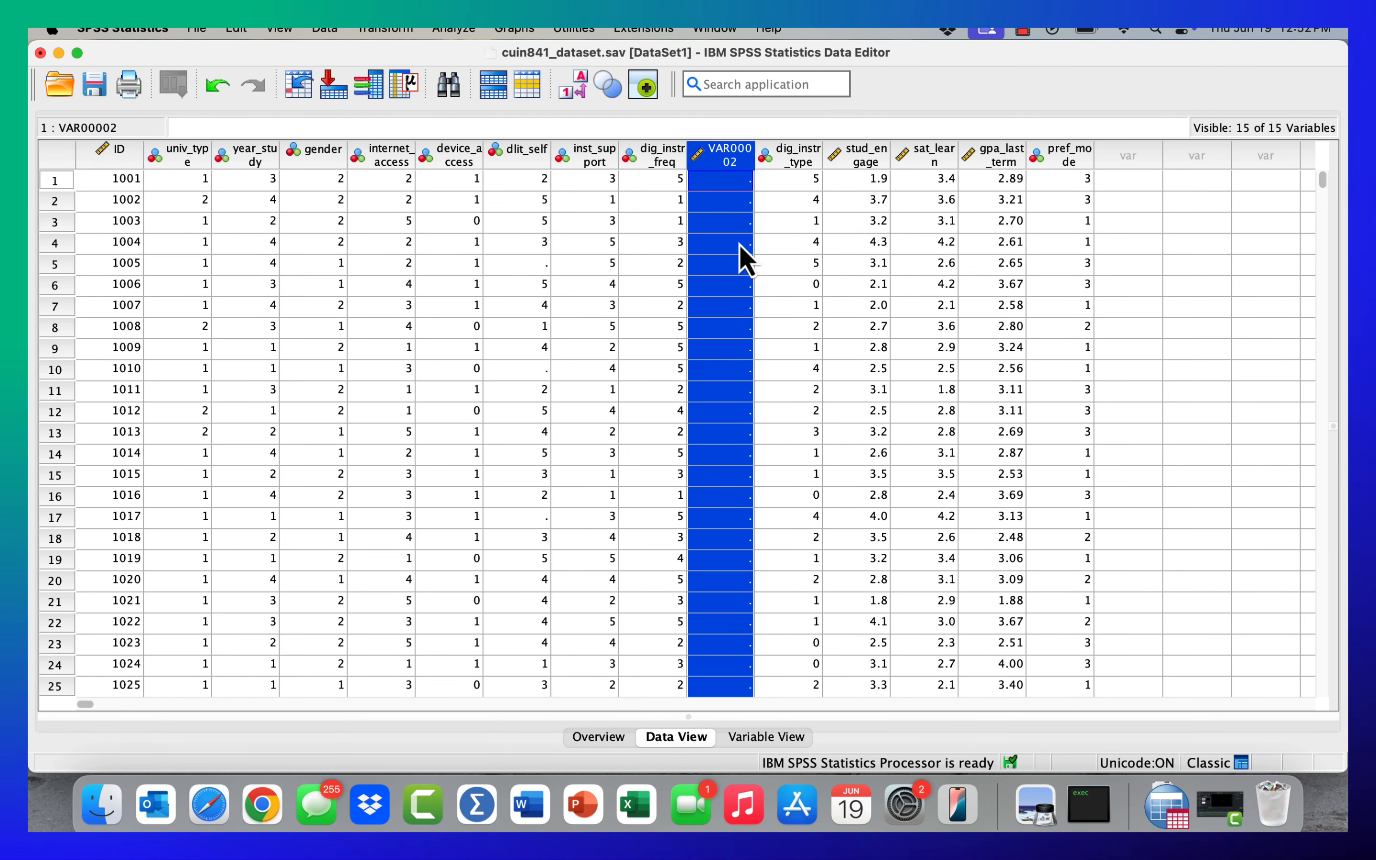
click(729, 203)
click(722, 265)
click(723, 329)
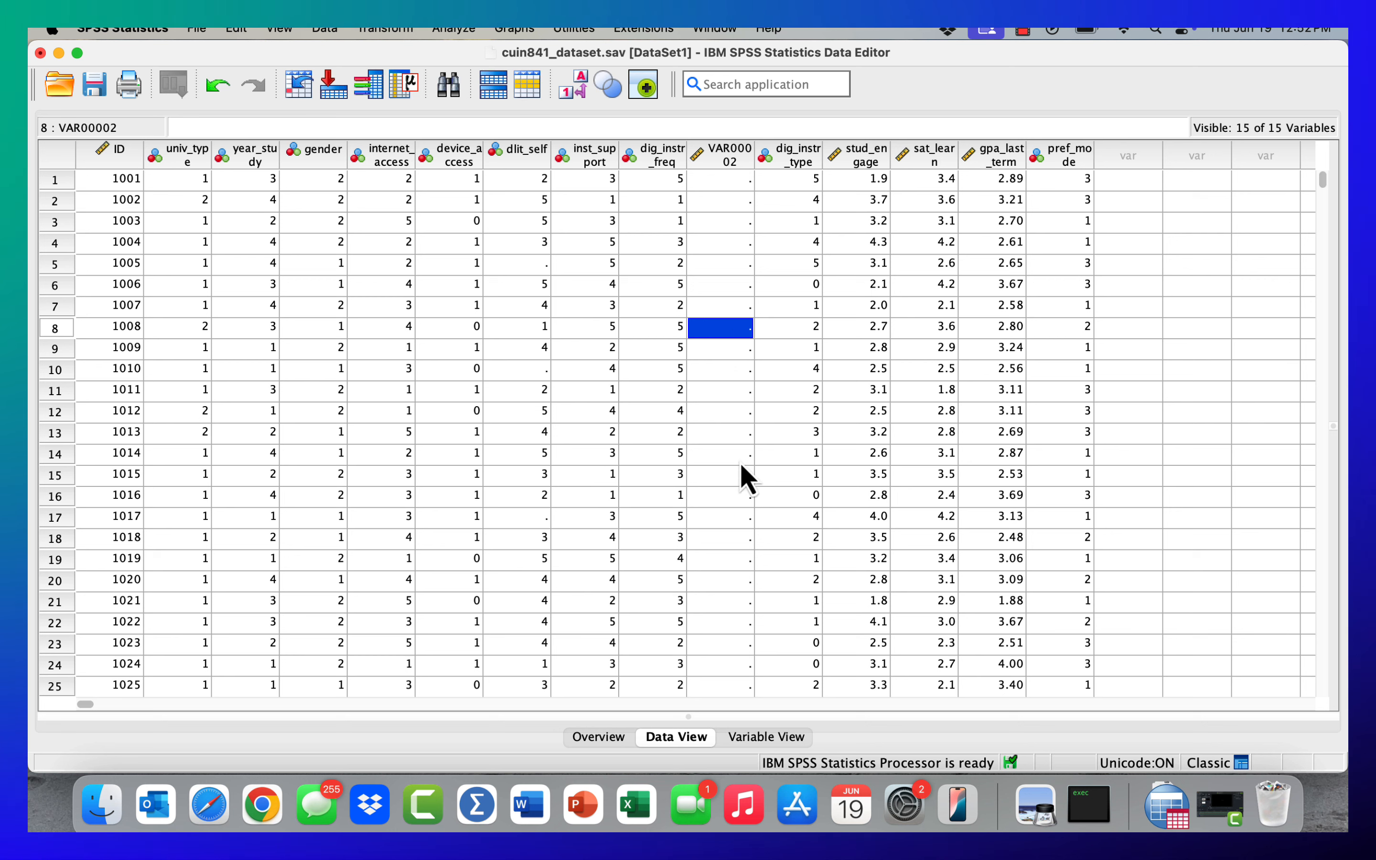
click(727, 477)
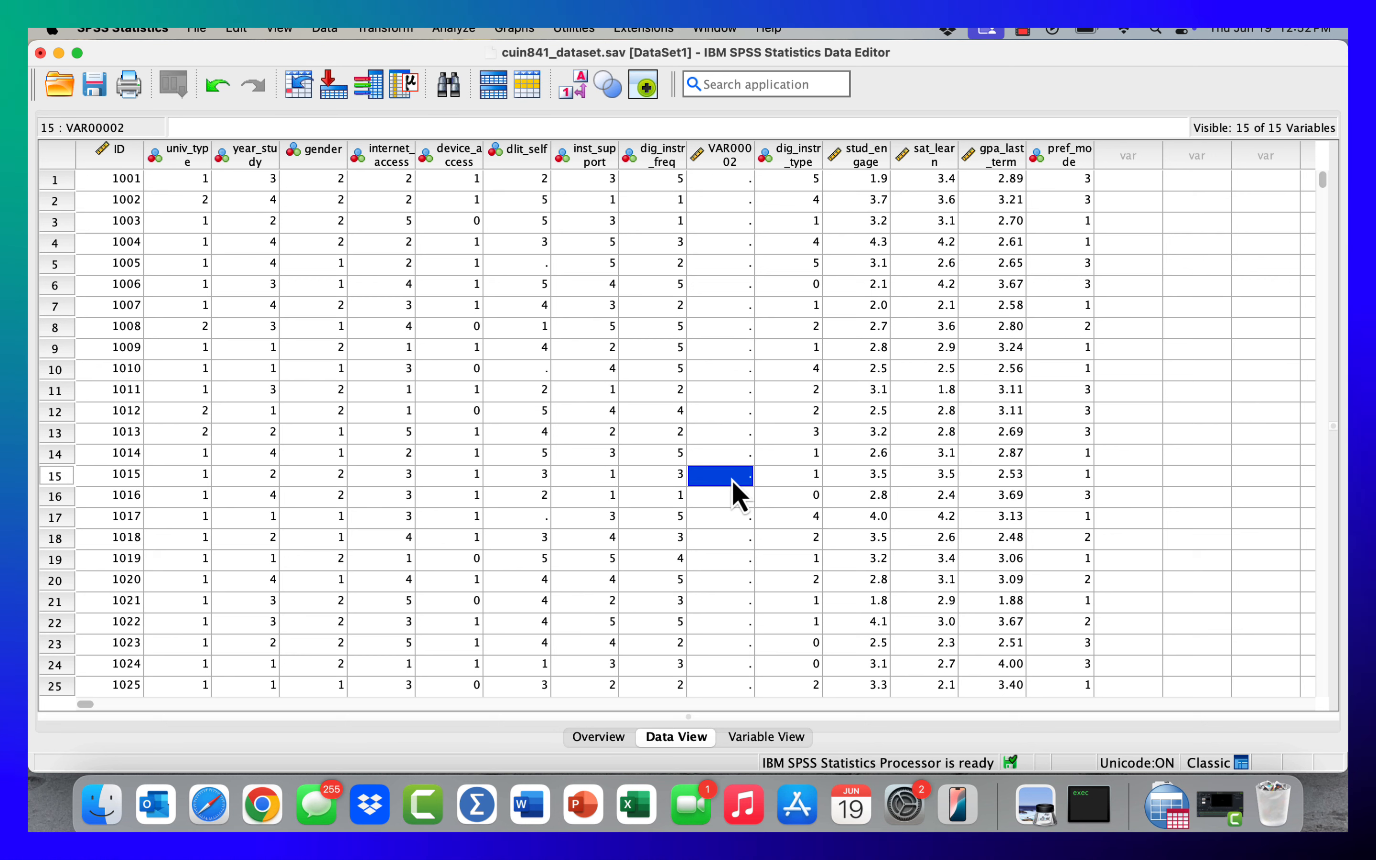
click(731, 559)
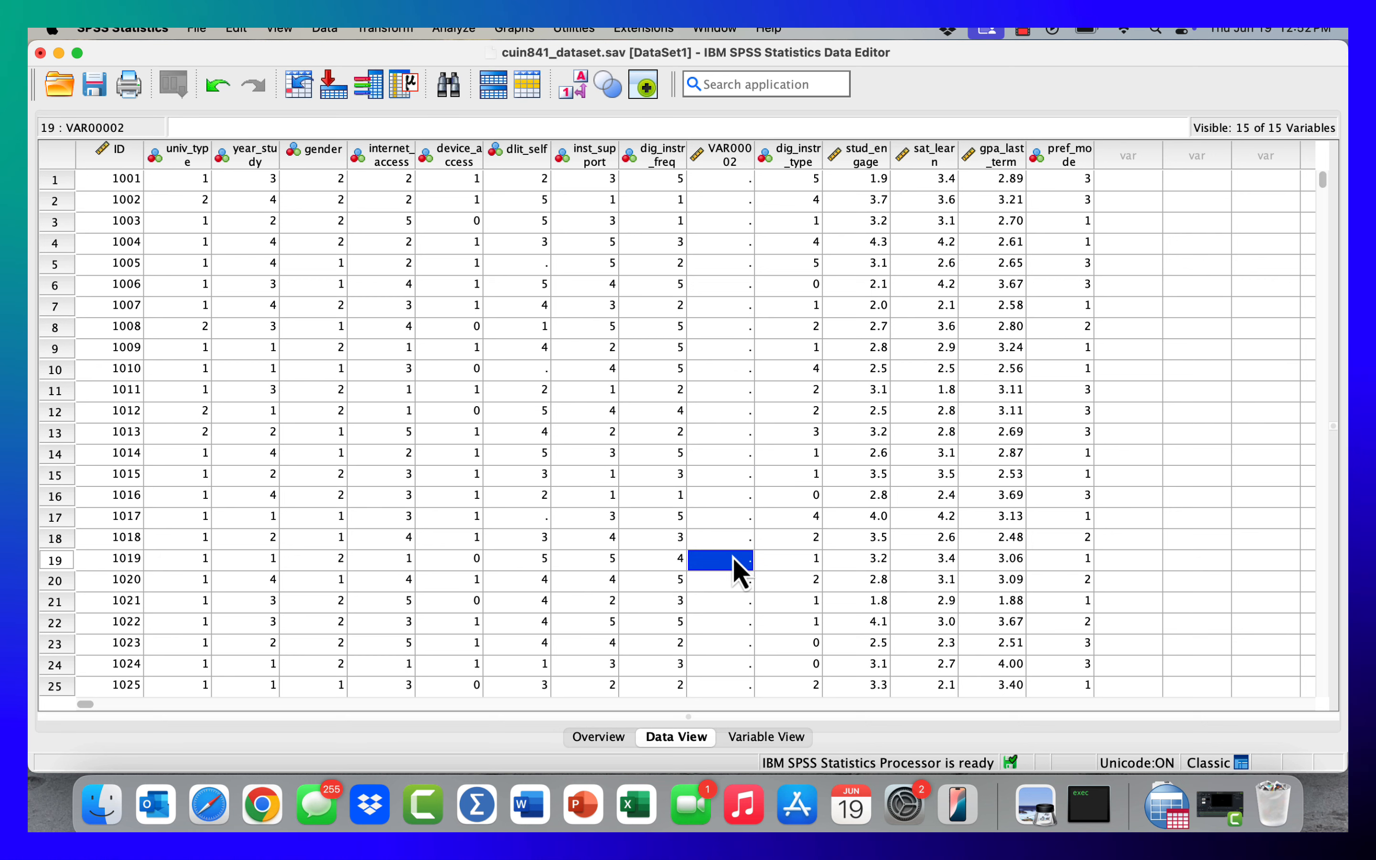
click(733, 495)
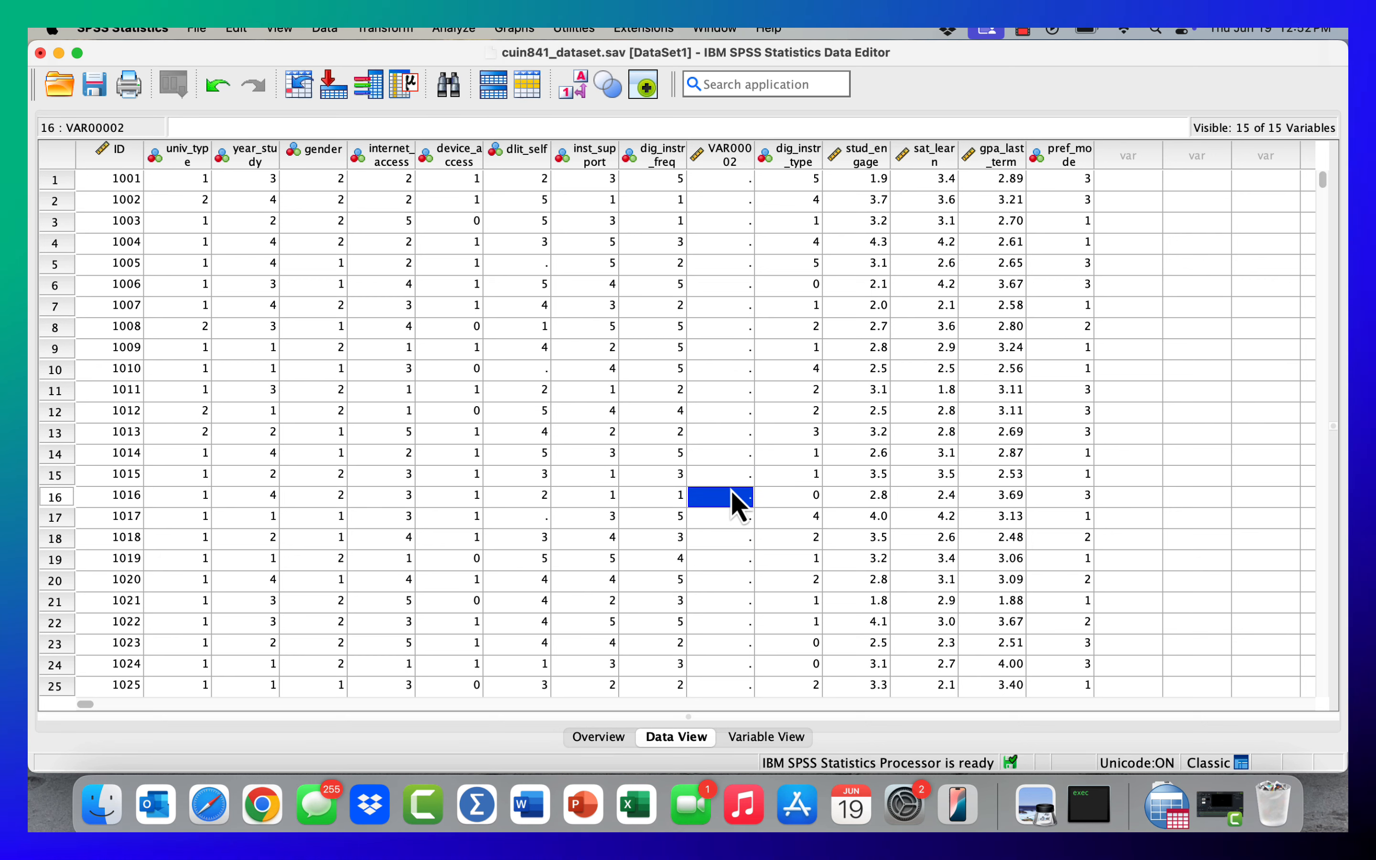
click(758, 740)
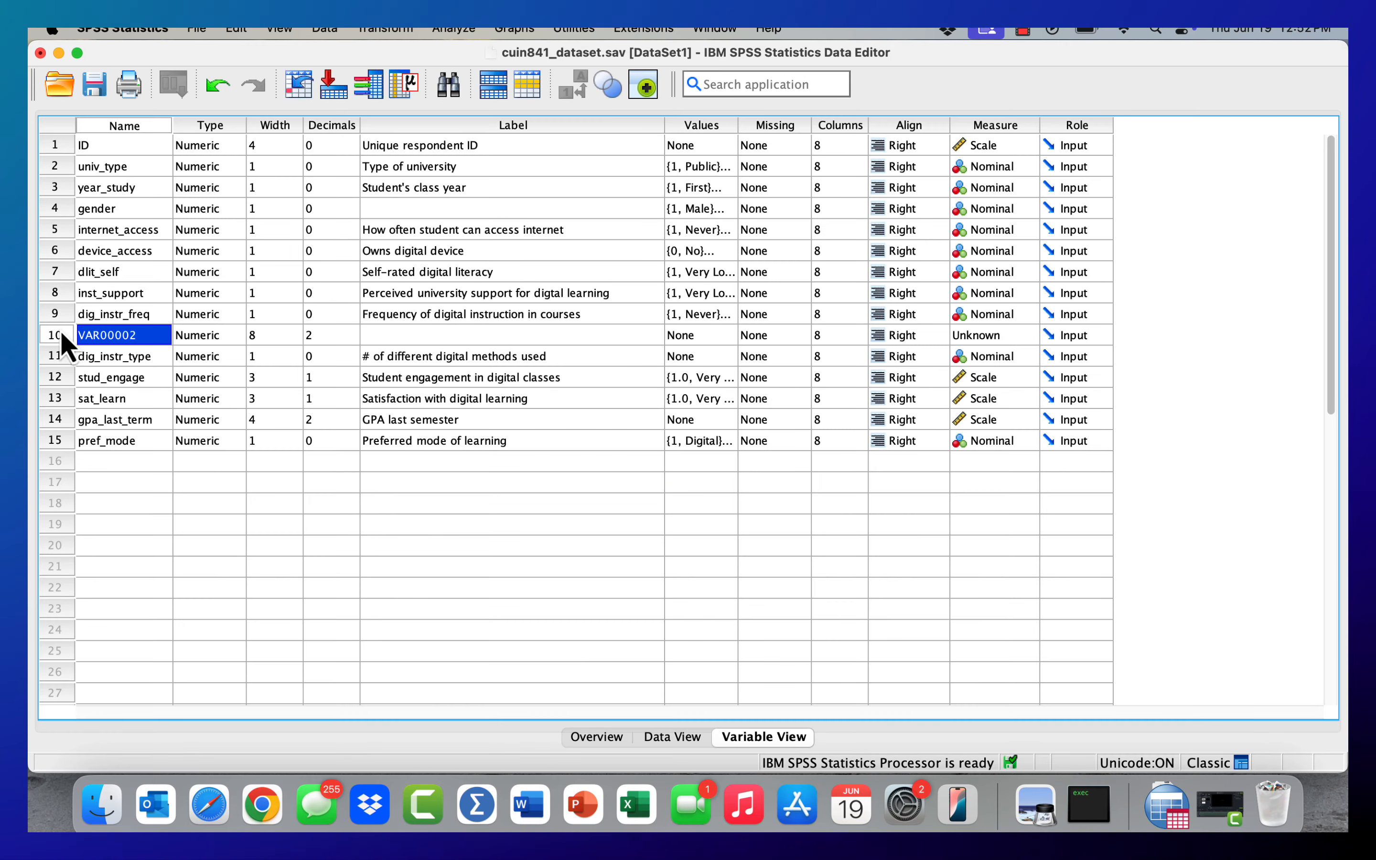
- Highlight ID's type and the ID and gender rows, and open the Variable Type settings for gender
click(219, 143)
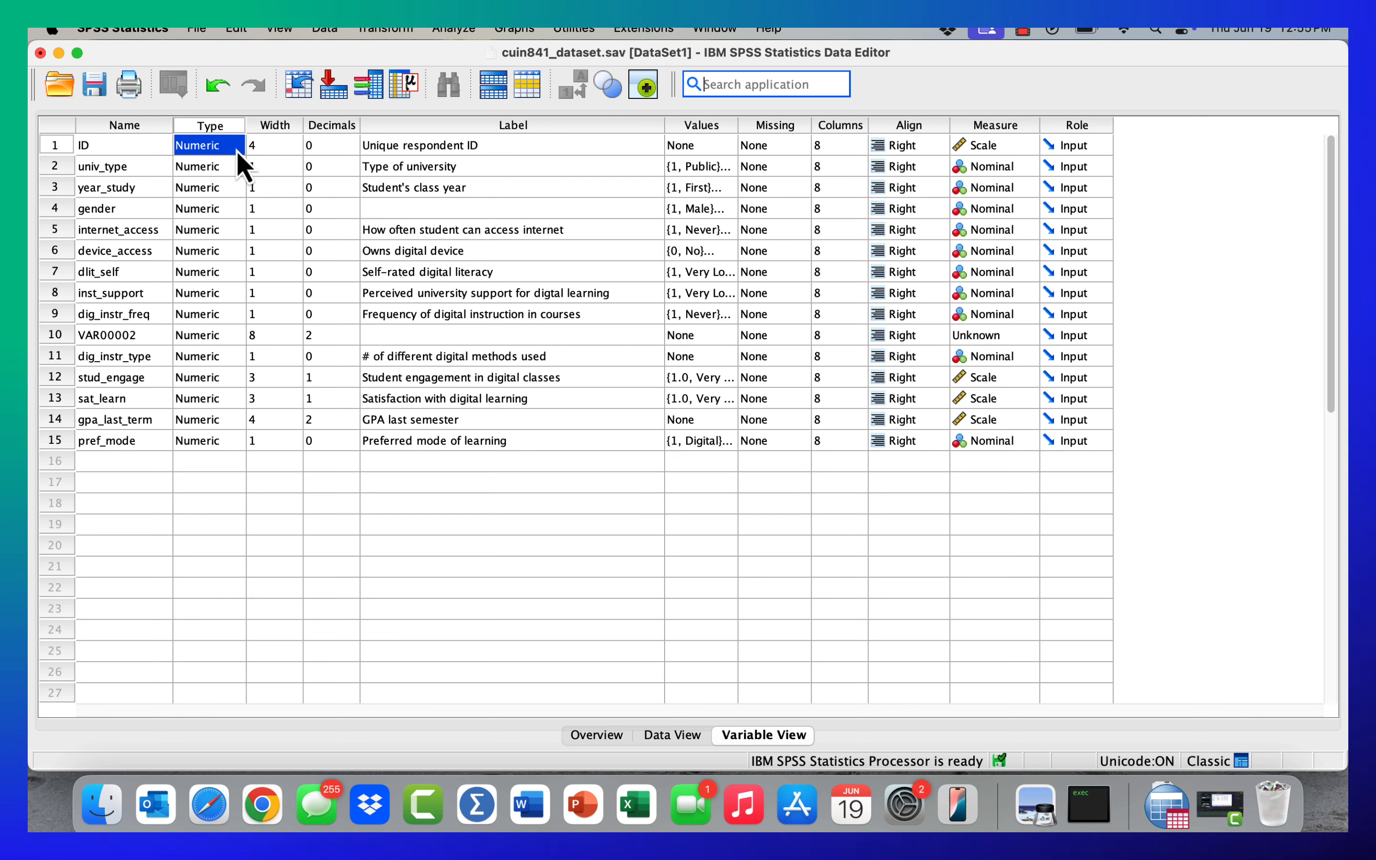
click(54, 145)
click(54, 208)
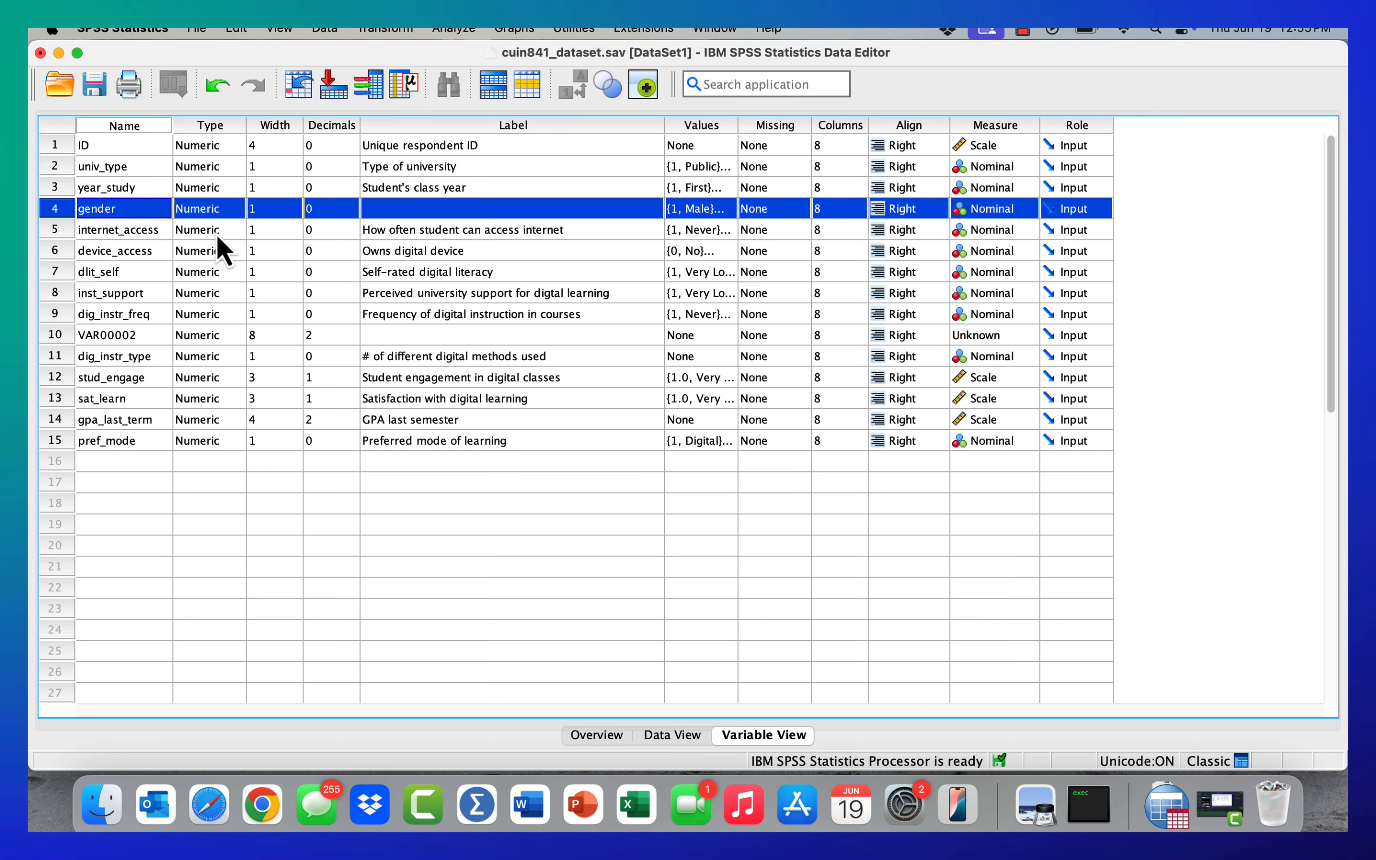
click(237, 209)
click(237, 209)
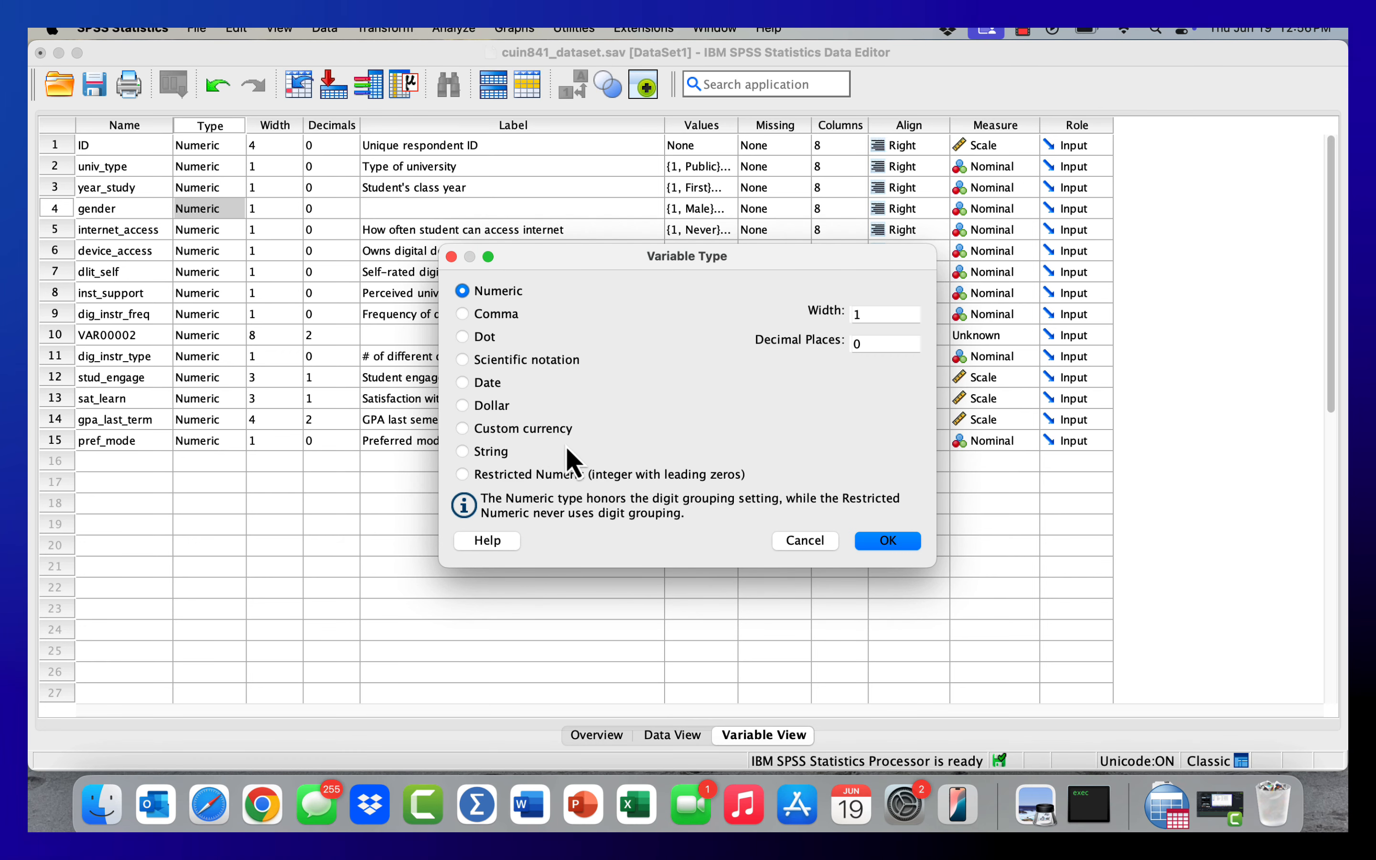
- Preview the Custom currency, Numeric, String and Restricted Numeric types for gender, and close the settings without applying a change
click(473, 436)
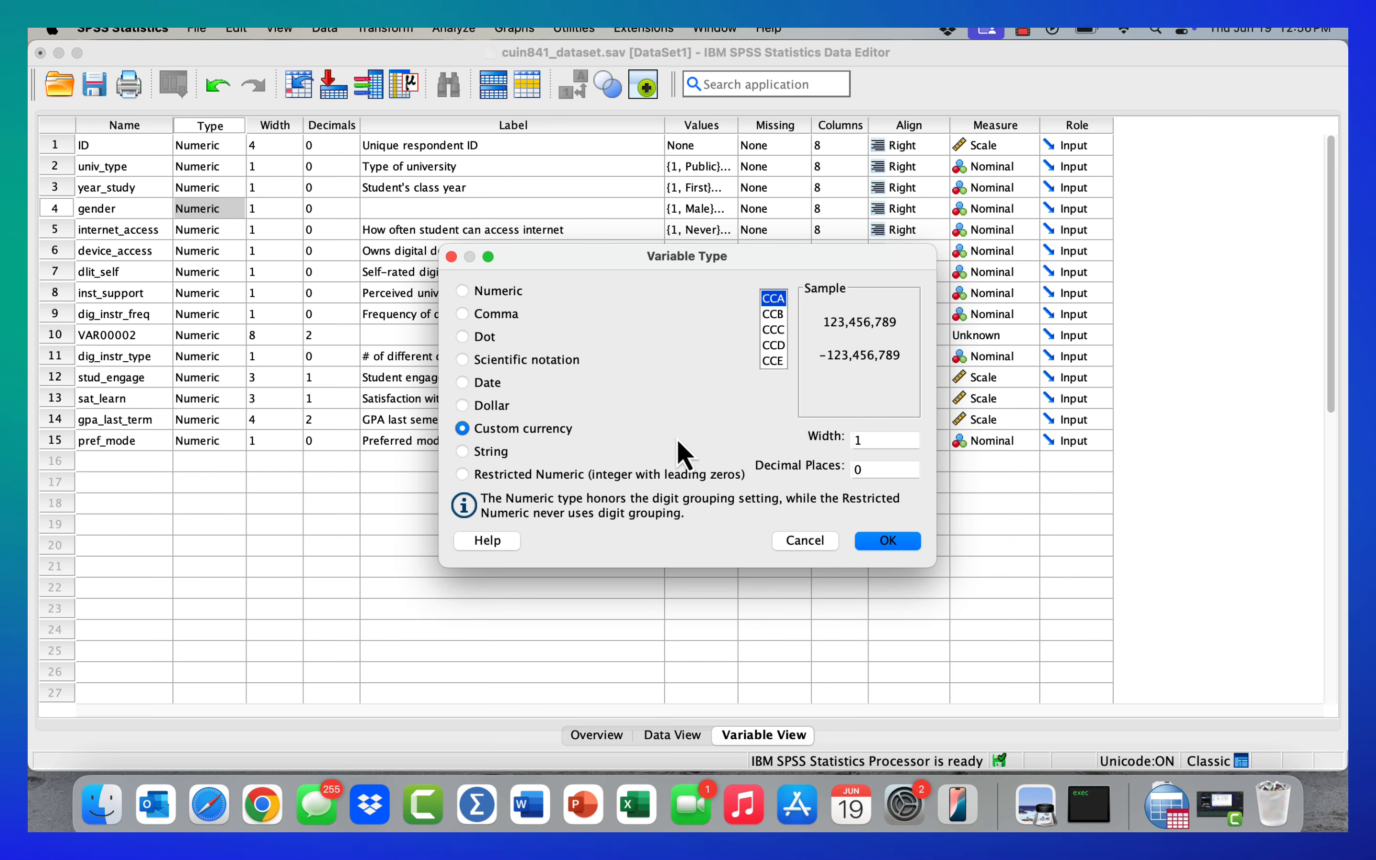
click(466, 294)
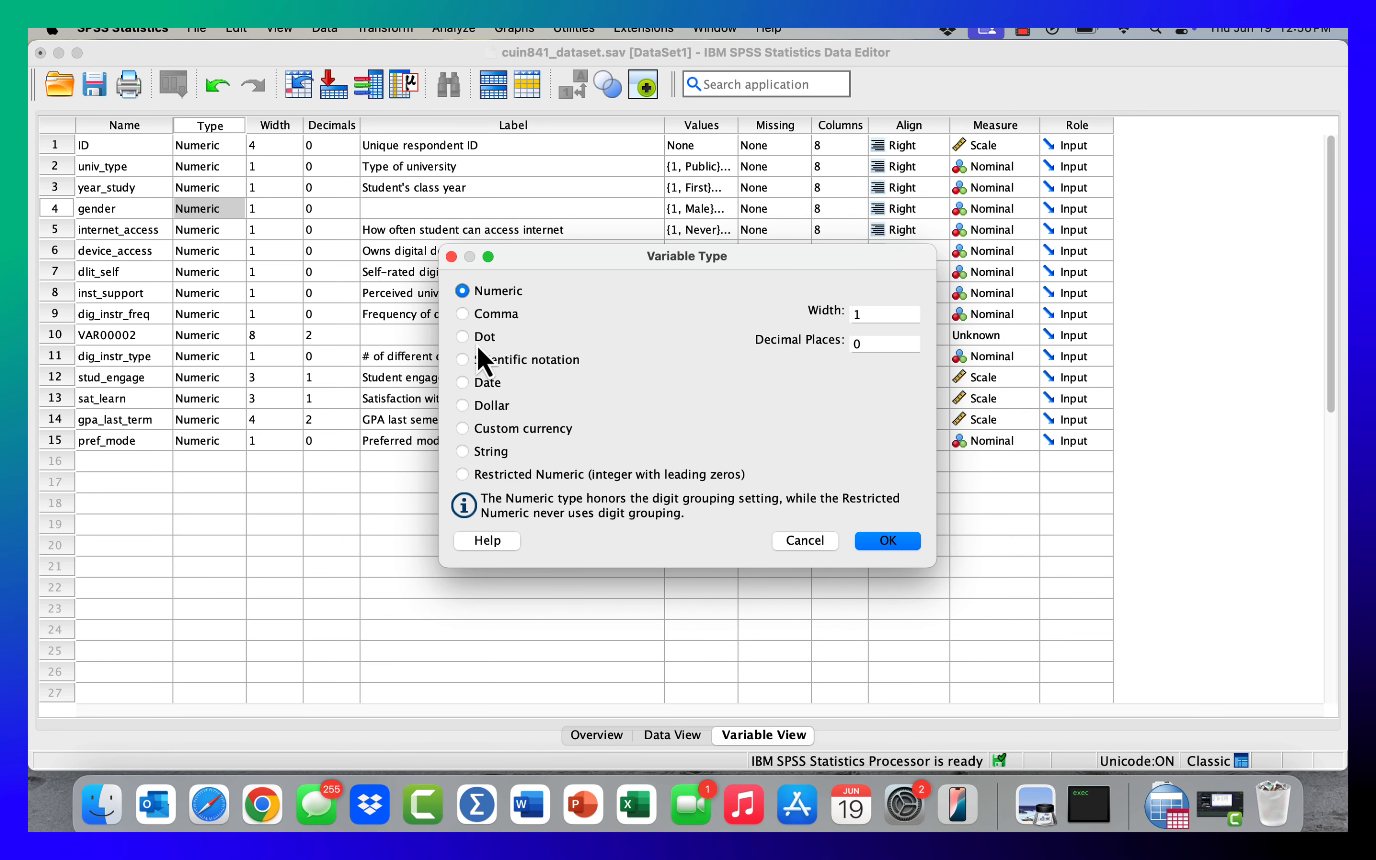
click(463, 452)
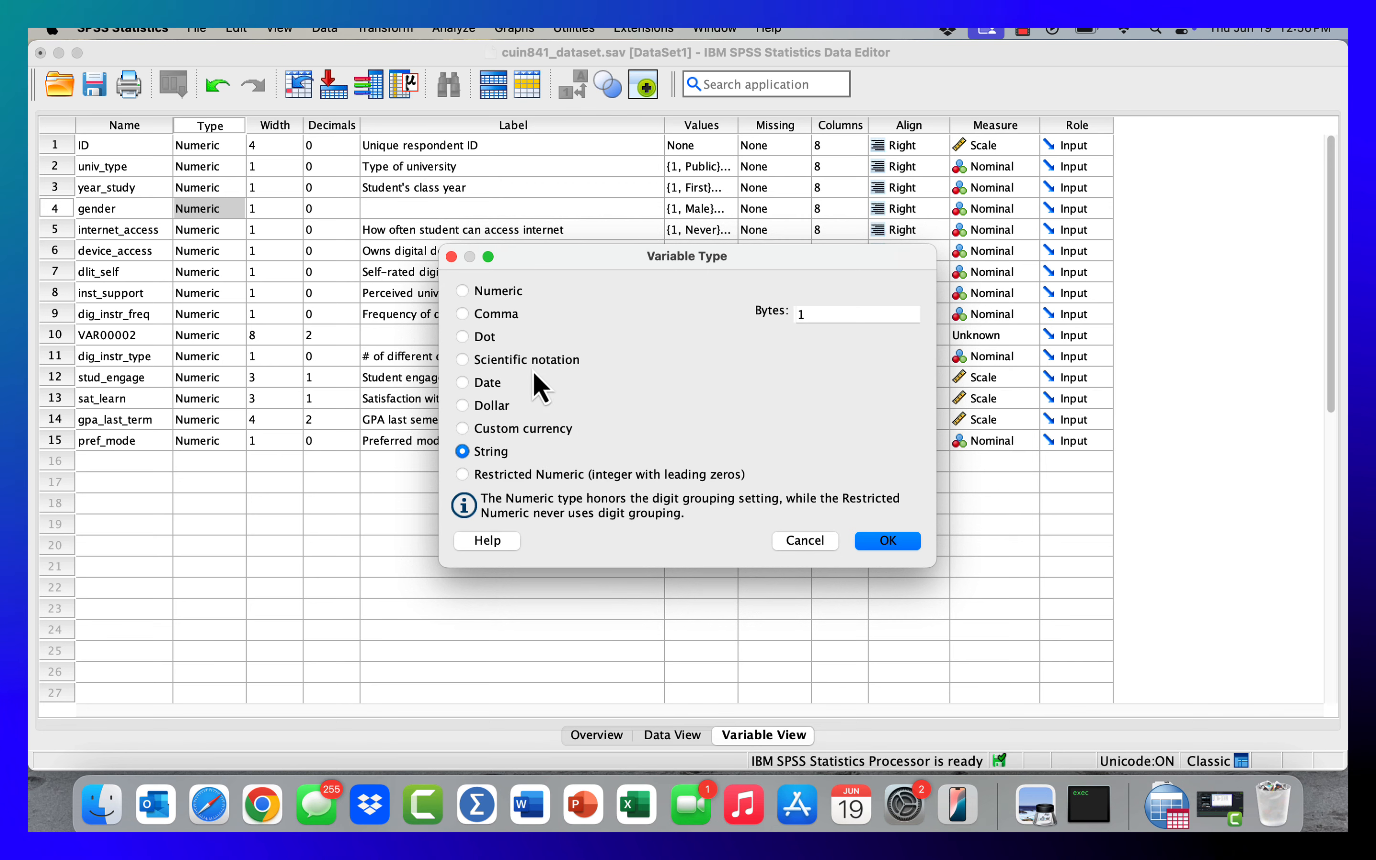
click(545, 476)
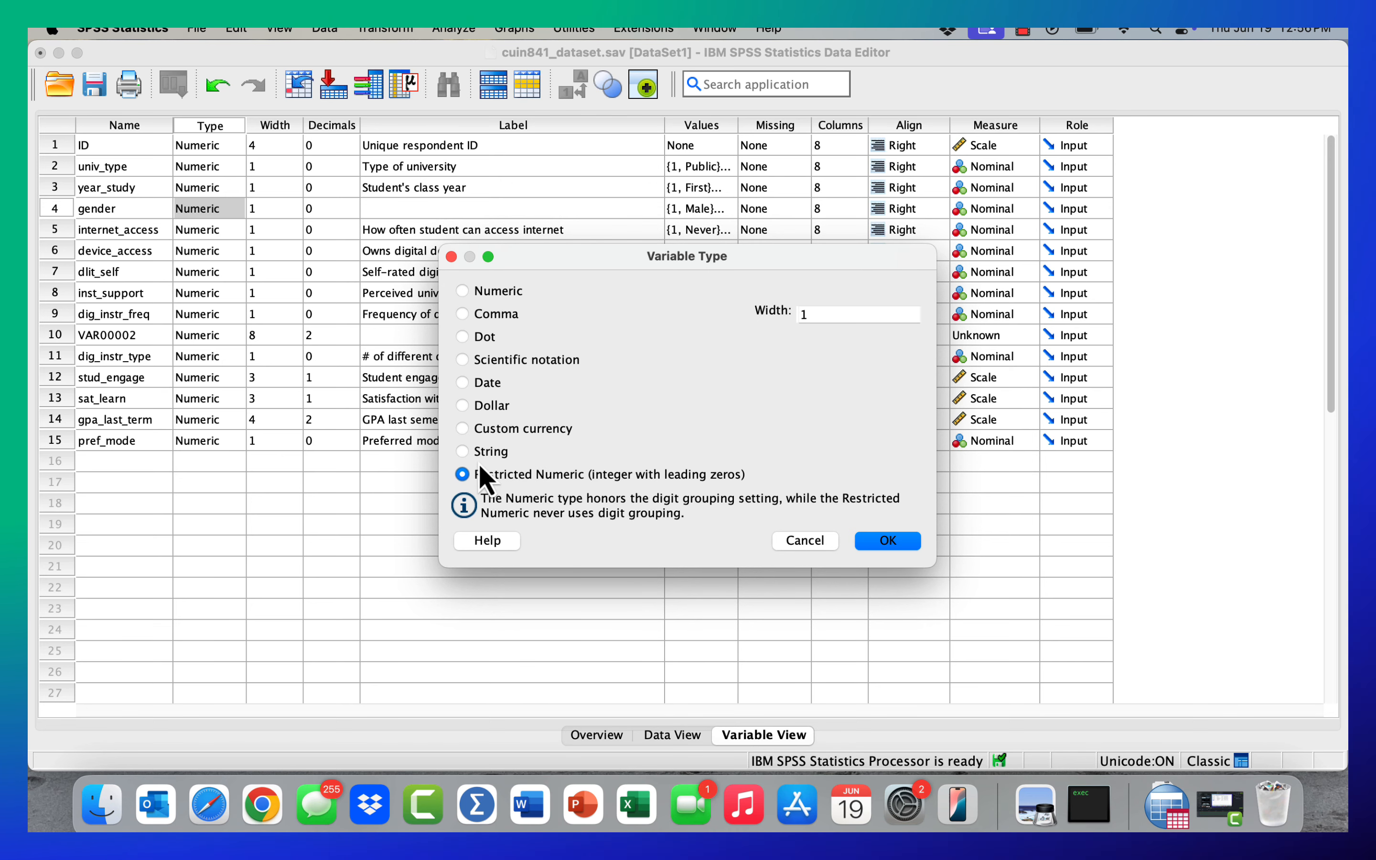
click(464, 453)
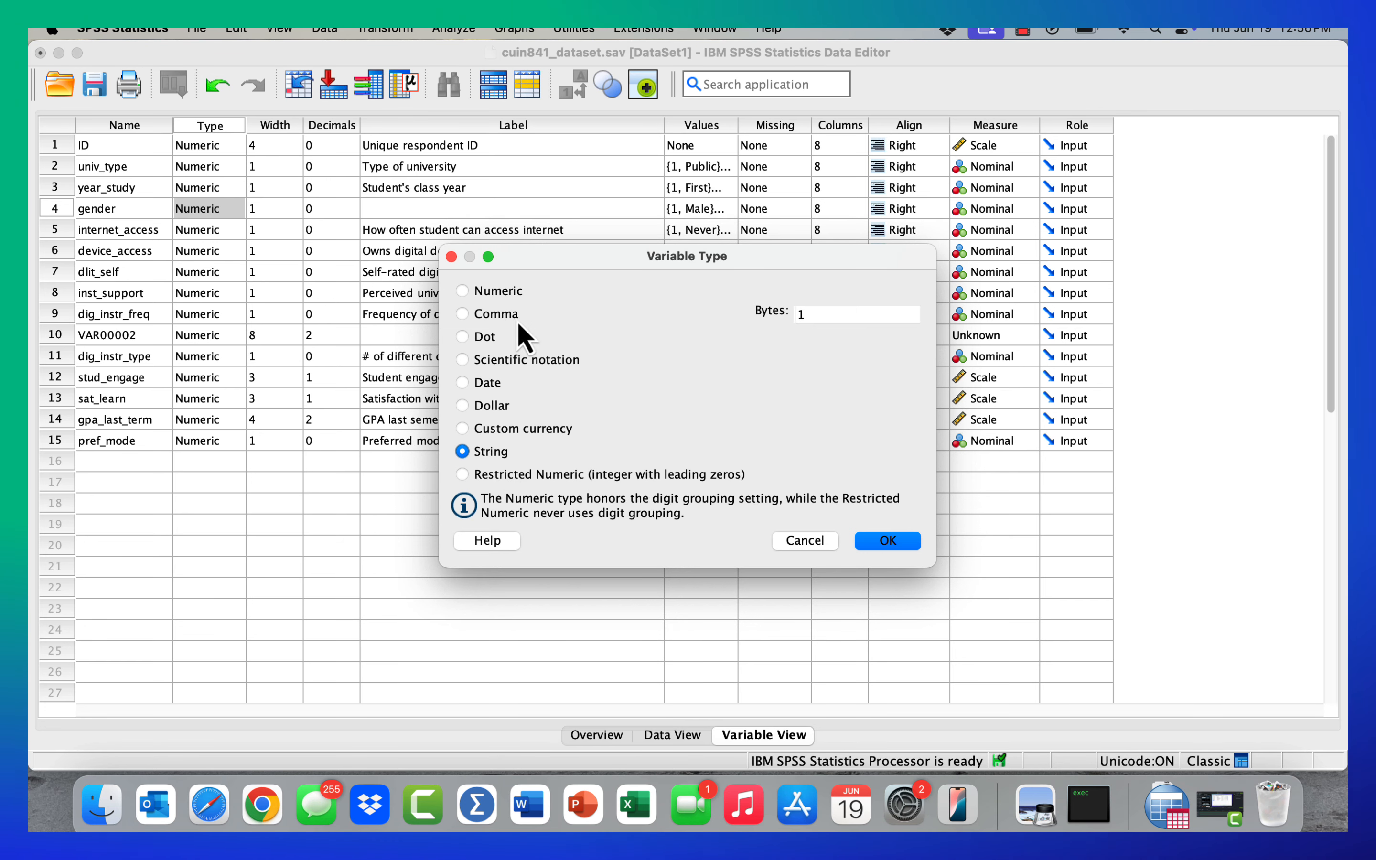
click(463, 292)
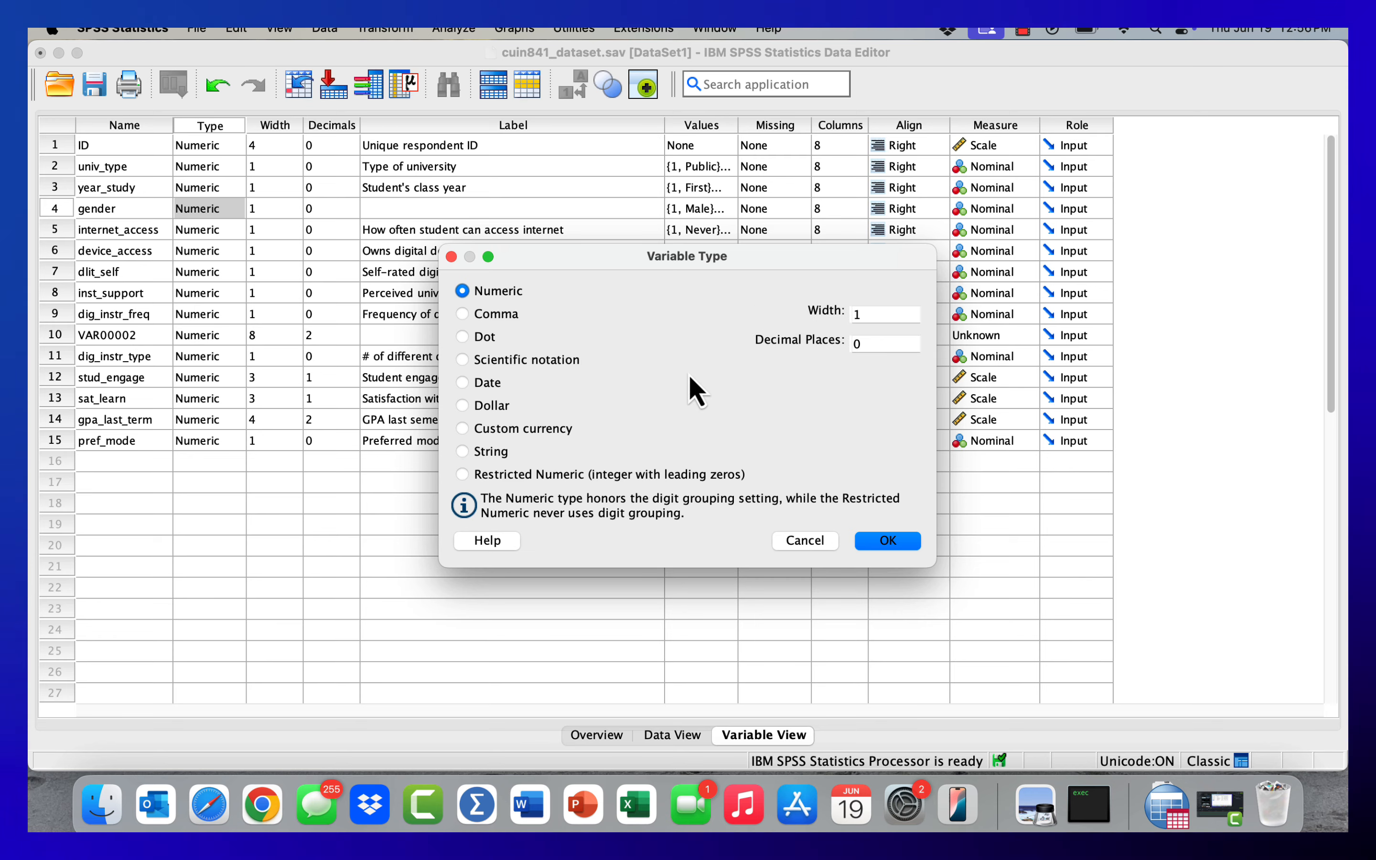
click(810, 549)
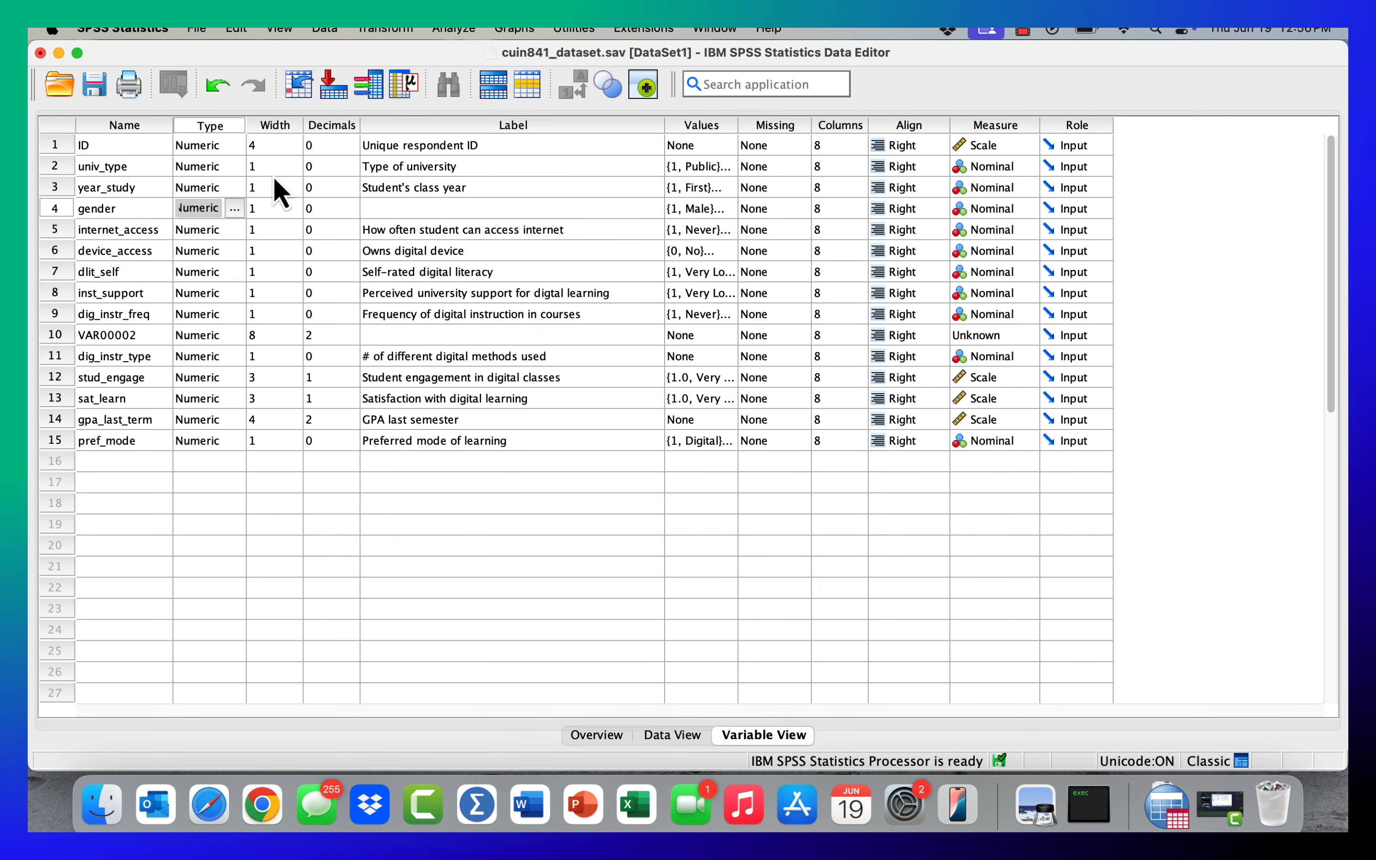
- Examine gender's width and decimal places in Variable Type, ID's width, and the width and decimals of the inserted variable in row 10
click(234, 208)
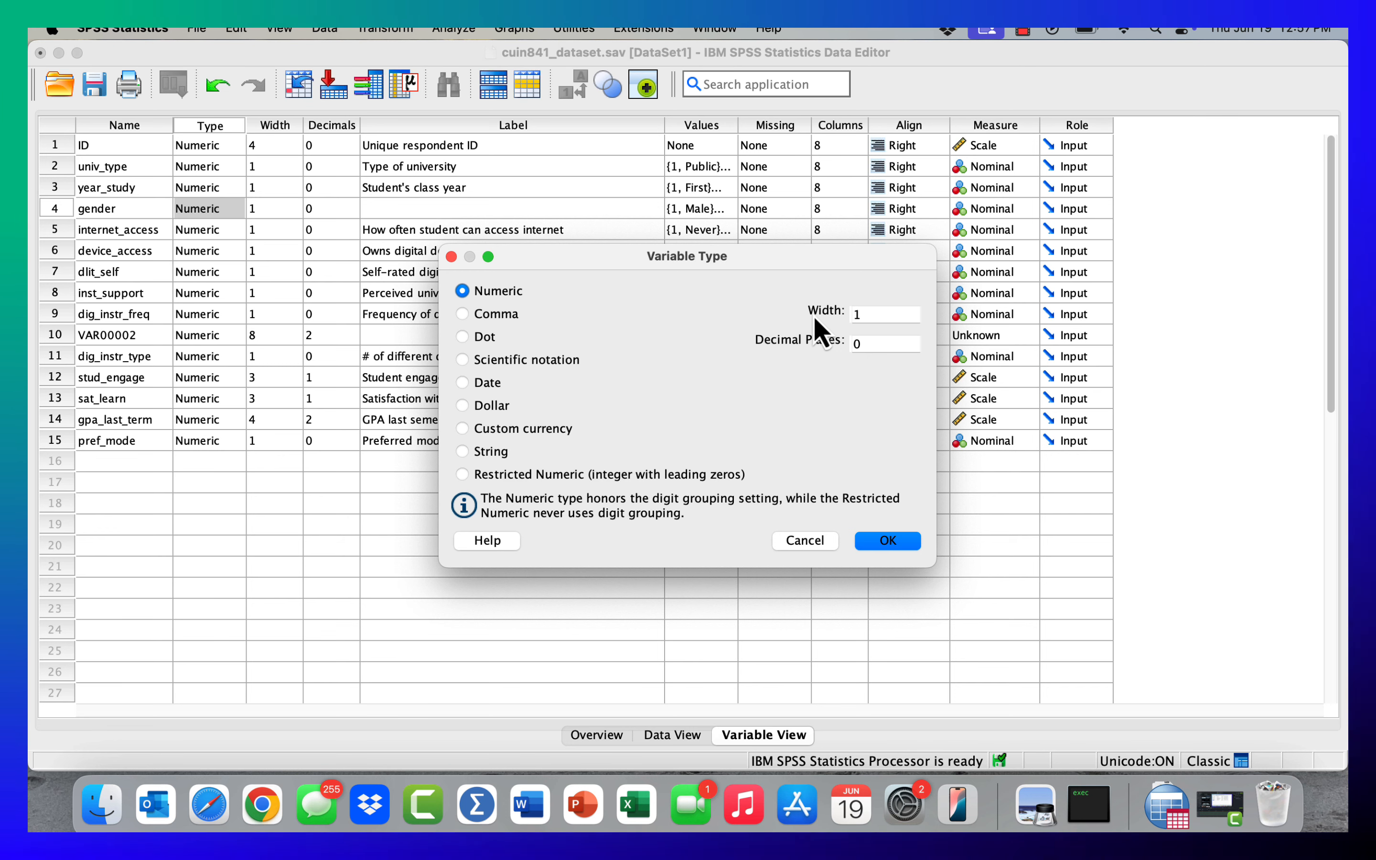
click(798, 550)
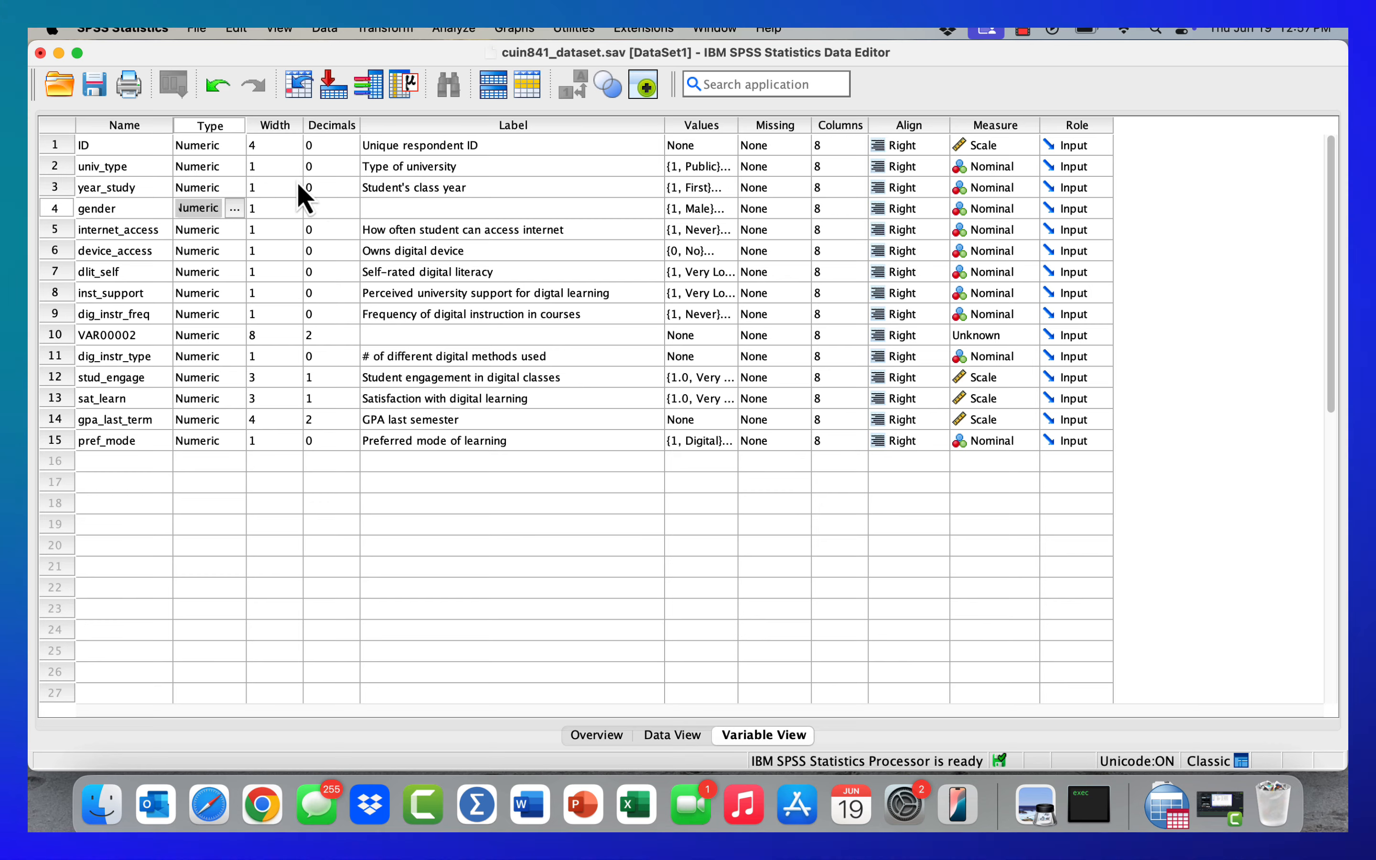
click(270, 147)
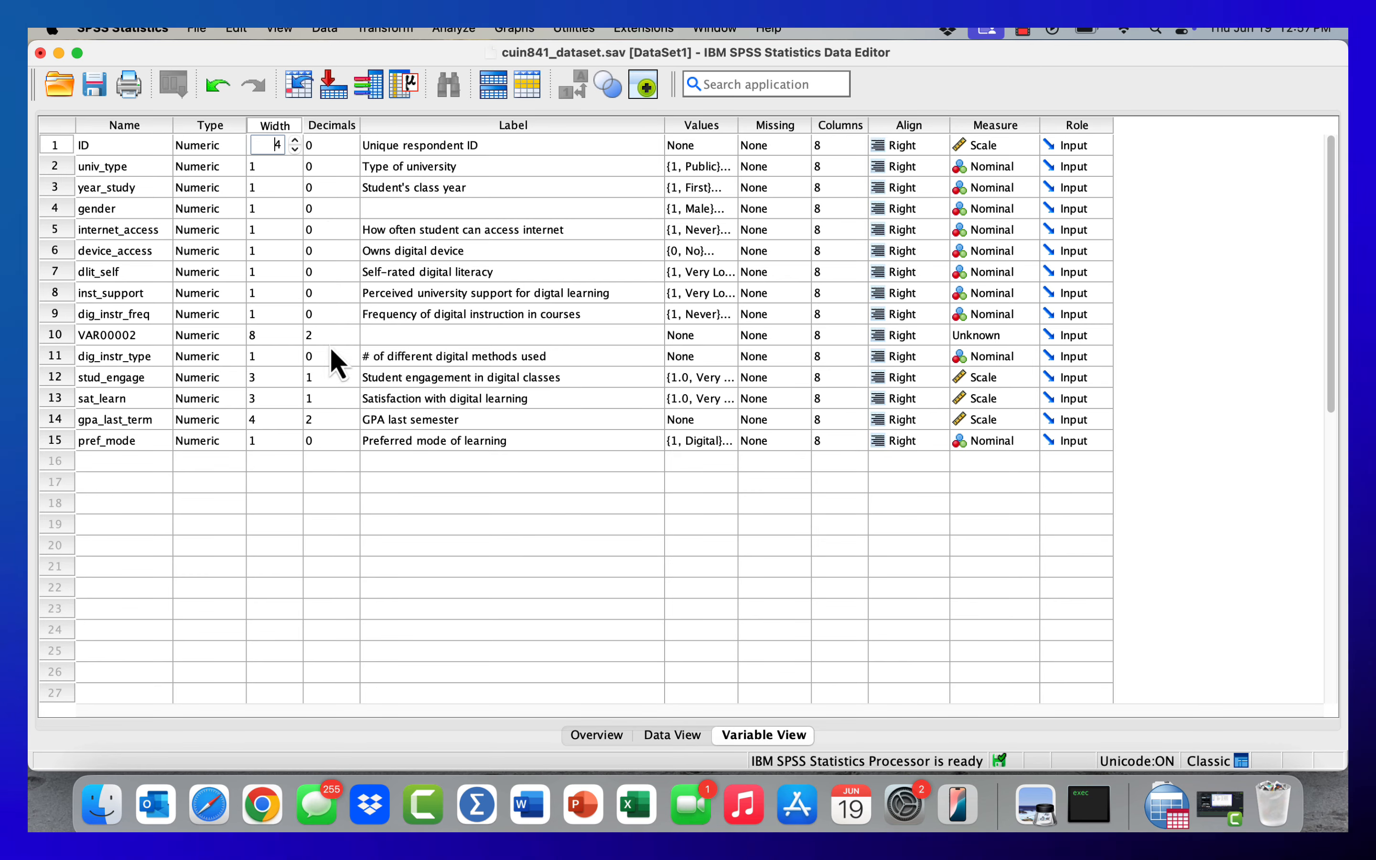
click(283, 334)
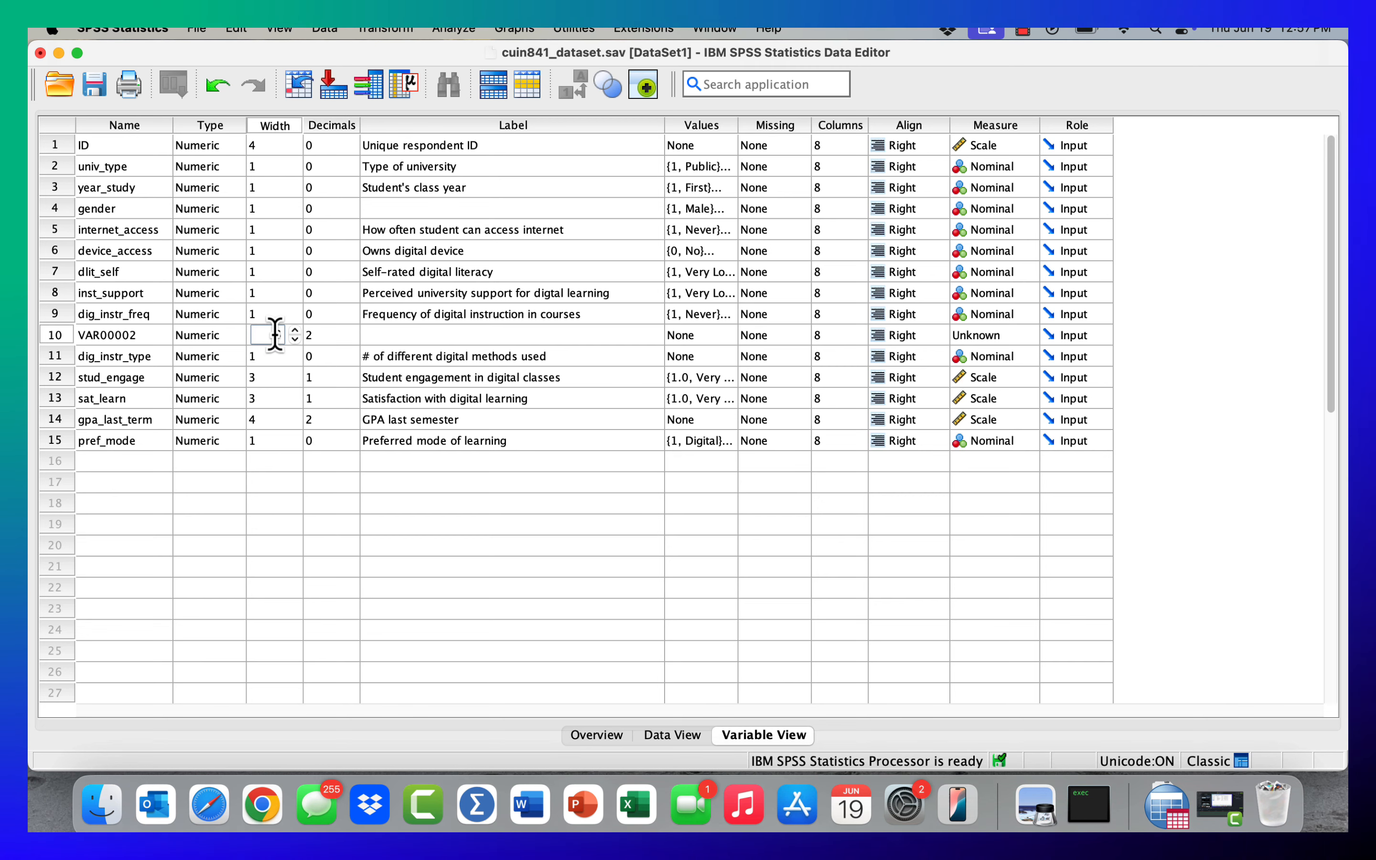
click(322, 335)
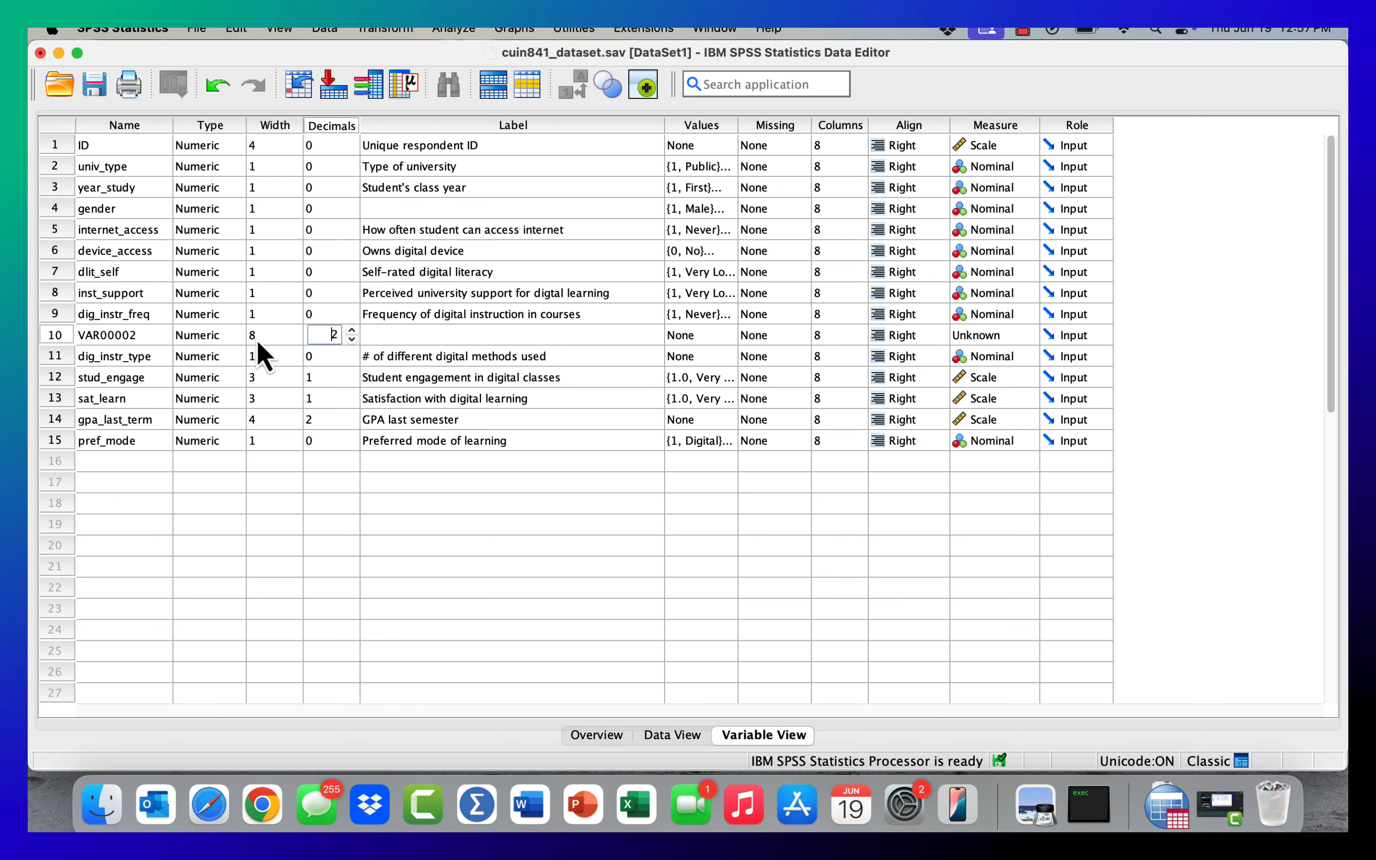
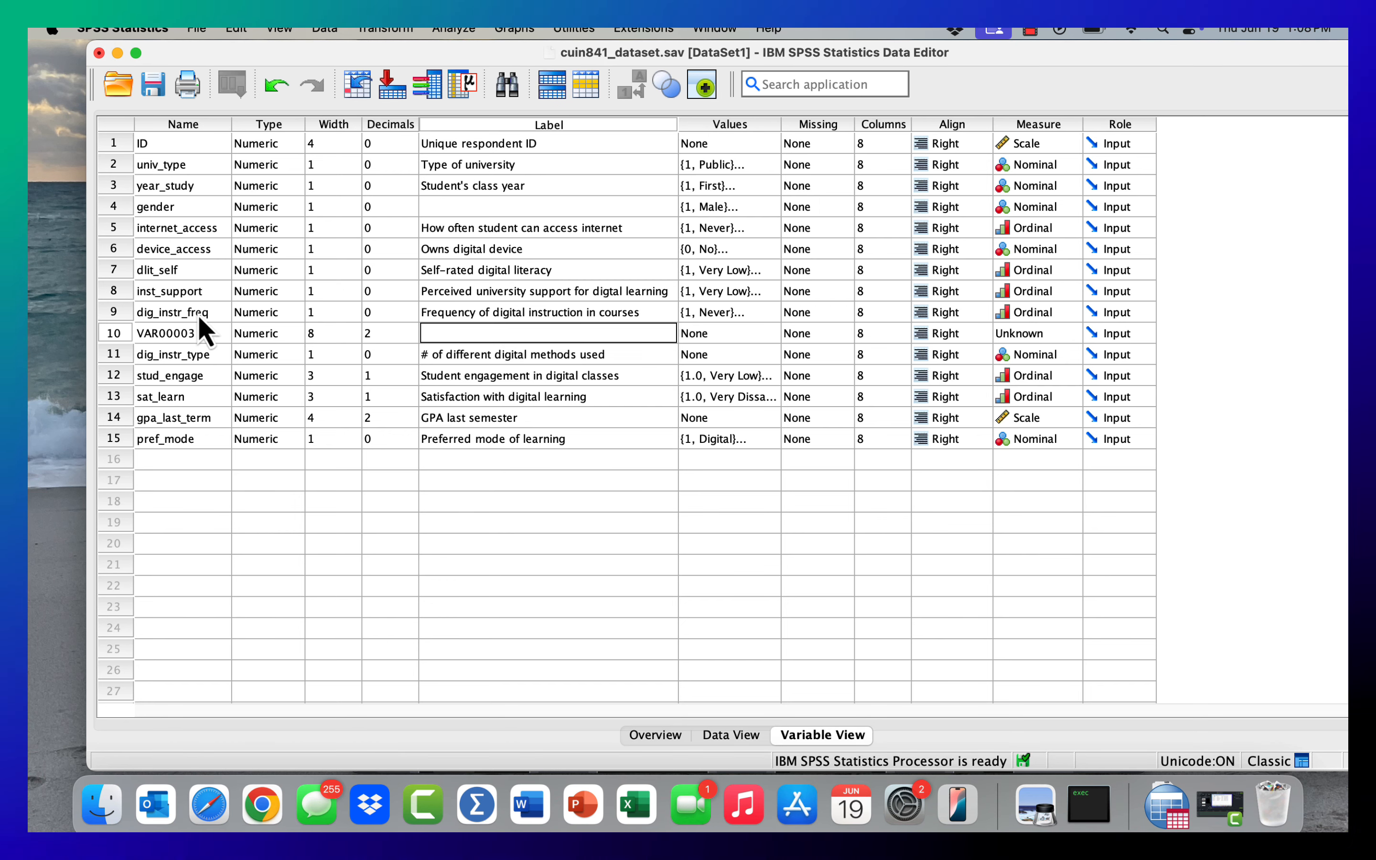
- Highlight the Label and Name columns for comparison, and examine the label cell of the gender variable
click(503, 125)
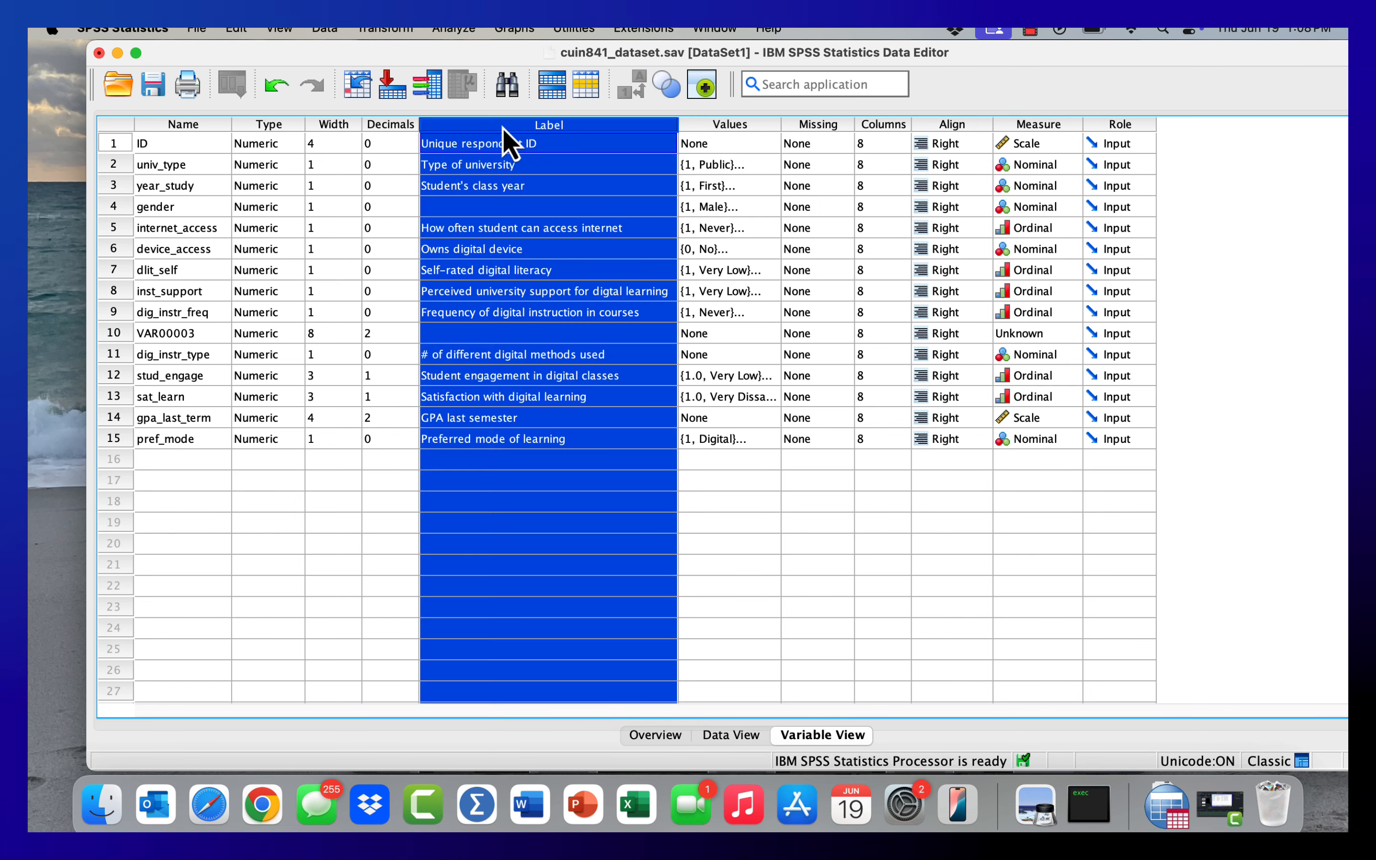
click(195, 125)
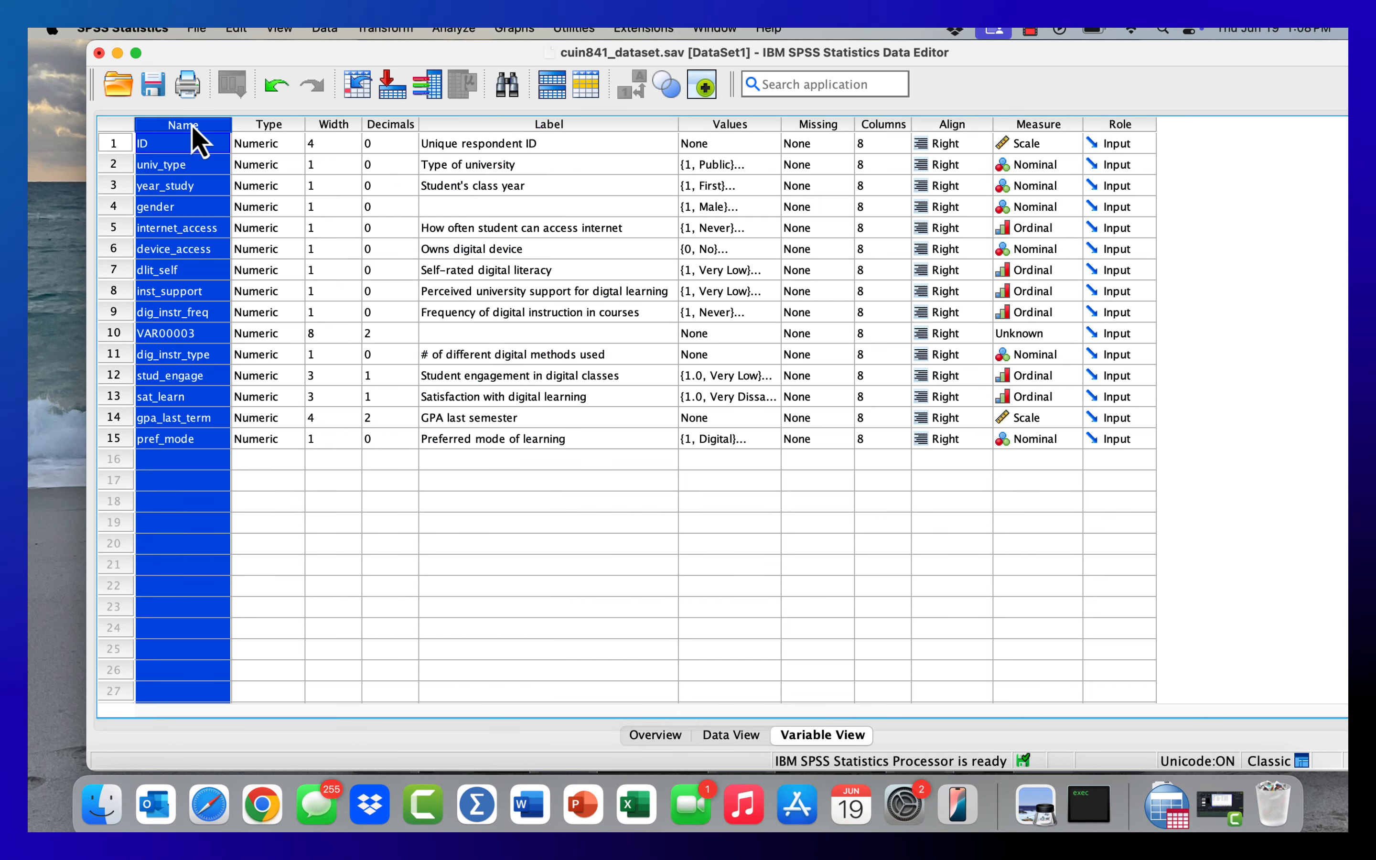
double_click(499, 207)
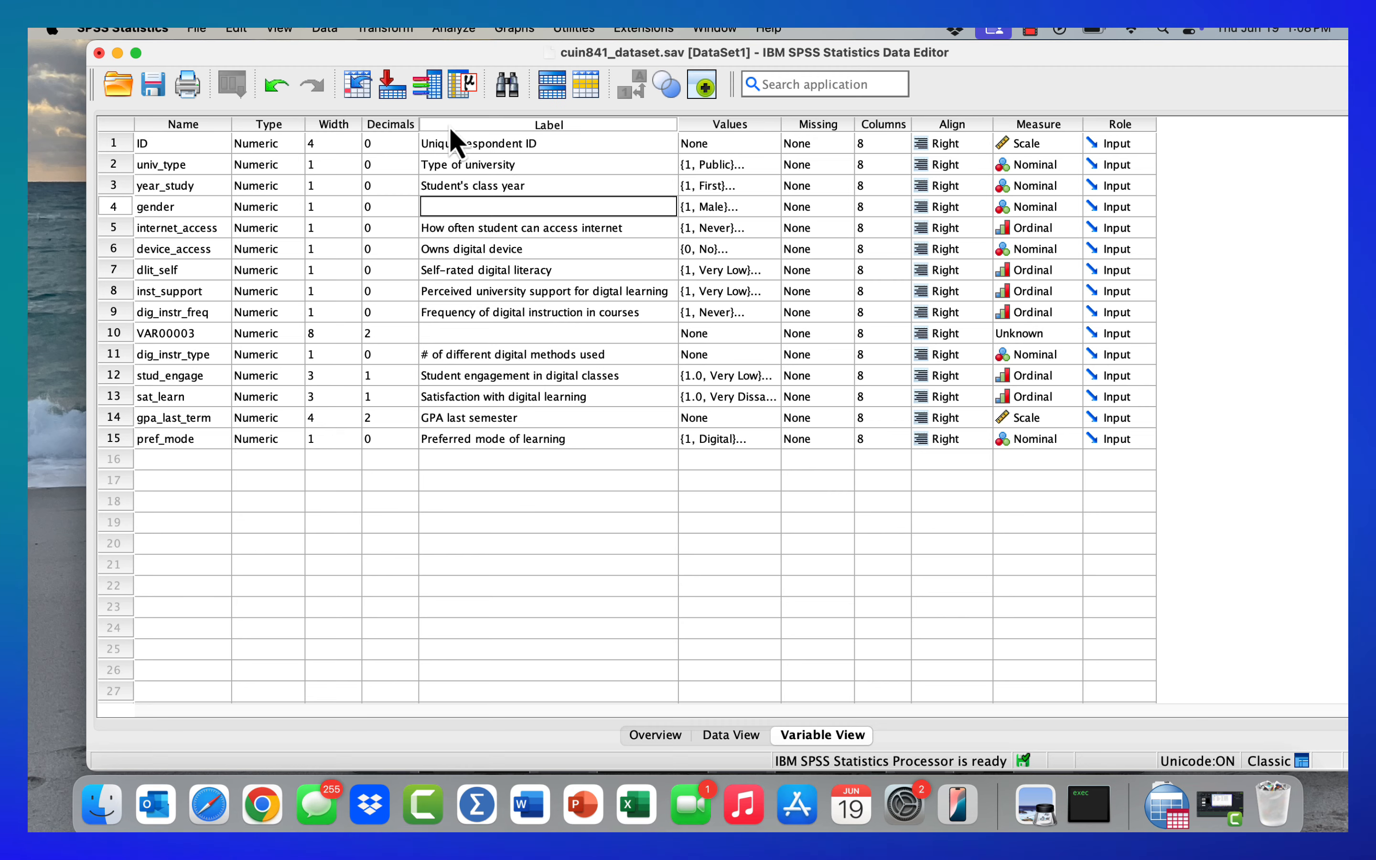
click(489, 126)
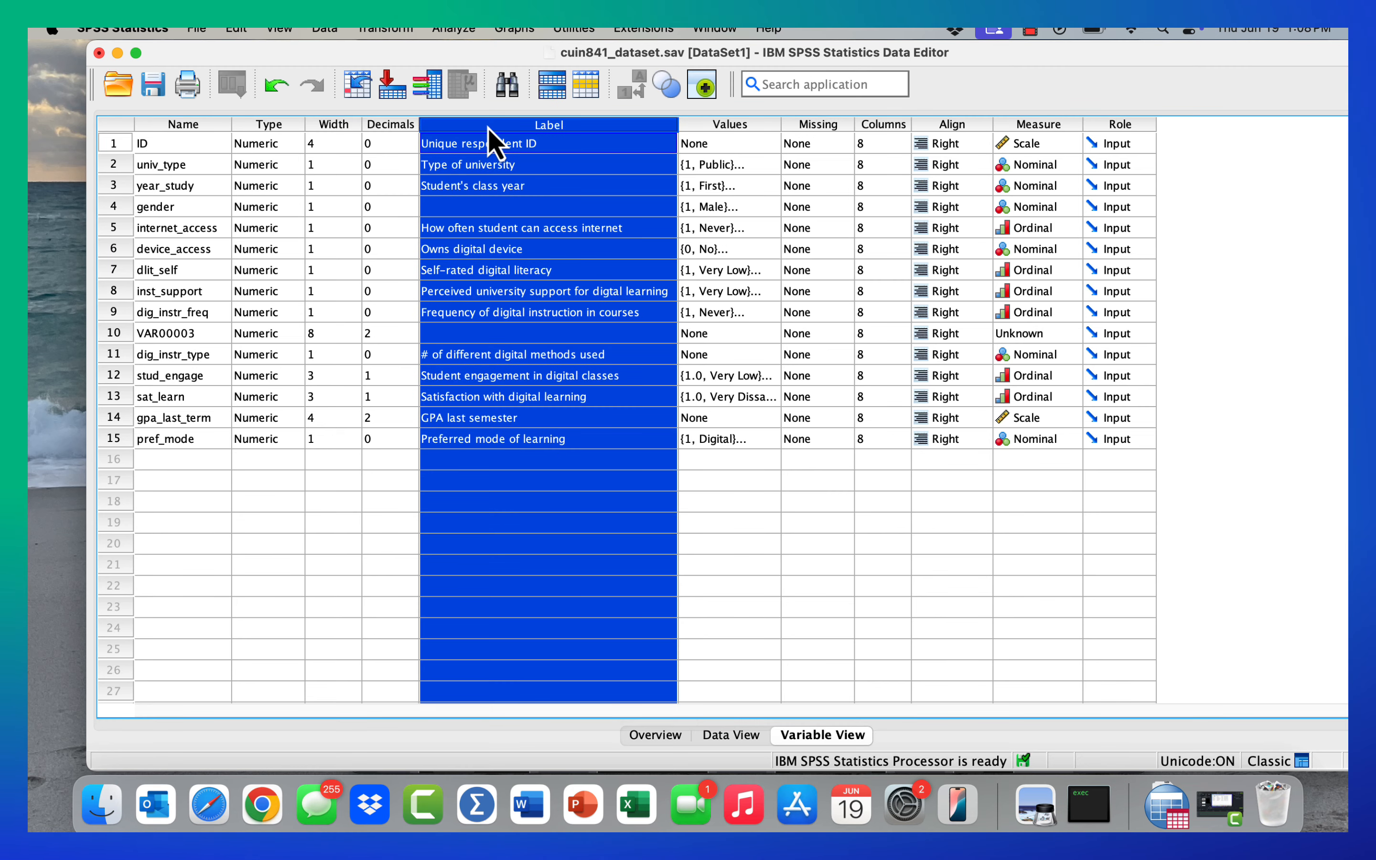
double_click(496, 207)
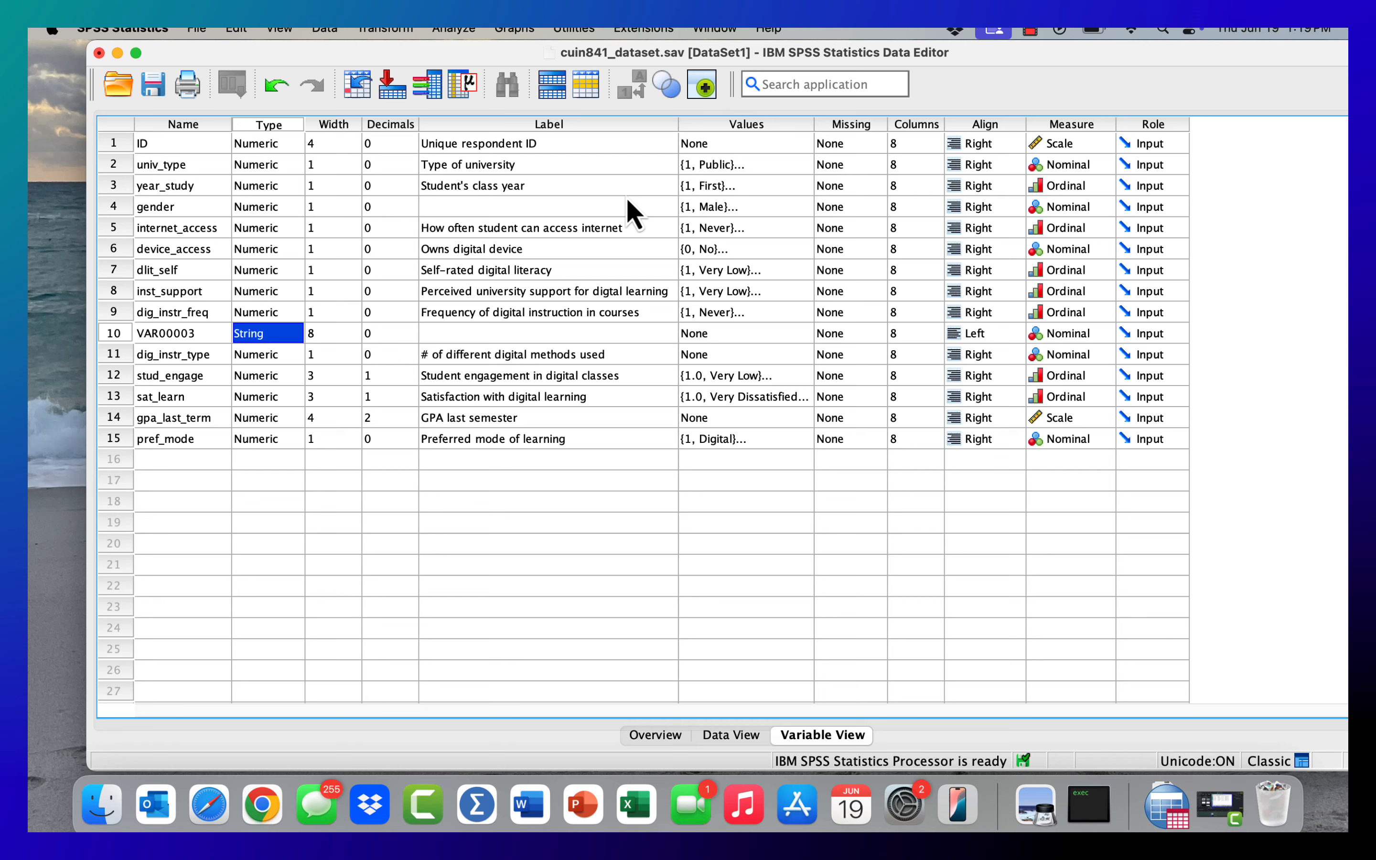
- Examine the Values and Measure columns, and view ID's measurement level options, keeping Scale selected
click(742, 149)
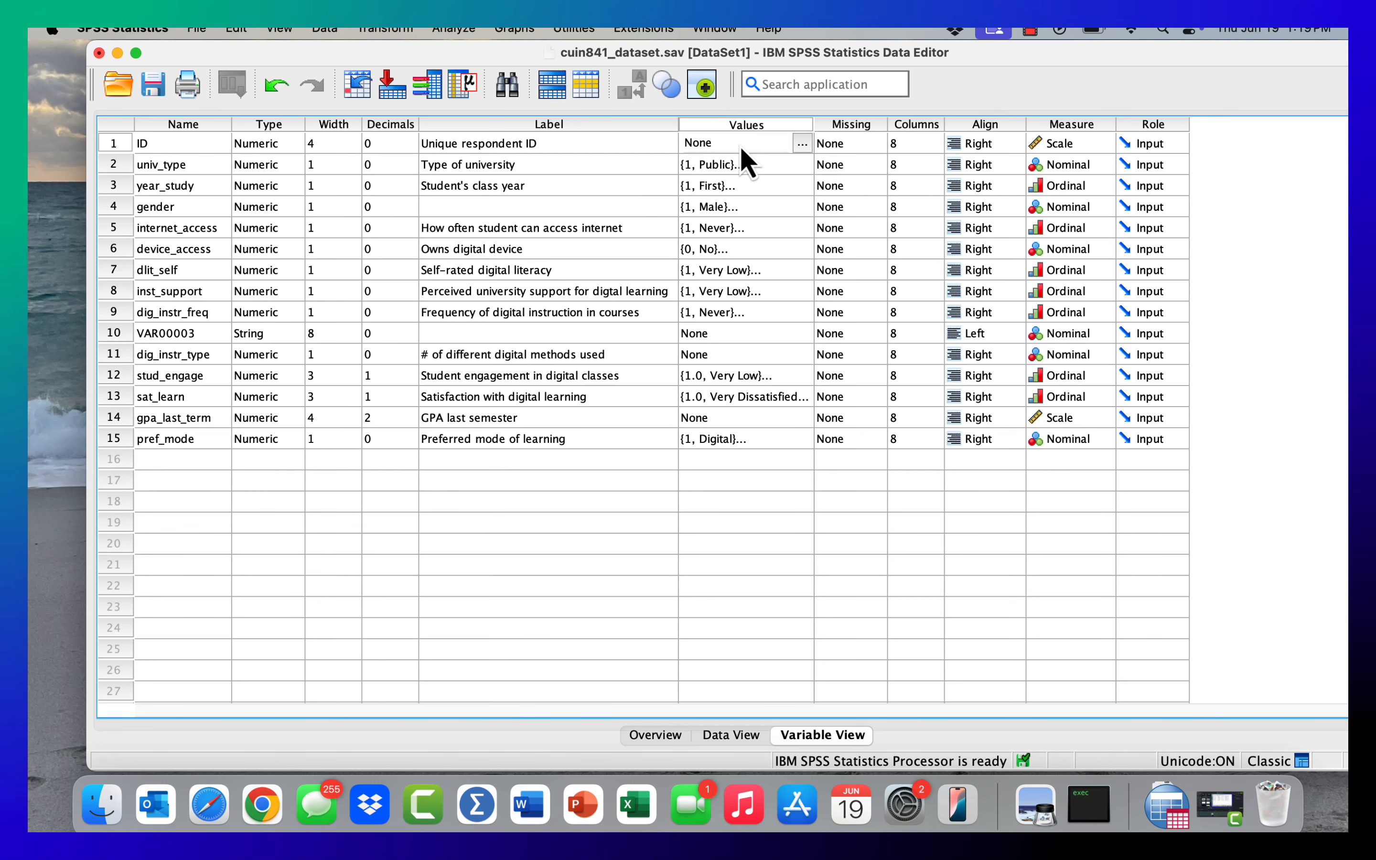
click(1058, 125)
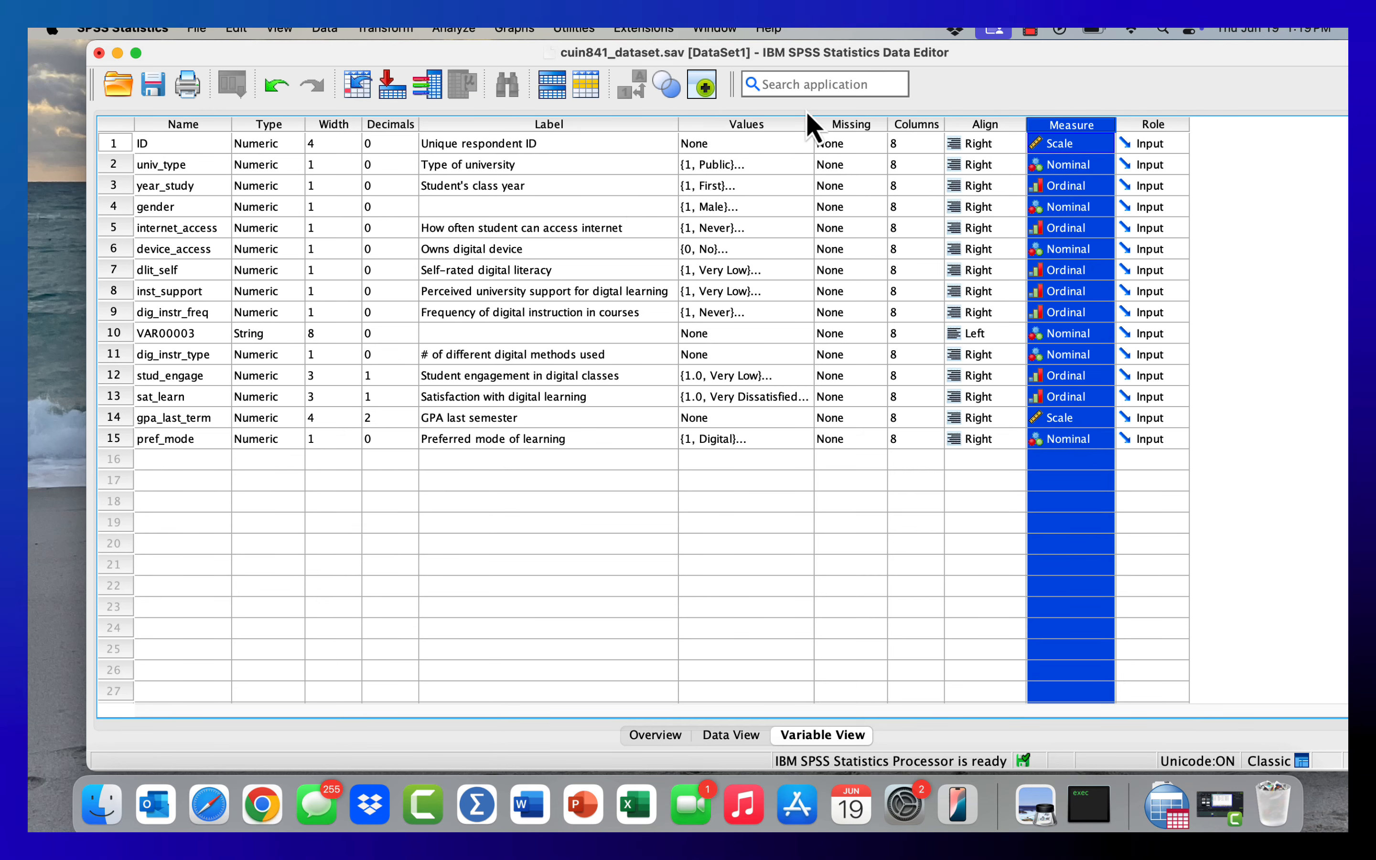
click(732, 128)
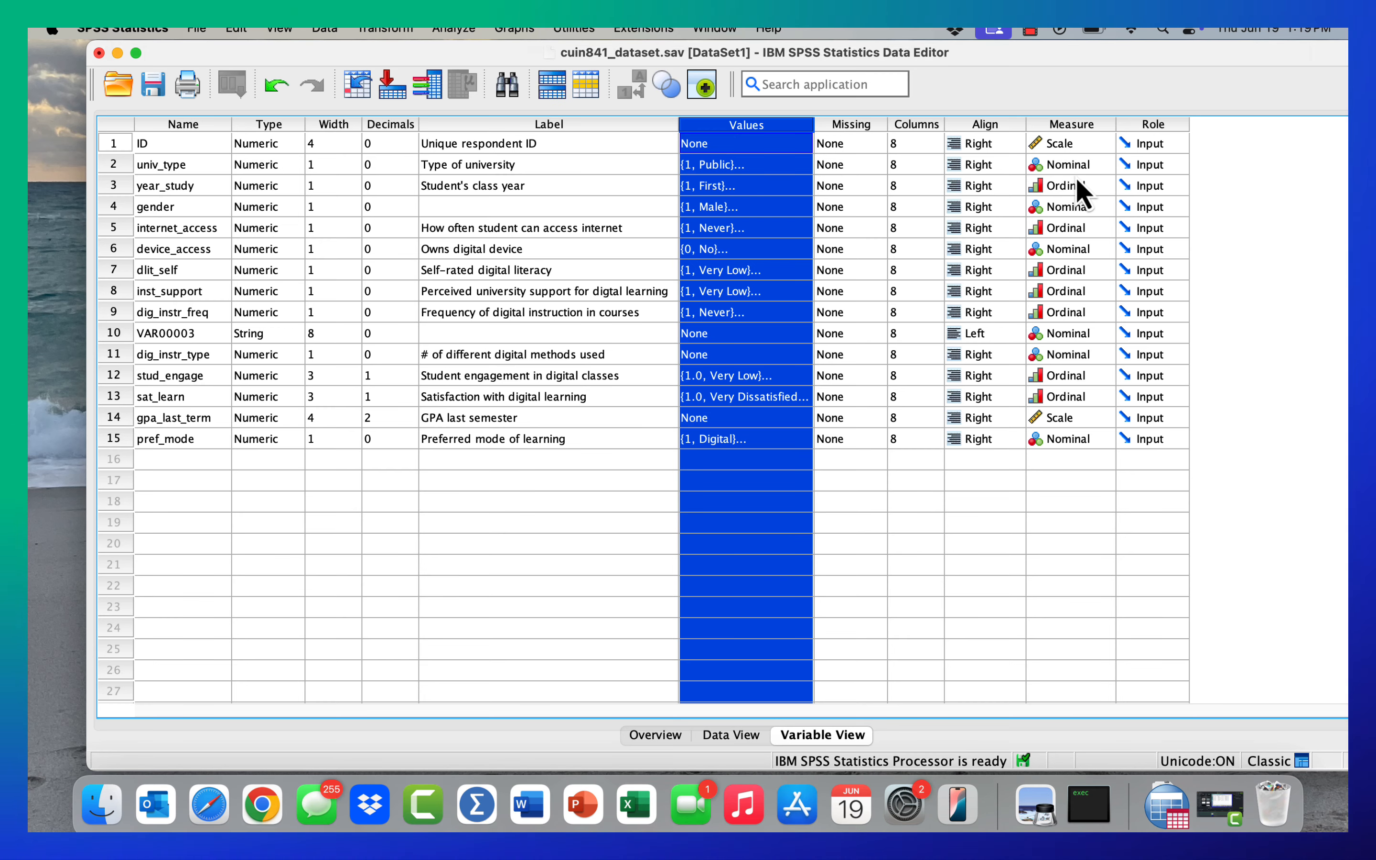
click(1079, 135)
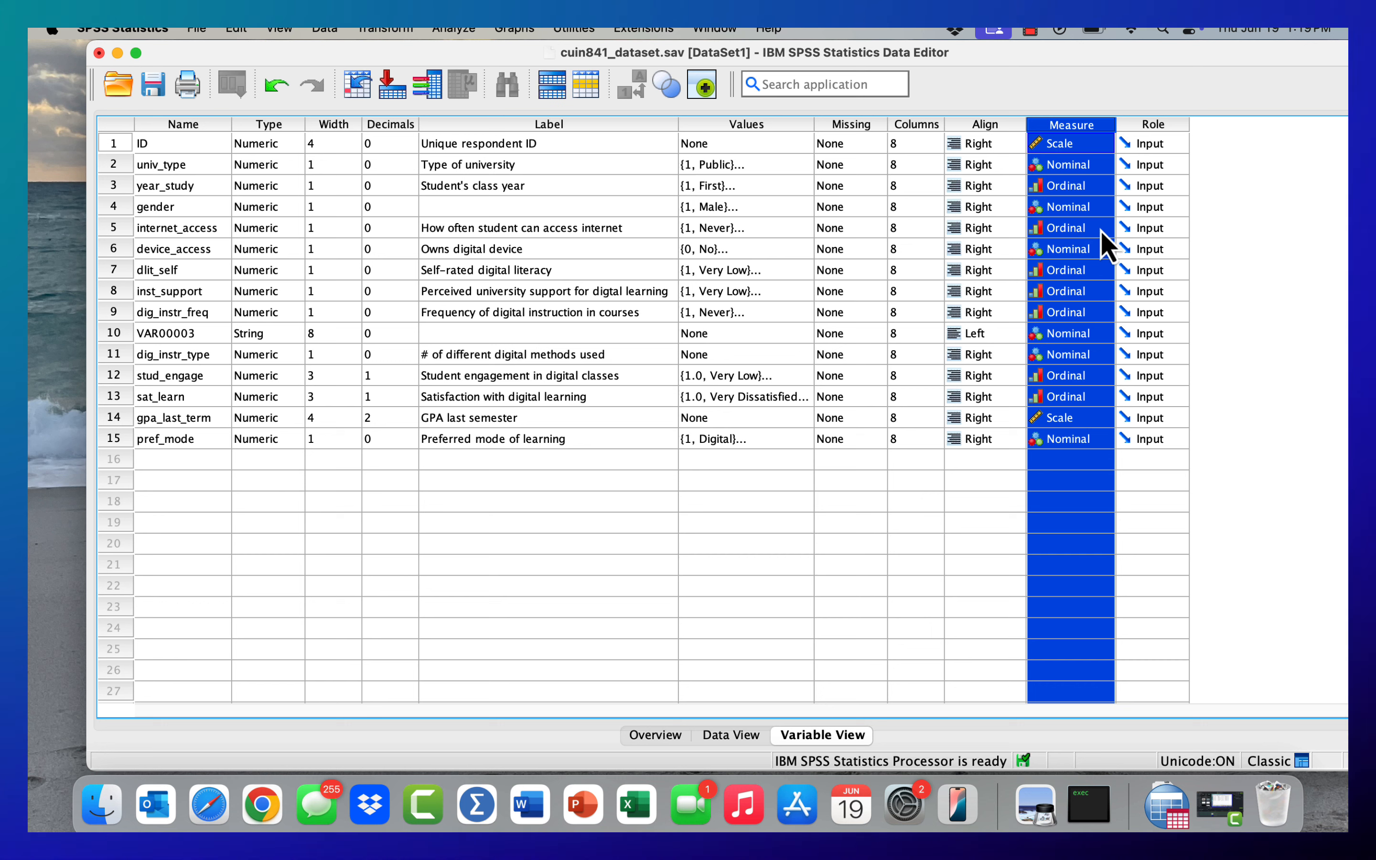
click(1106, 149)
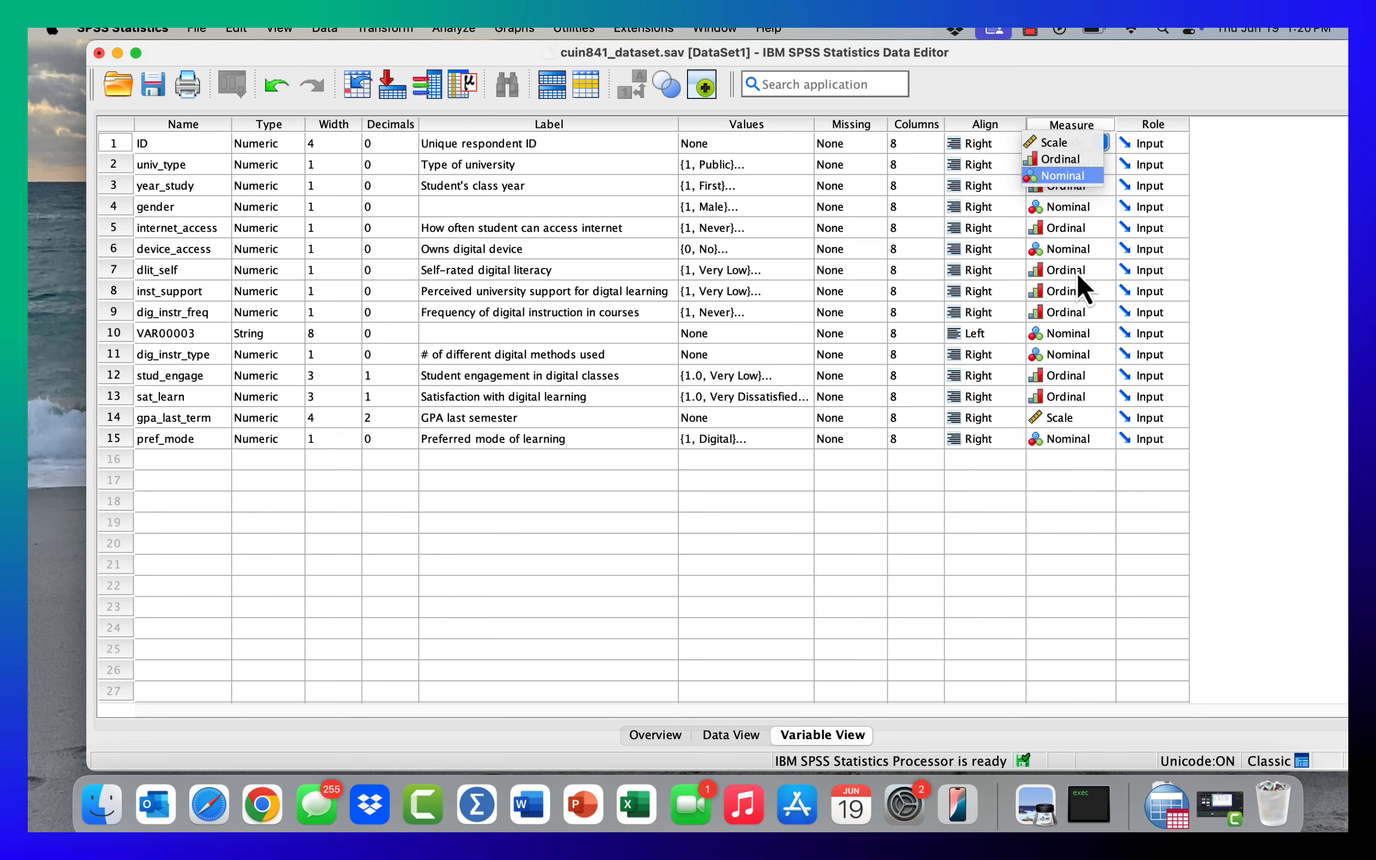
click(1082, 141)
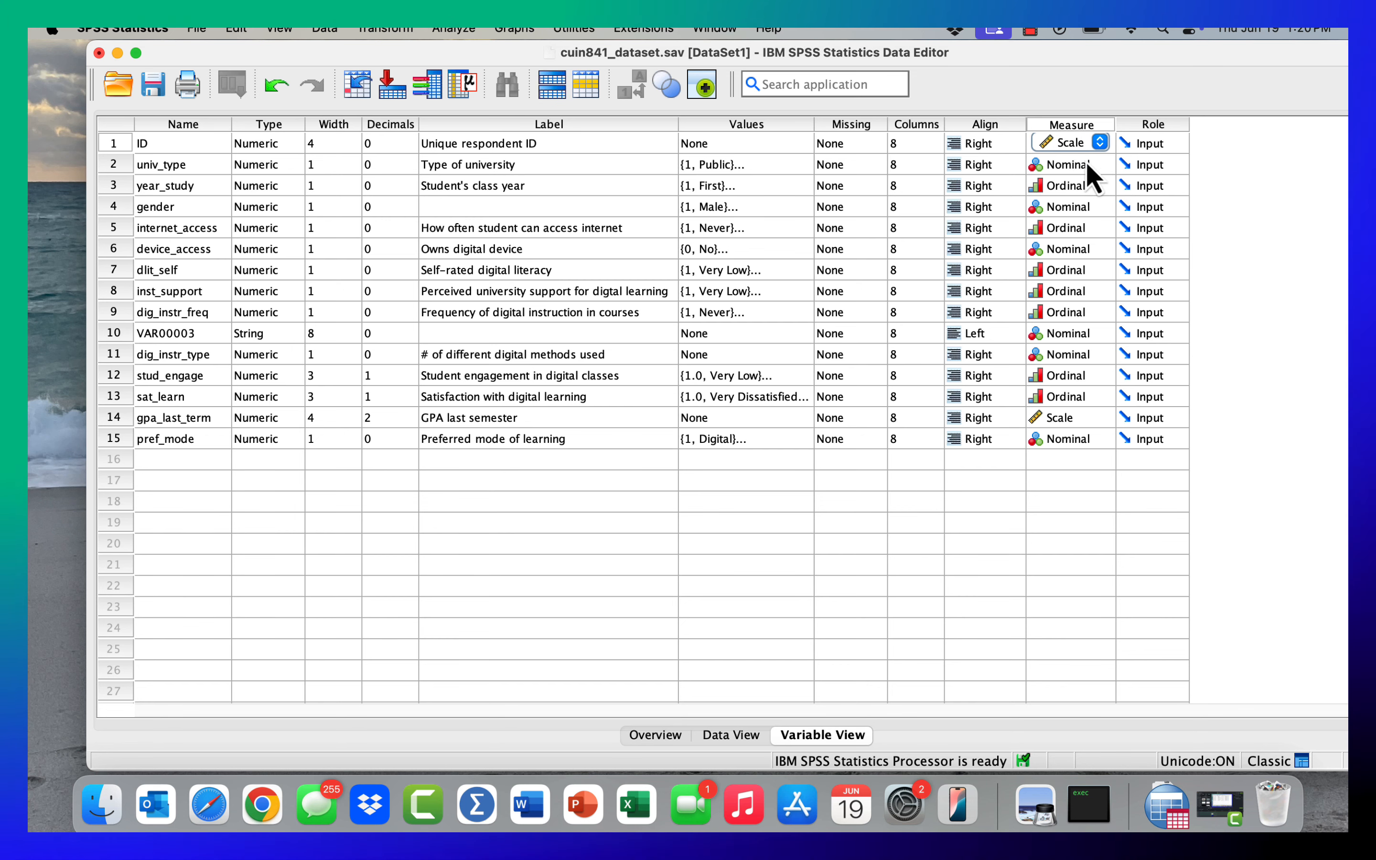
click(739, 125)
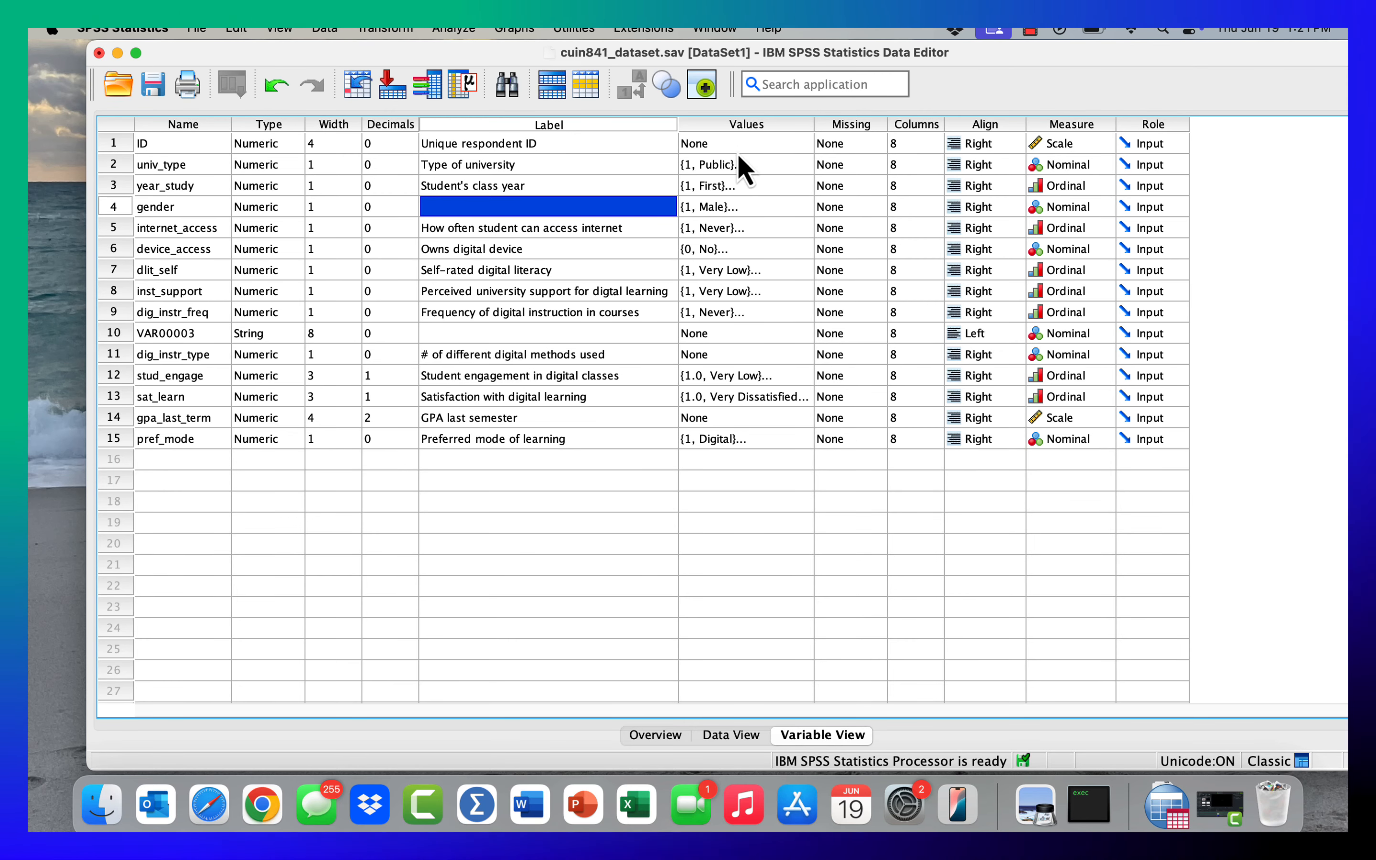
- Examine the Values cells of ID and gpa_last_term, and the decimals of gpa_last_term
click(727, 143)
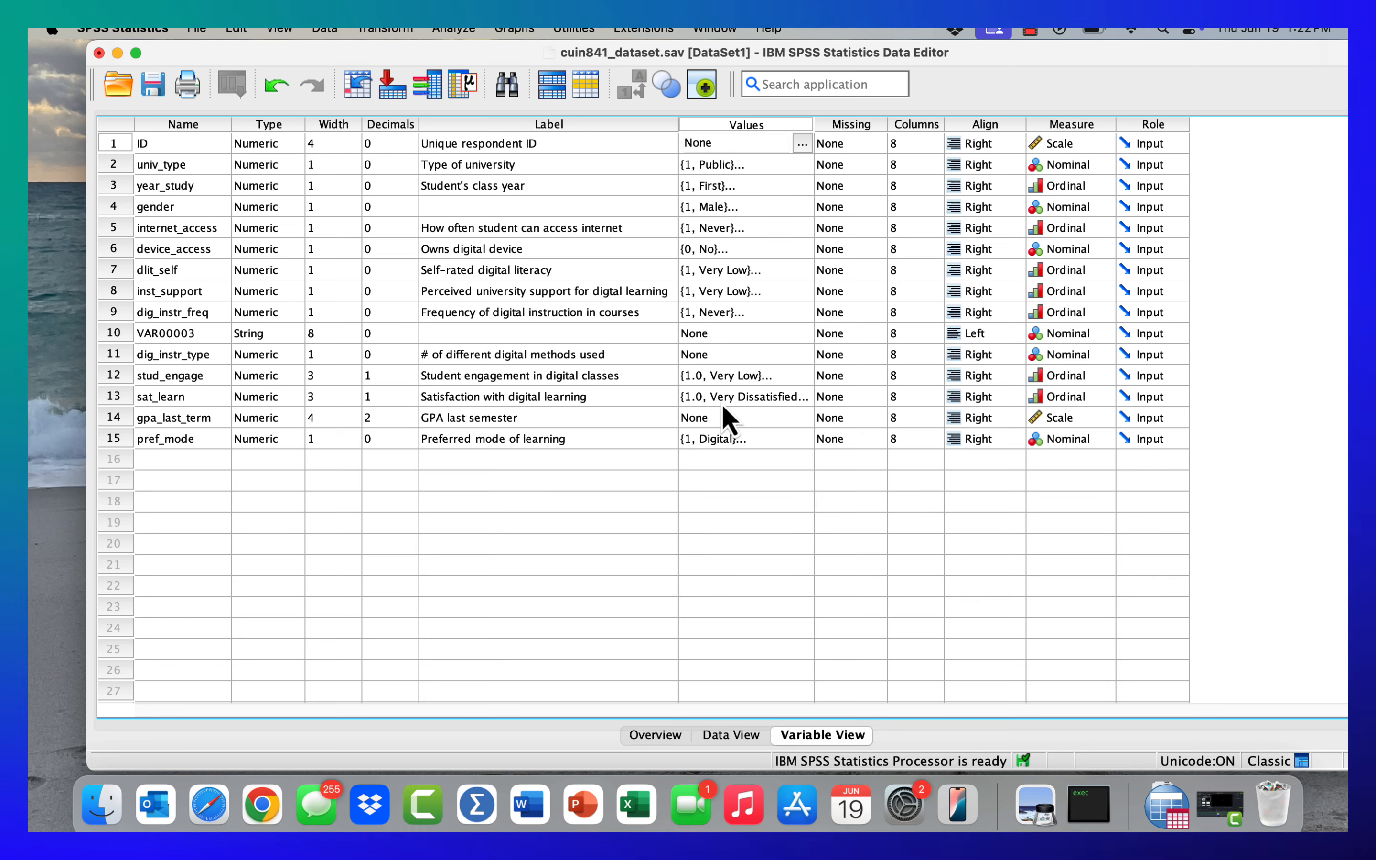
click(731, 418)
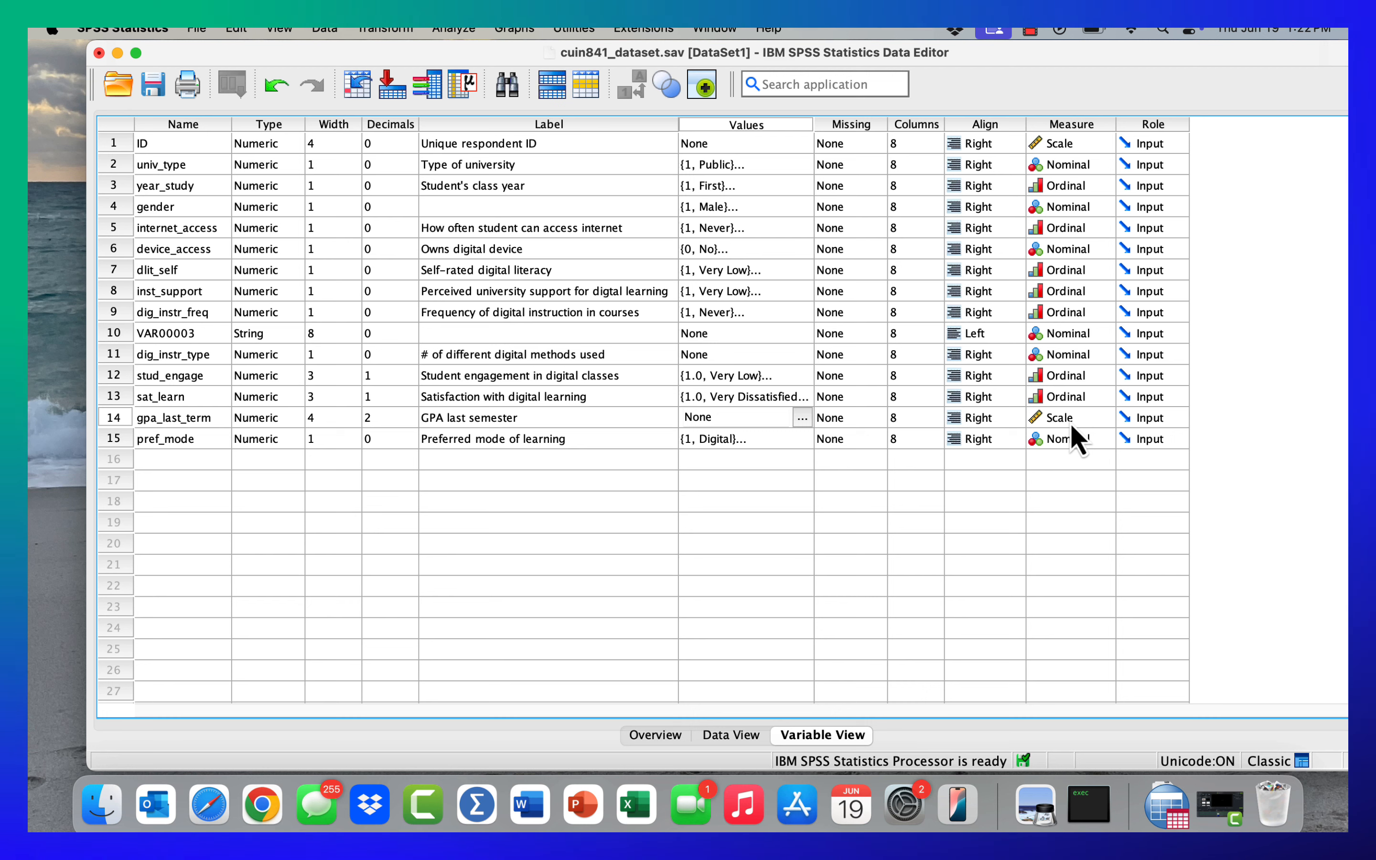
click(378, 418)
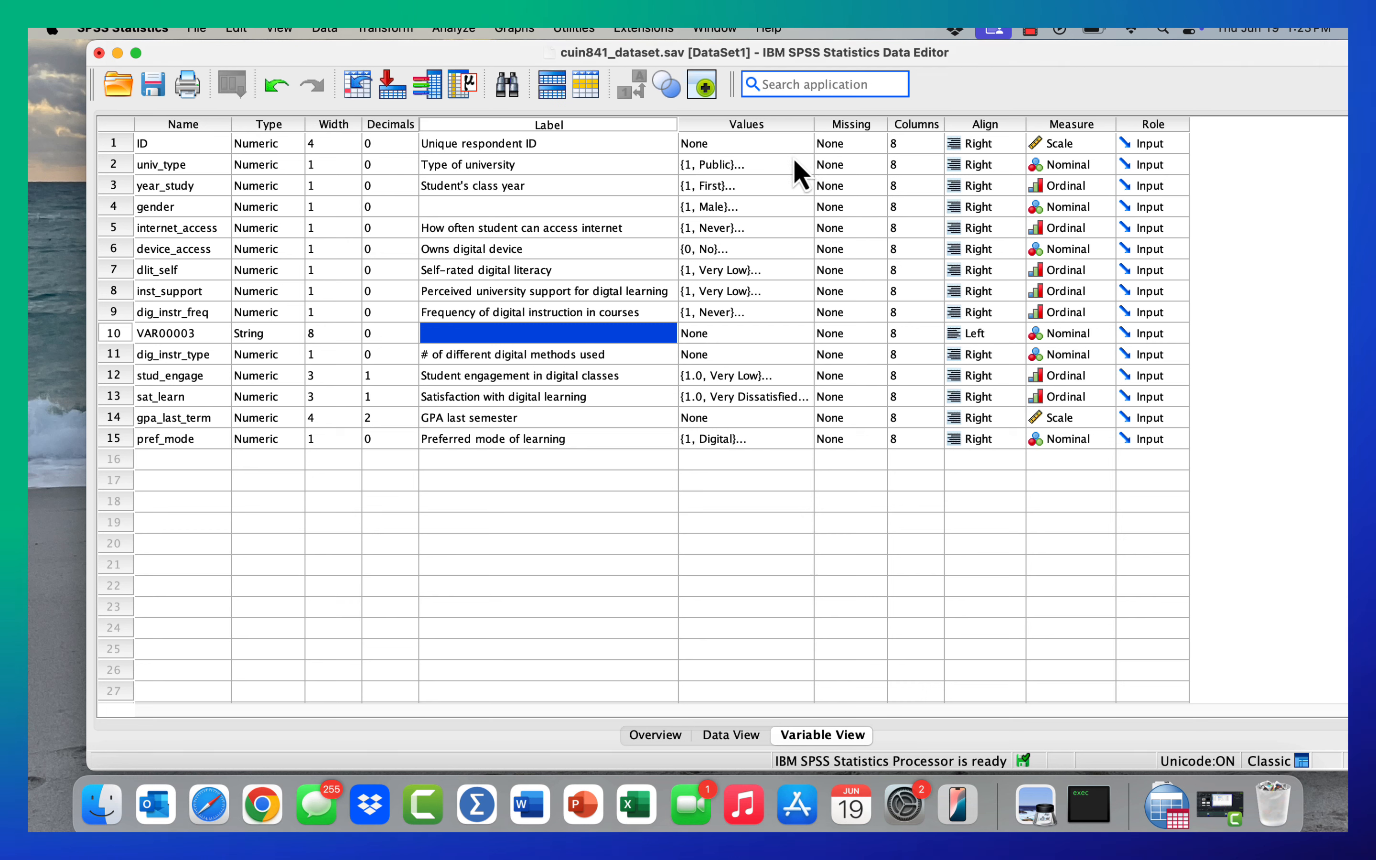
- Inspect the labels of univ_type and pref_mode, gender's width, and the Values cell of univ_type
double_click(452, 164)
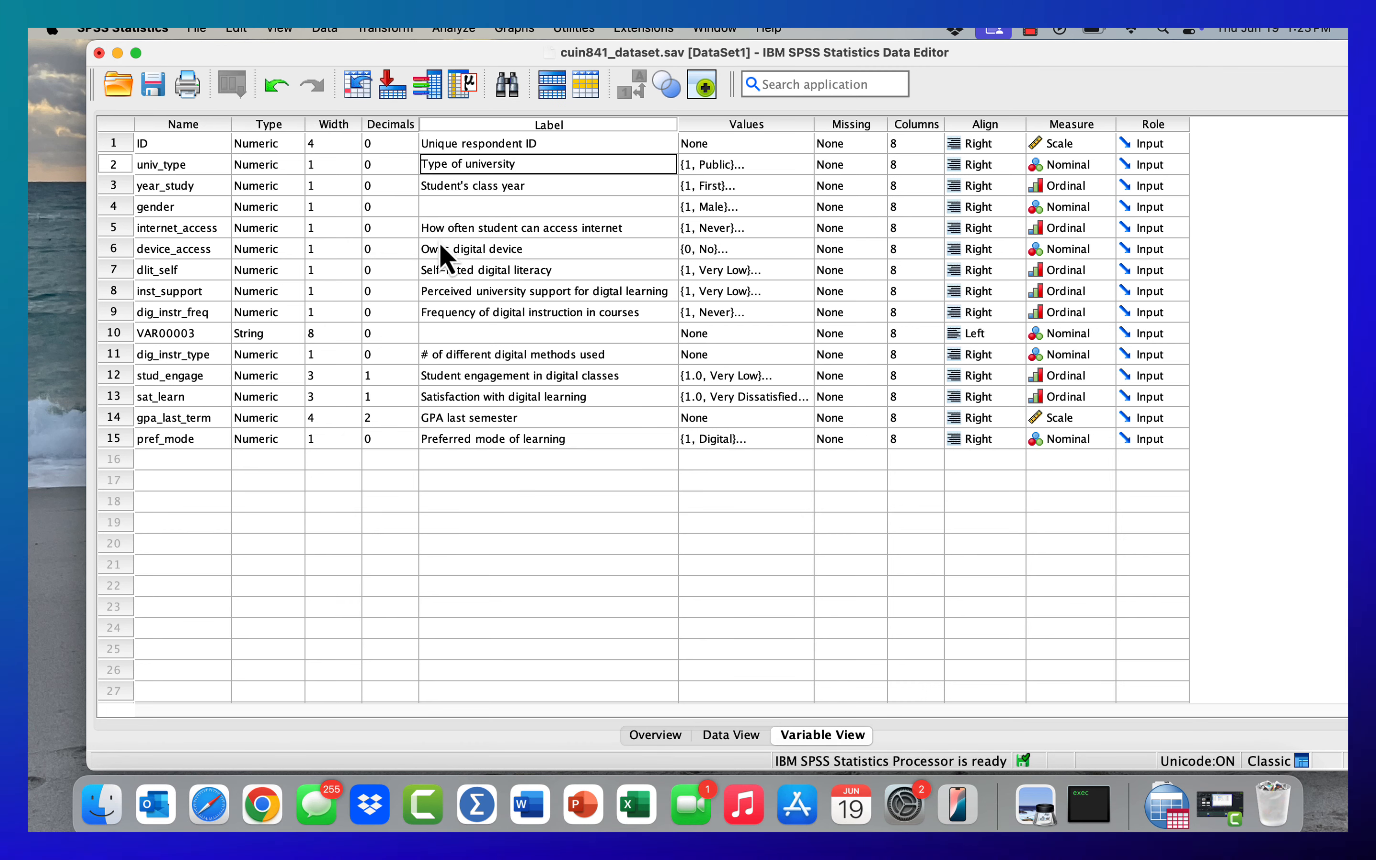
click(330, 215)
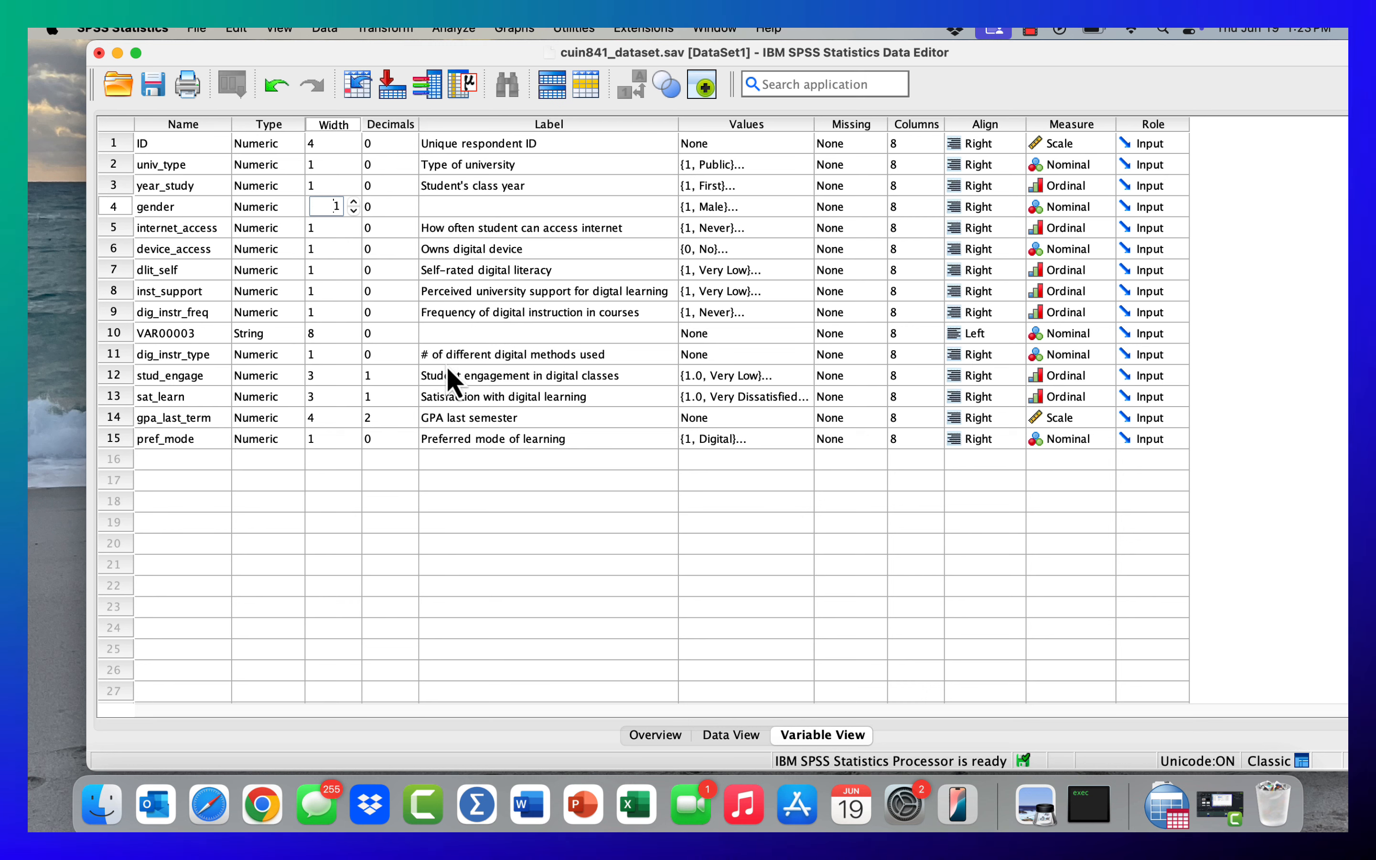
double_click(550, 442)
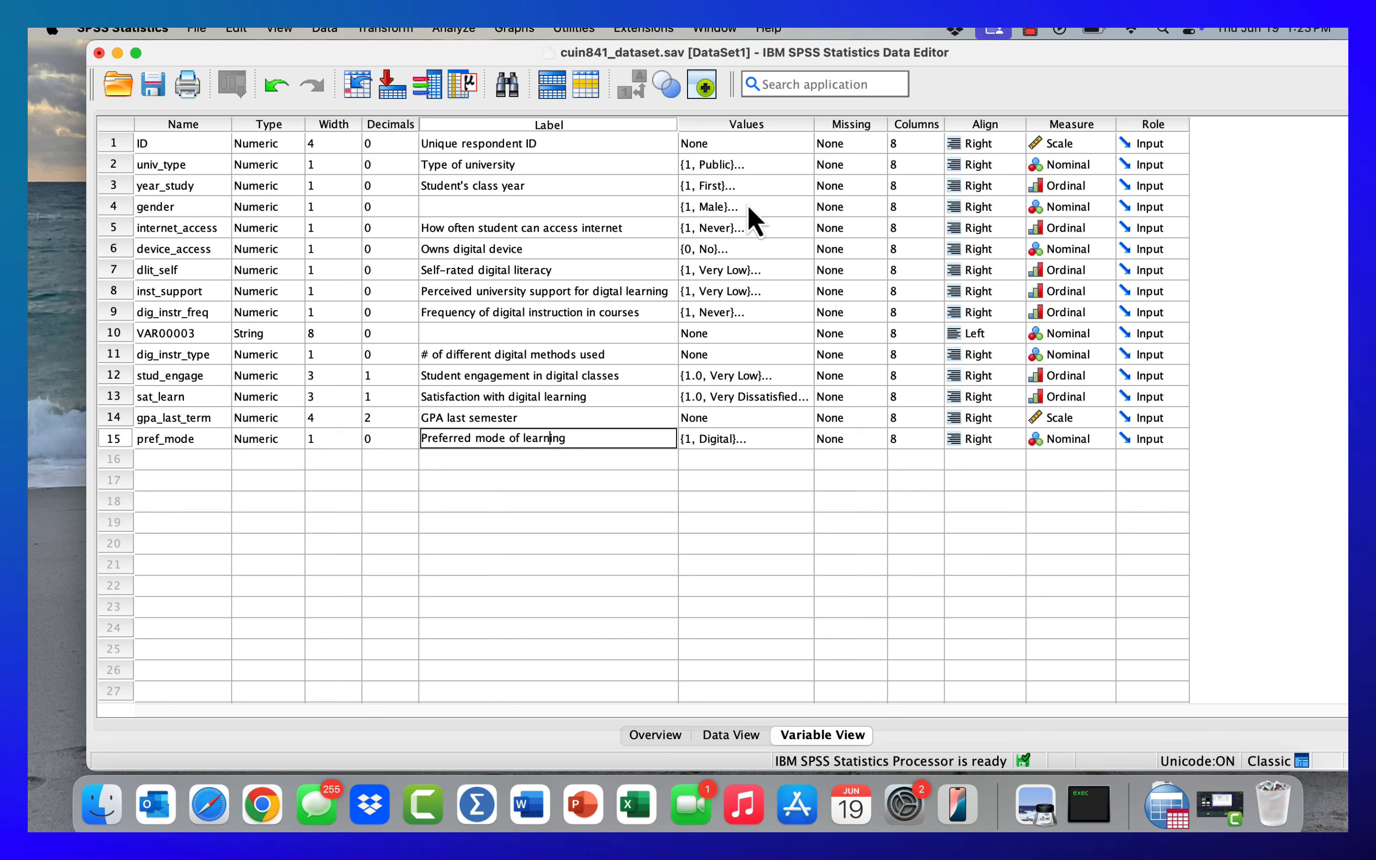
click(719, 167)
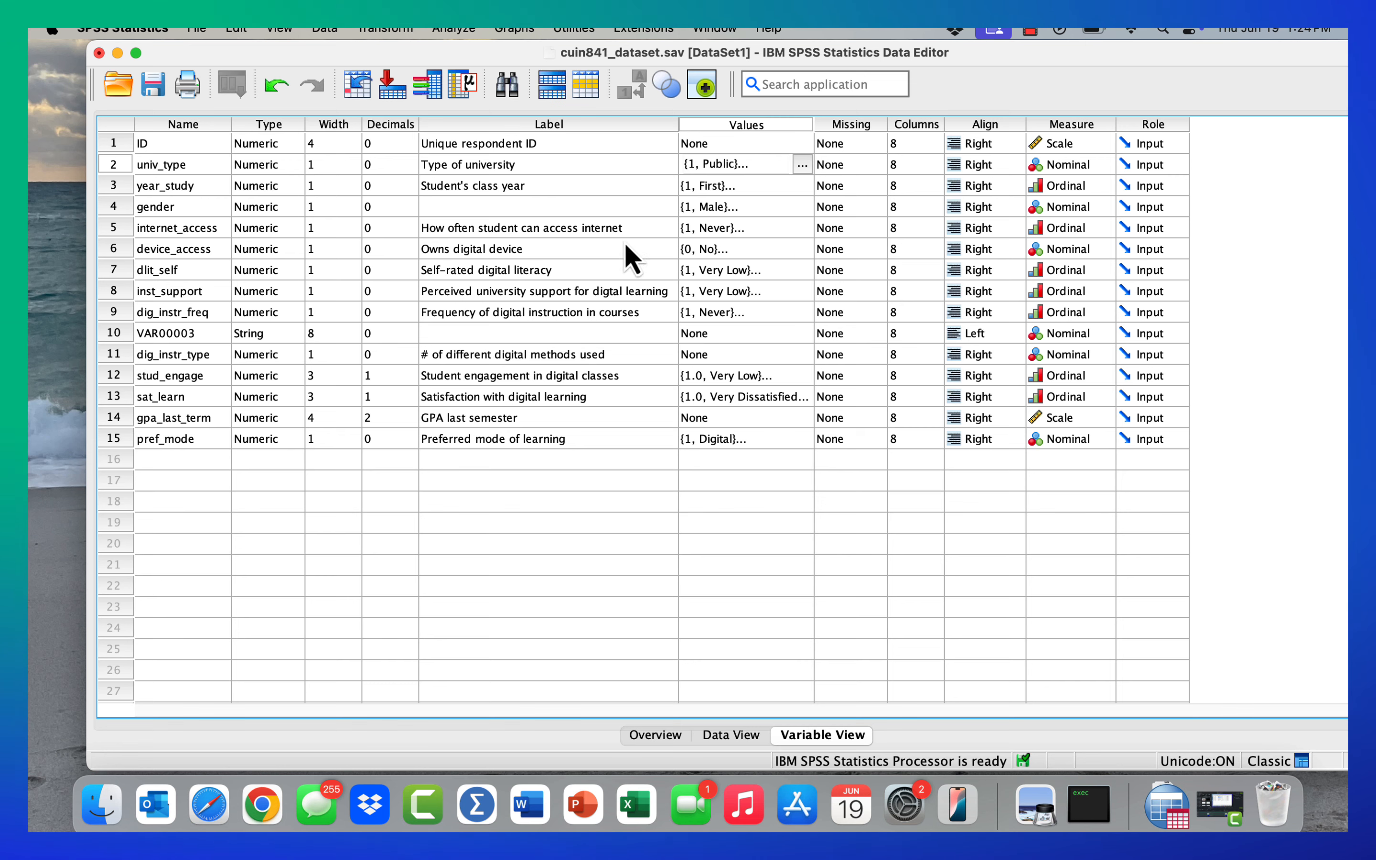
- In Data View, enter f, m, m, m, m, f, f, f in rows 1 to 8 of the VAR00003 column
click(731, 735)
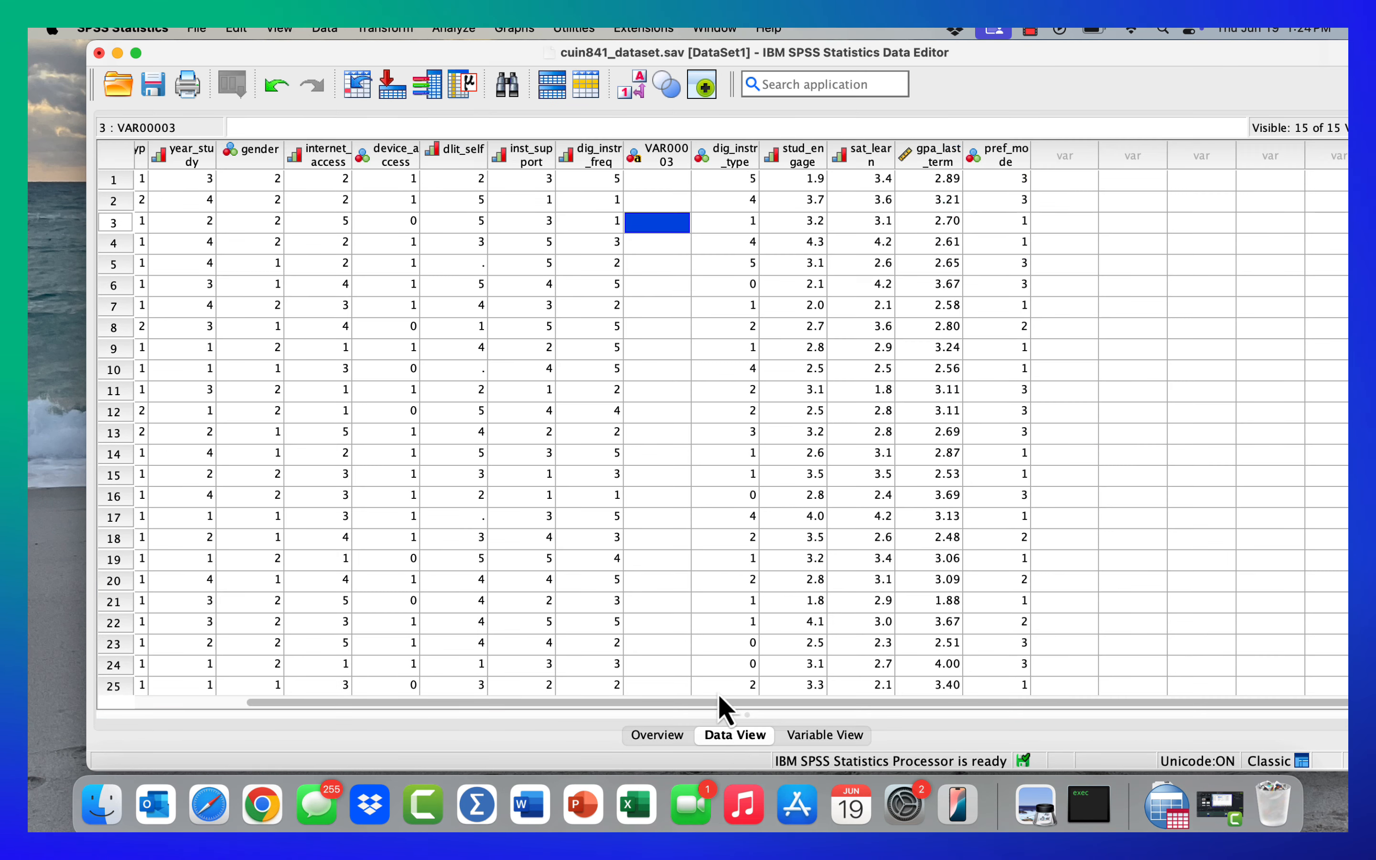
click(664, 181)
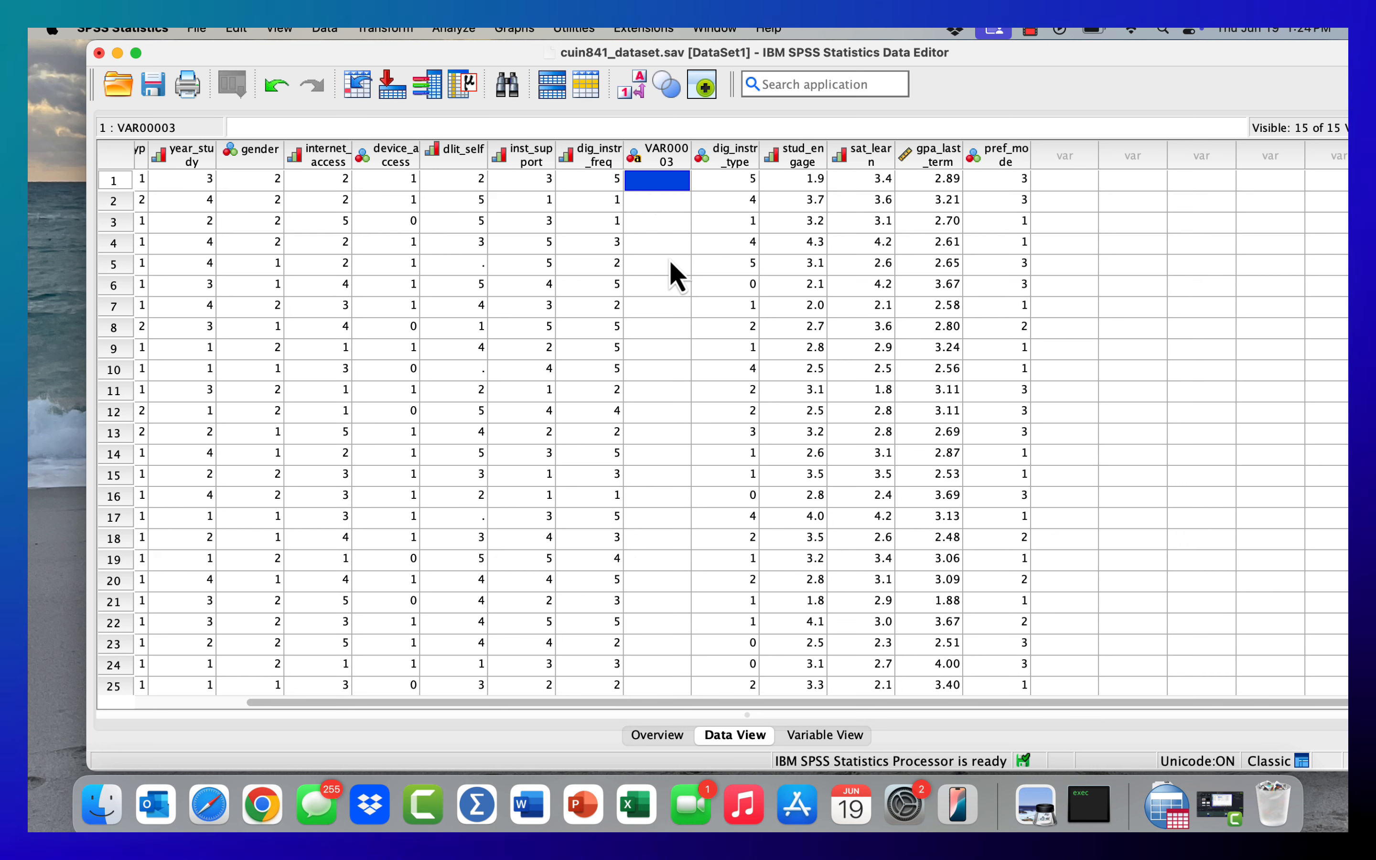
text(f)
key(Return)
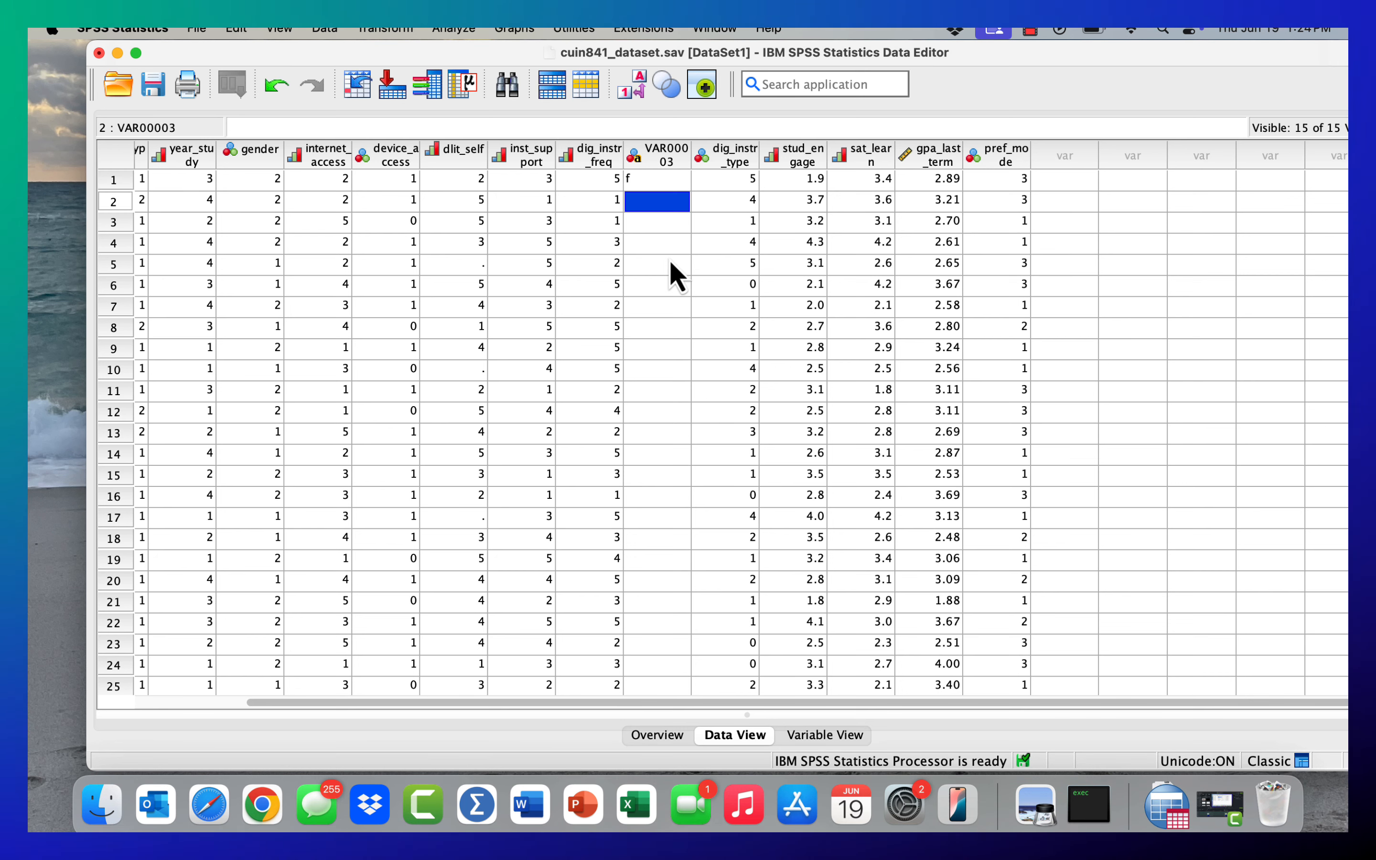
text(m)
key(Return)
text(m)
key(Return)
text(m)
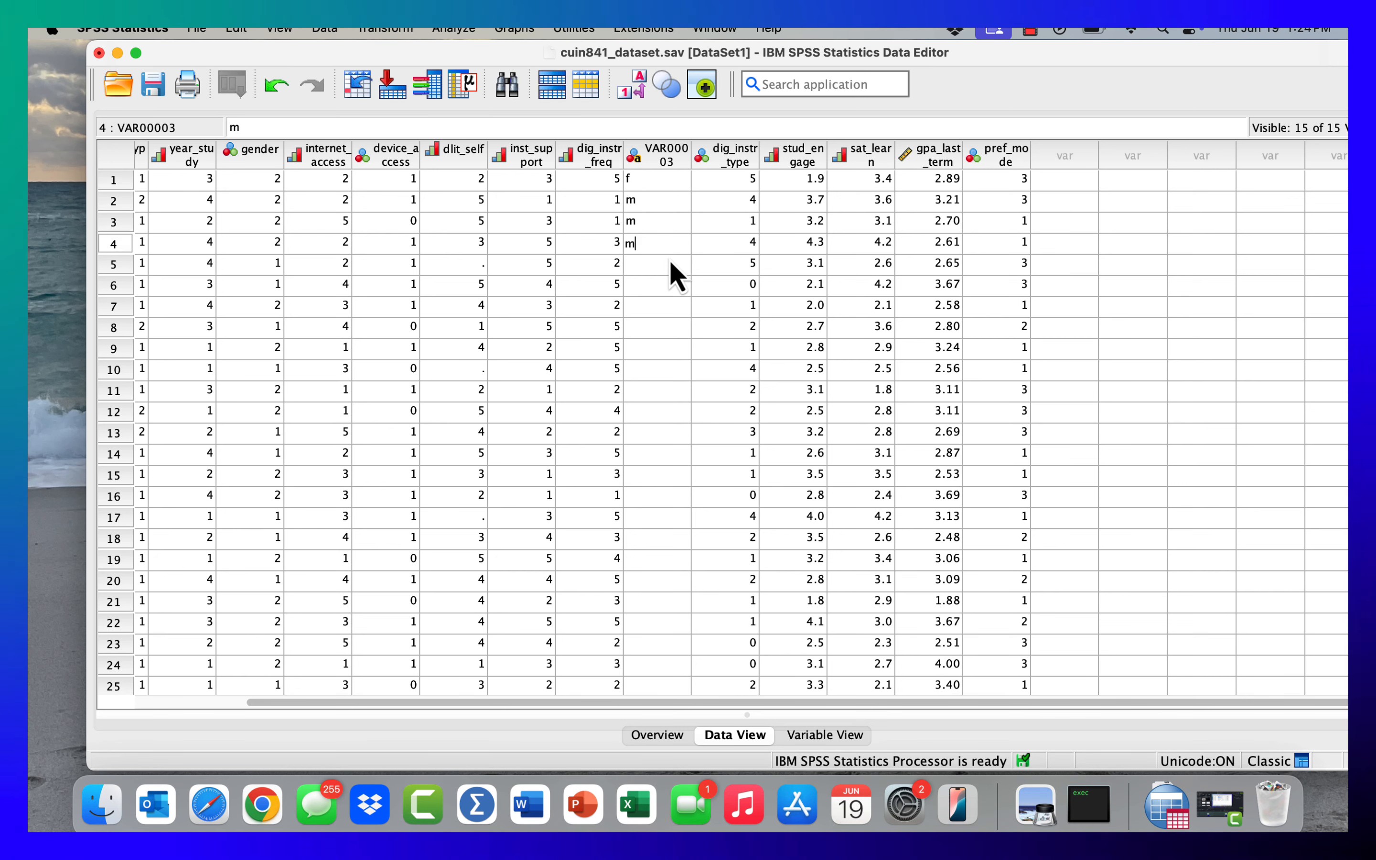
key(Return)
text(m)
key(Return)
text(f)
key(Return)
text(f)
key(Return)
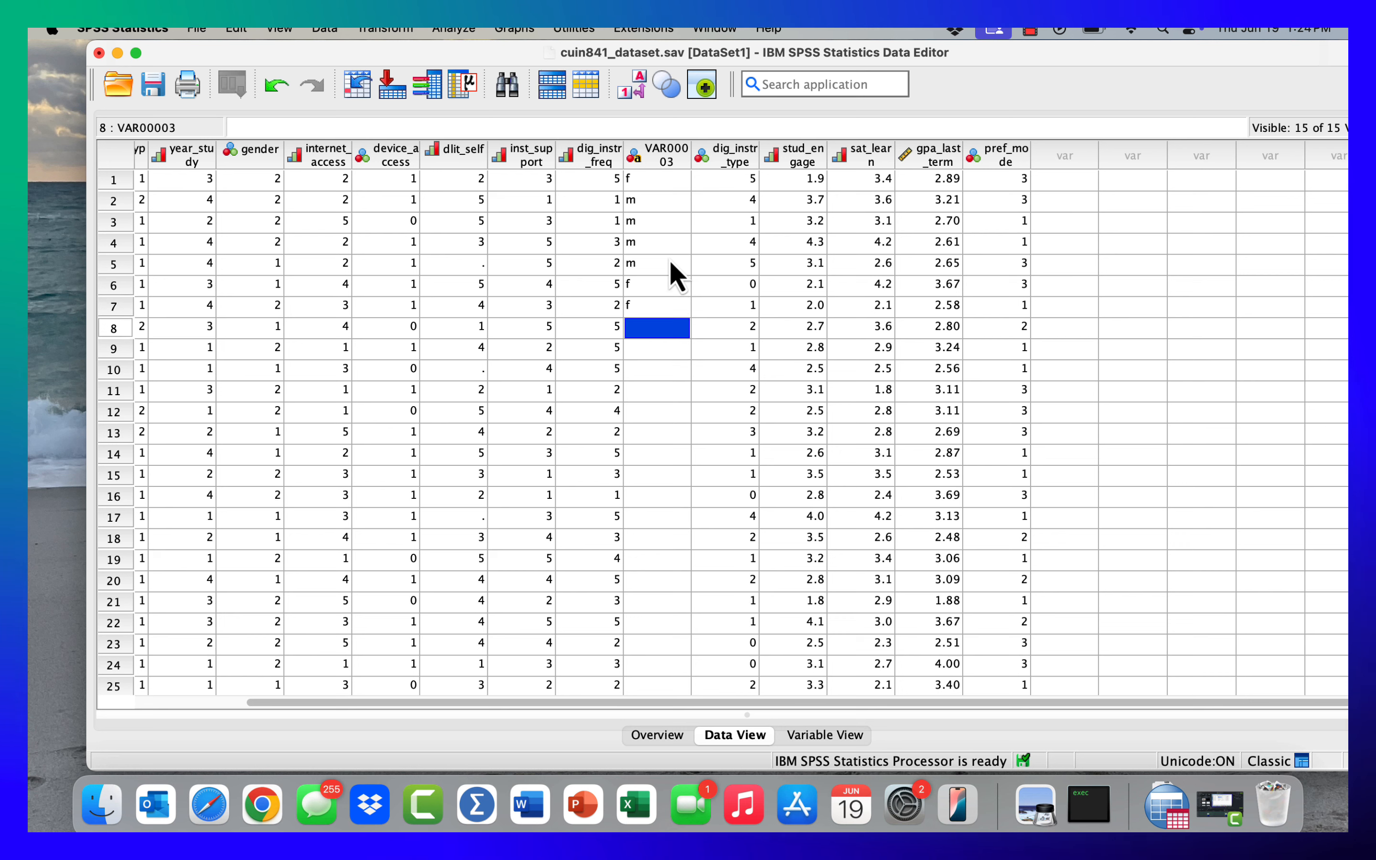
text(f)
key(Return)
click(651, 264)
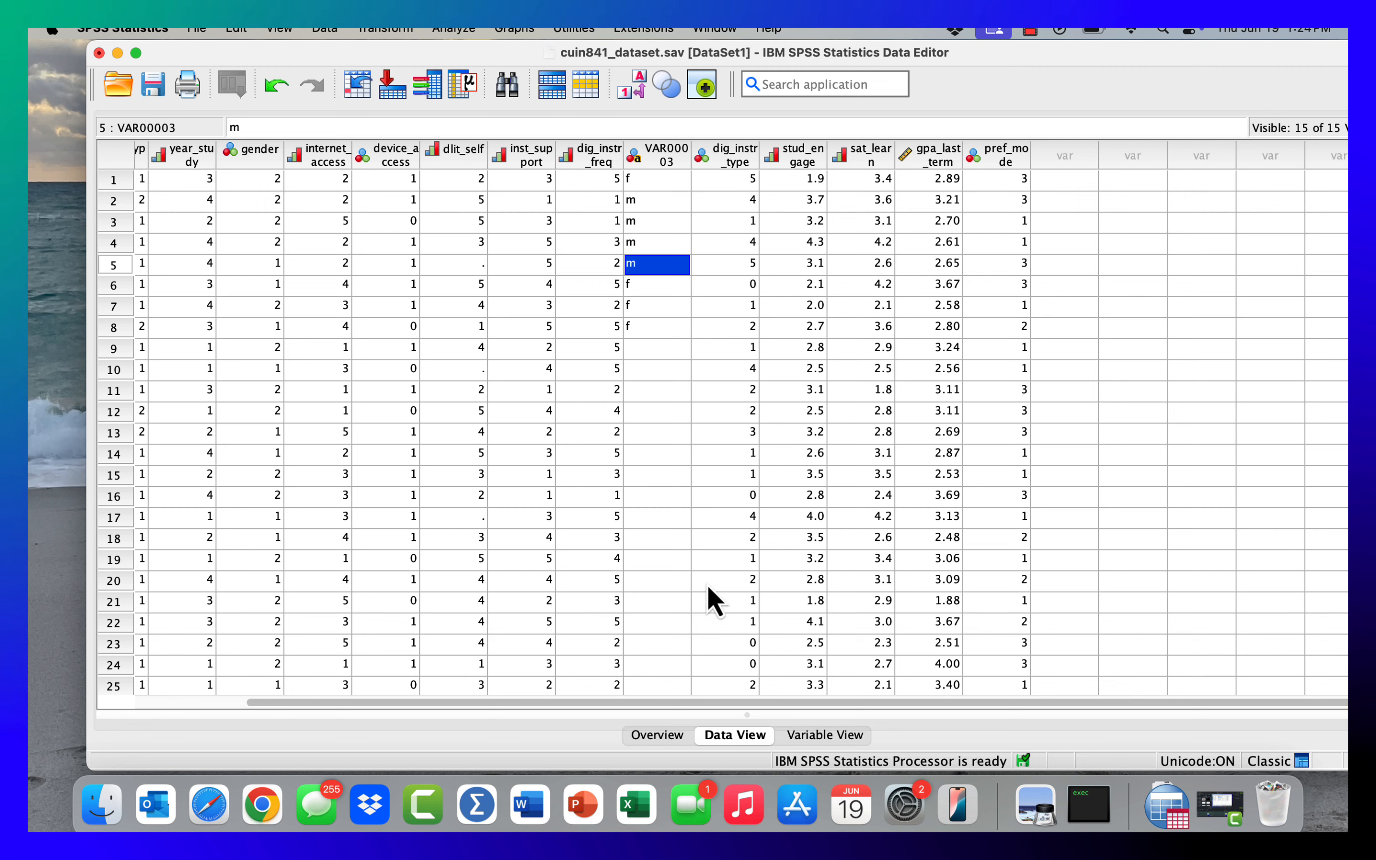
- Return to Variable View, highlight the gender row and its label cell, and open gender's Value Labels settings
click(824, 734)
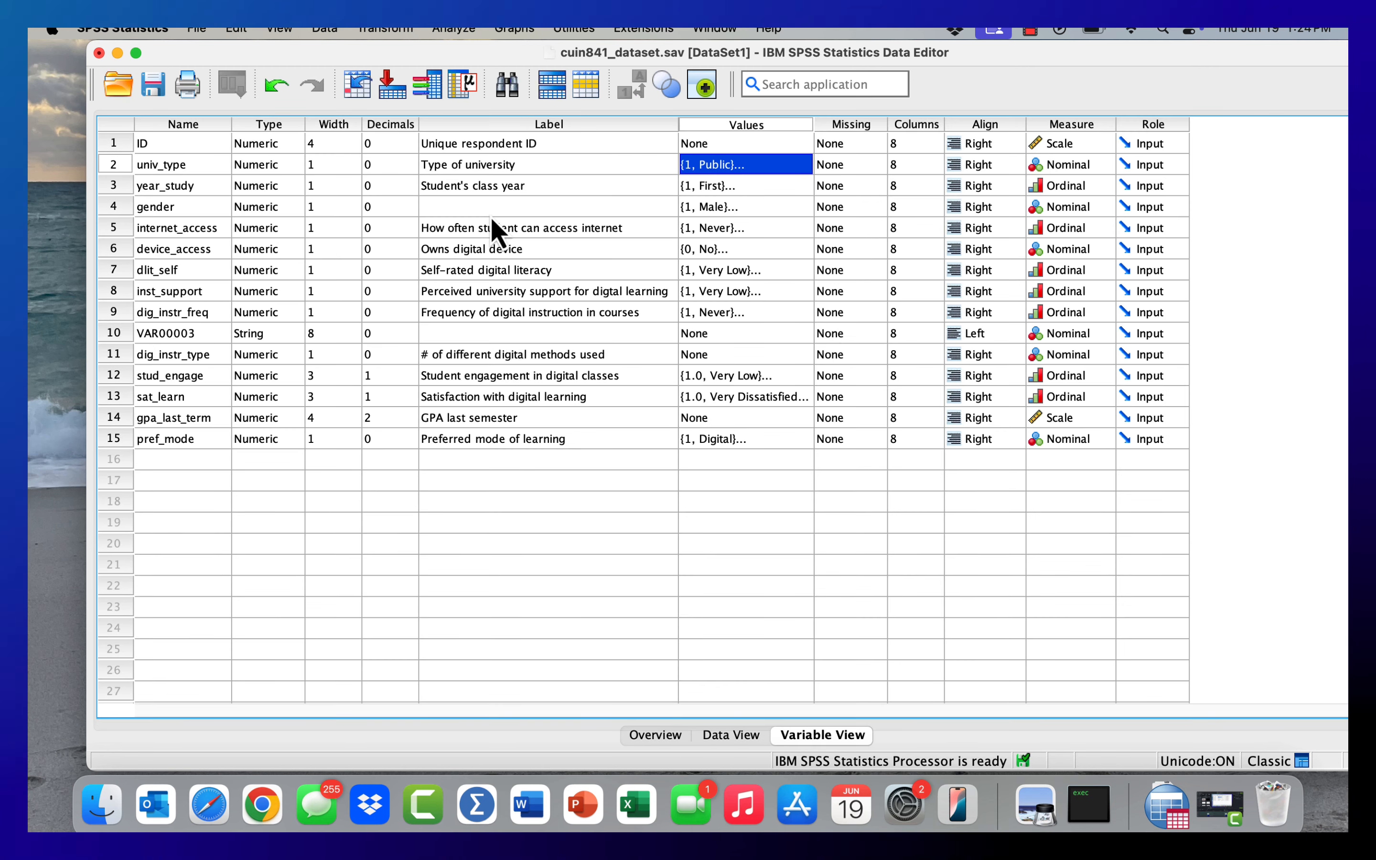
click(117, 208)
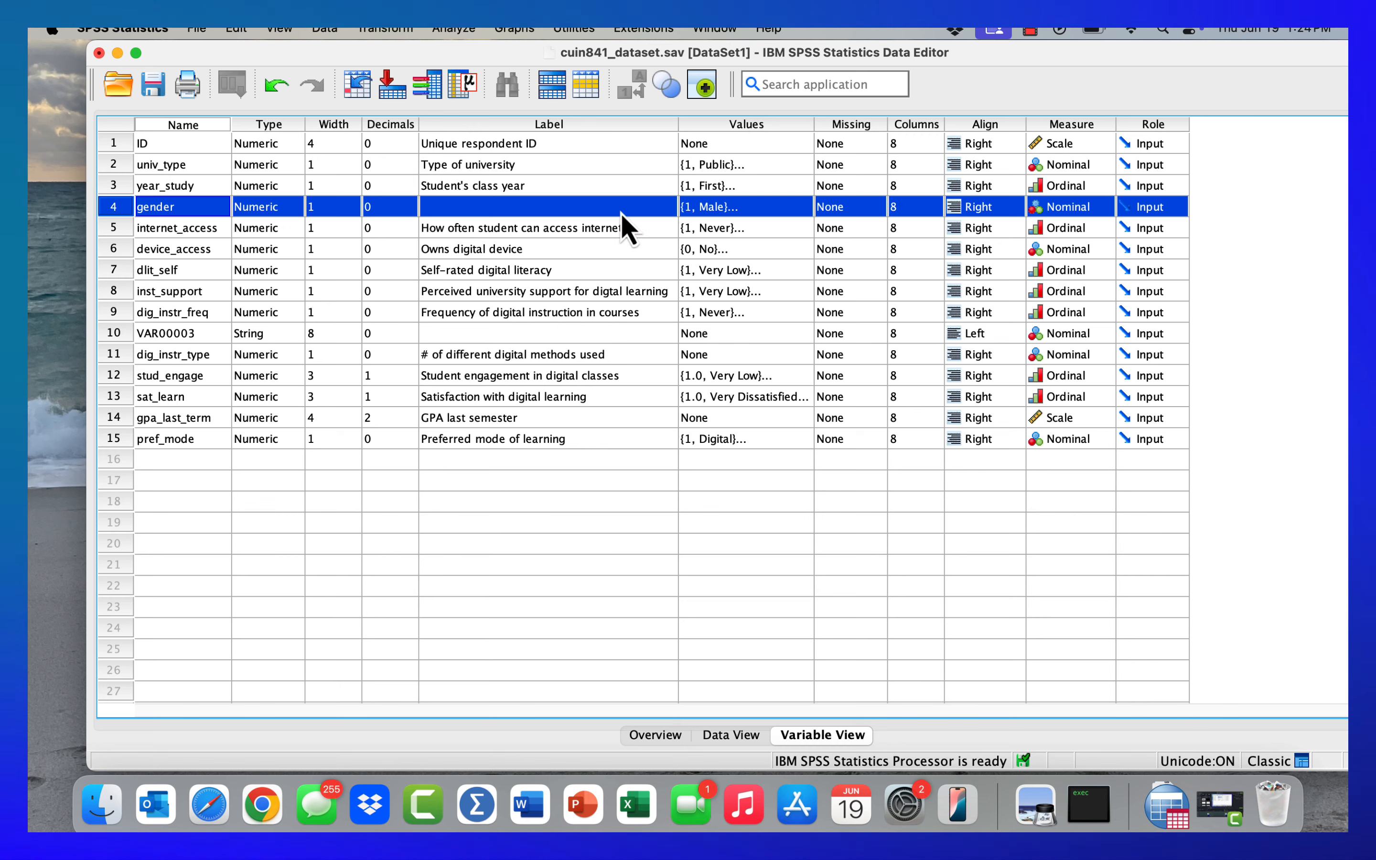
double_click(648, 207)
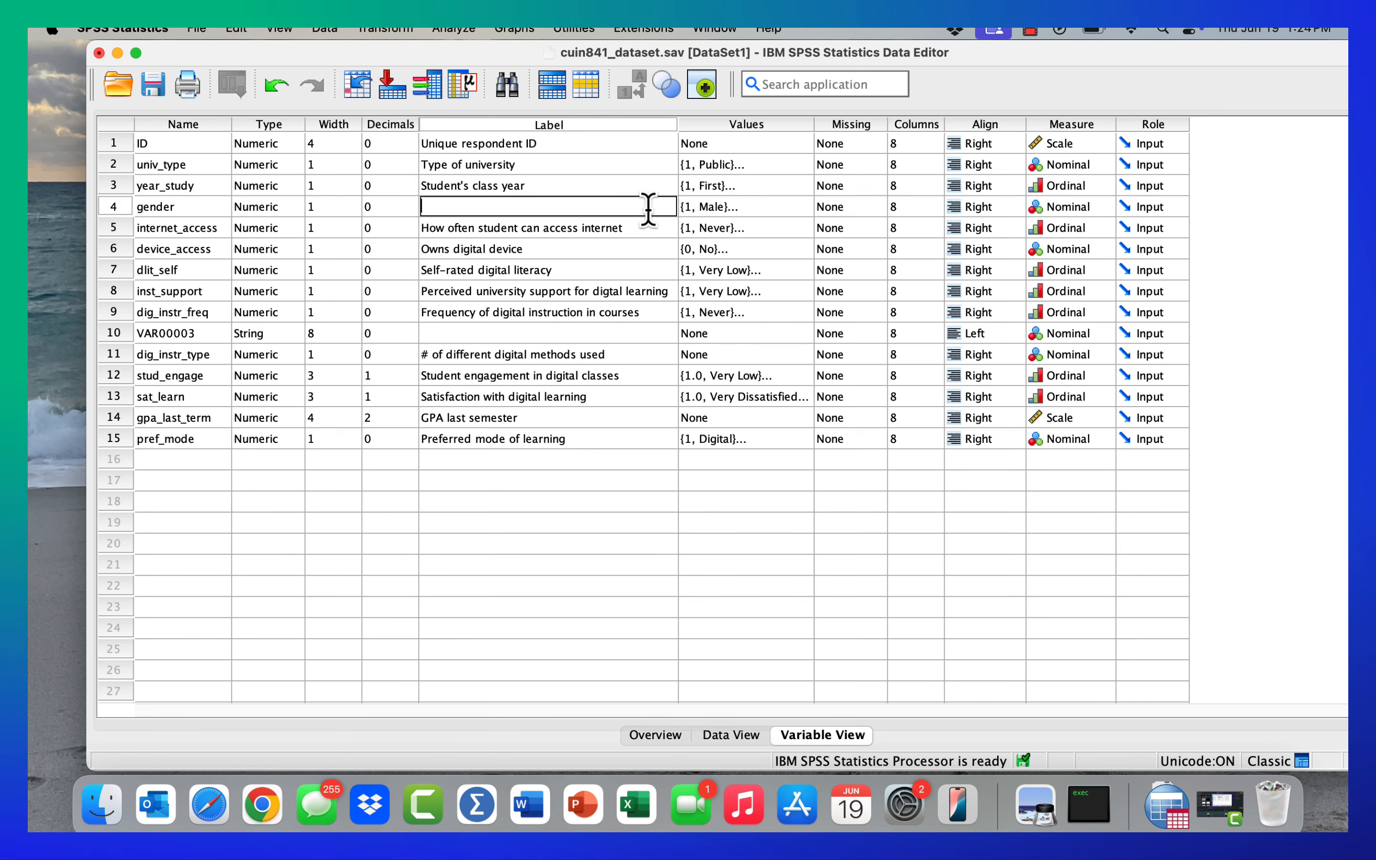
click(805, 210)
click(805, 209)
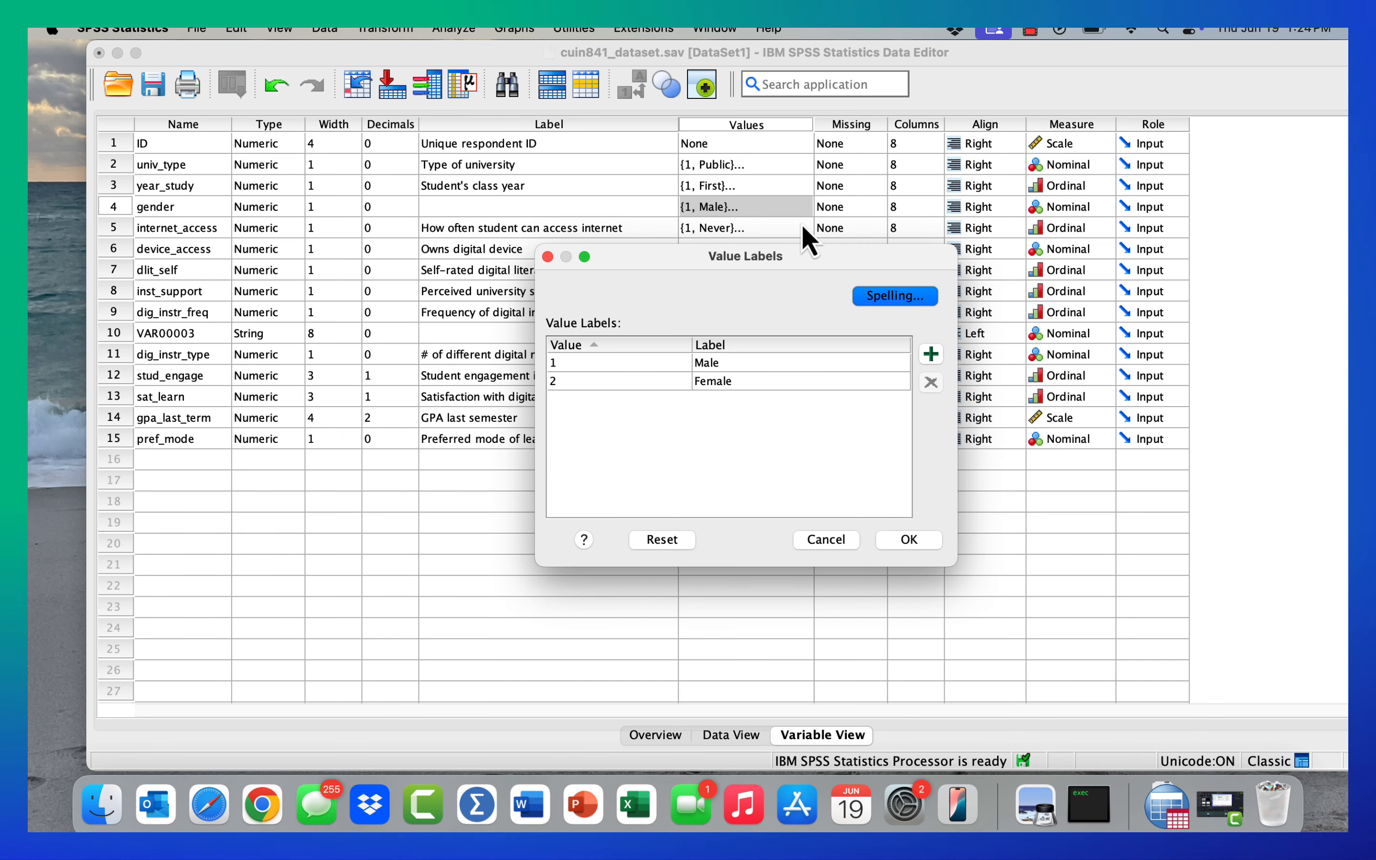
- Examine each value and its label in gender's existing Male and Female value label entries
click(649, 364)
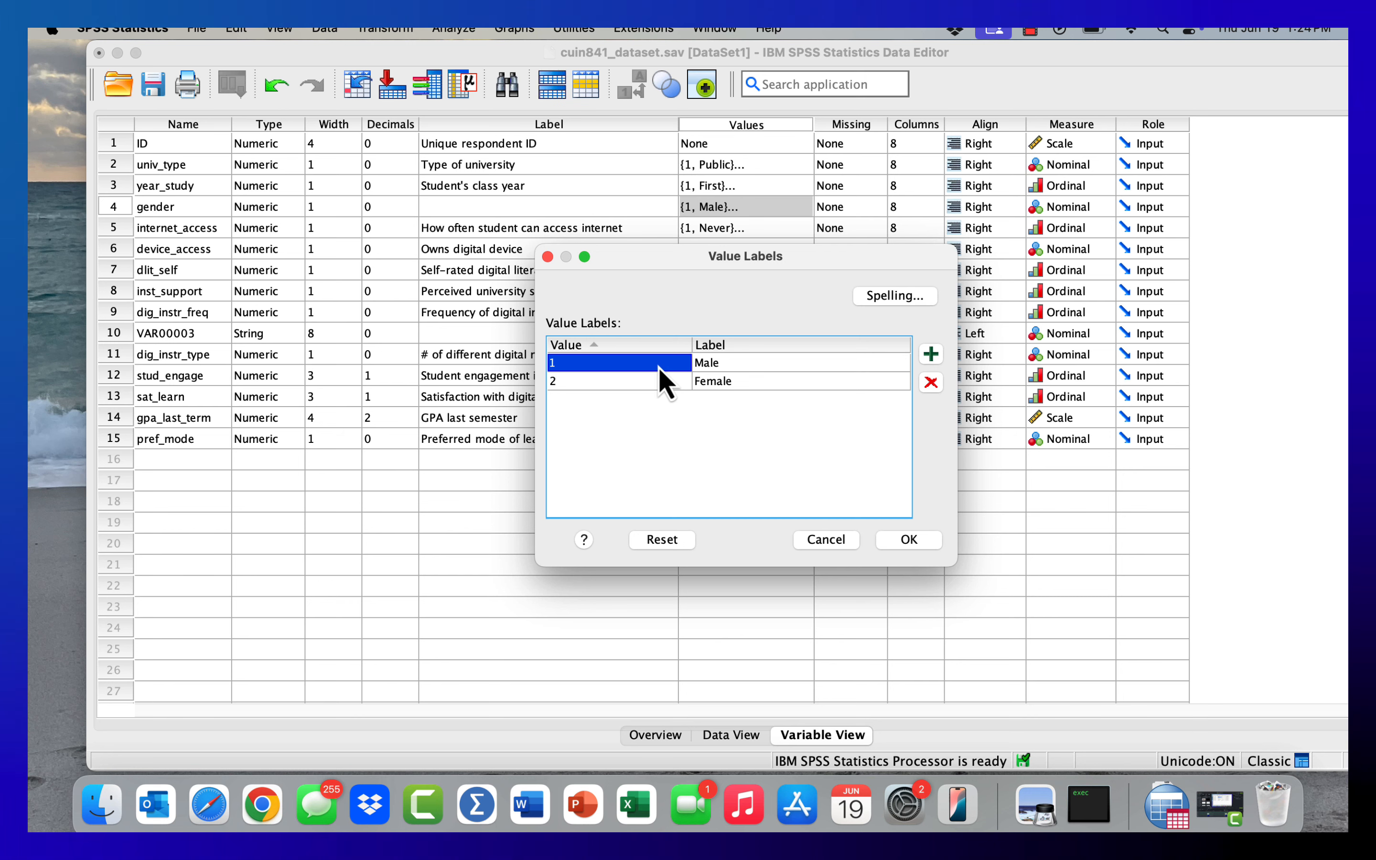
click(730, 368)
click(605, 383)
click(714, 380)
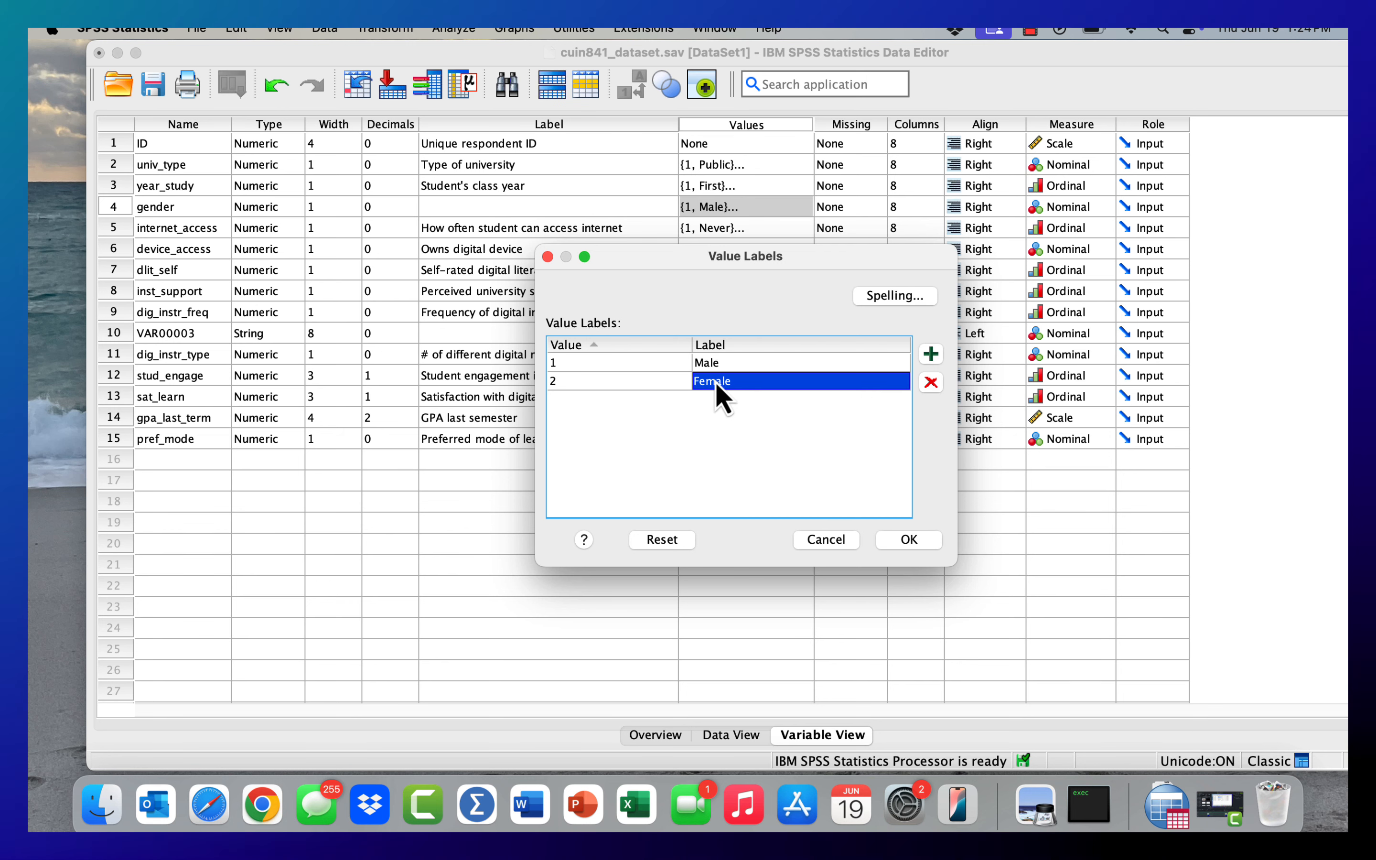
- Add value 3 with the label "Prefer not to indicate" to gender's value labels
click(930, 355)
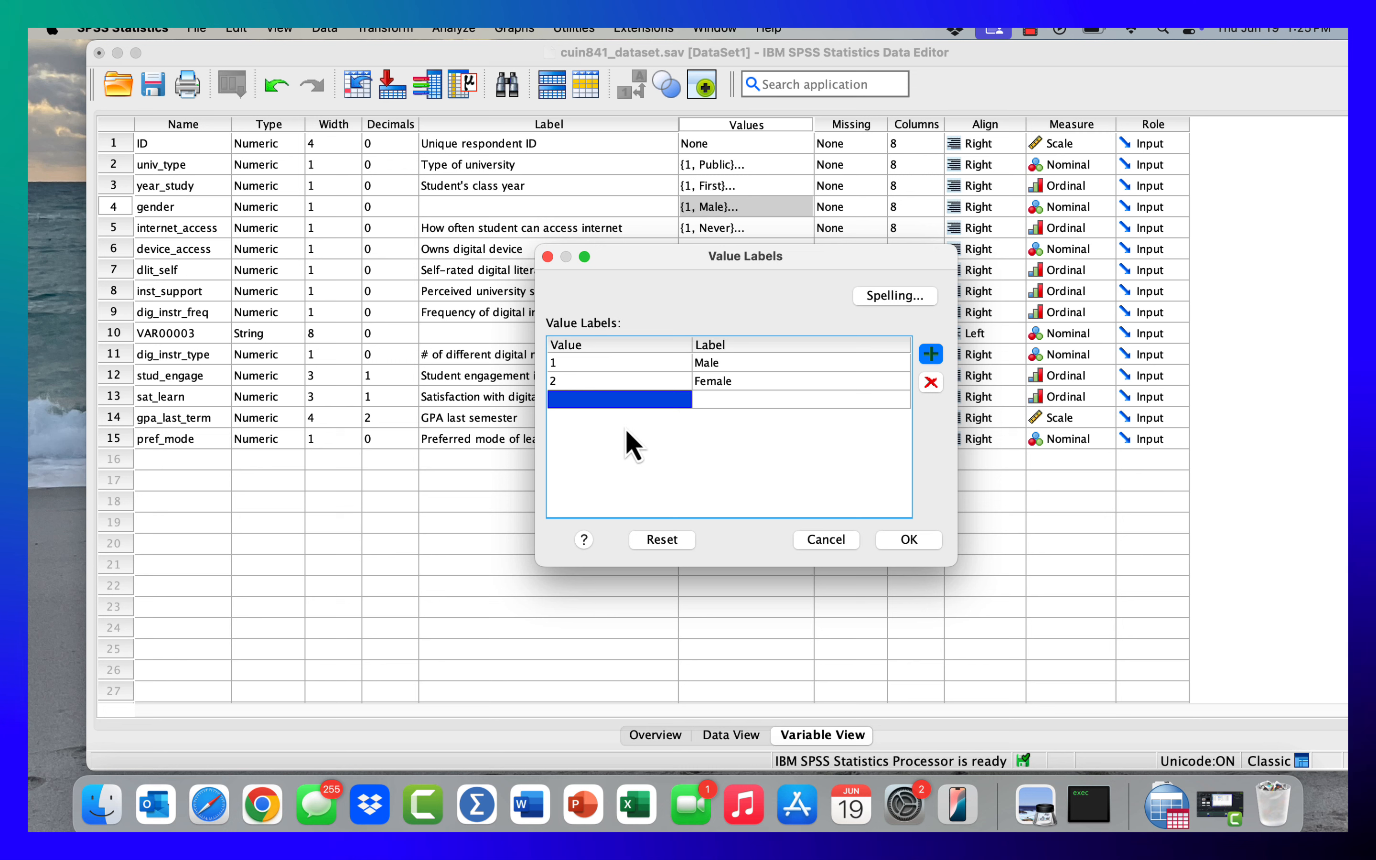
text(3)
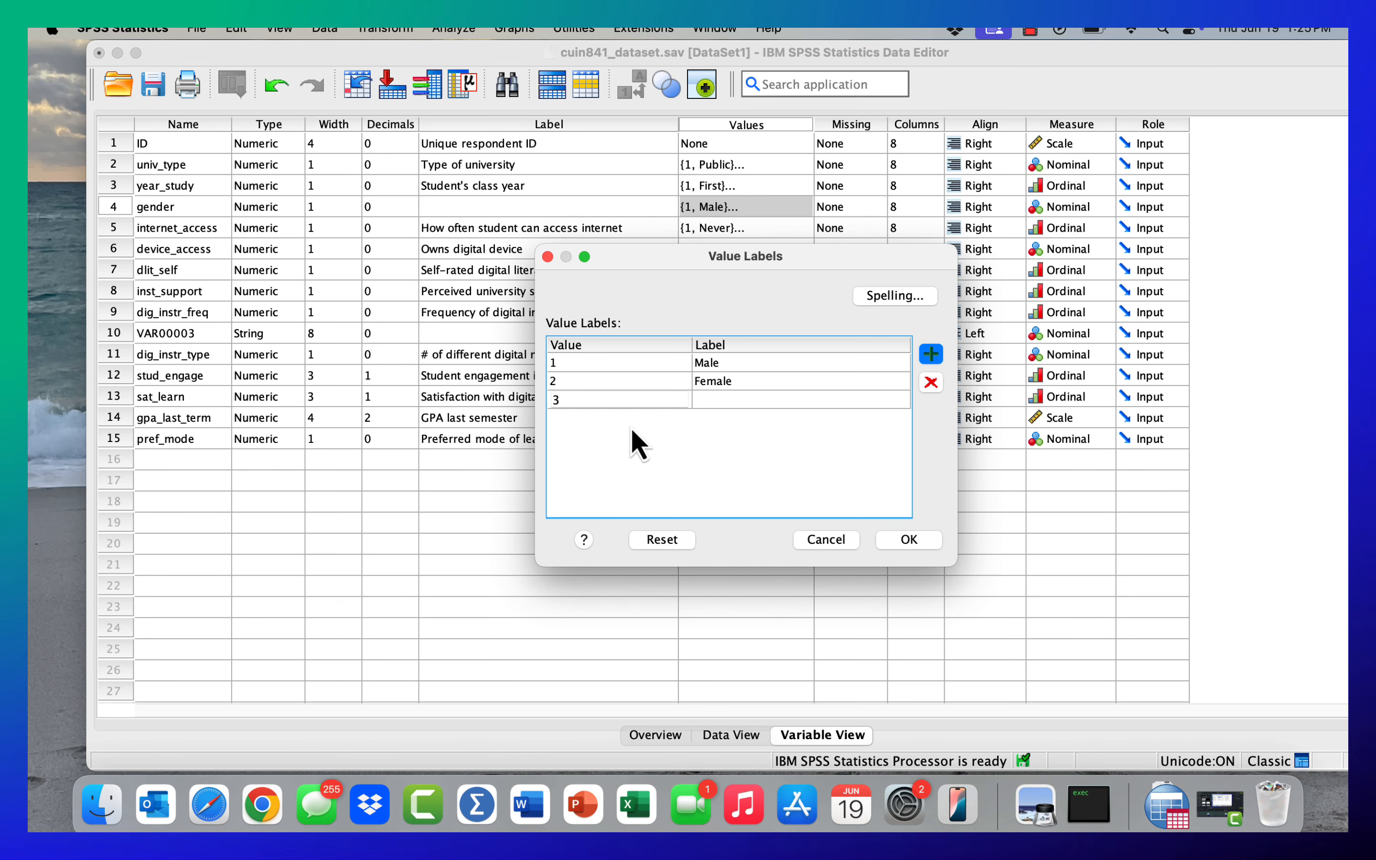
click(716, 404)
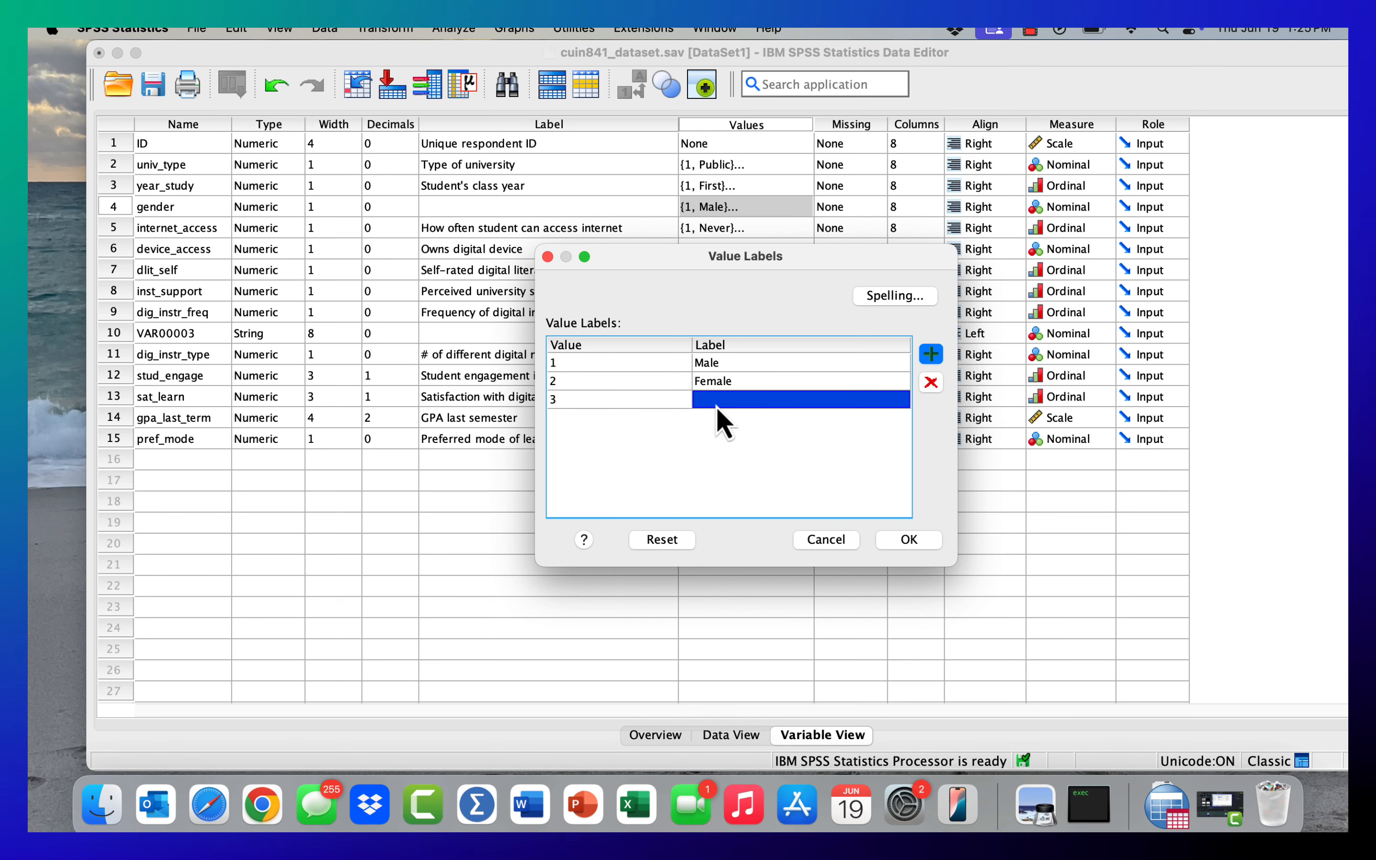
text(Pre)
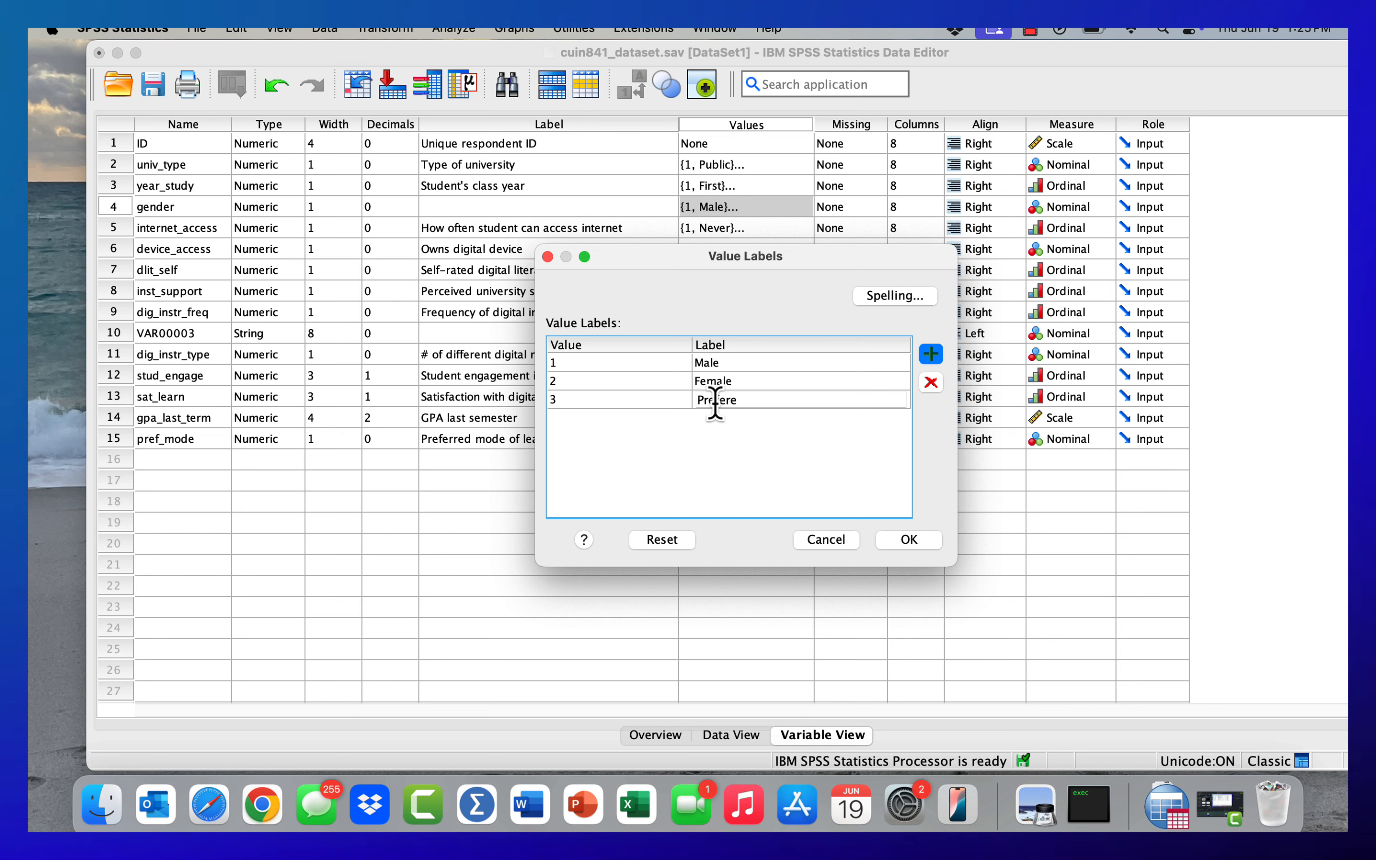
text(fer not to indicat)
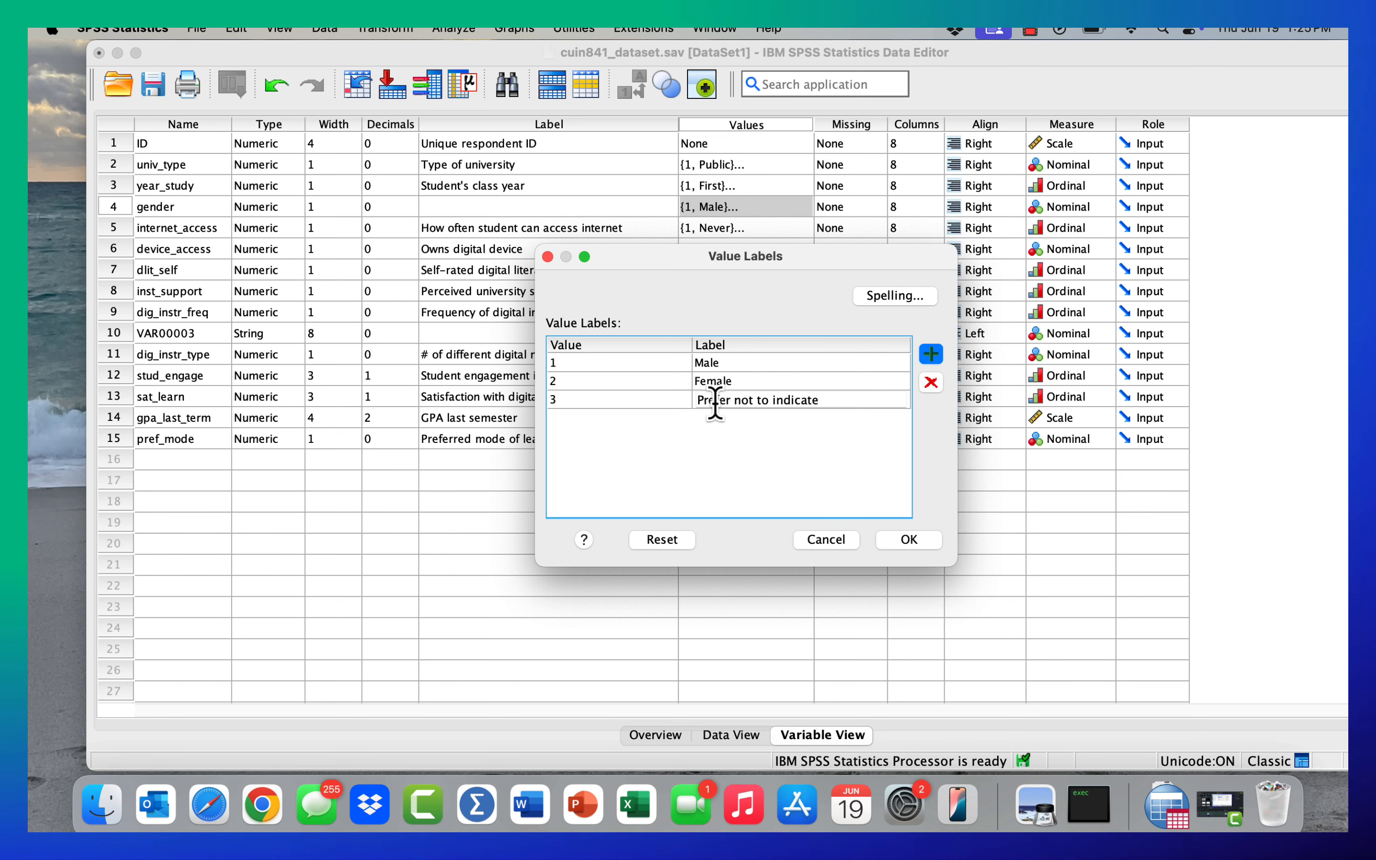
click(814, 404)
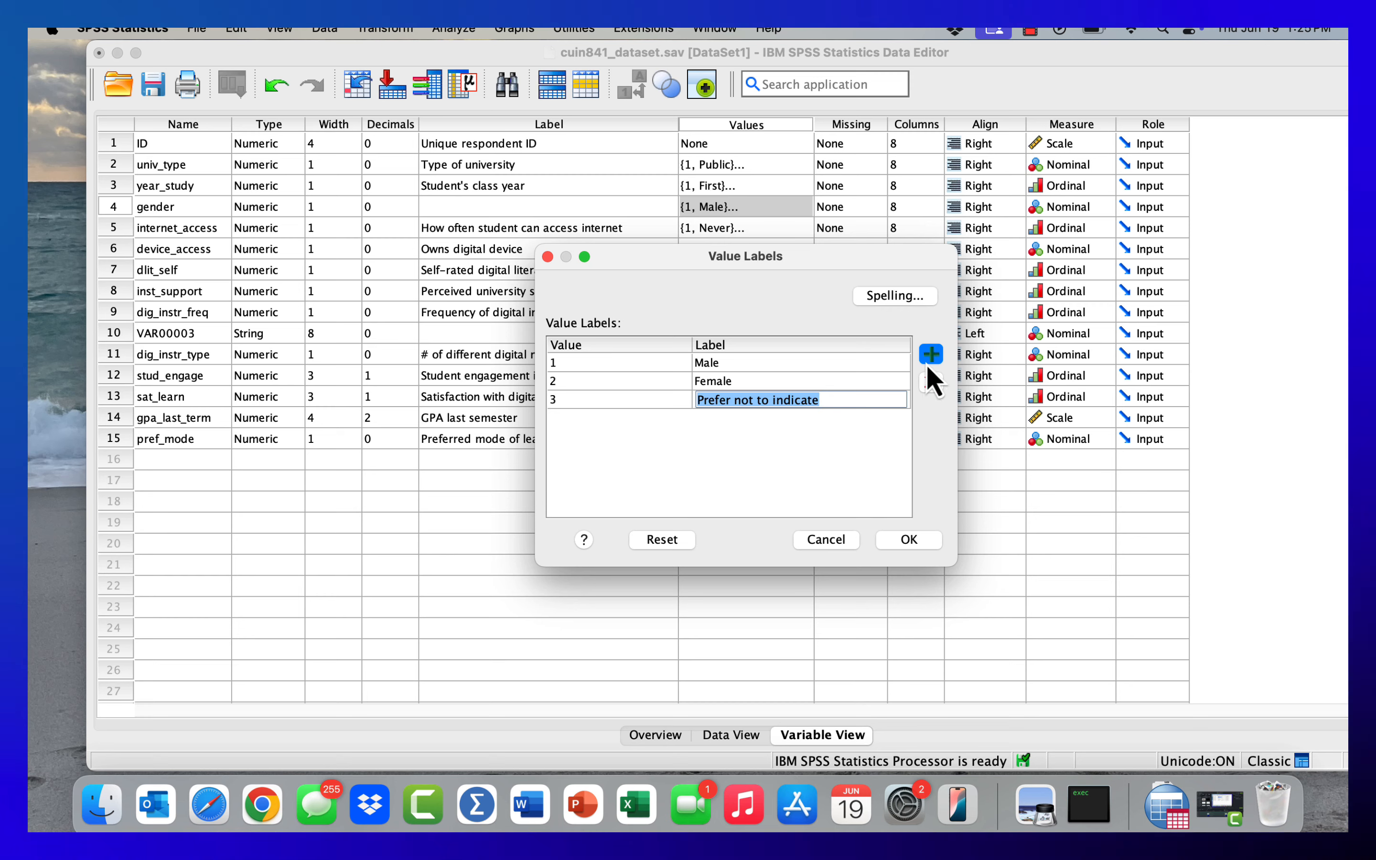
- Remove the extra blank row and the value 3 entry from gender's value labels, save them, and reopen them to check
click(930, 359)
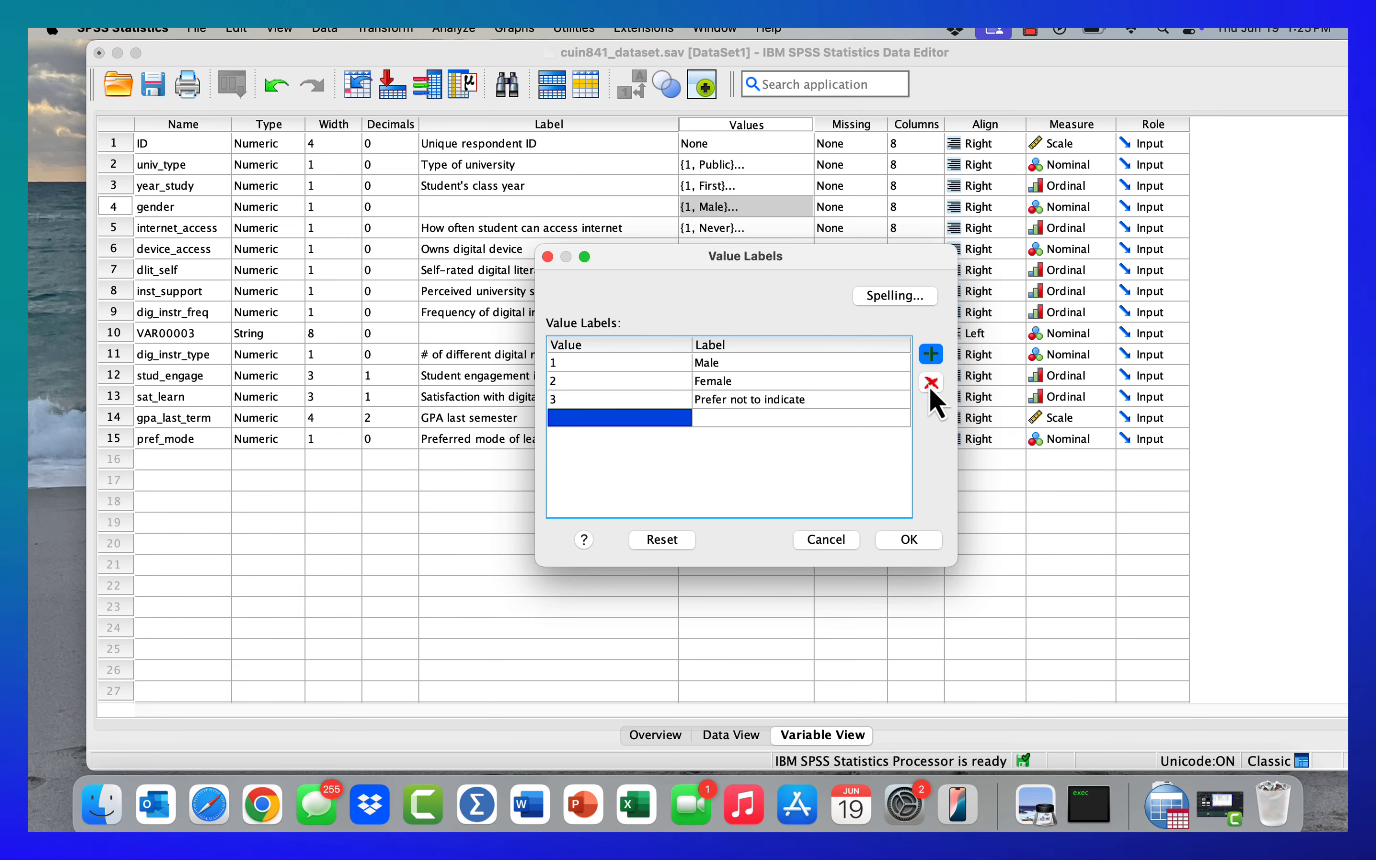
click(930, 384)
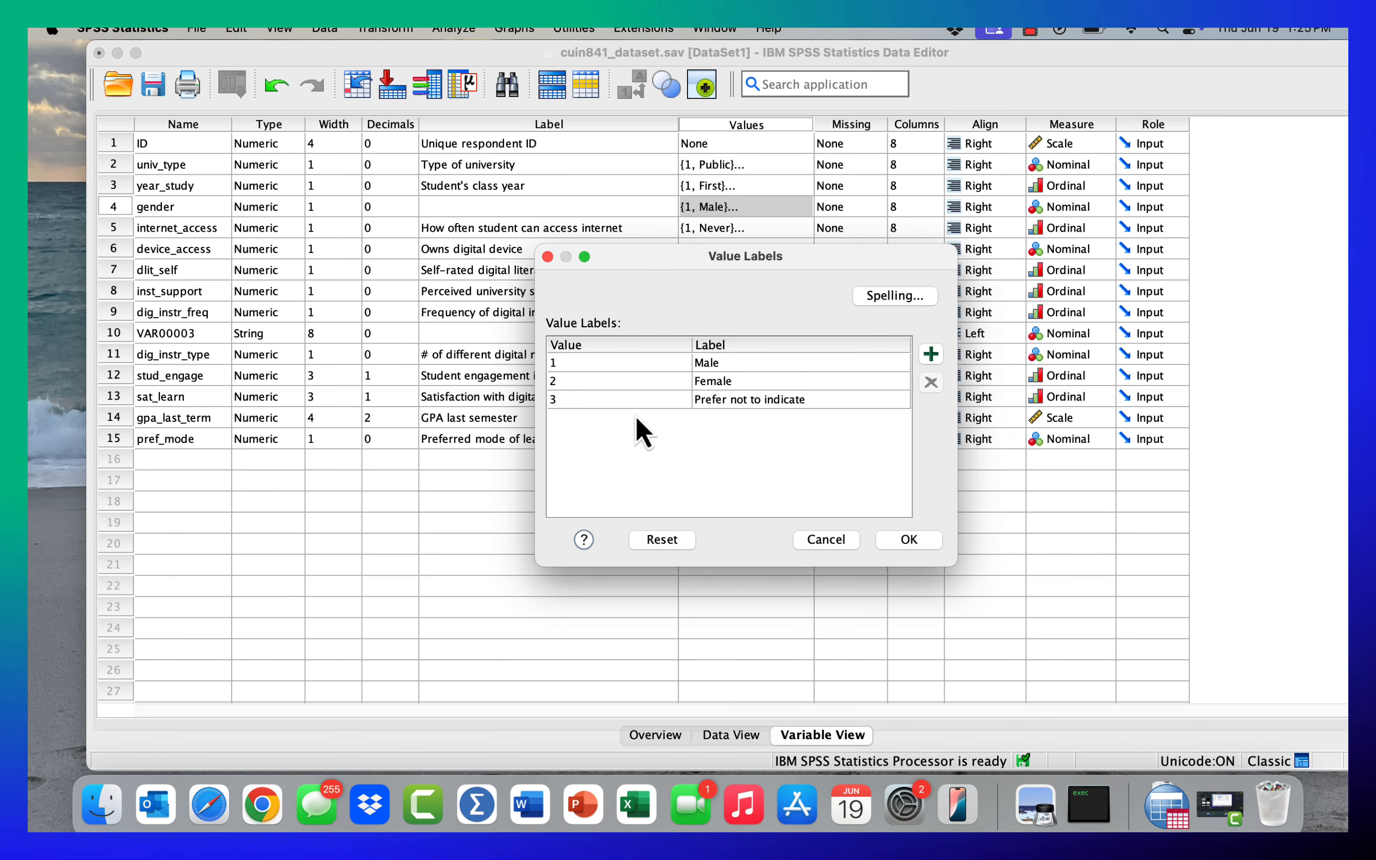
click(618, 401)
click(938, 385)
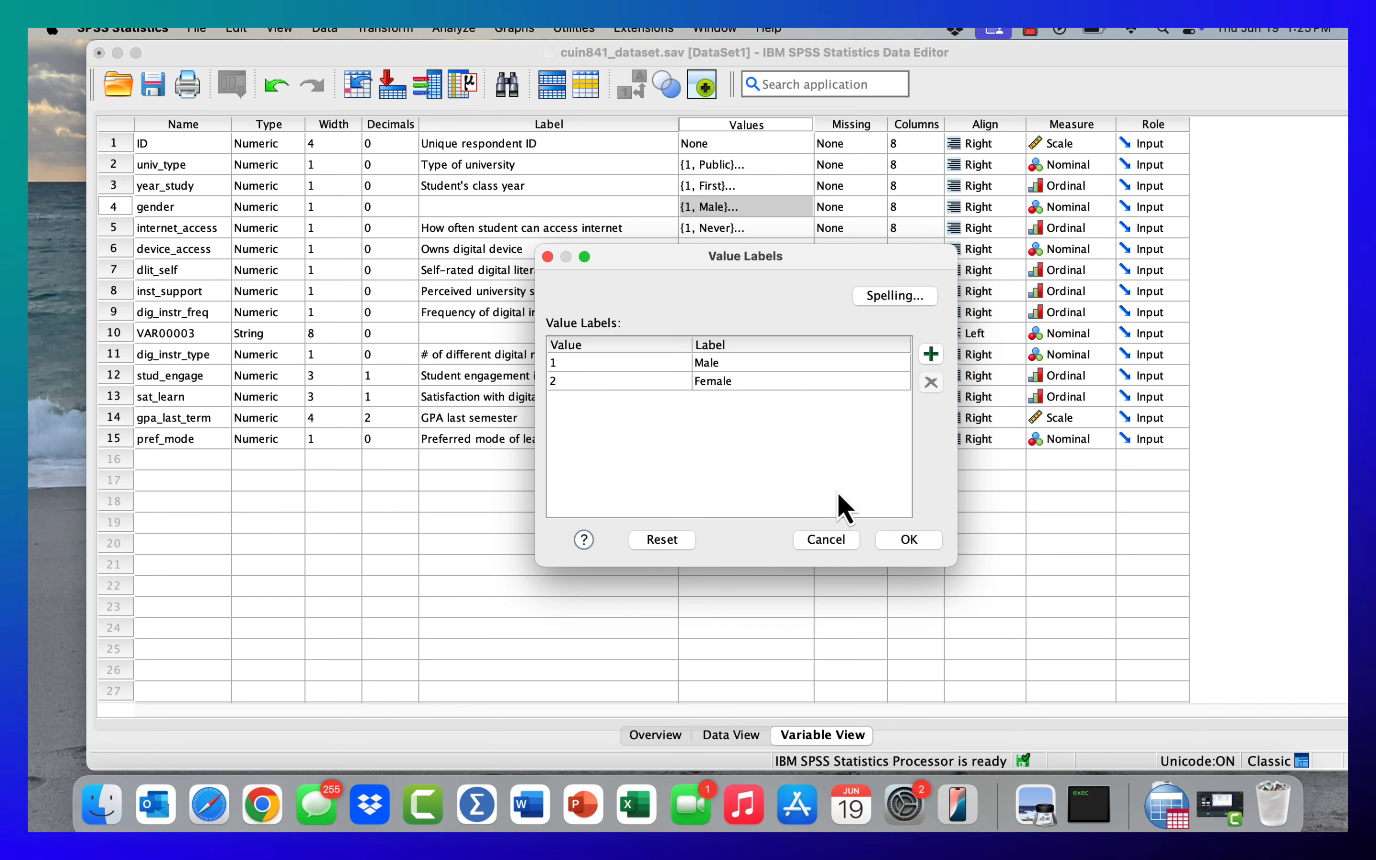
click(908, 540)
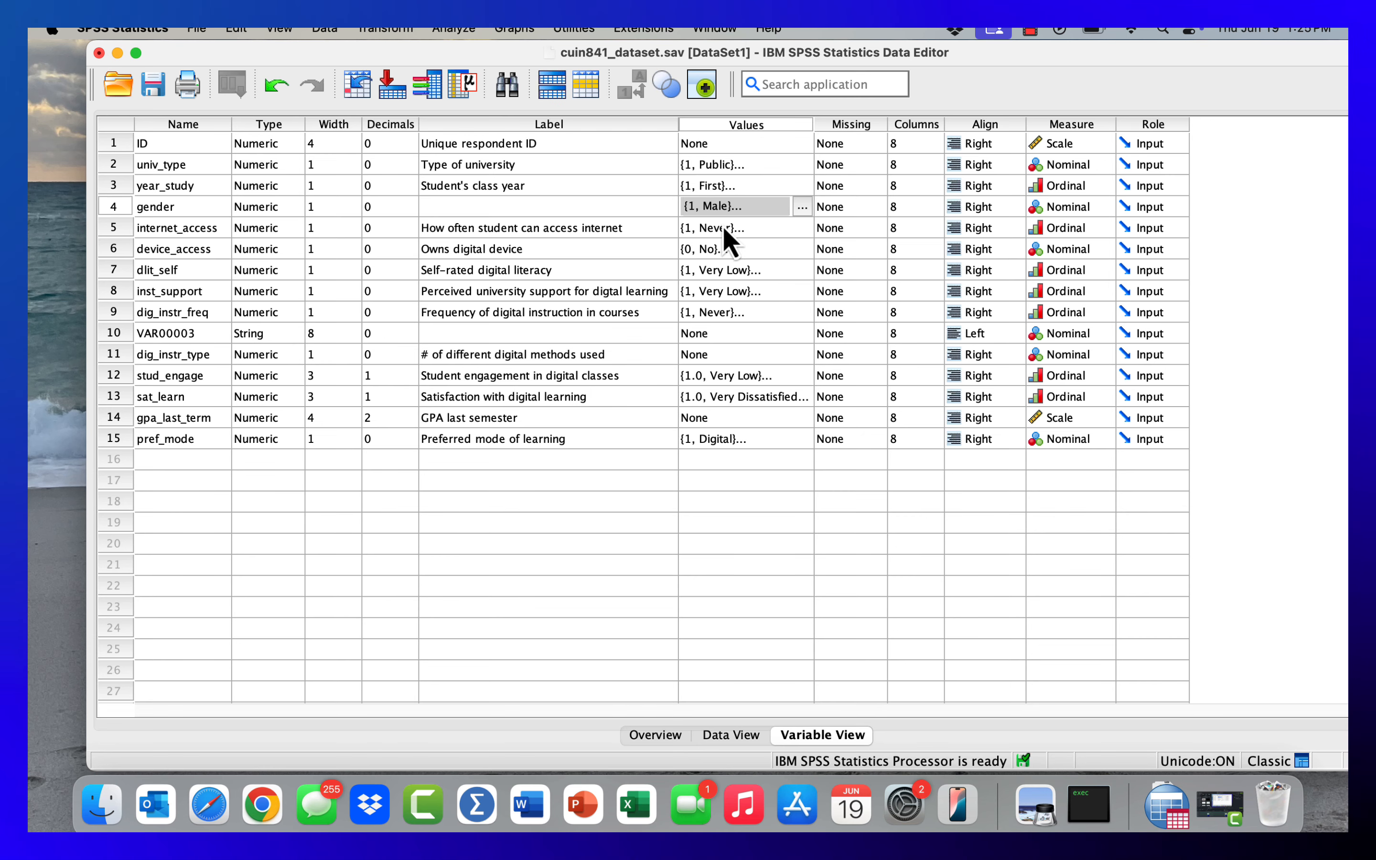
click(801, 207)
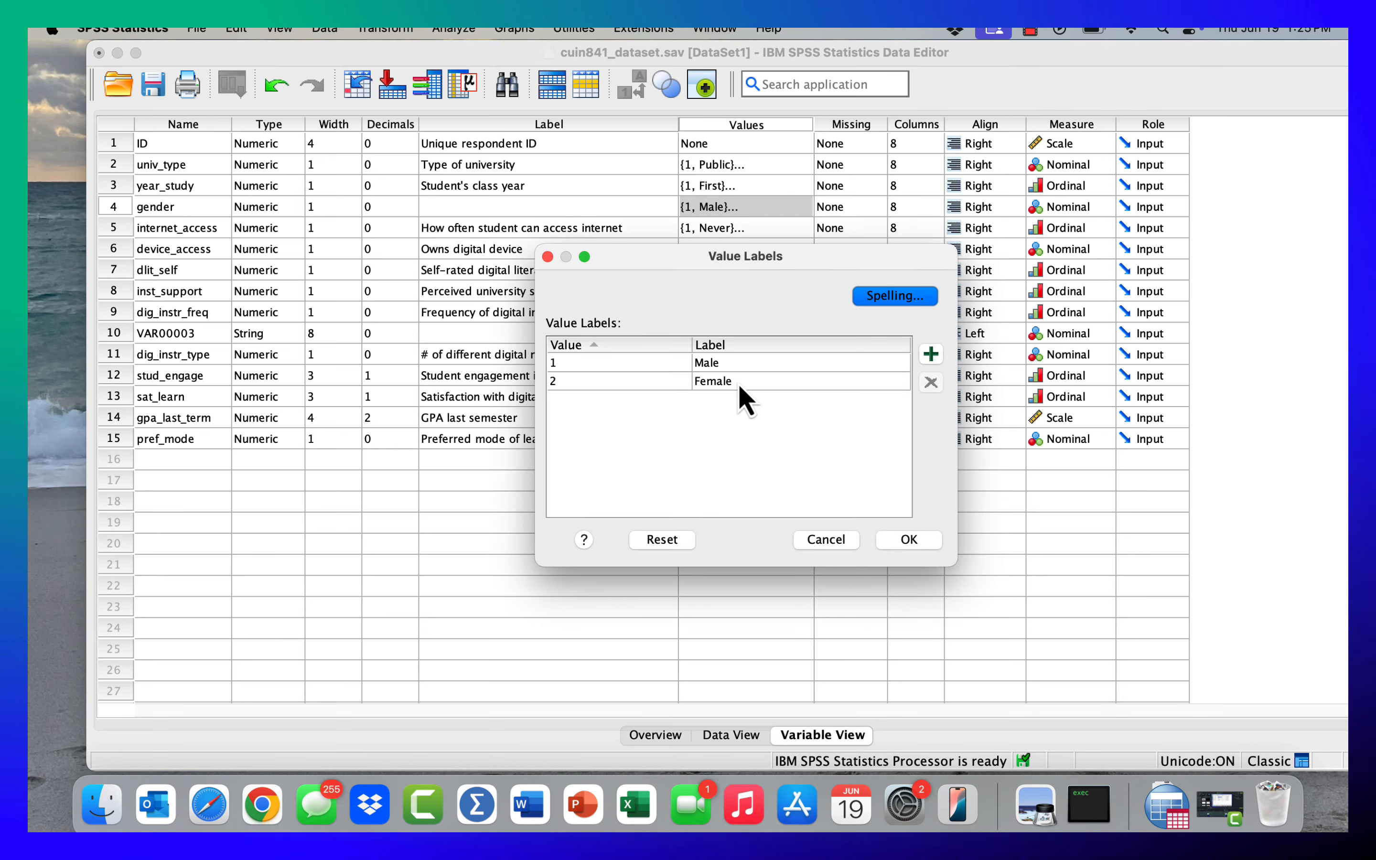
click(828, 539)
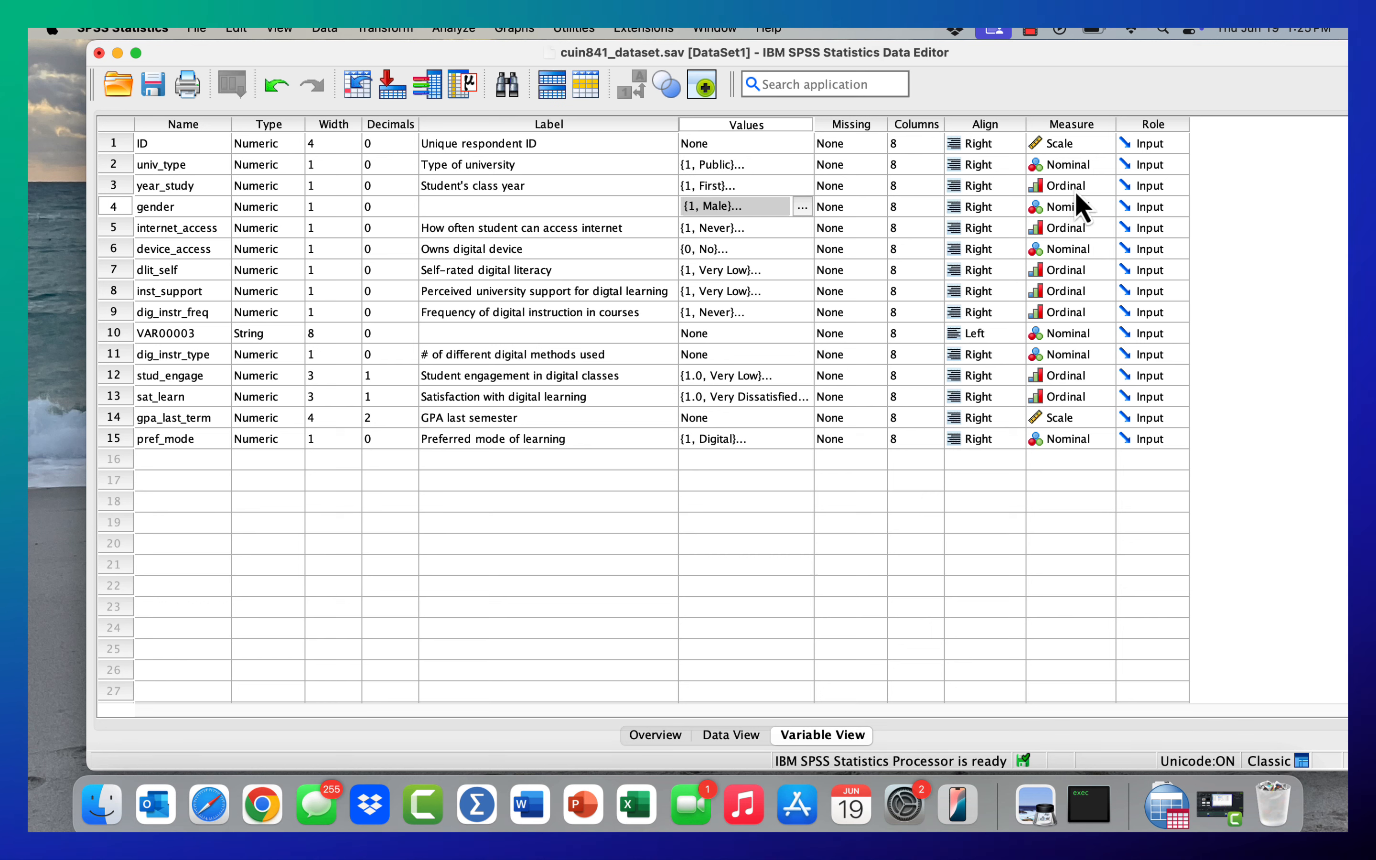
- Examine the measure options for year_study and review its value labels without changing them
click(1095, 208)
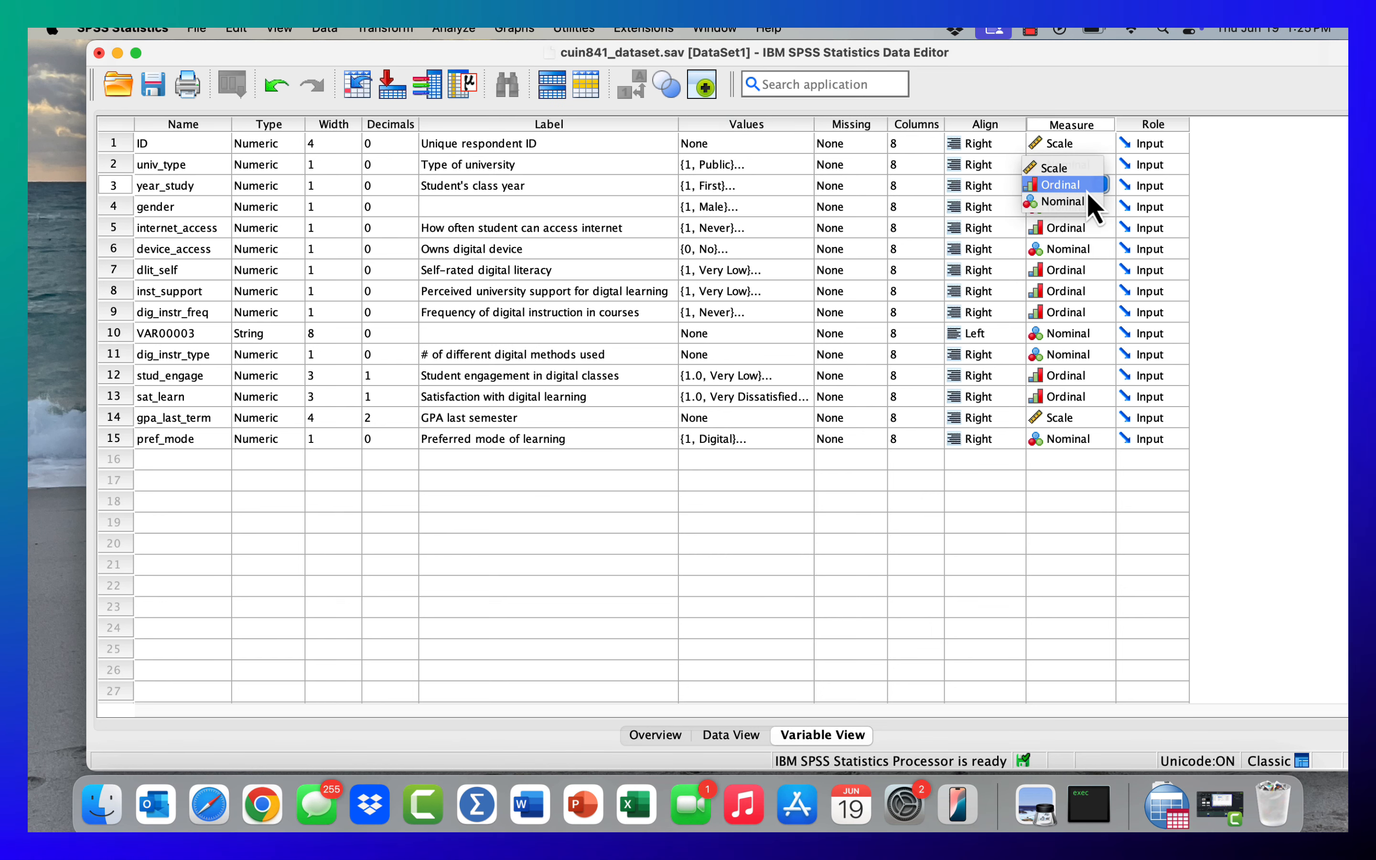
click(1089, 195)
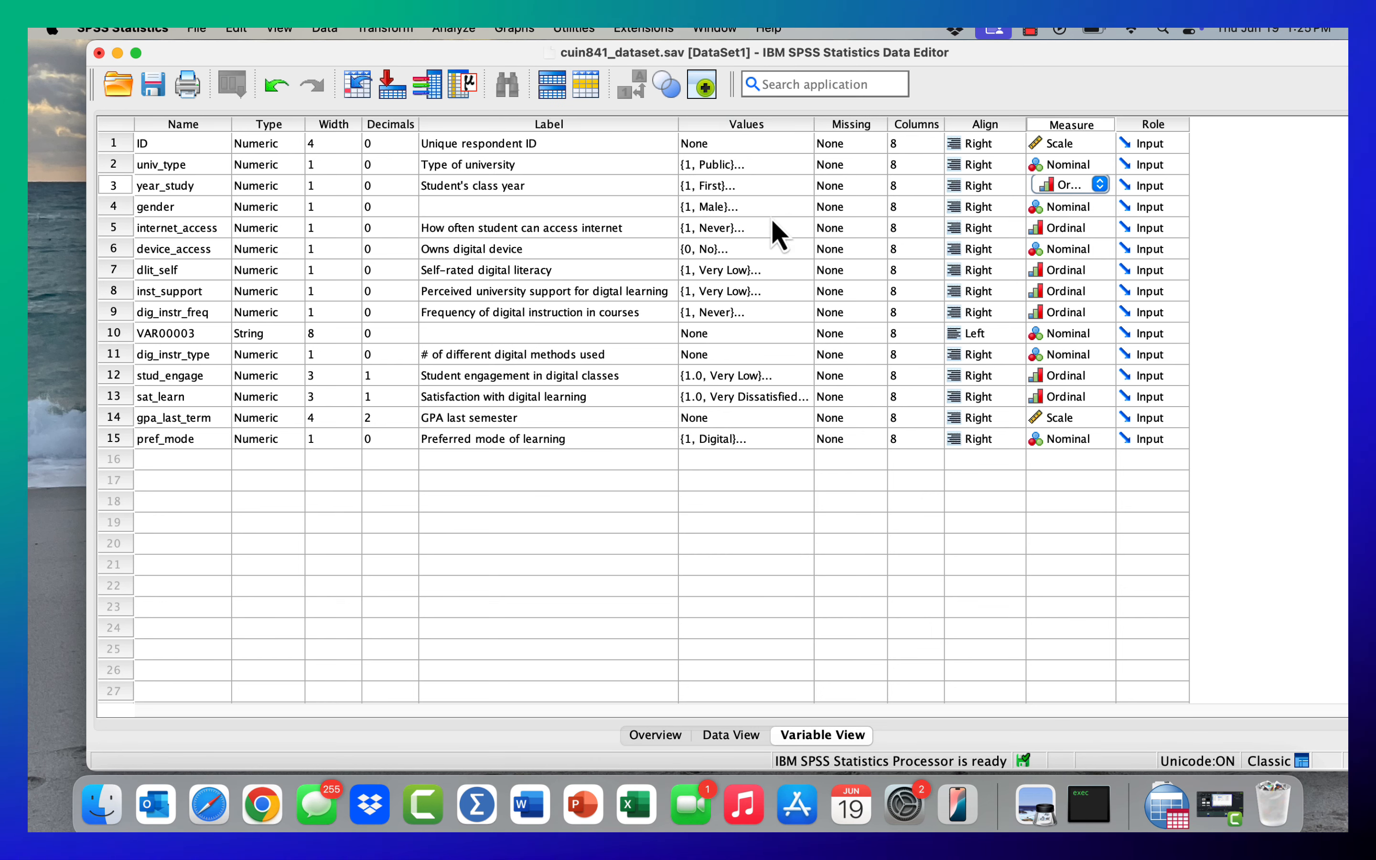
click(803, 192)
click(802, 189)
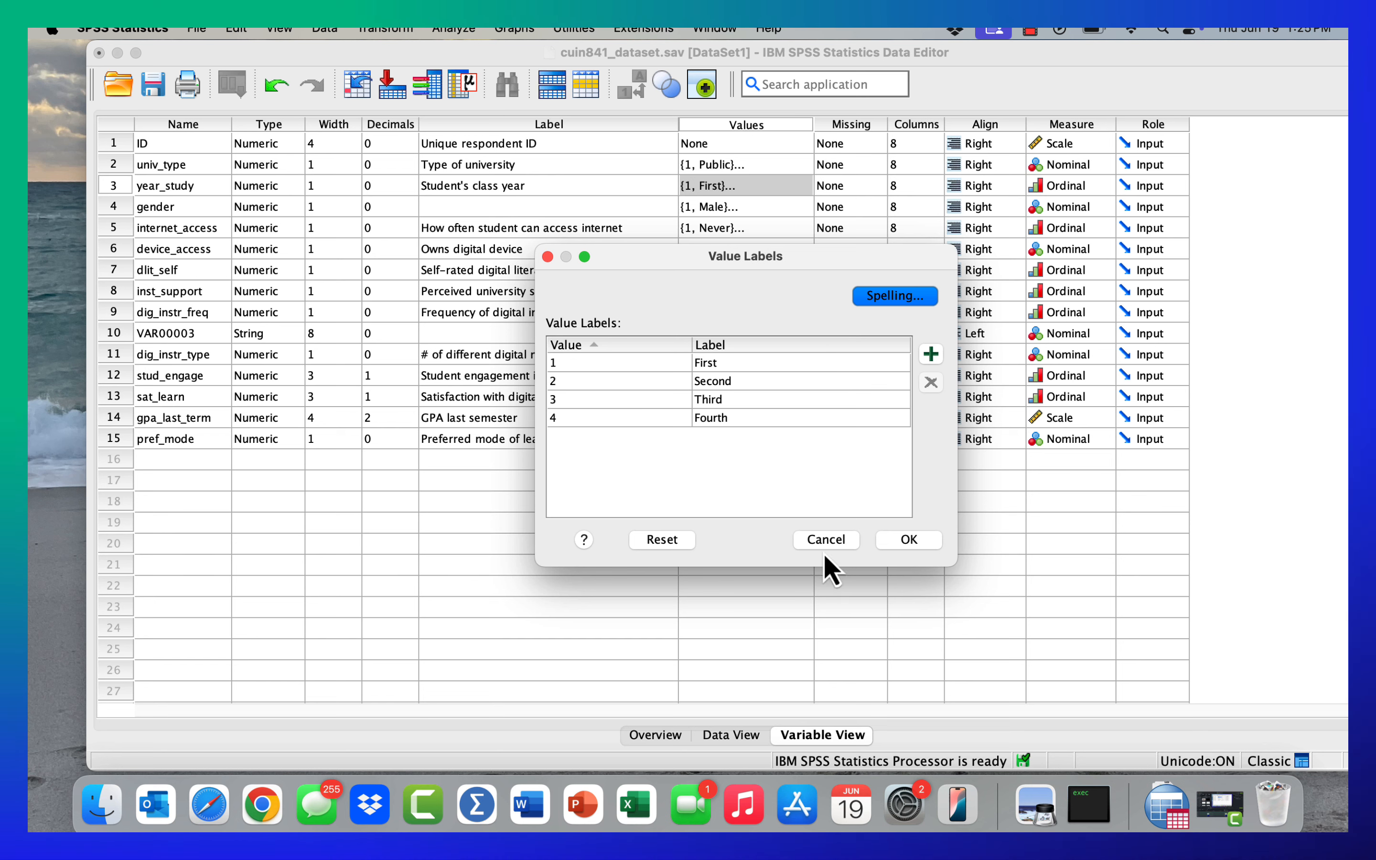
click(826, 540)
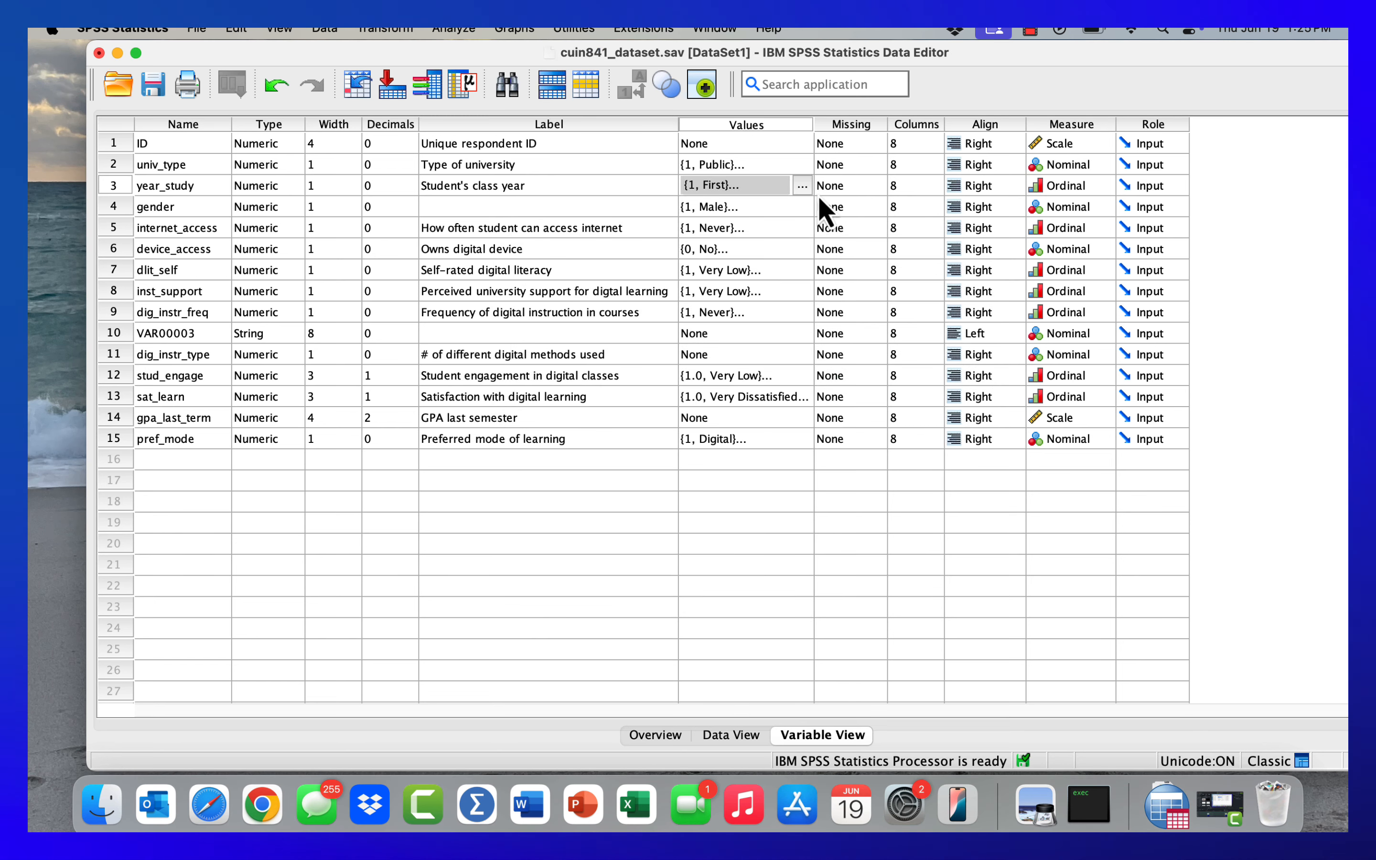
- Review the value labels defined for dlit_self and leave them unchanged
click(803, 271)
click(802, 271)
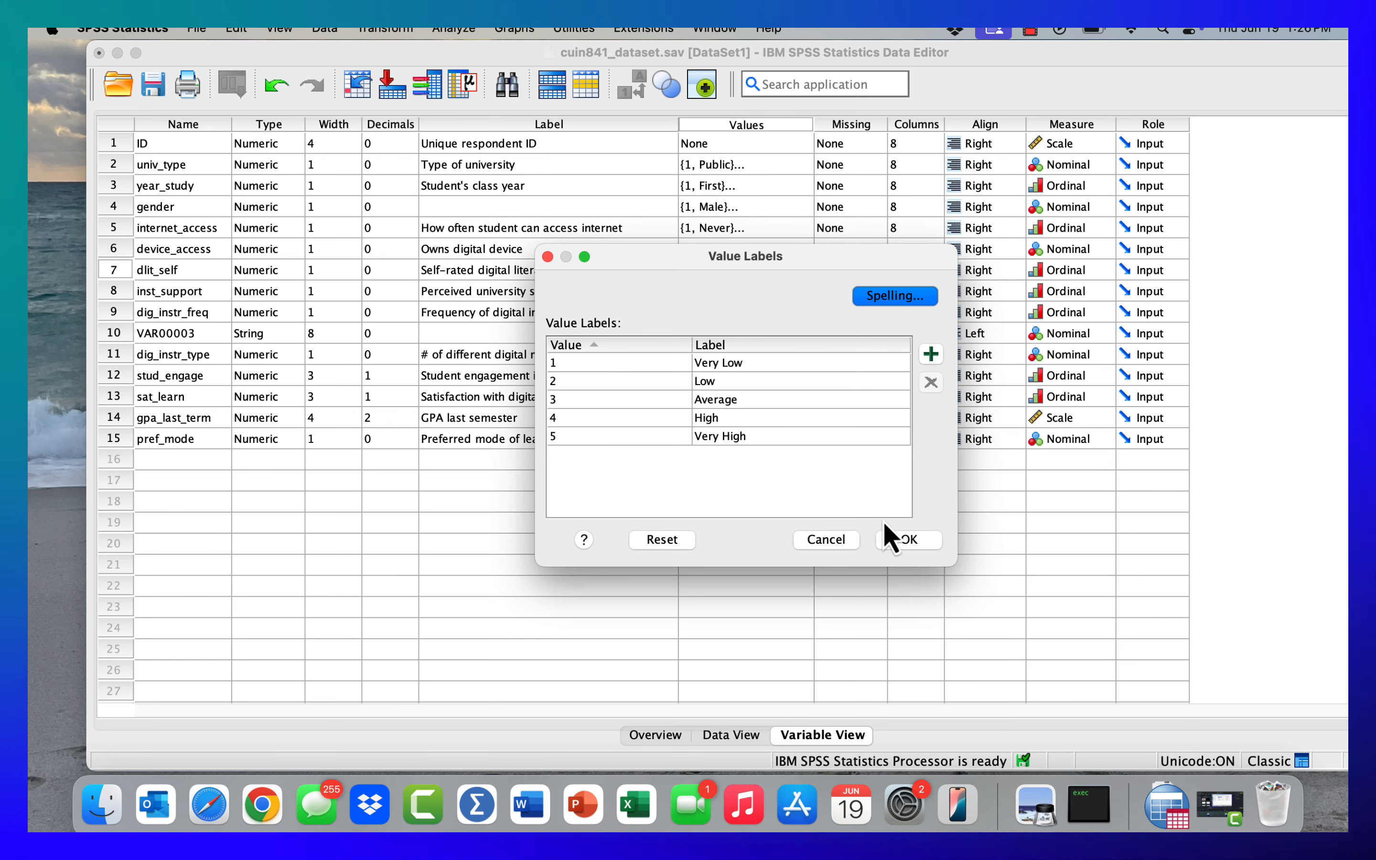
click(846, 545)
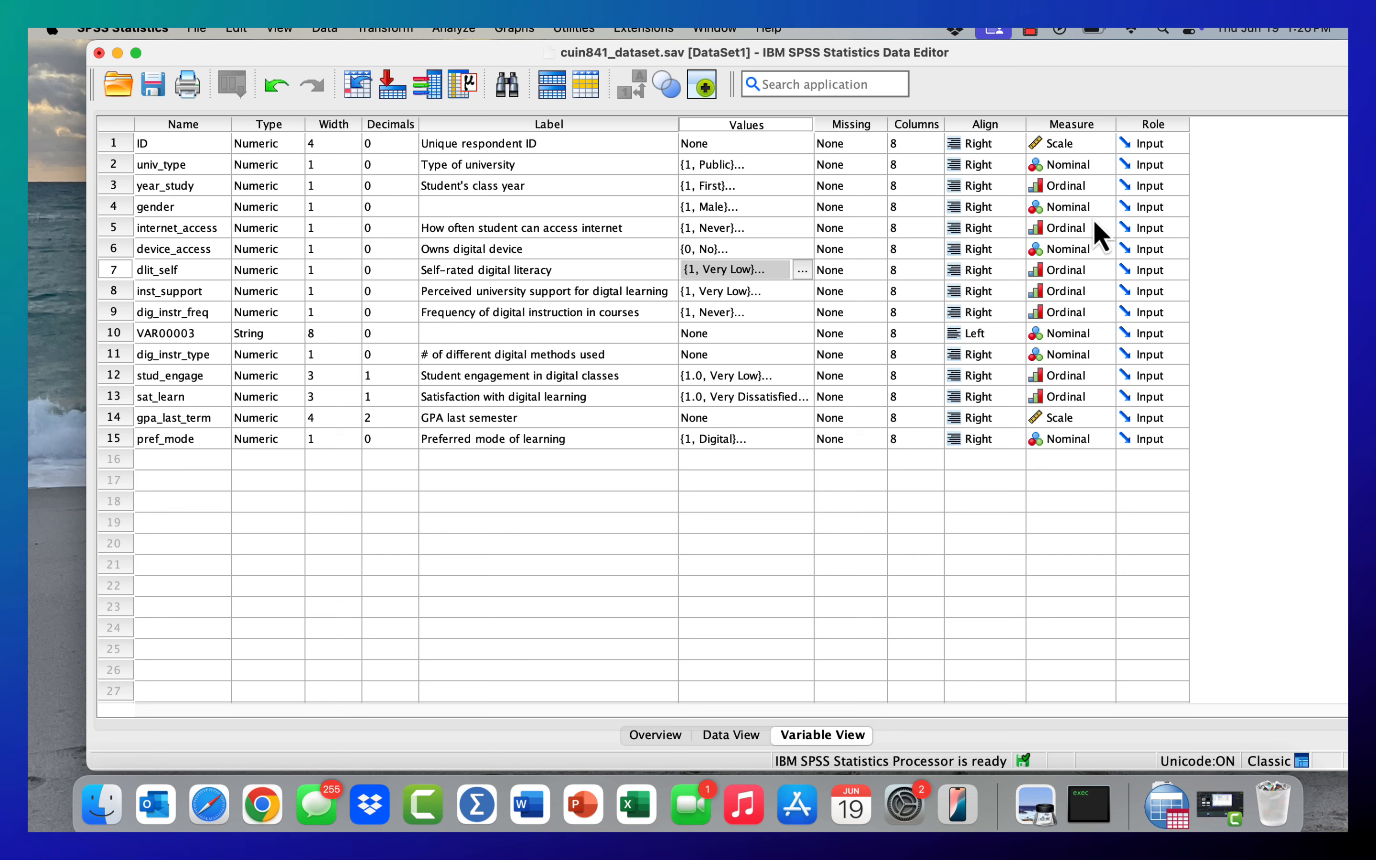
- Examine the measure options for internet_access and review its value labels without changing them
click(1102, 230)
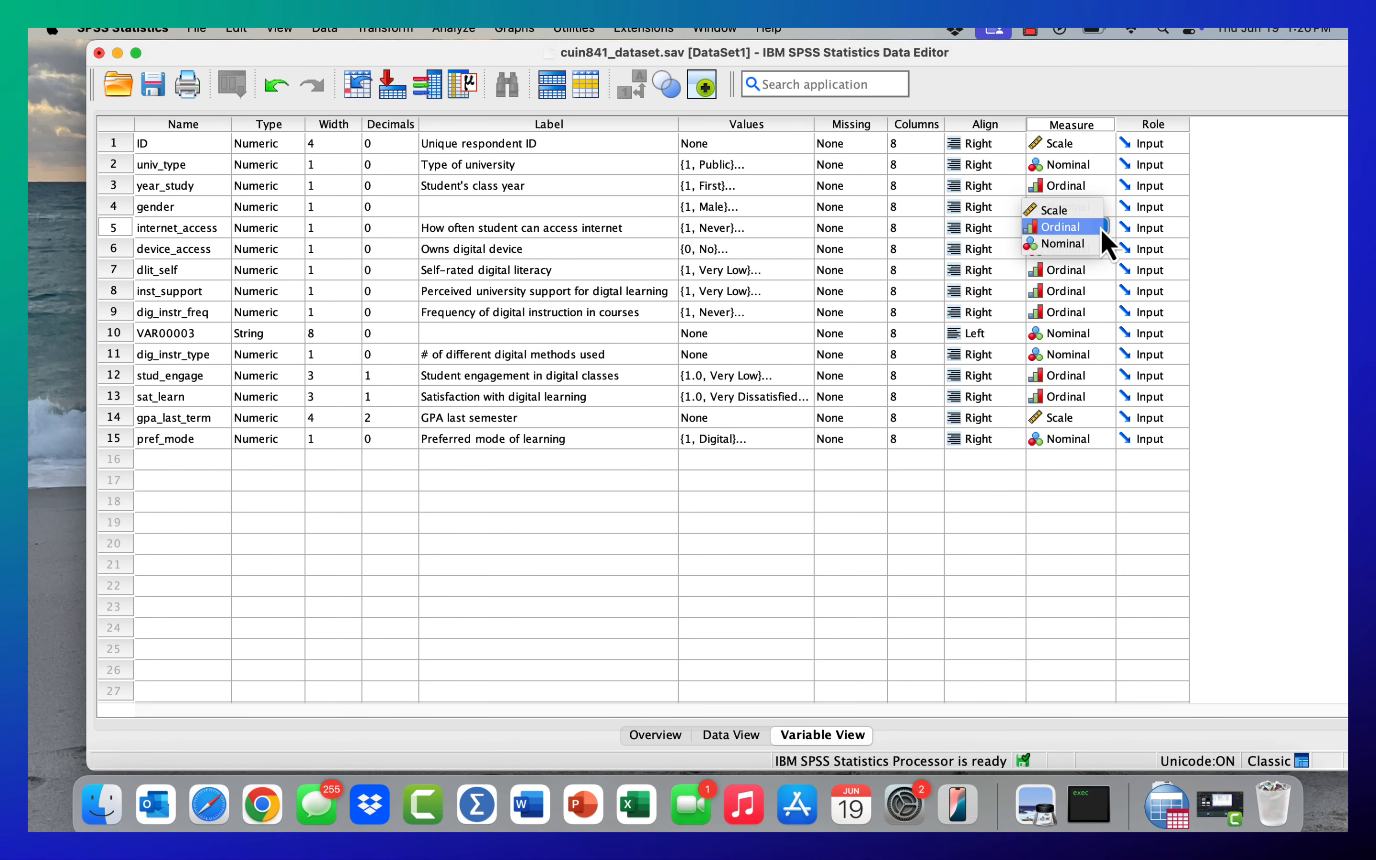
click(1103, 229)
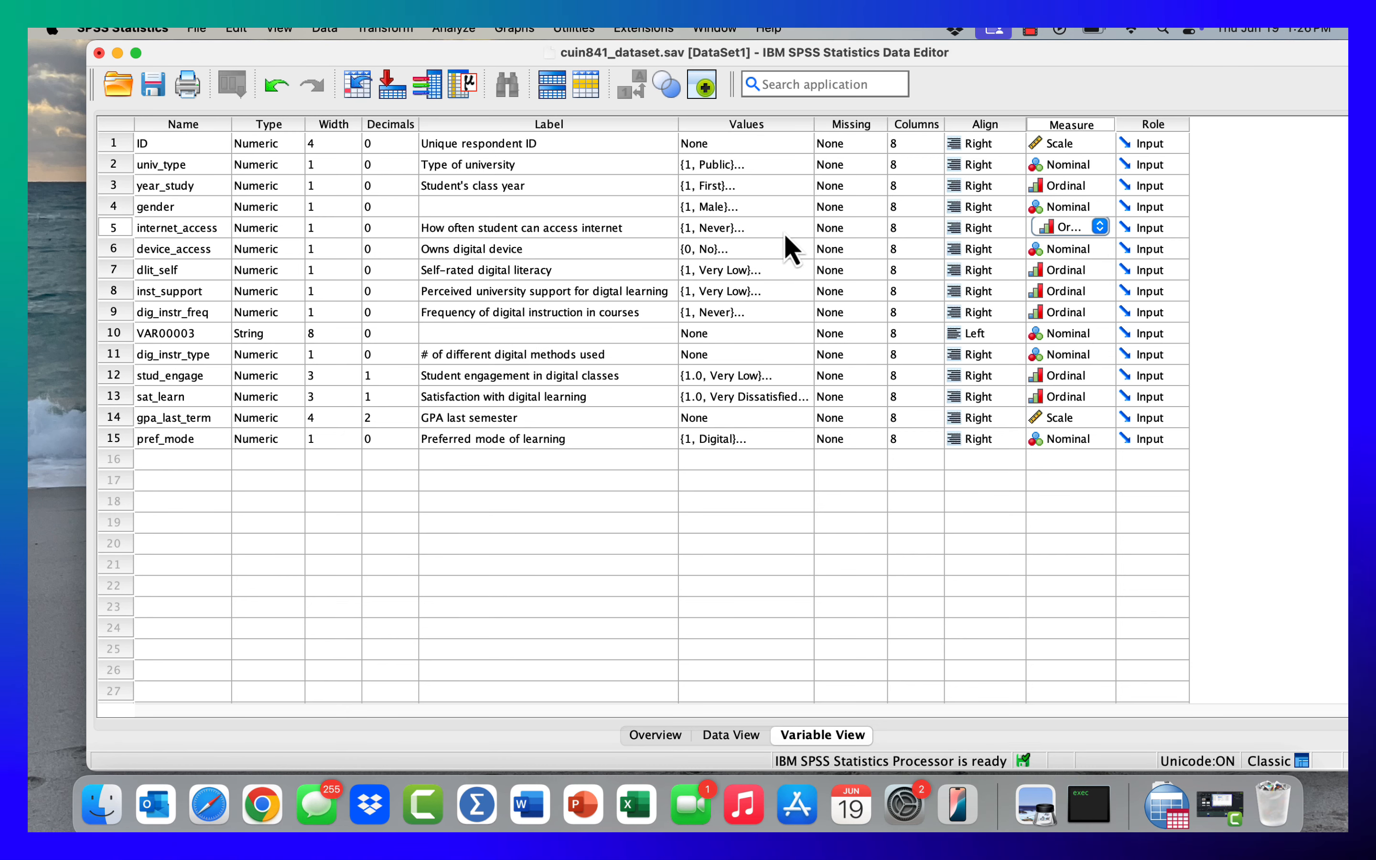
click(801, 229)
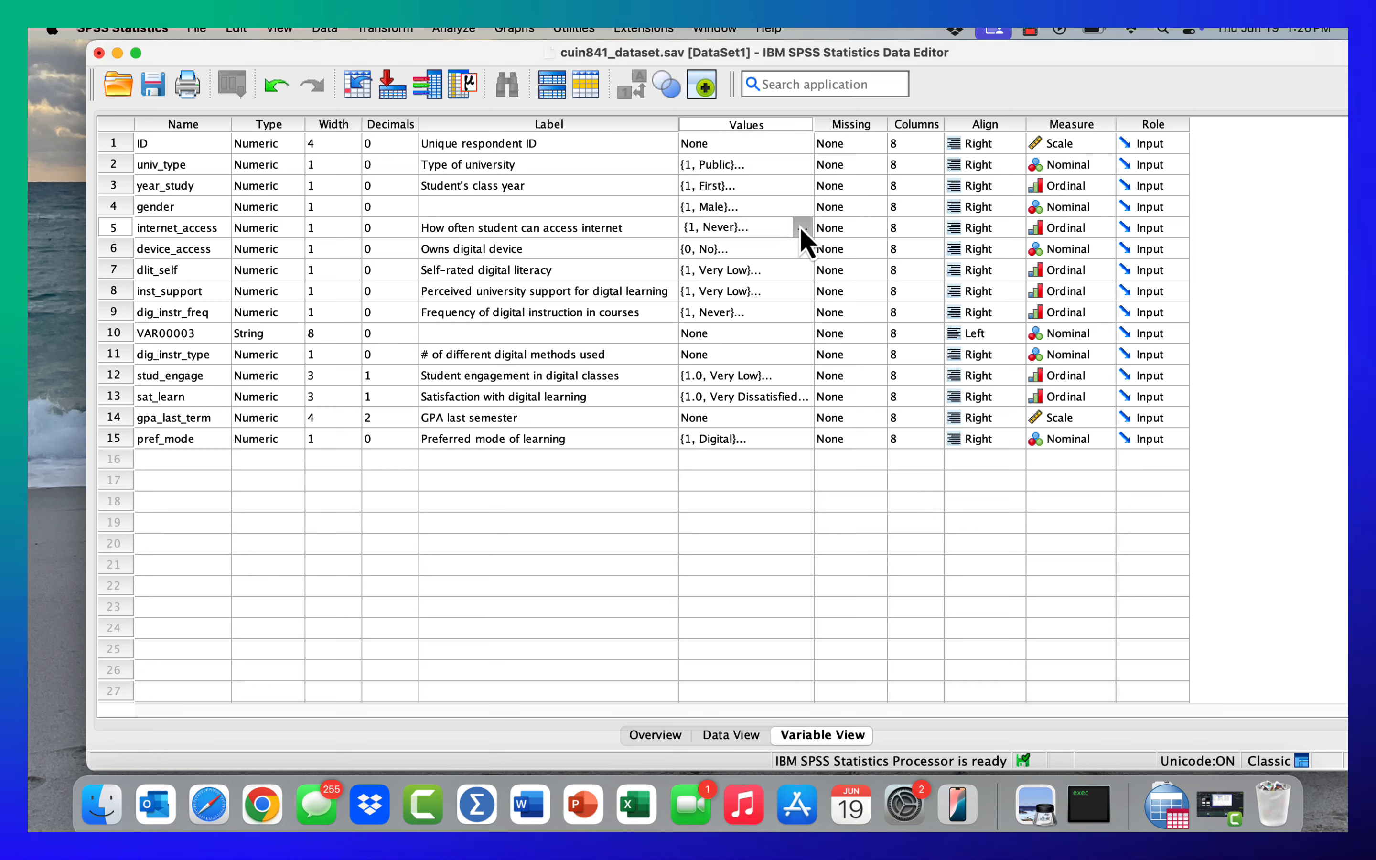
click(801, 228)
click(819, 545)
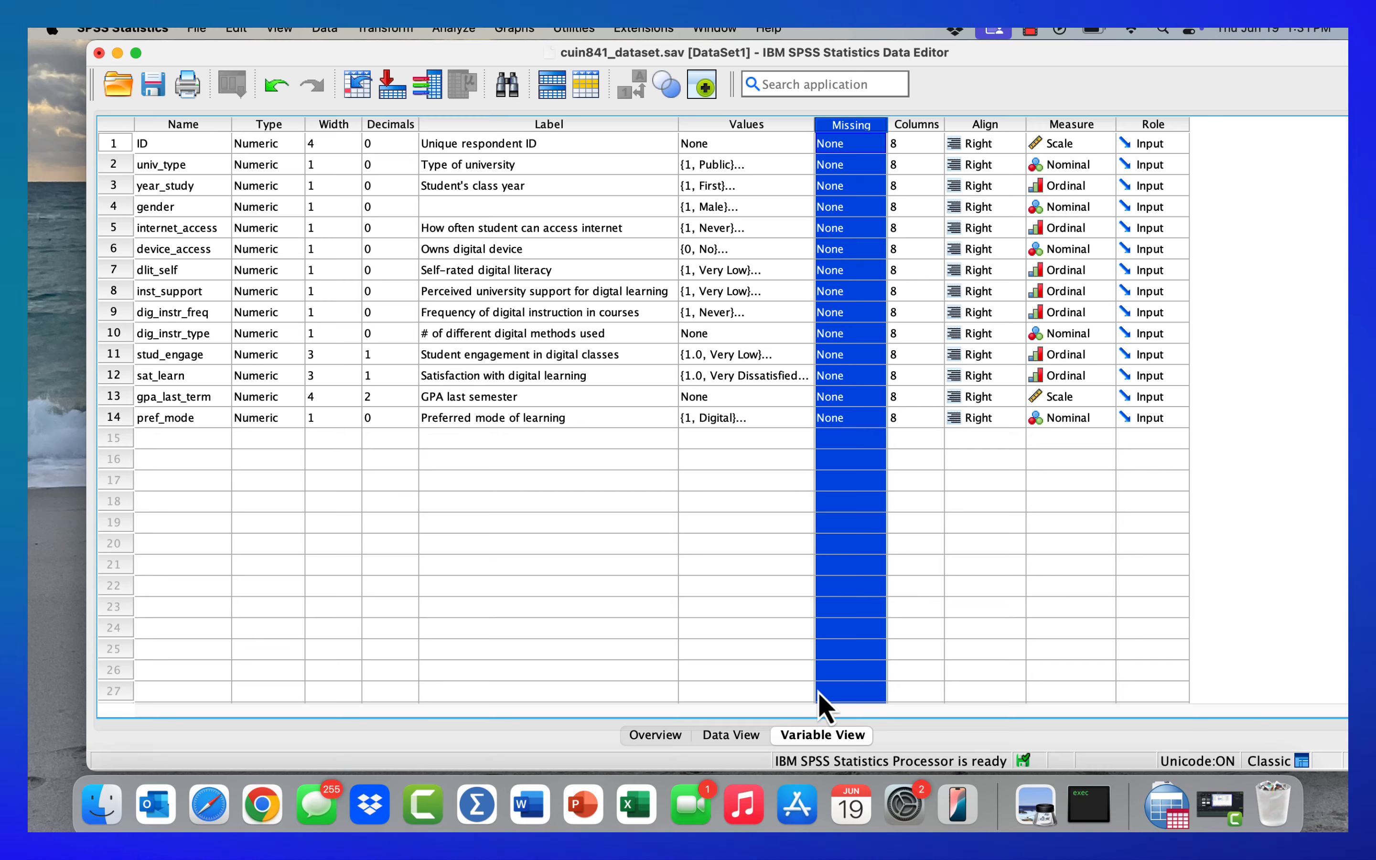
- Switch to Data View and clear the dig_instr_freq value in row 23
click(731, 736)
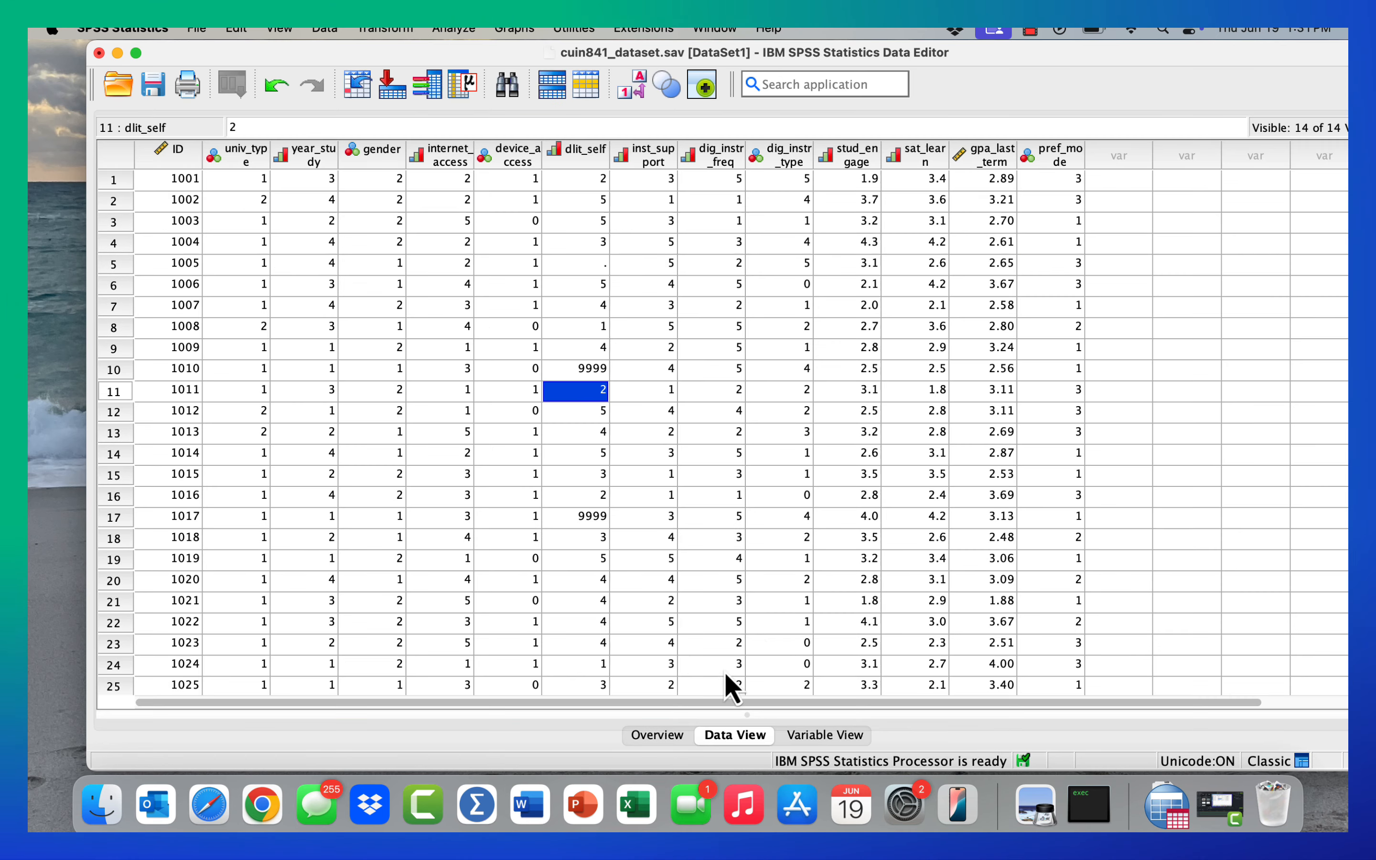
click(583, 643)
key(Right)
key(Right)
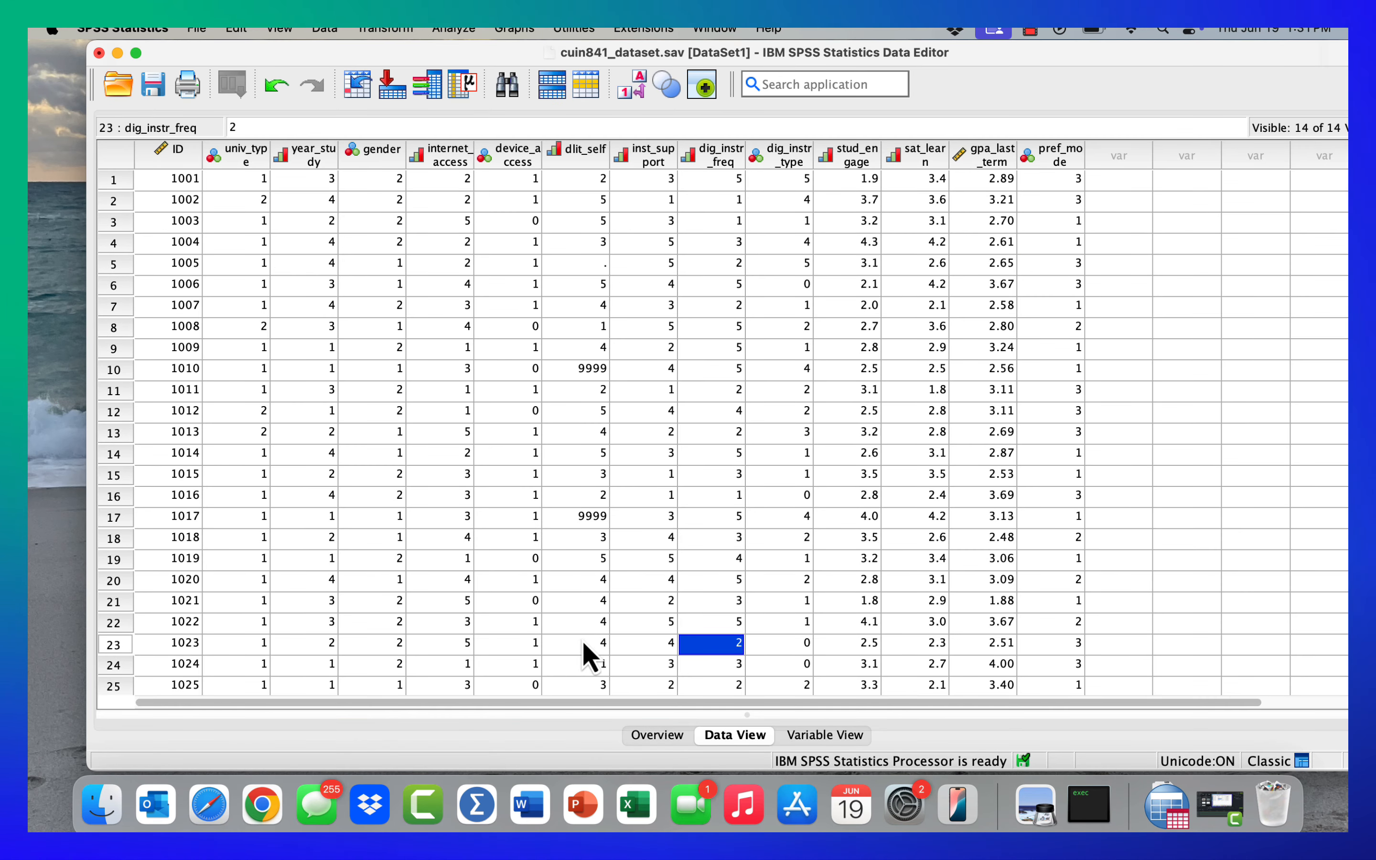
key(Delete)
- Clear the inst_support and dig_instr_freq values in rows 1 and 3
click(643, 181)
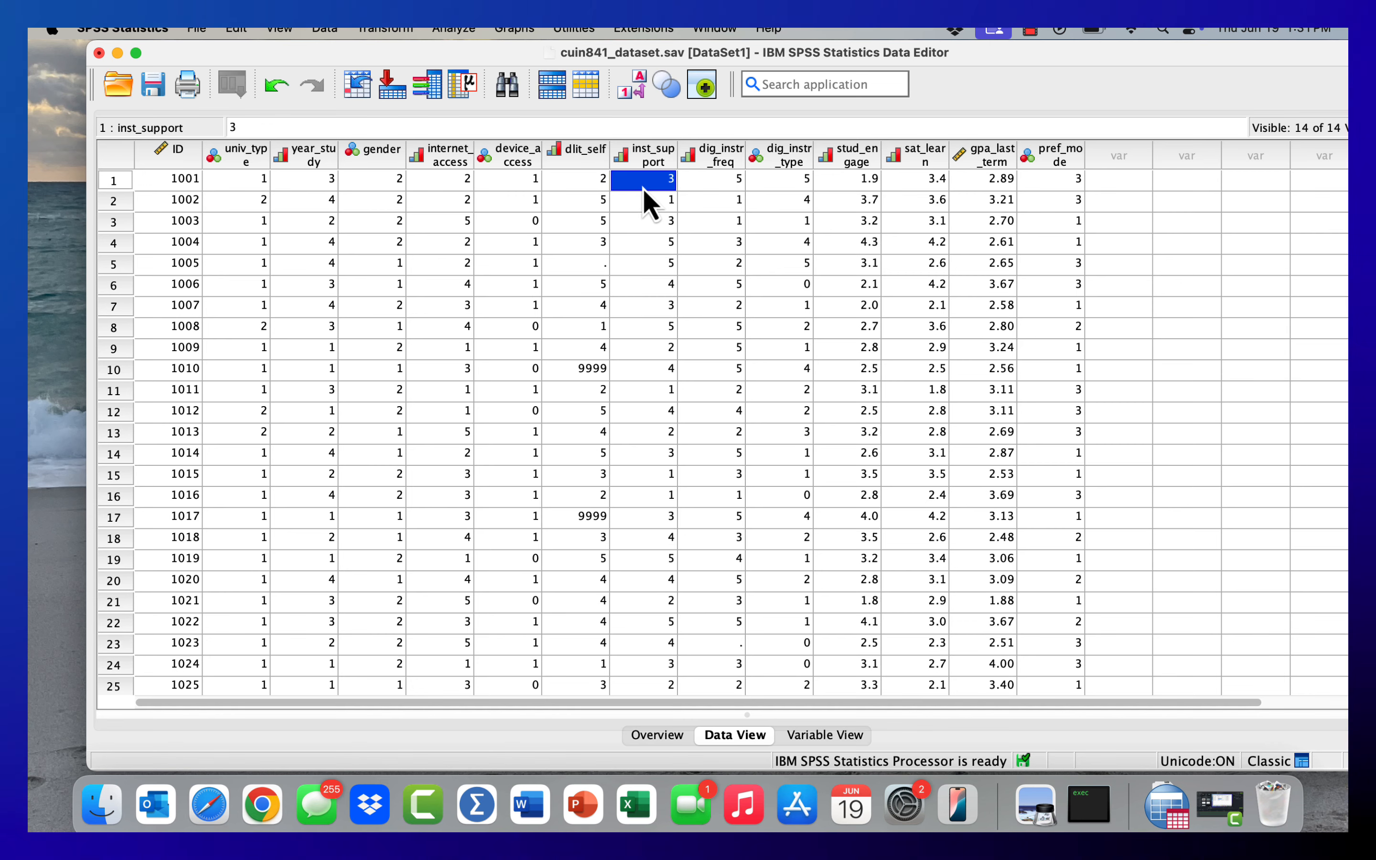
key(Delete)
click(706, 181)
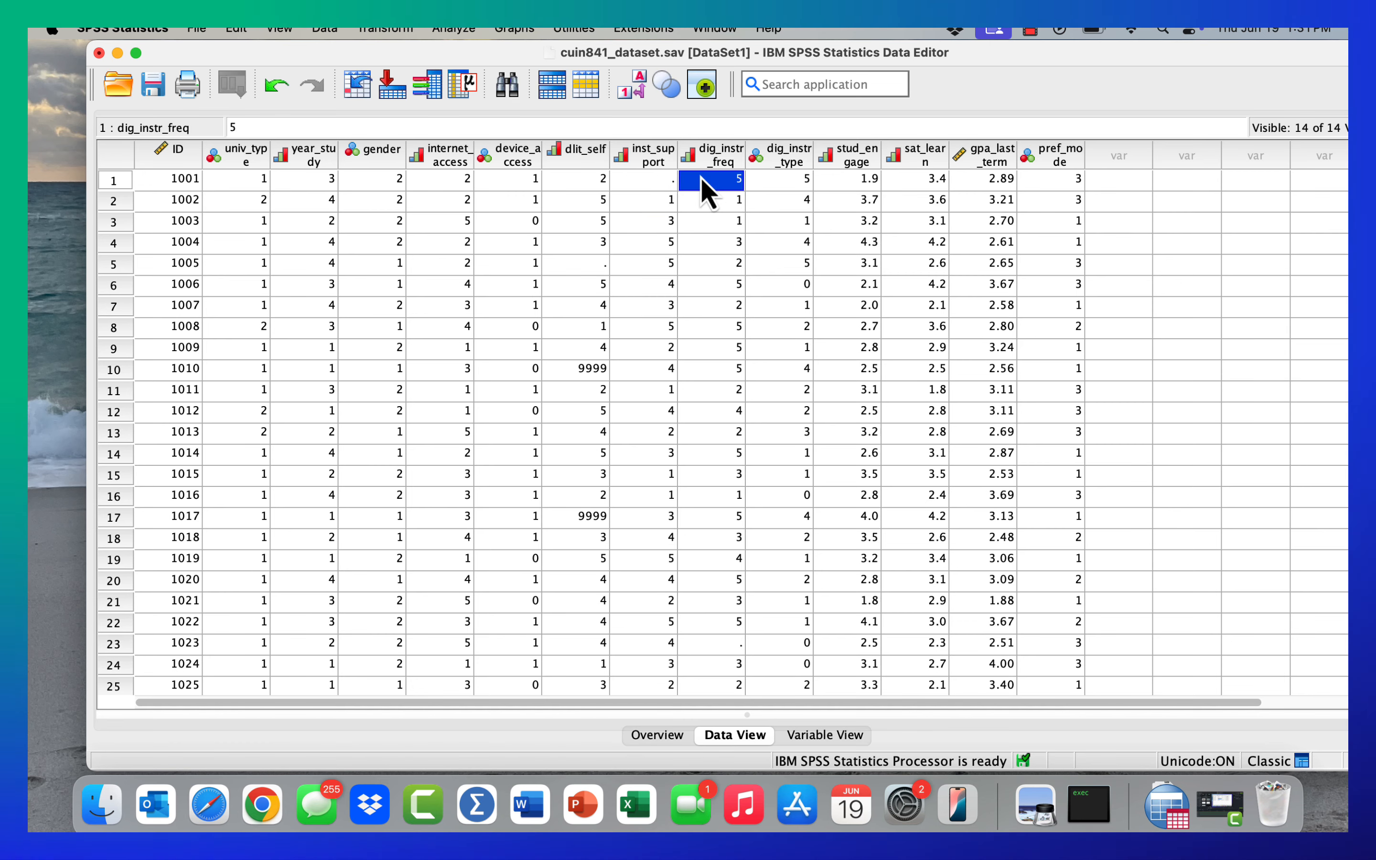
key(Delete)
click(698, 226)
key(Delete)
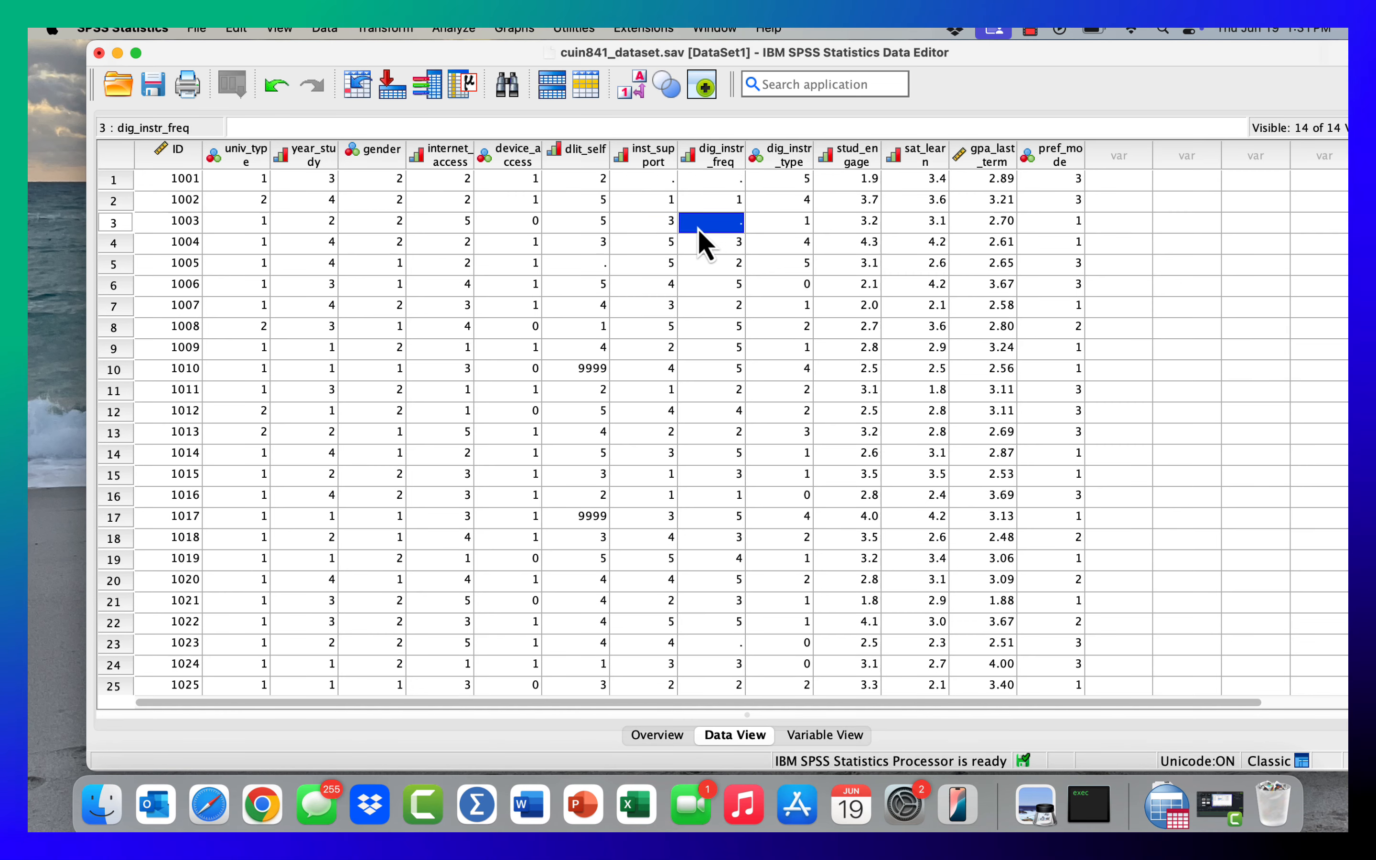
click(650, 227)
key(Delete)
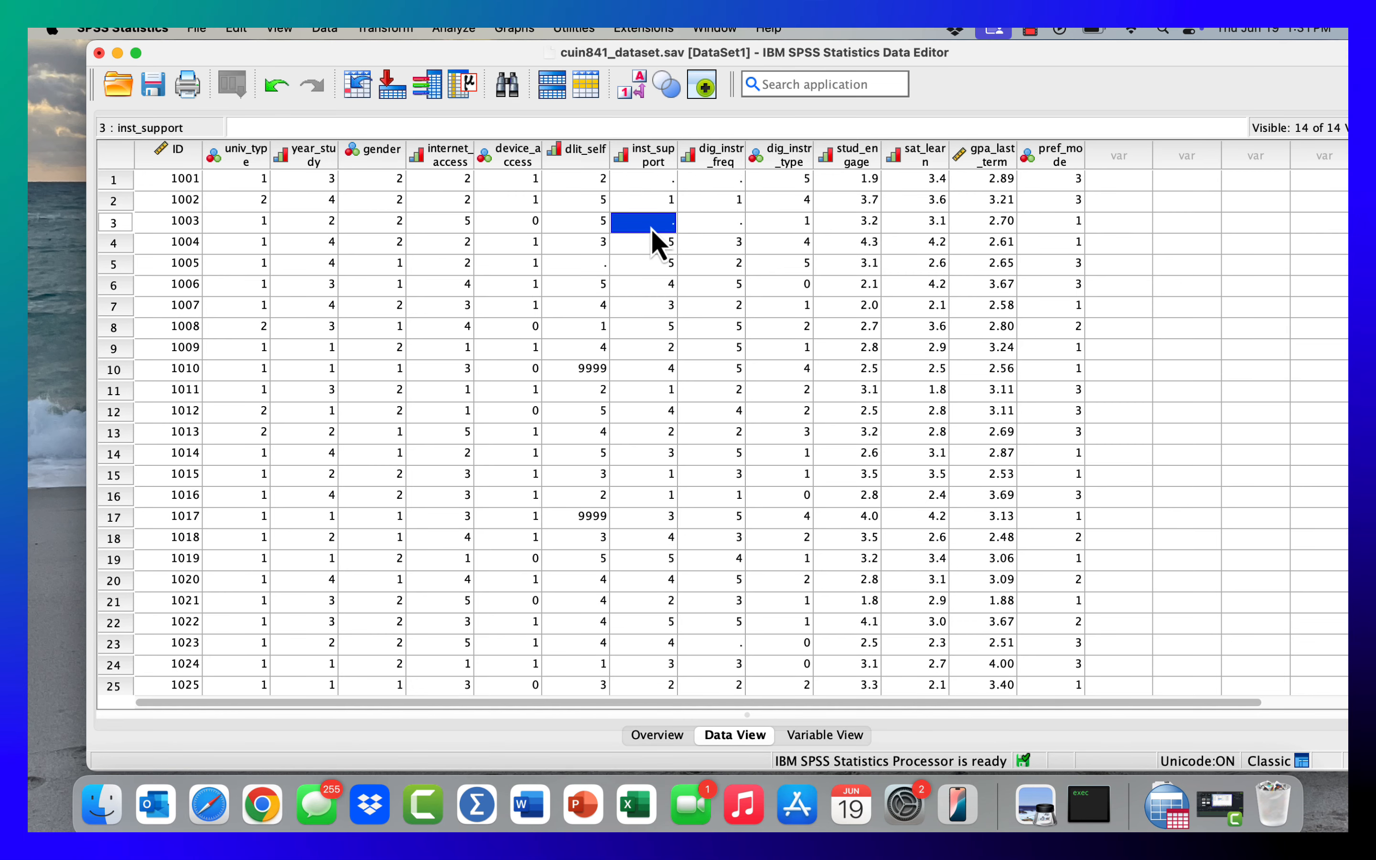
- Highlight the cleared inst_support and dig_instr_freq cells in row 3 in turn
click(718, 227)
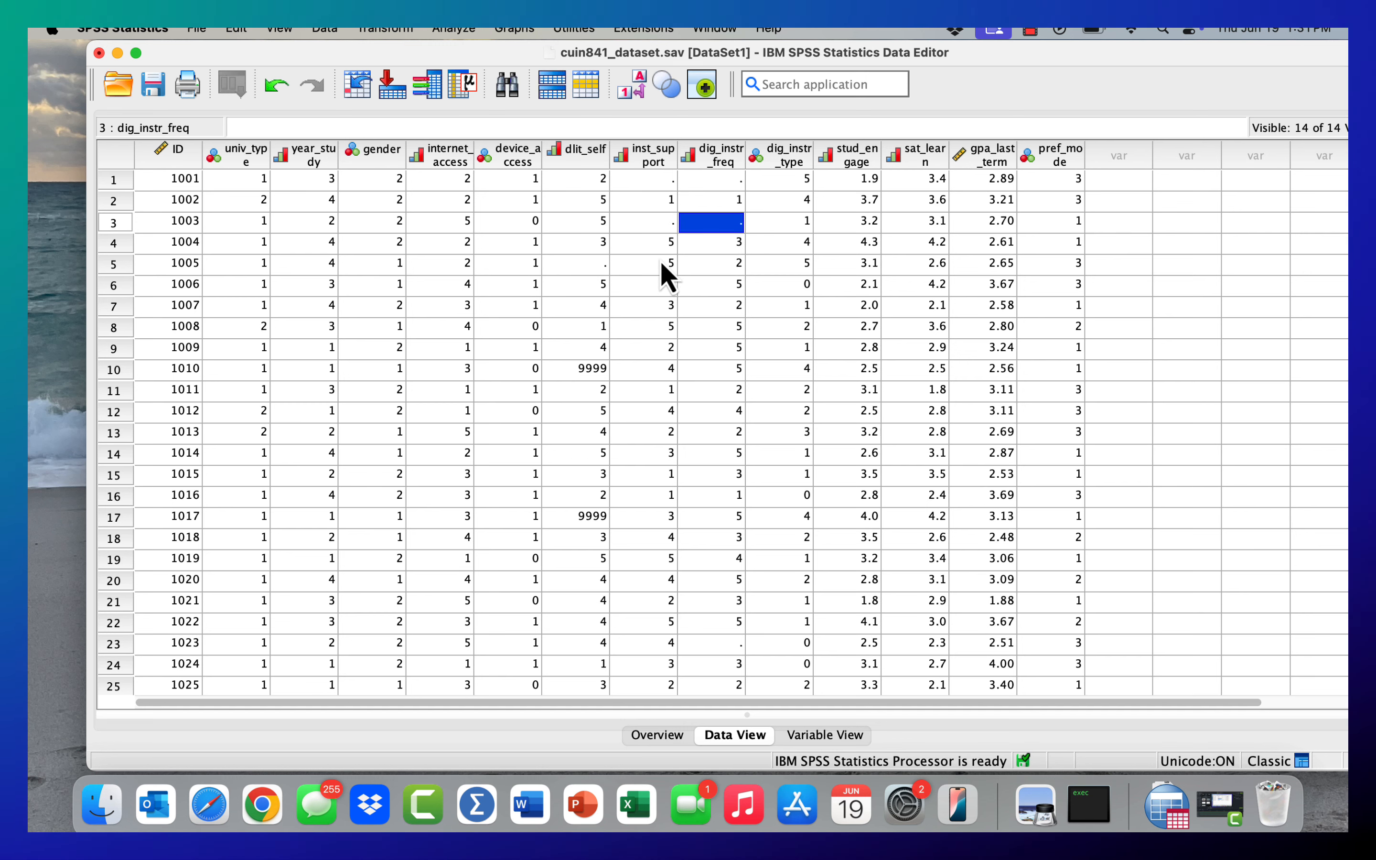
click(656, 230)
click(728, 221)
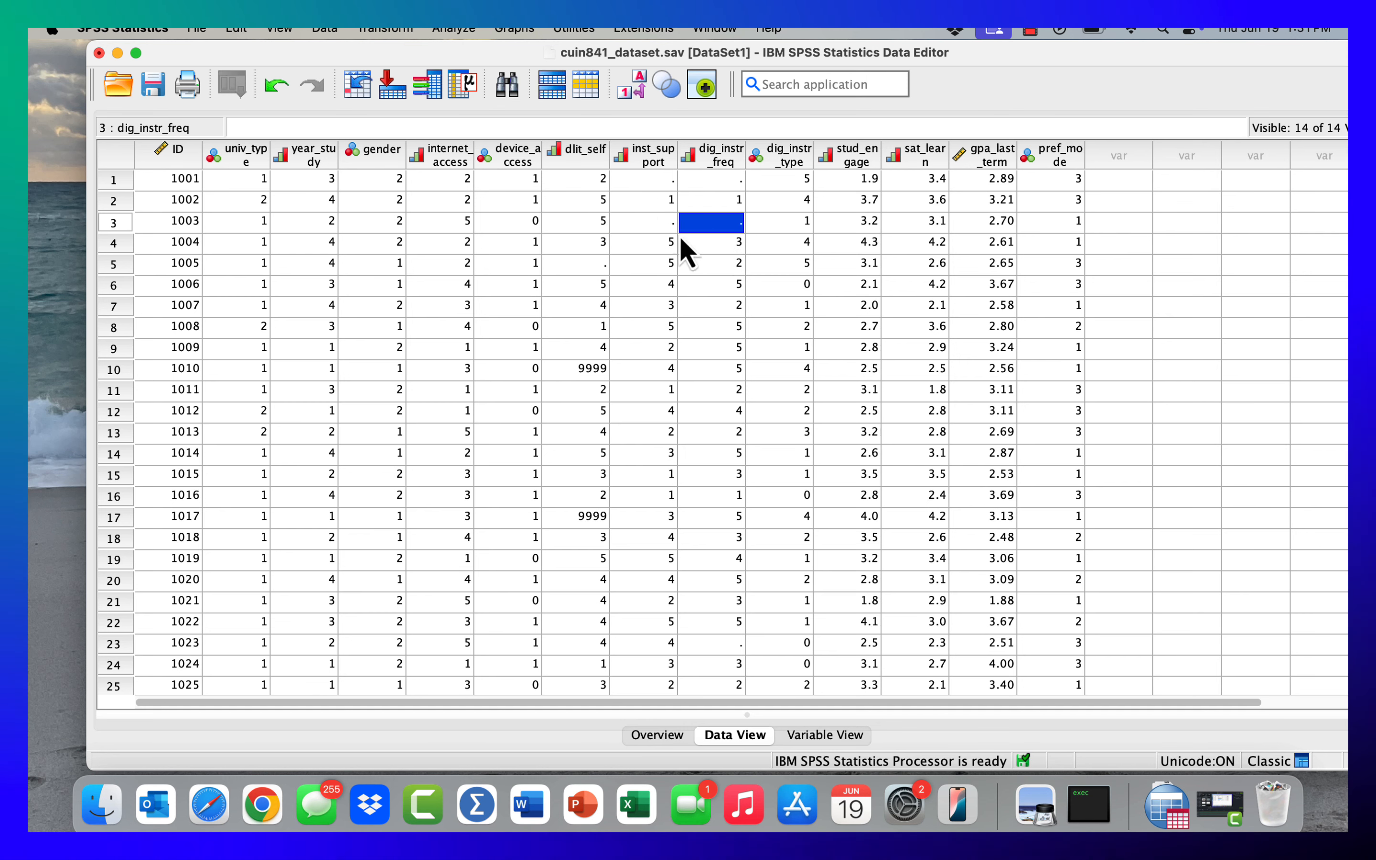
click(664, 231)
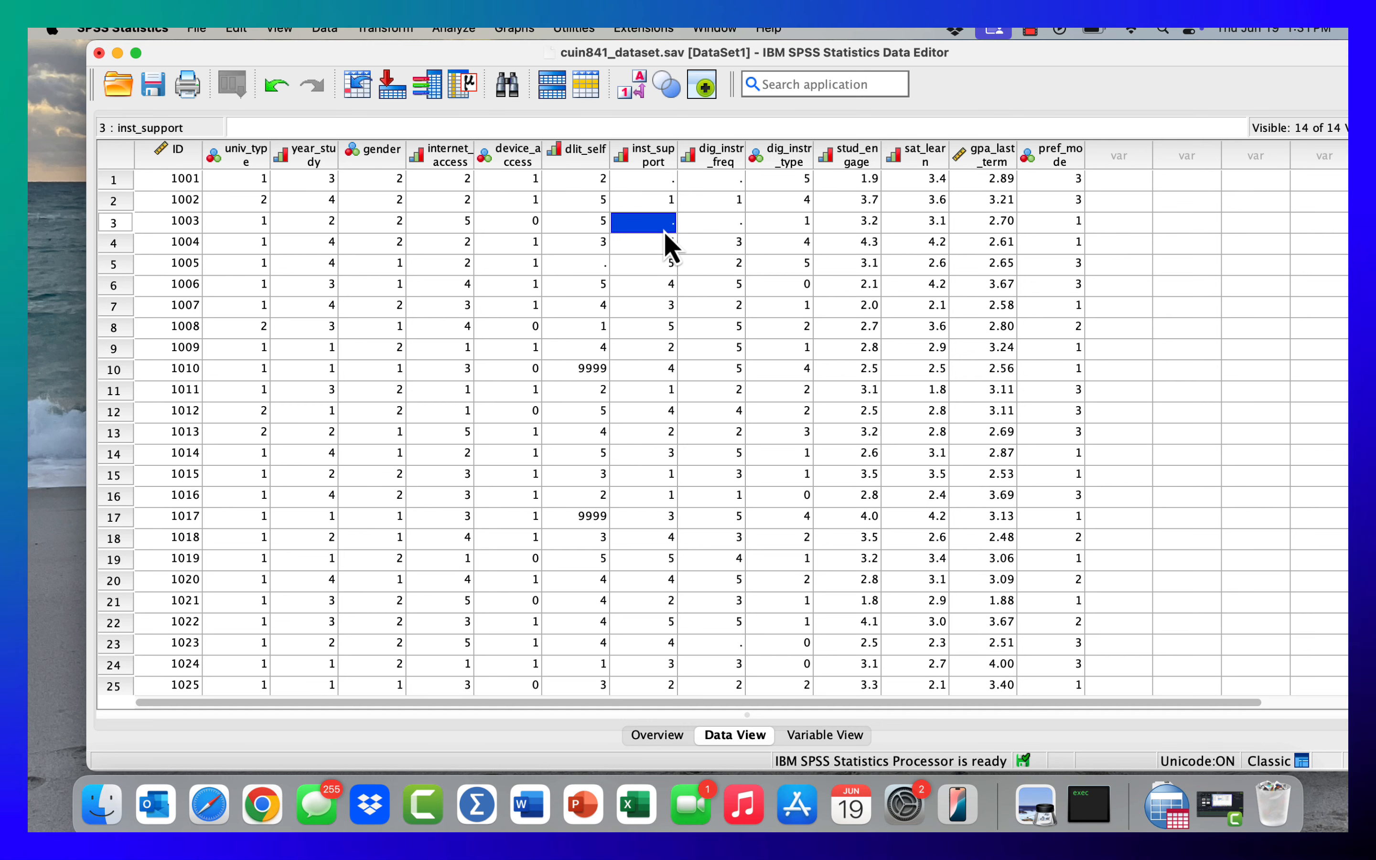
click(720, 231)
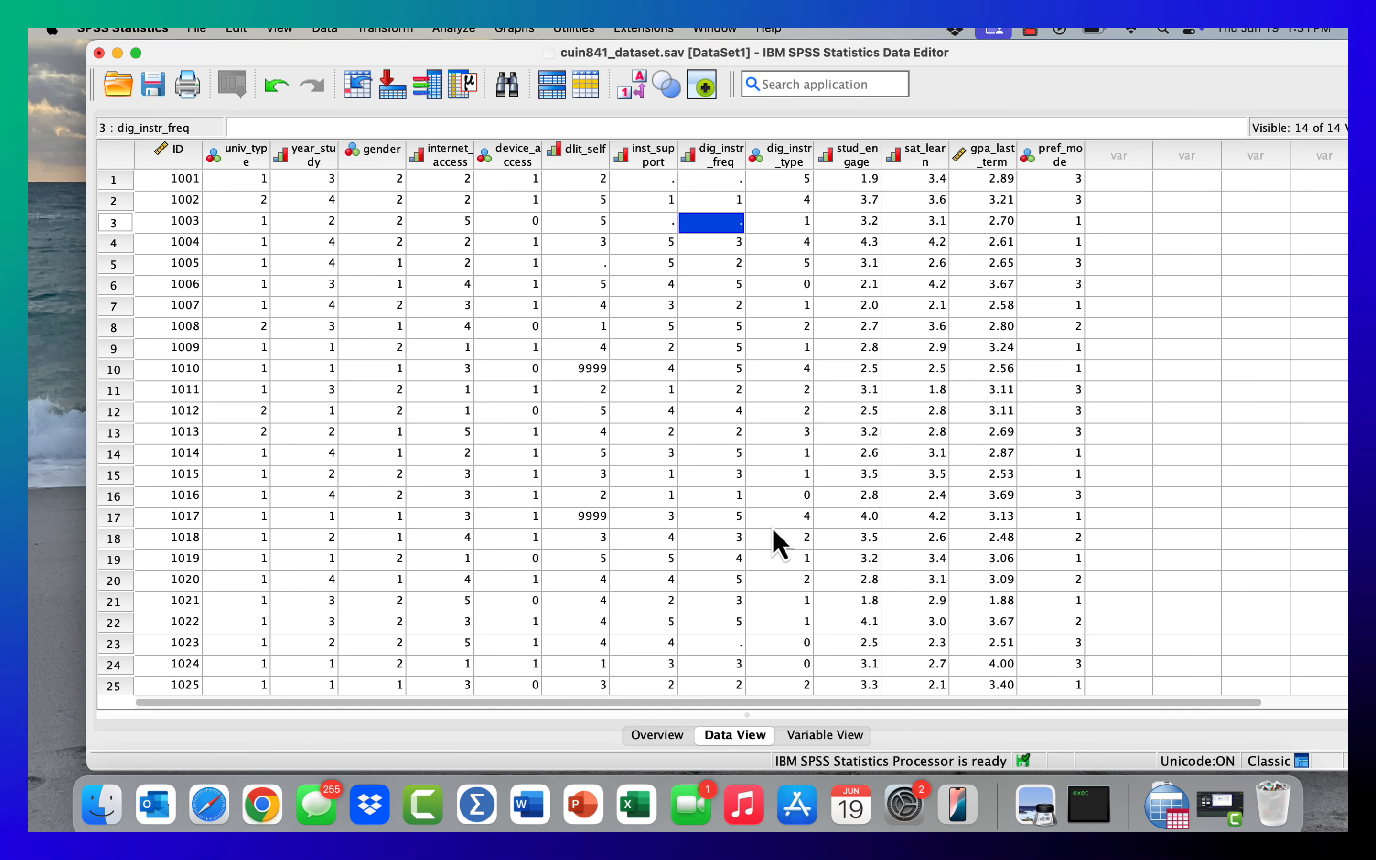
- Enter the missing-data code 9999 for inst_support in rows 3 and 1
click(644, 223)
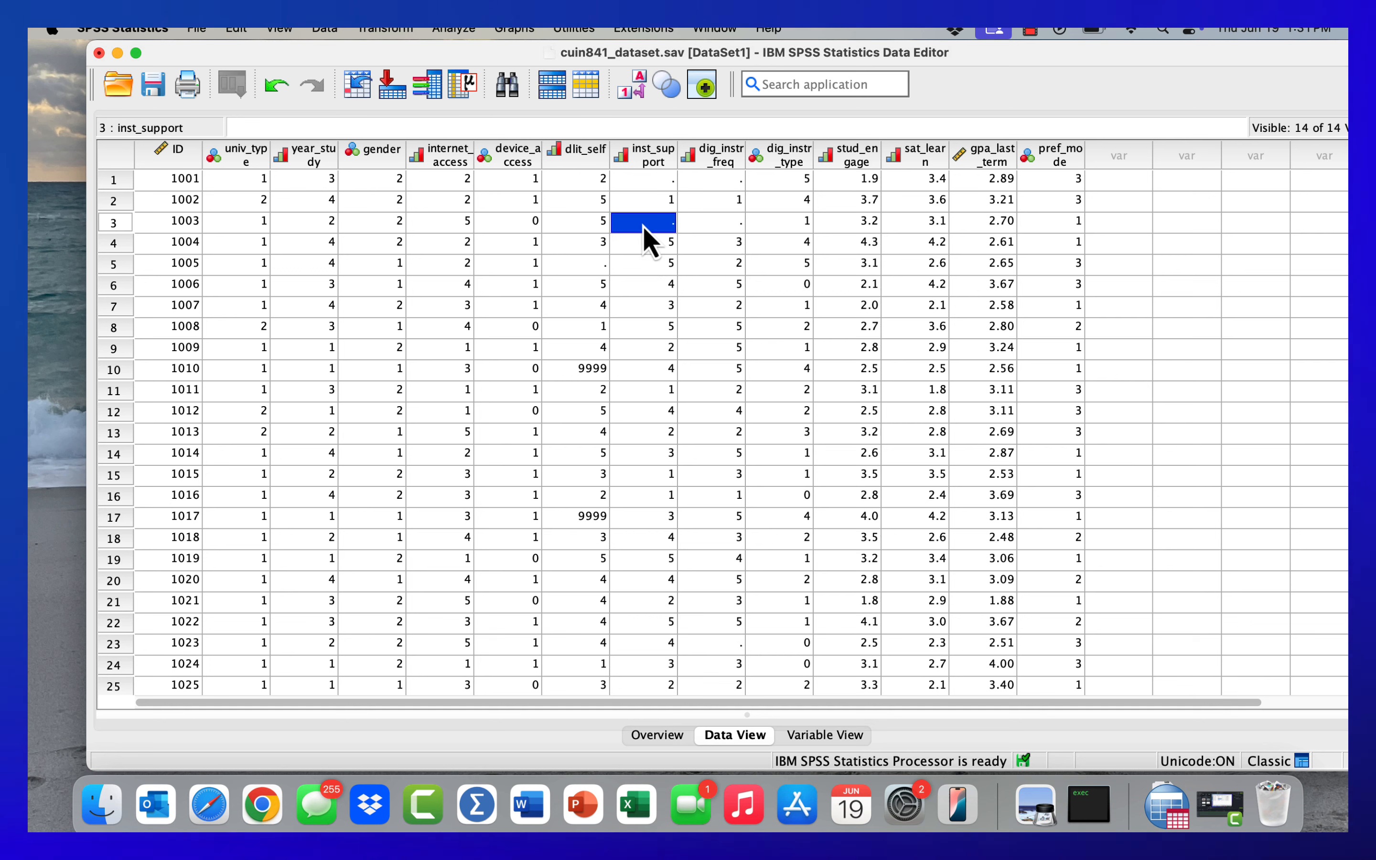
text(9999)
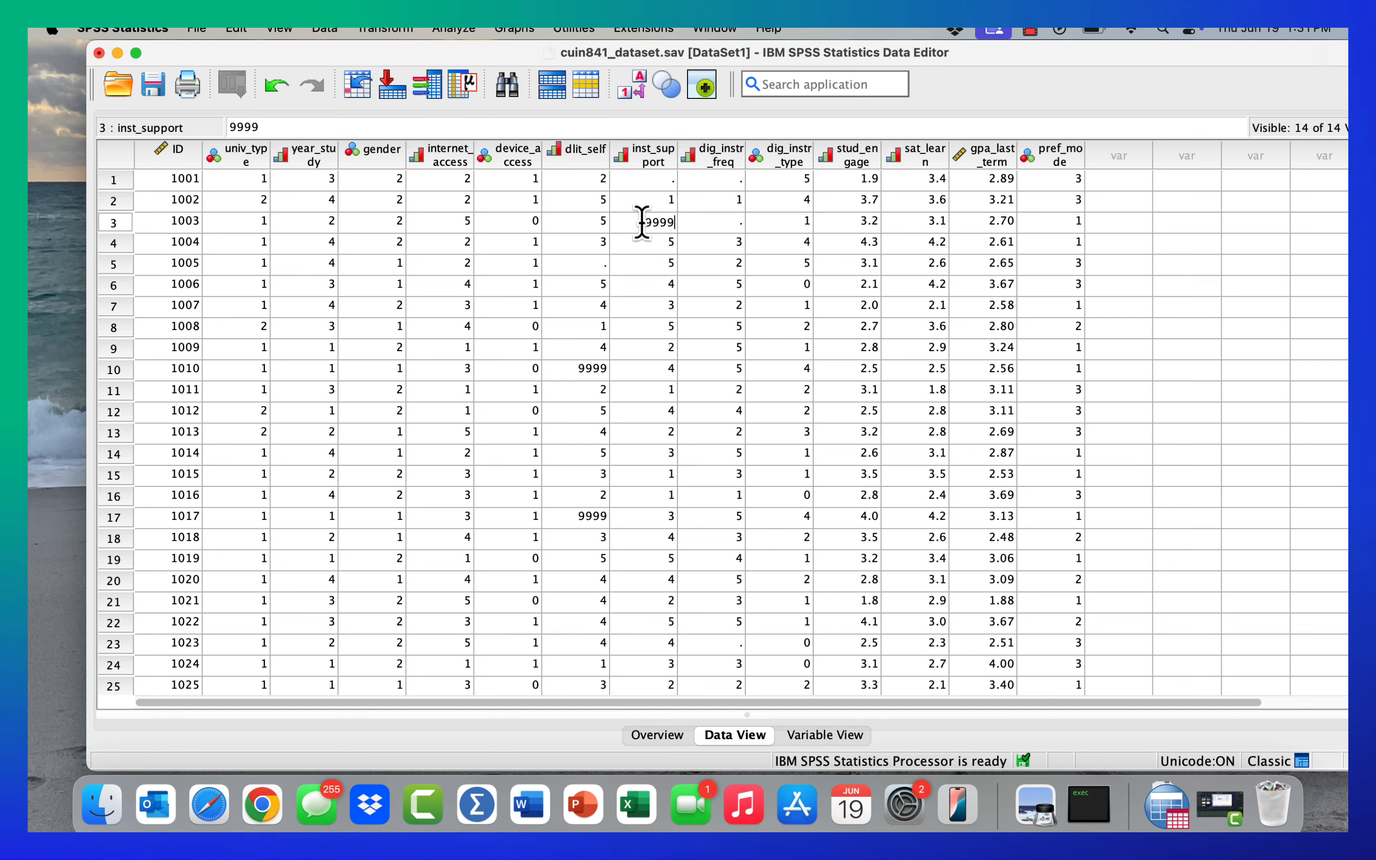
key(Return)
click(661, 179)
text(0)
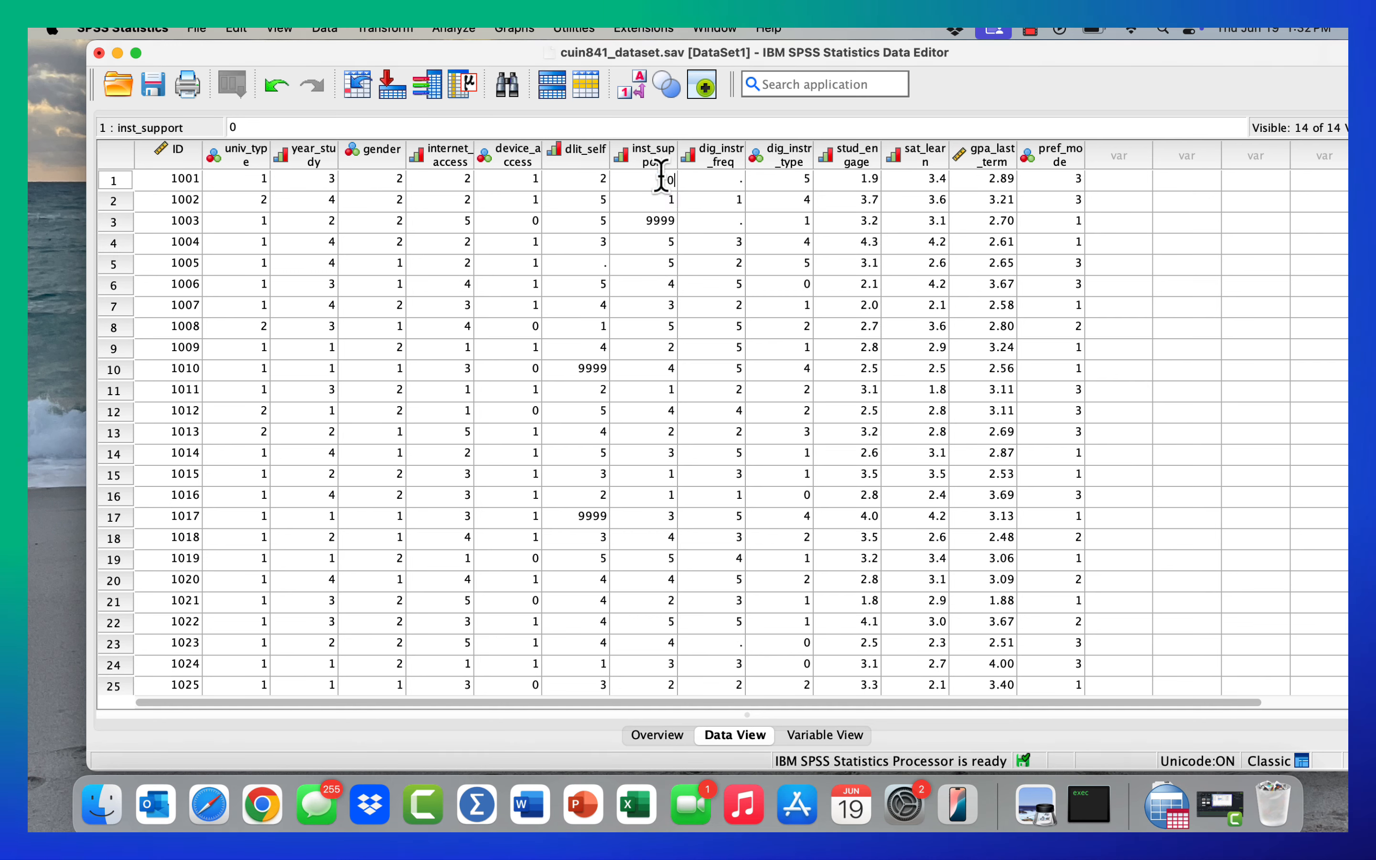
text(9999)
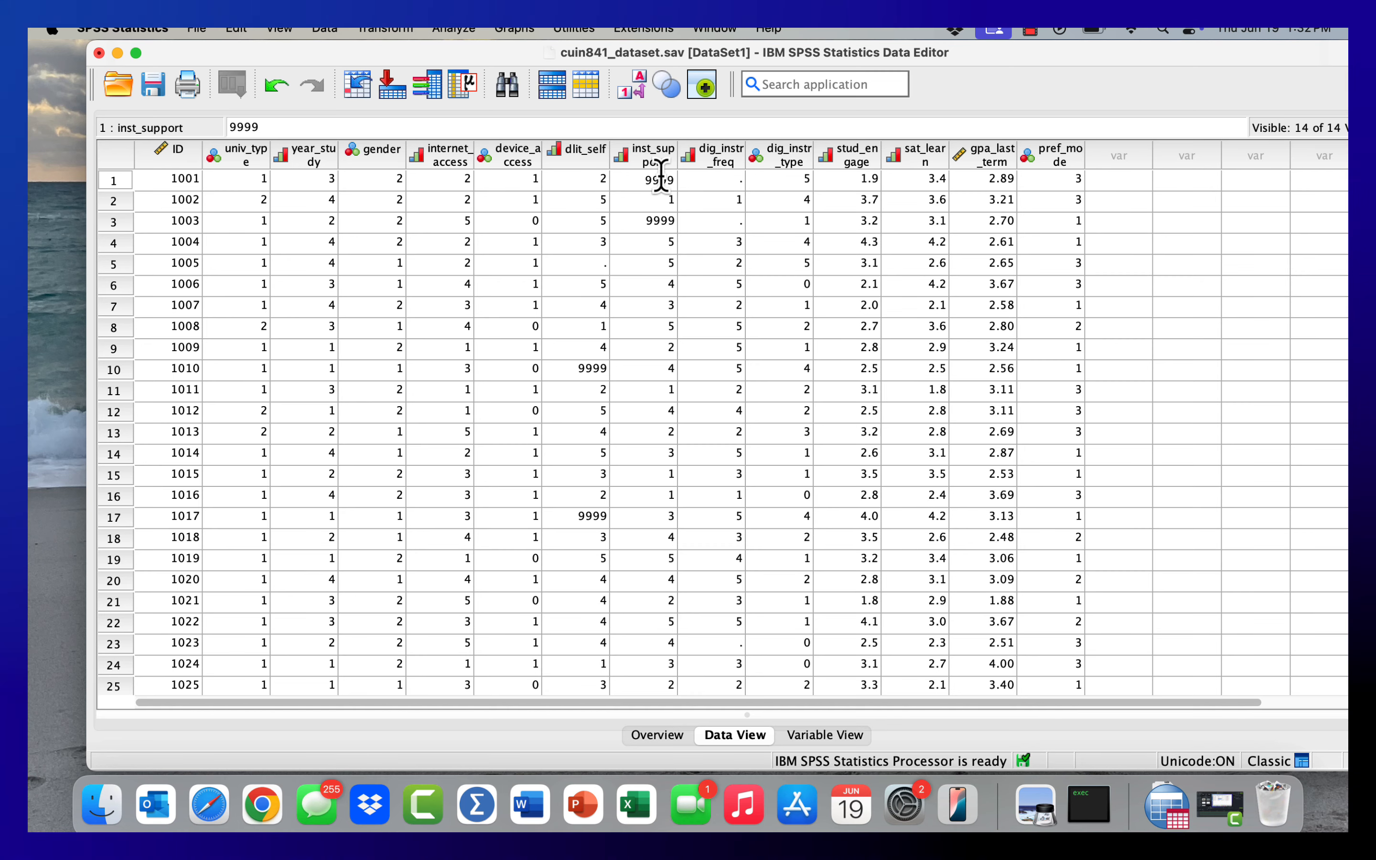
key(Return)
- Enter the missing-data code 9999 for dig_instr_freq in row 1
click(724, 180)
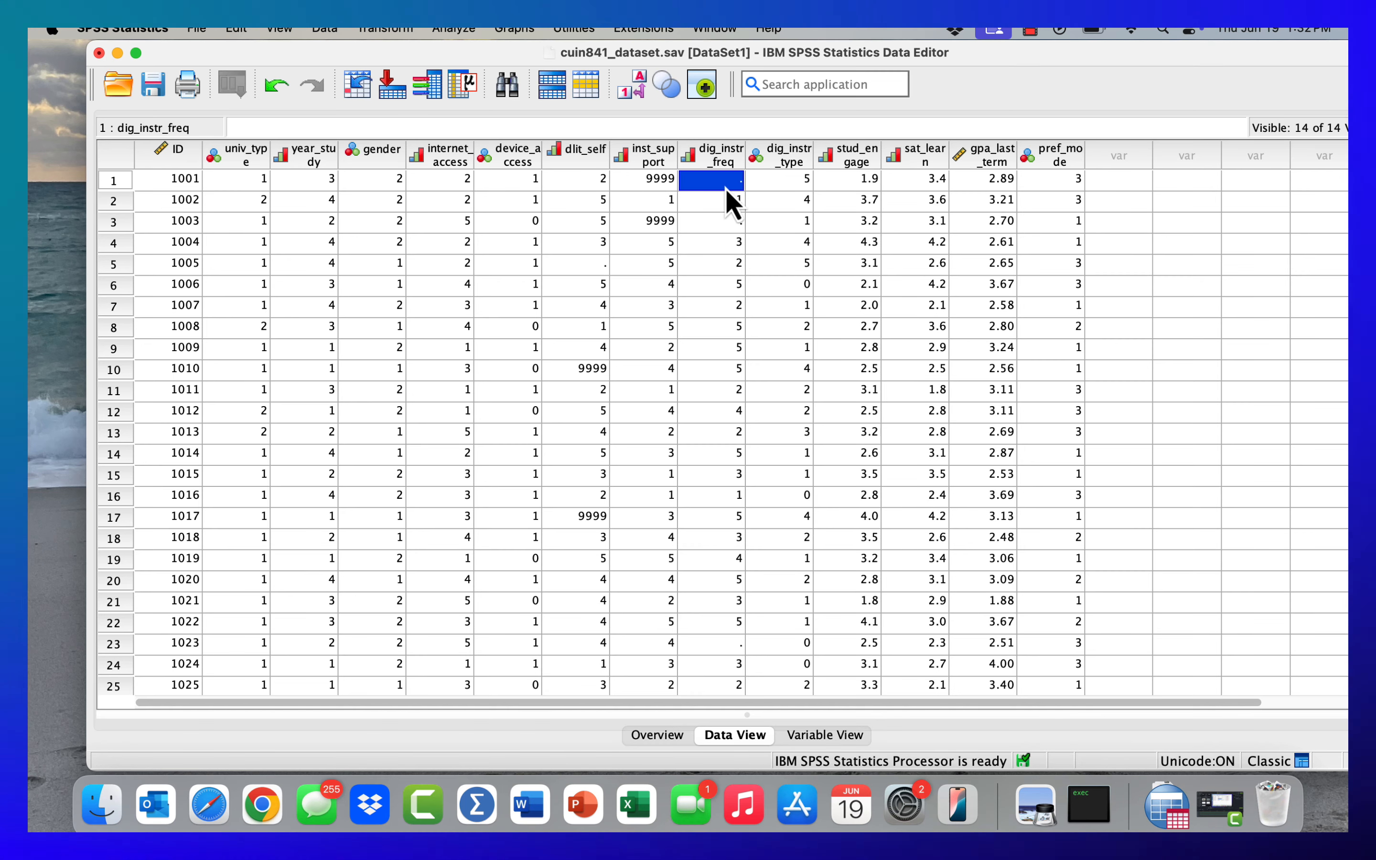
text(9)
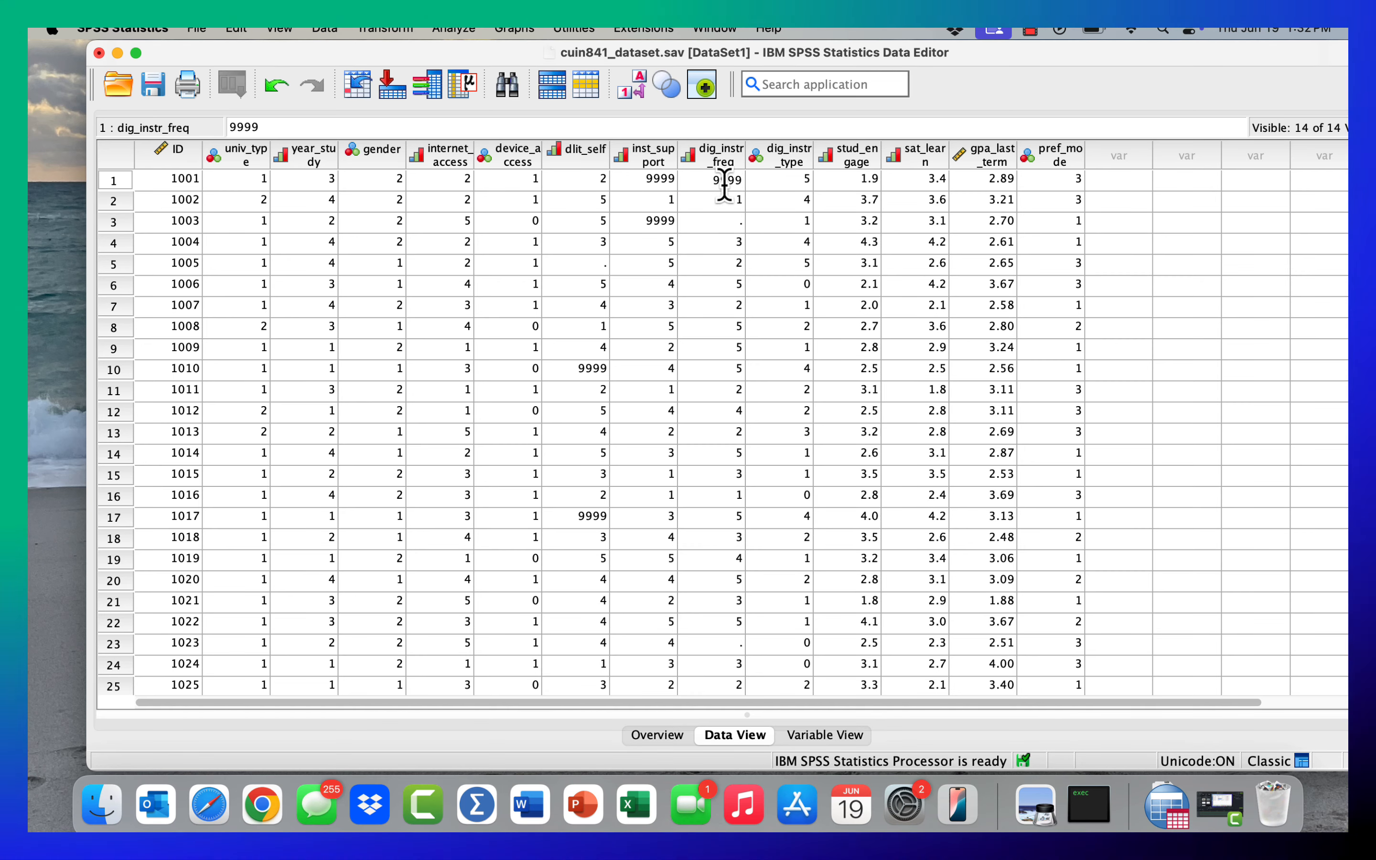
text(999)
key(Return)
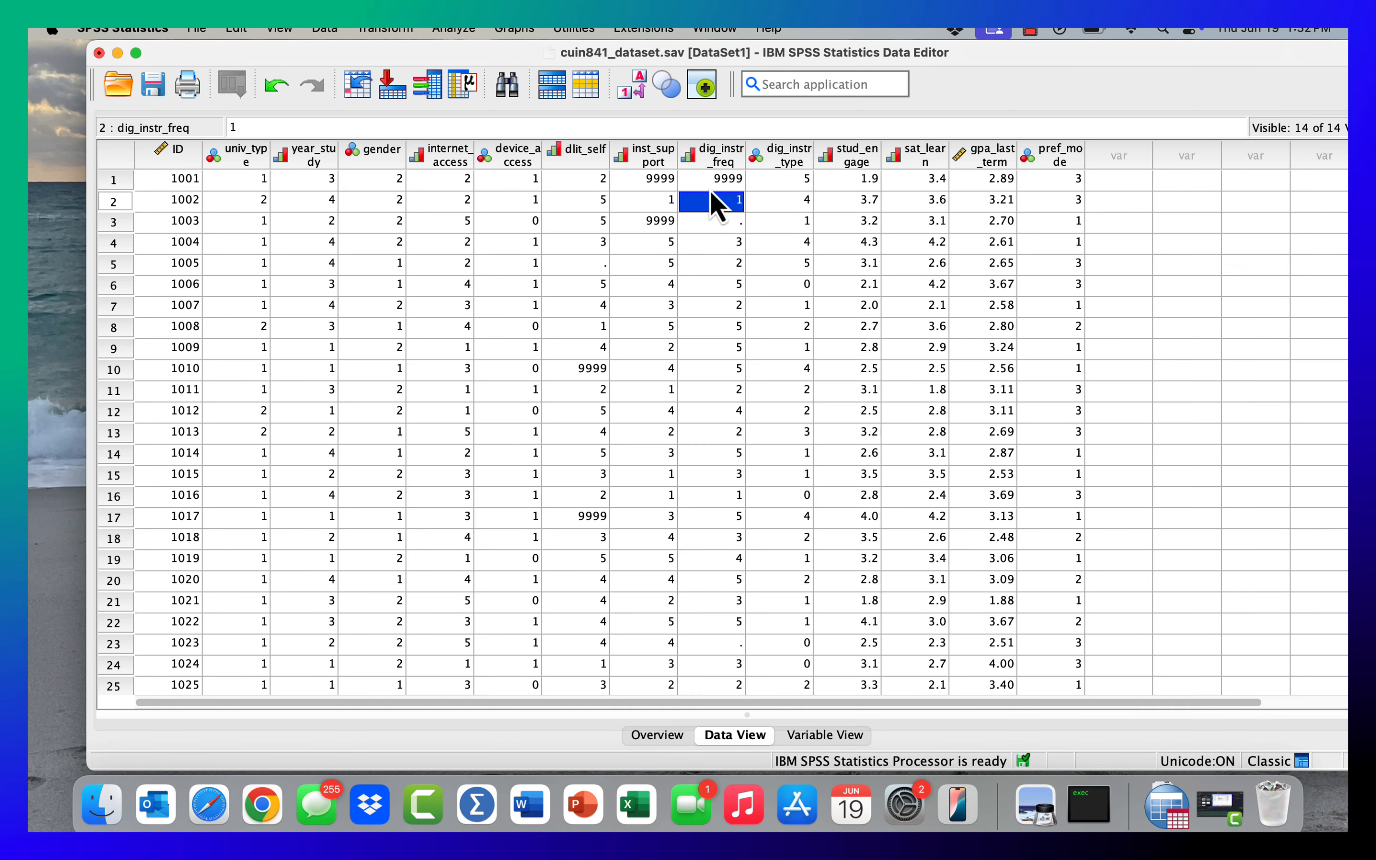
- Switch to Variable View and review the value labels of univ_type without changing them
click(834, 735)
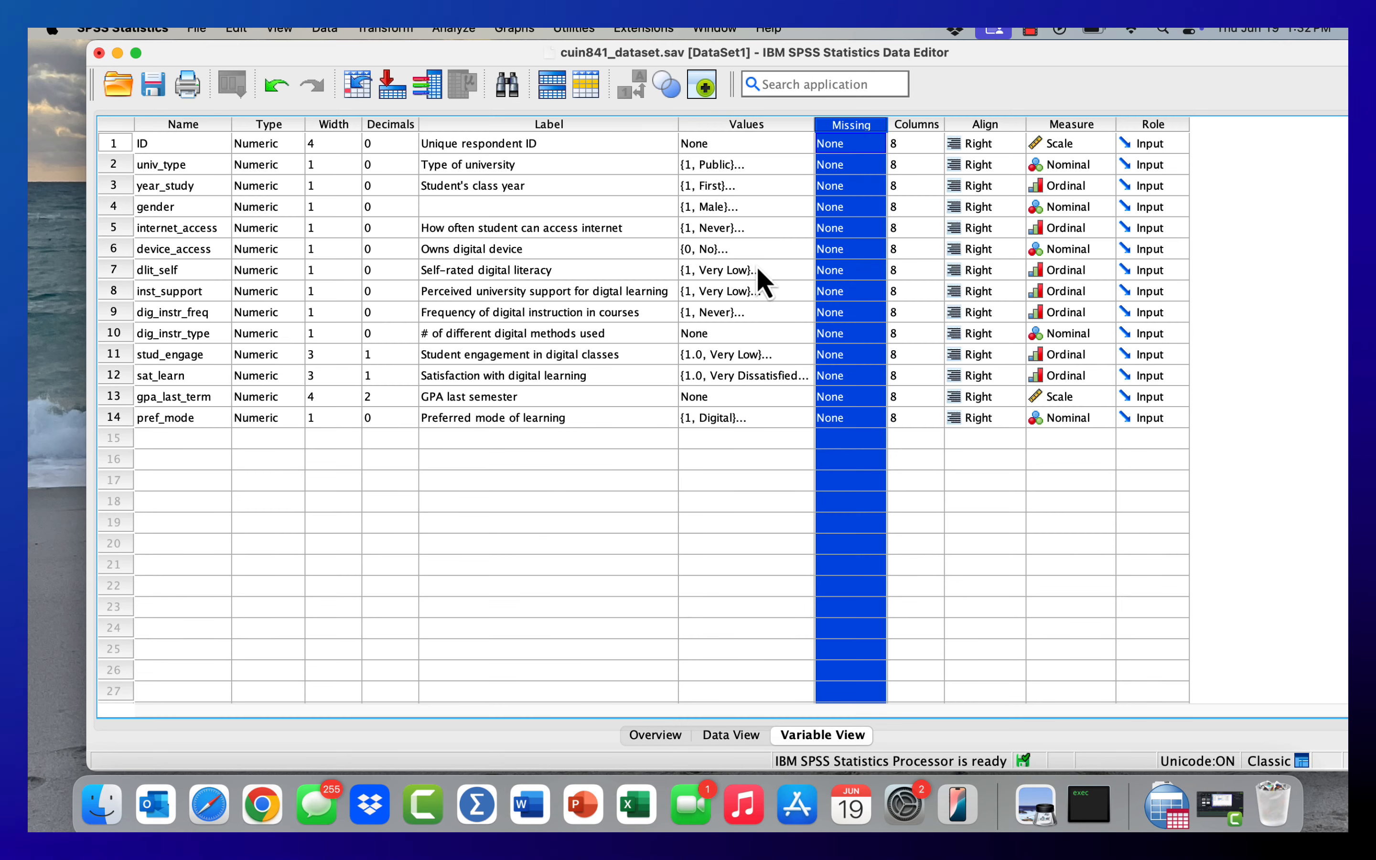
click(805, 169)
click(802, 167)
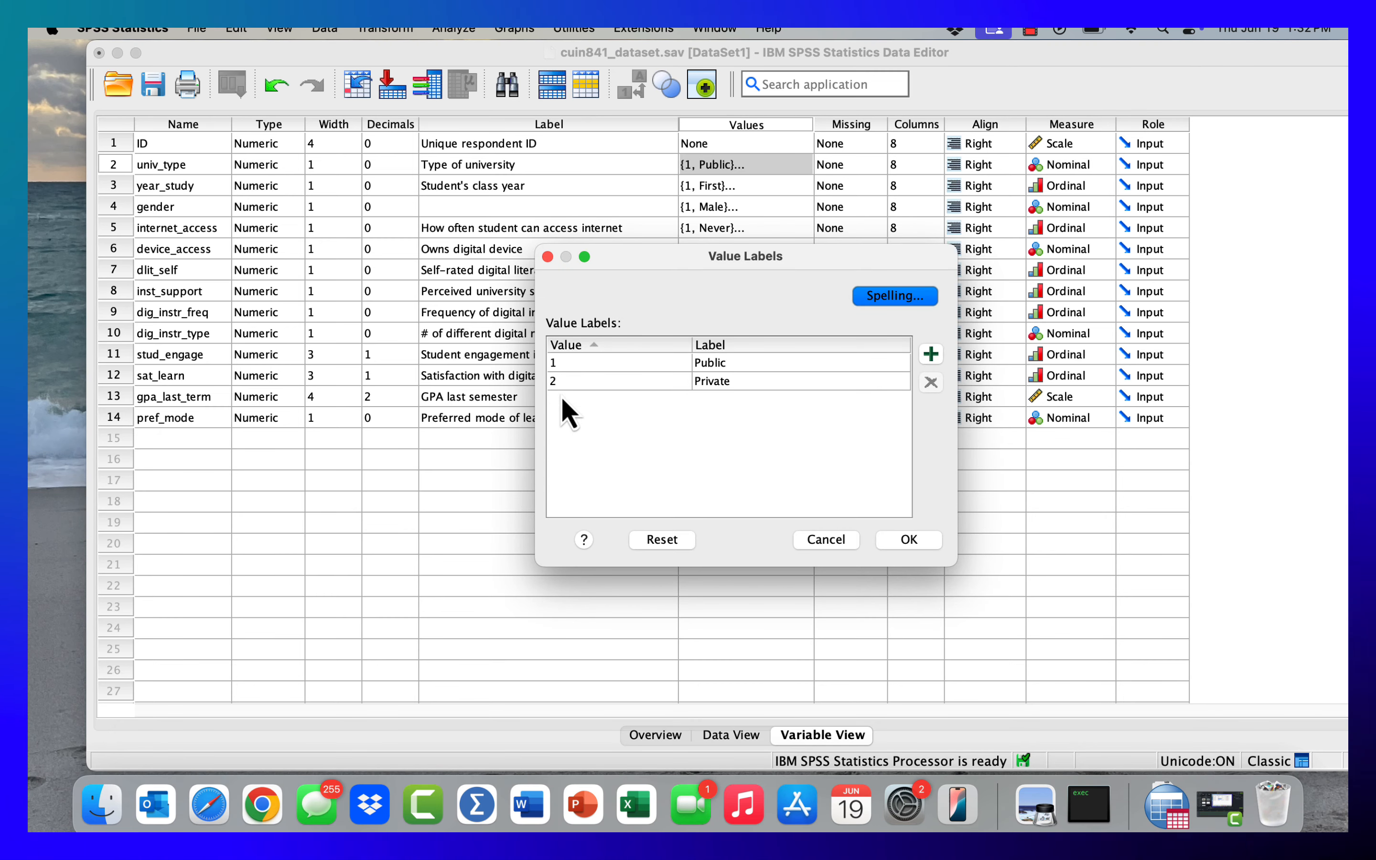
click(556, 368)
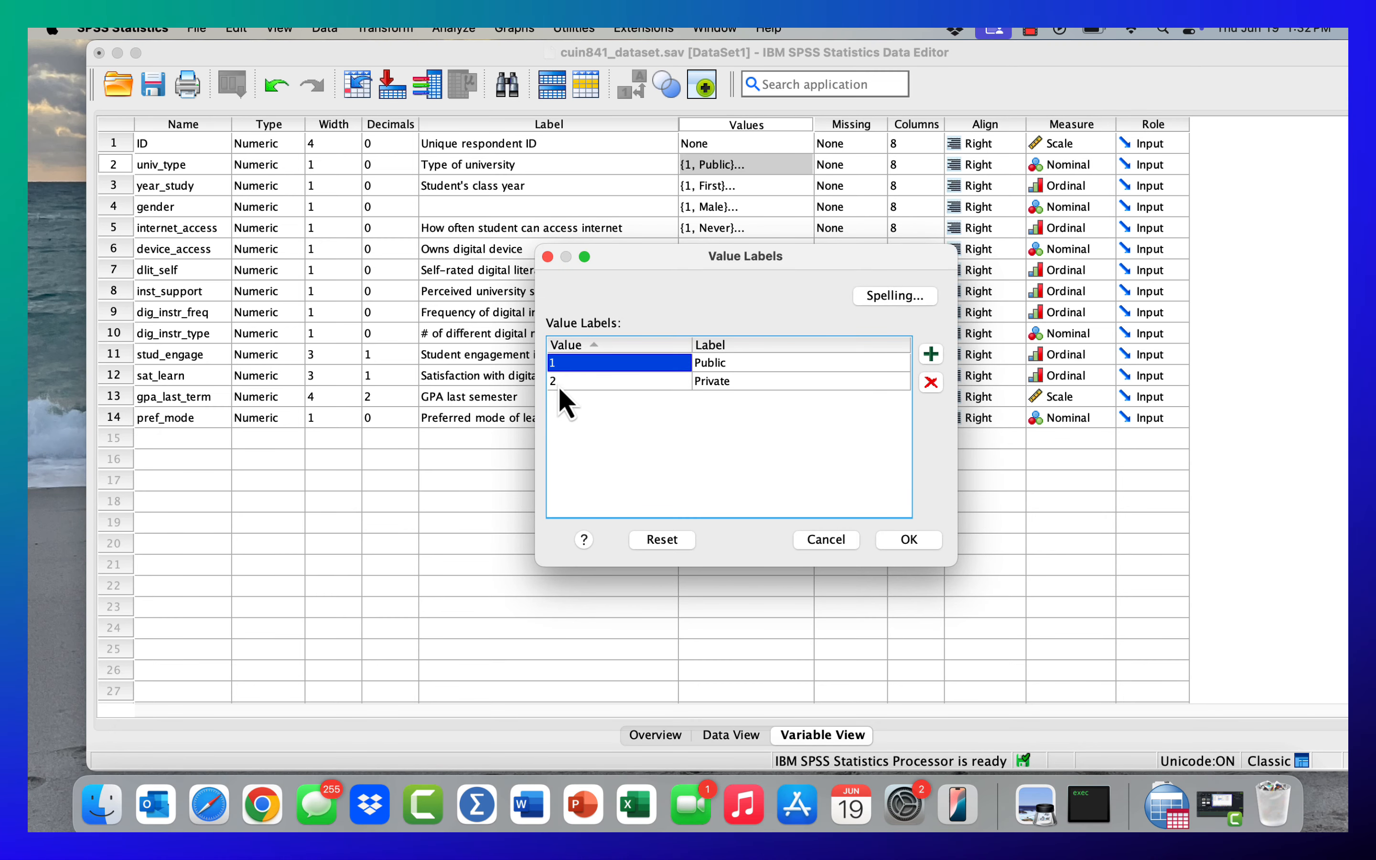
click(559, 382)
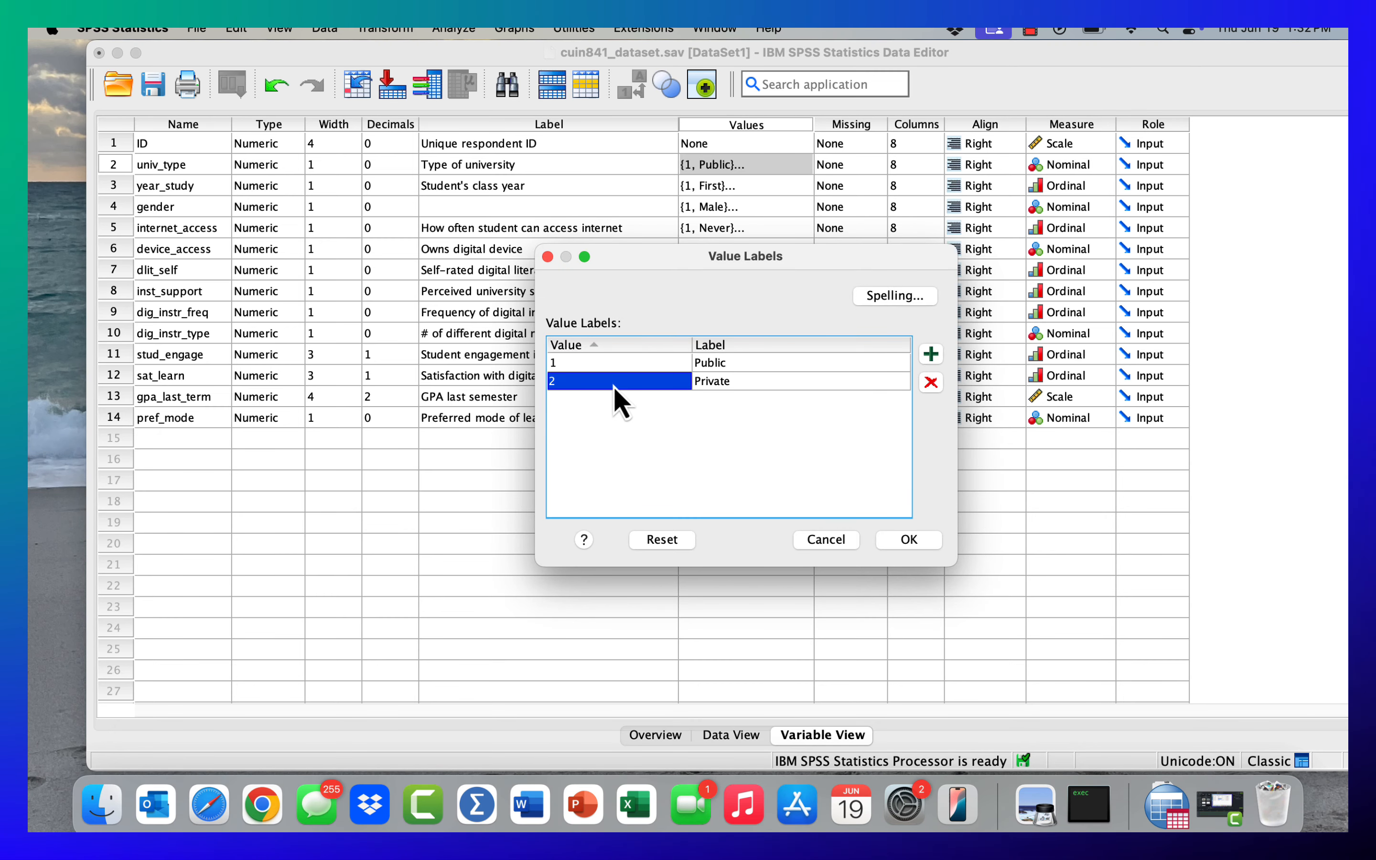
click(823, 540)
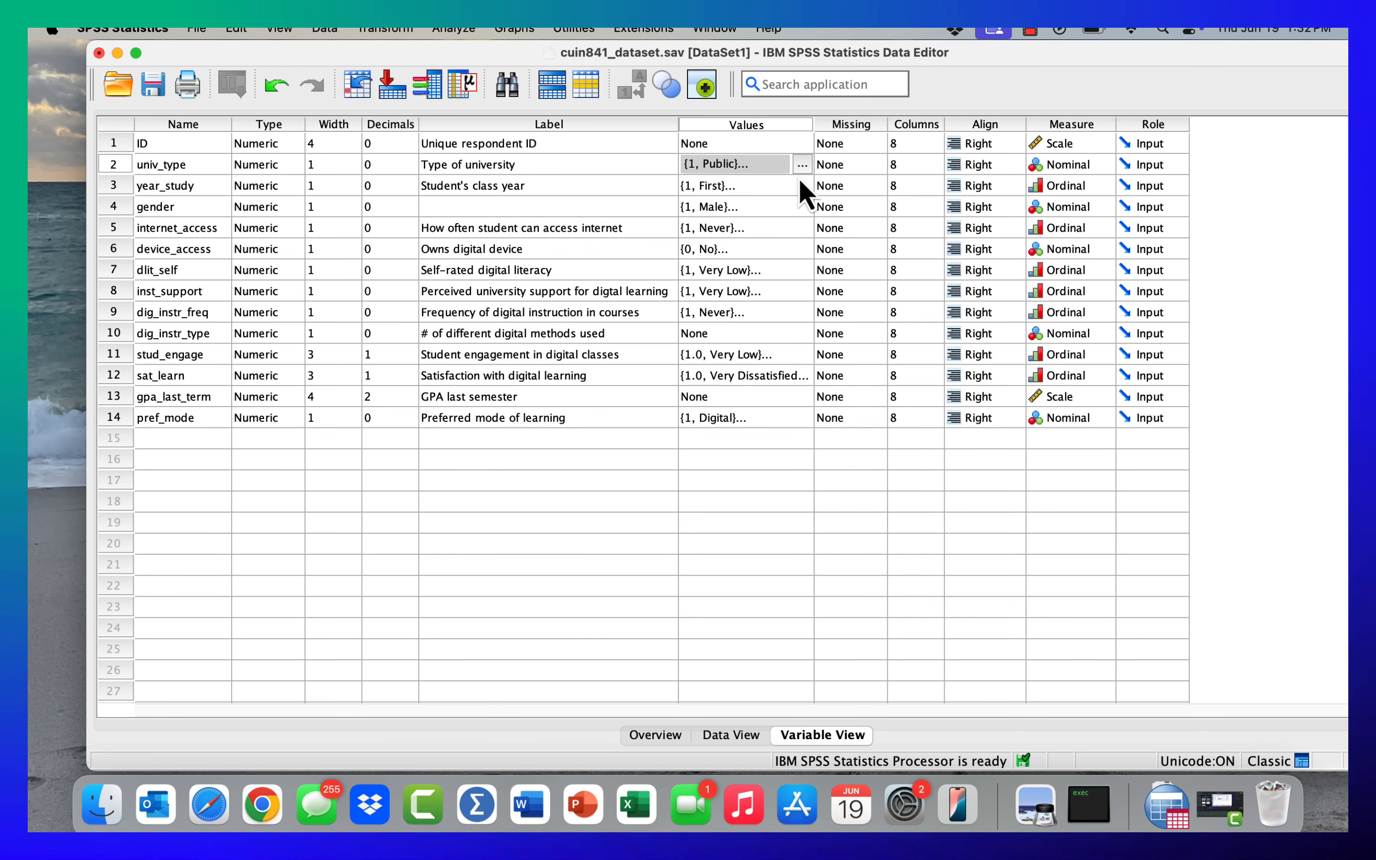
- Define 9999 as a discrete missing value for univ_type
click(876, 164)
click(875, 164)
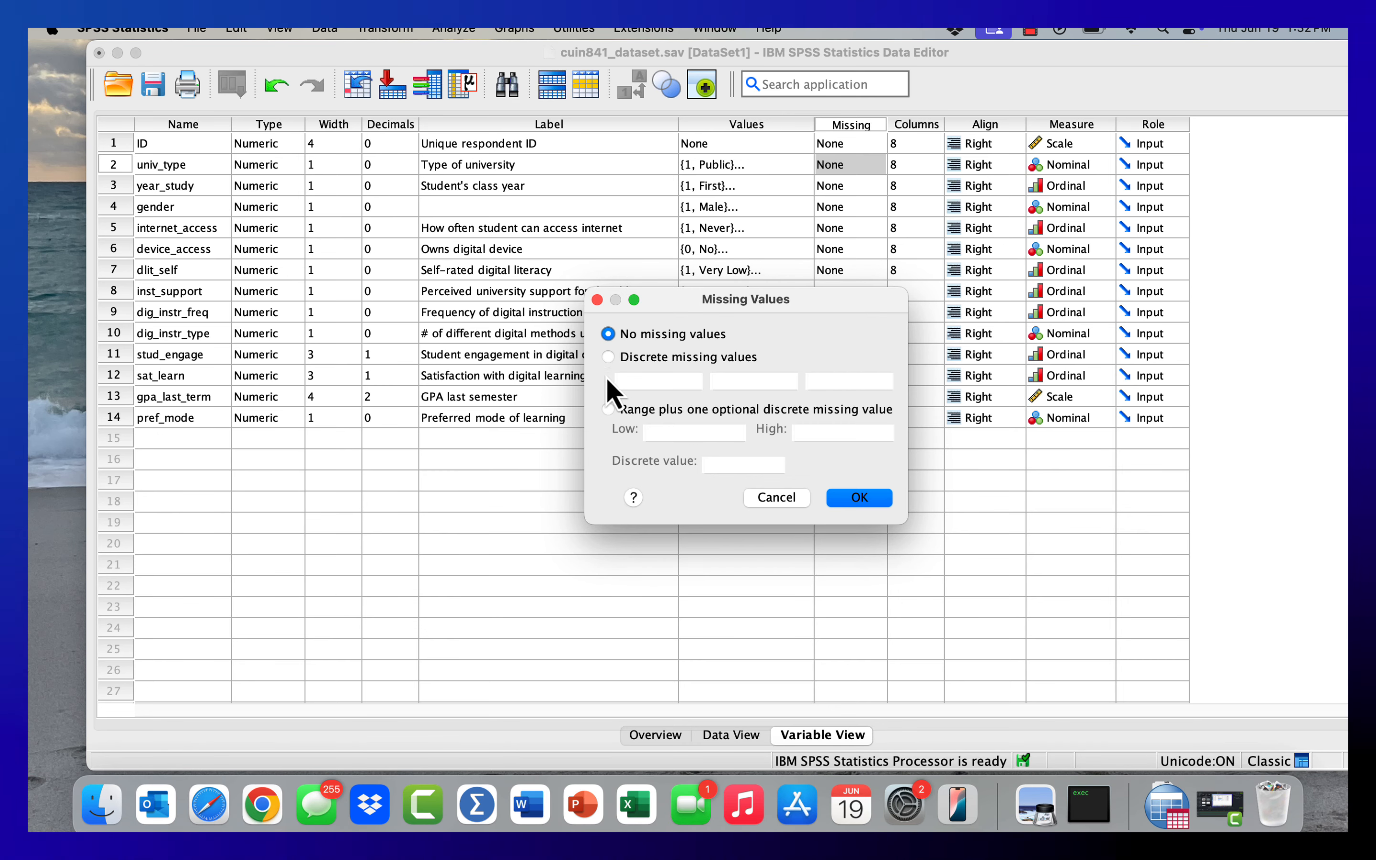
click(608, 357)
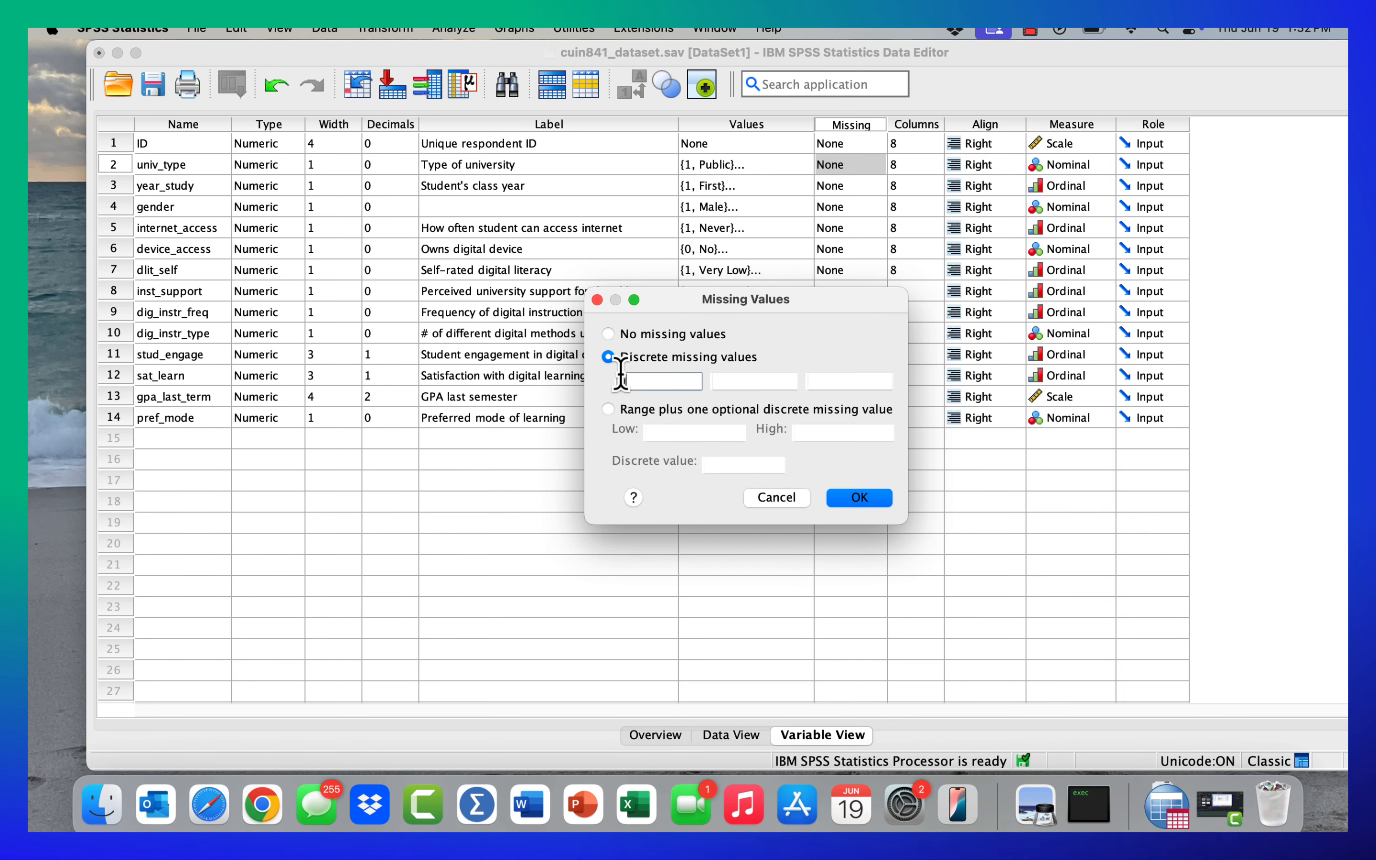
text(9999)
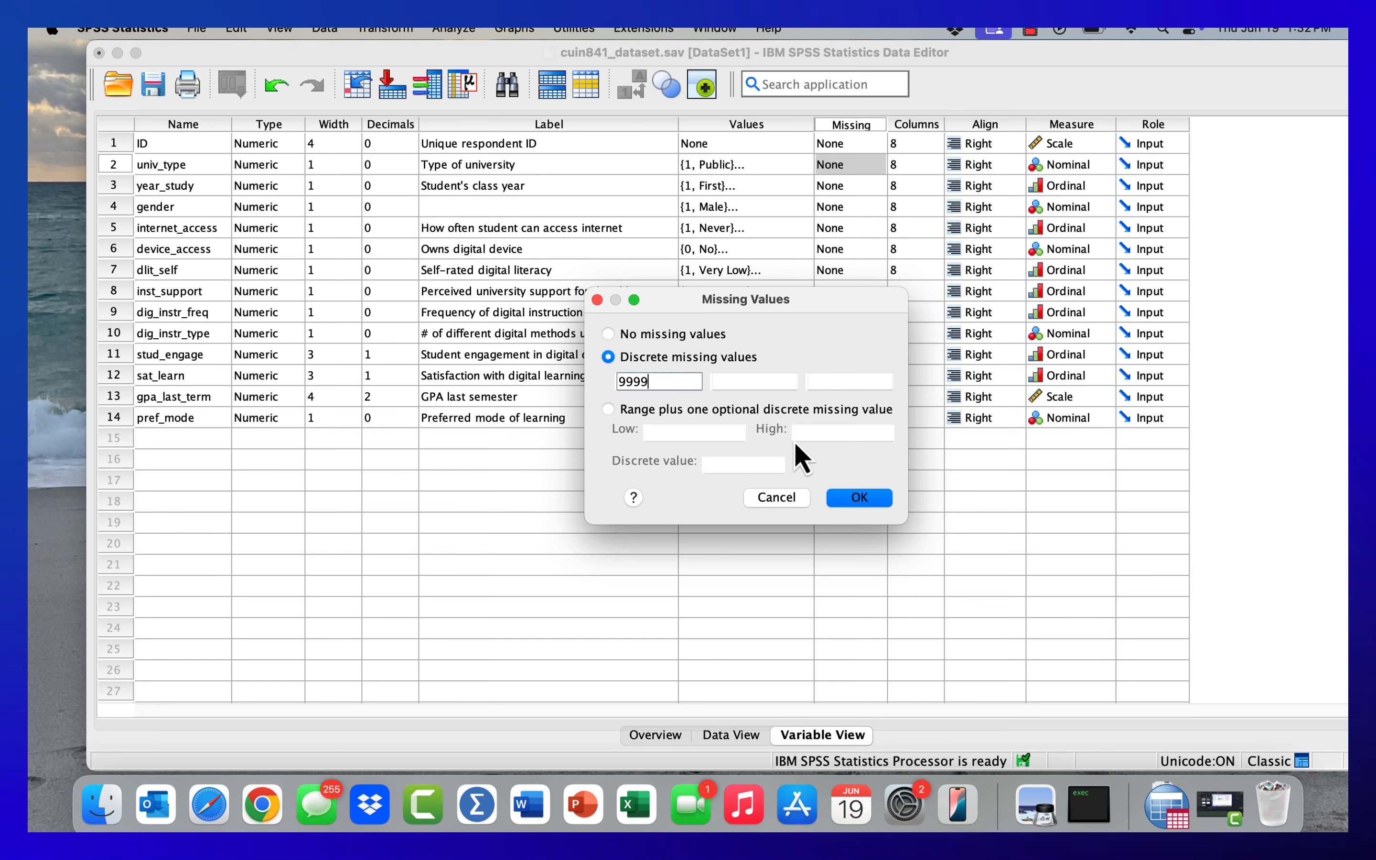
click(847, 503)
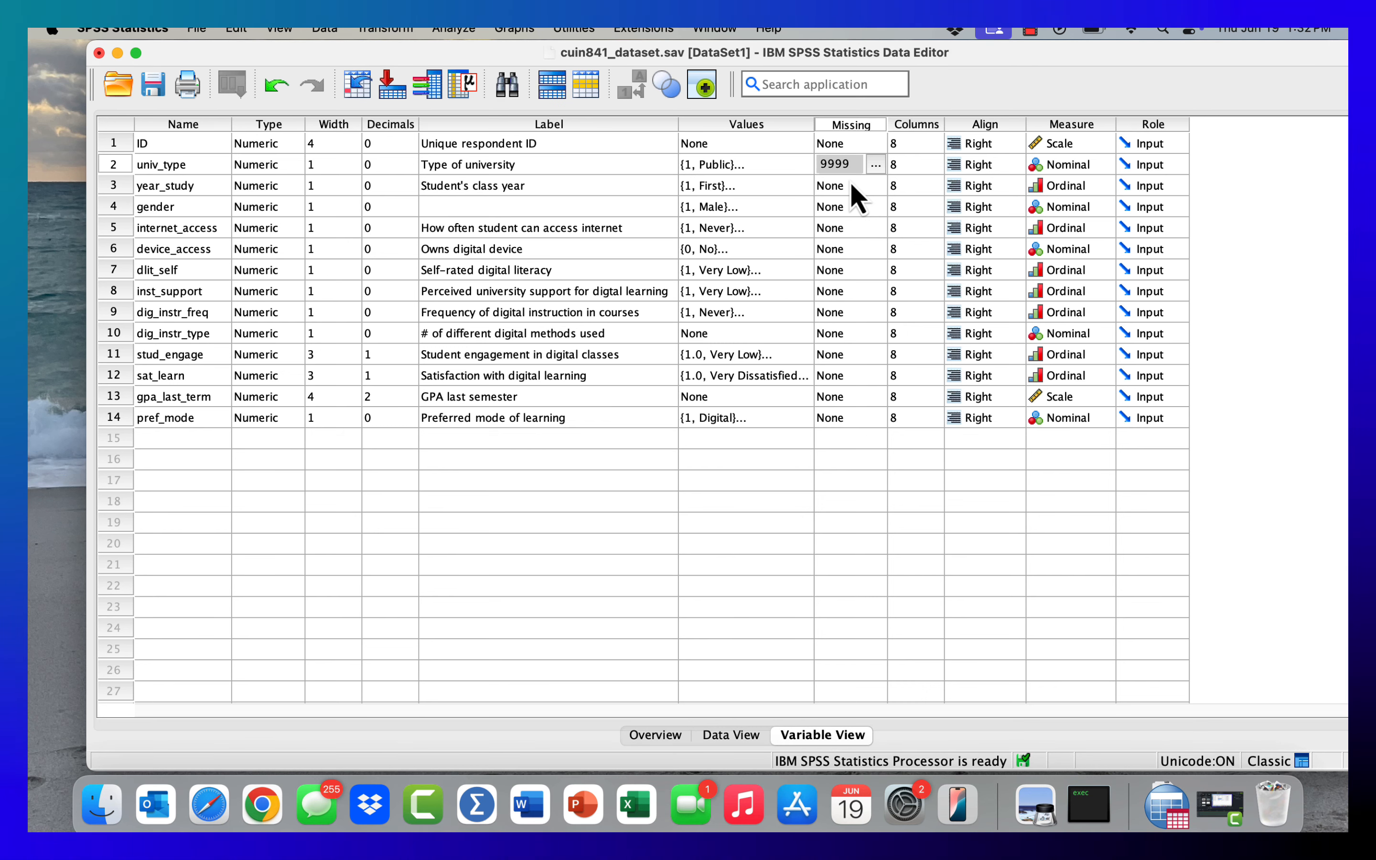
- Switch to Data View and highlight the inst_support cells in rows 2 to 6 in turn
click(731, 734)
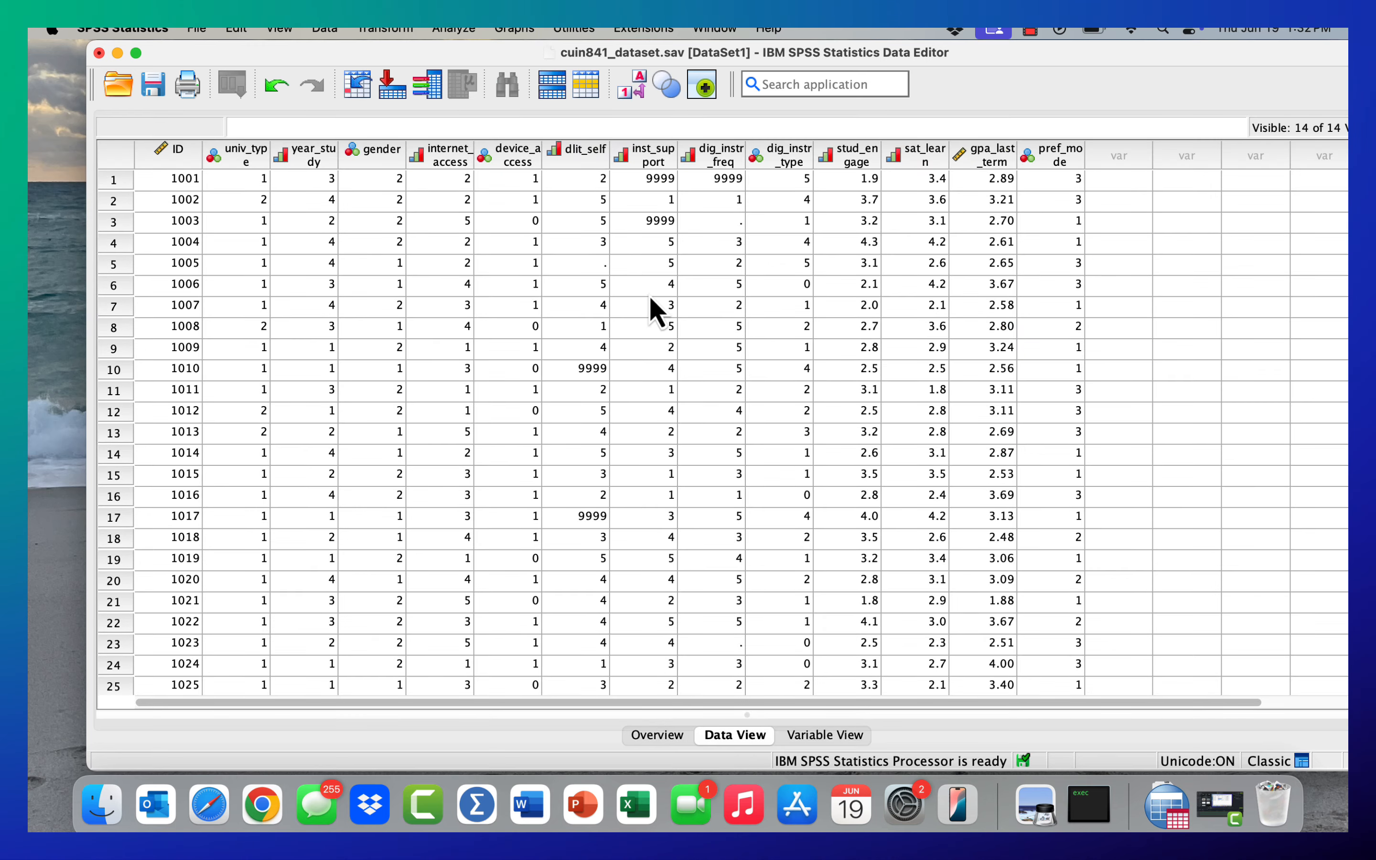
click(647, 223)
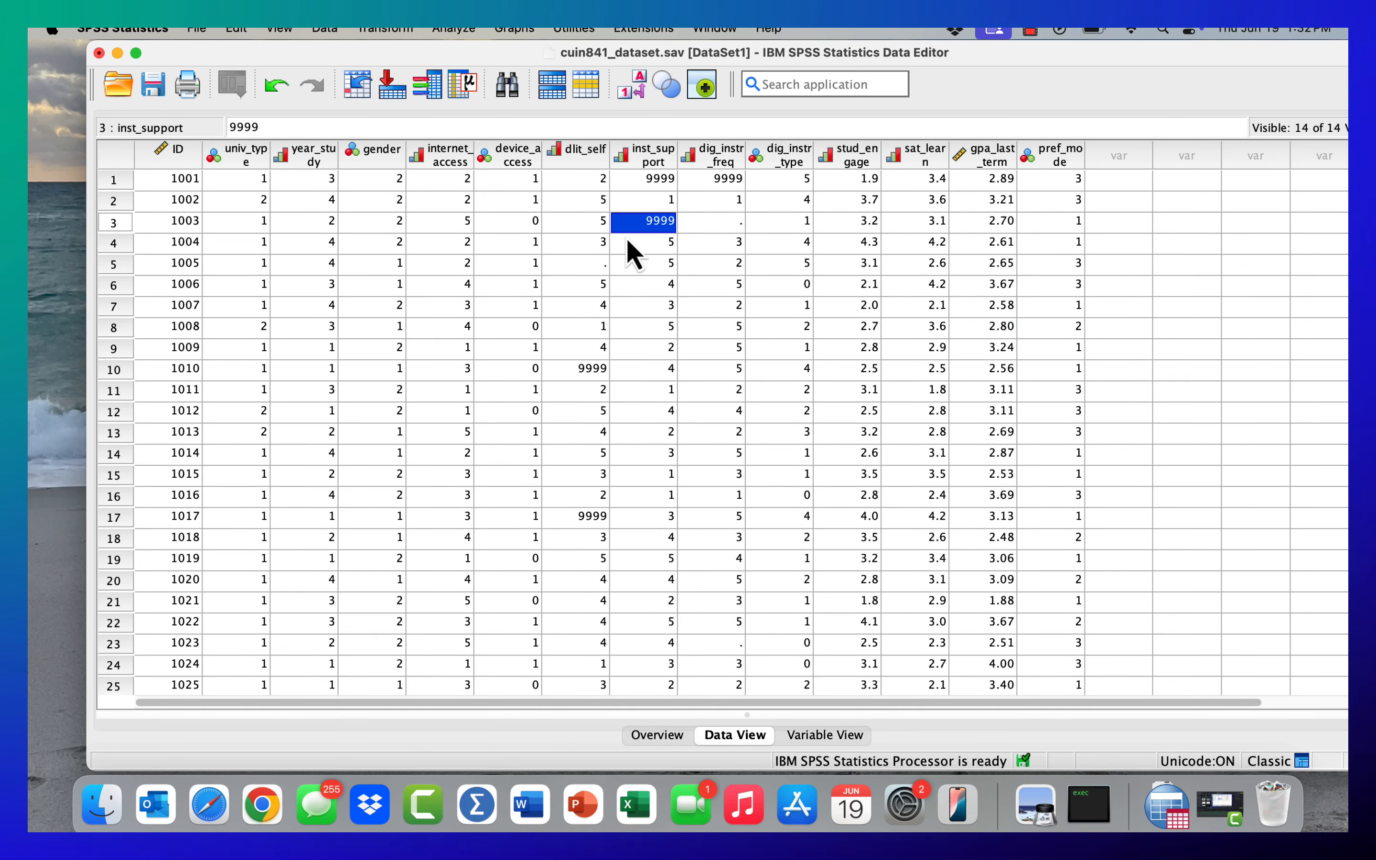
click(651, 203)
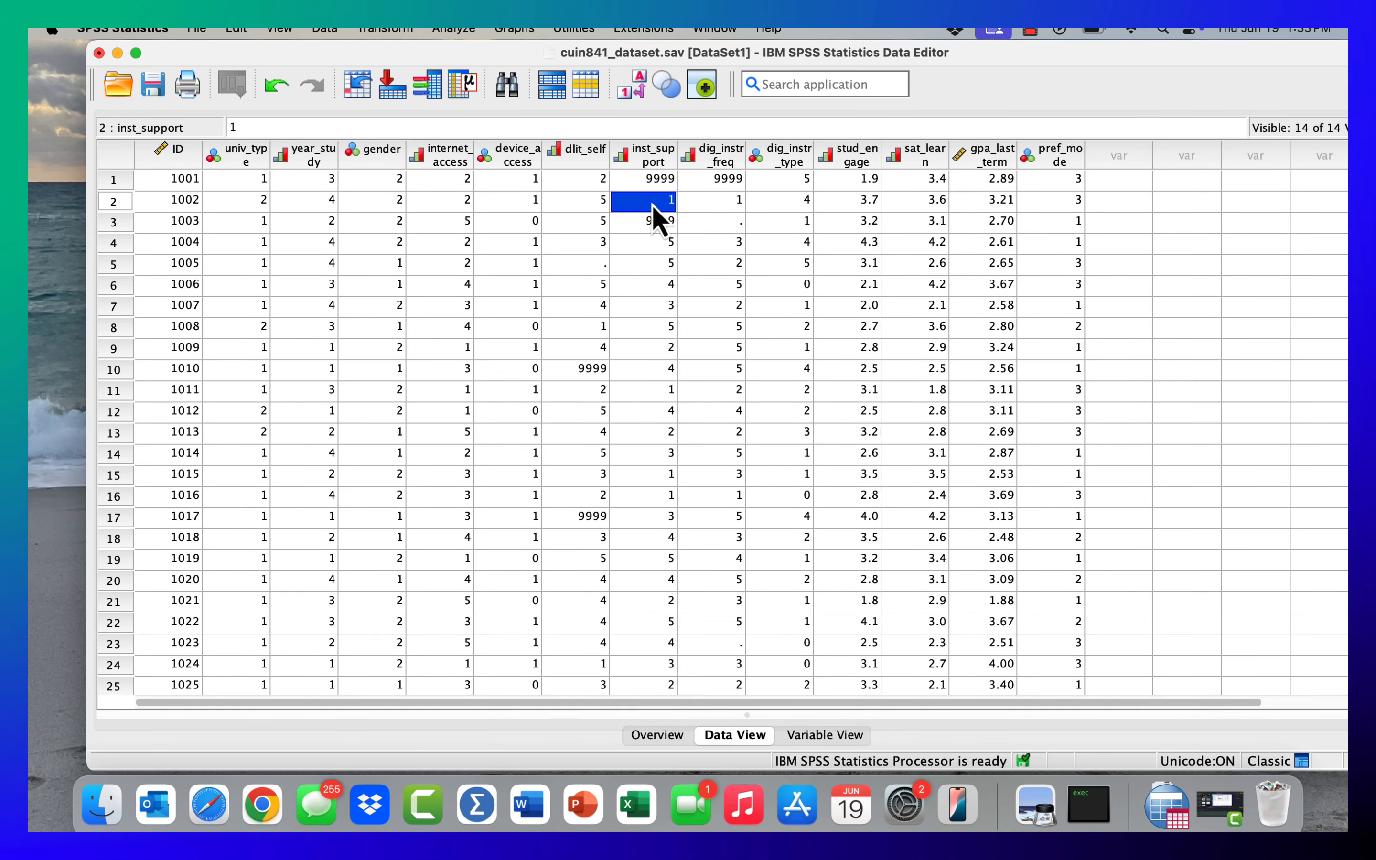
click(649, 227)
click(652, 245)
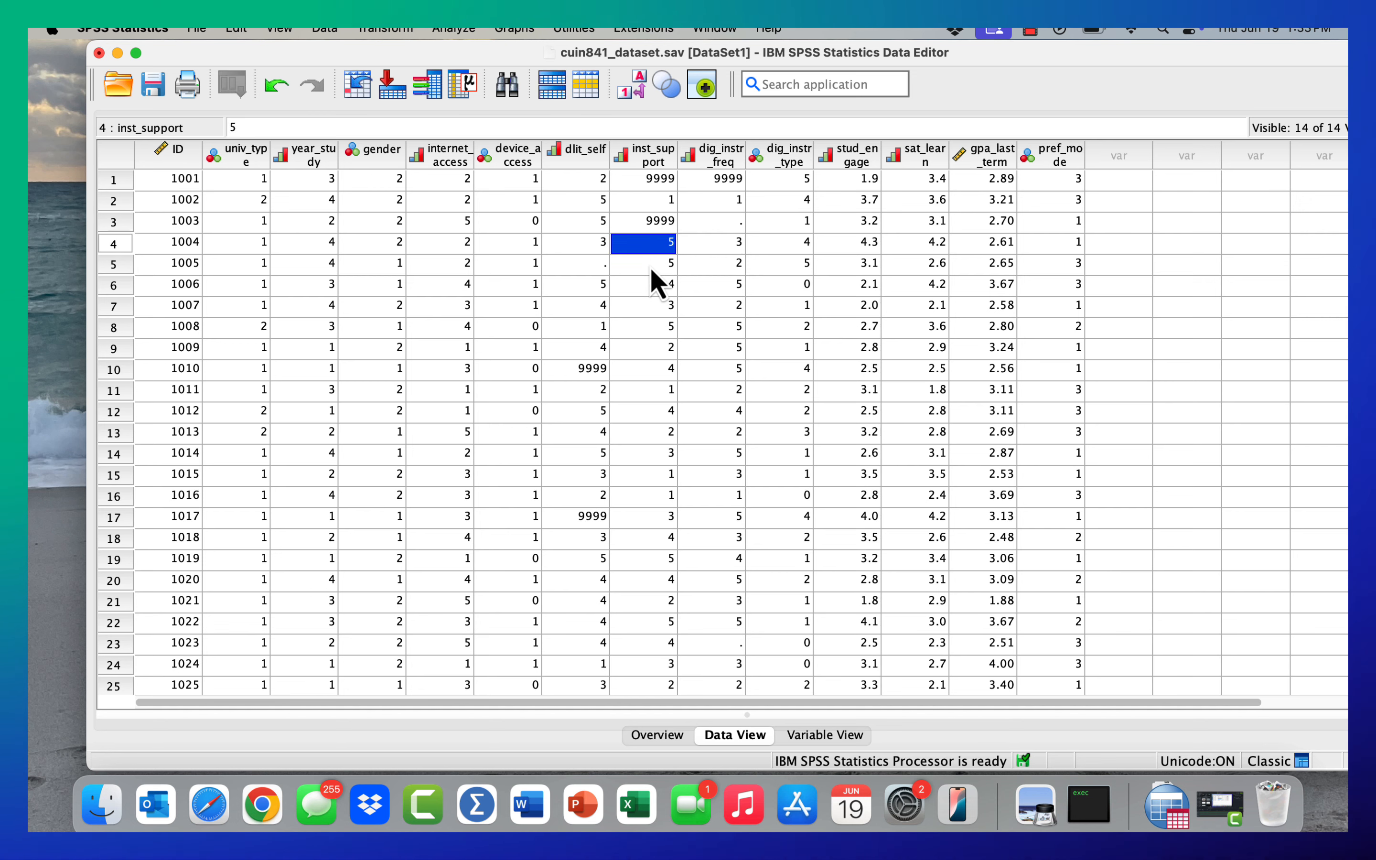
click(650, 266)
click(649, 286)
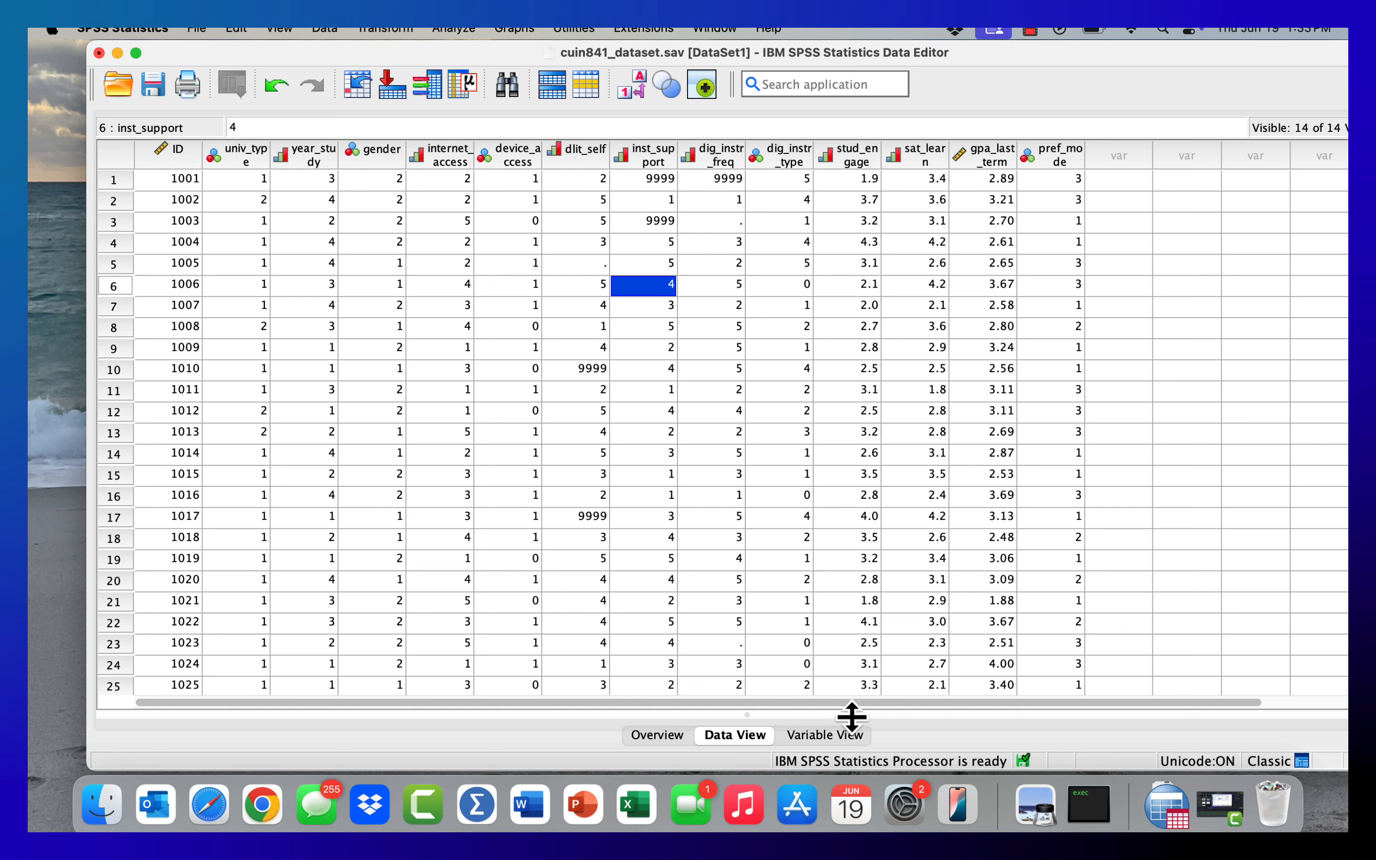
- Review the missing-value definition of univ_type in Variable View without changing it, and compare it with the coded cells in Data View
click(812, 742)
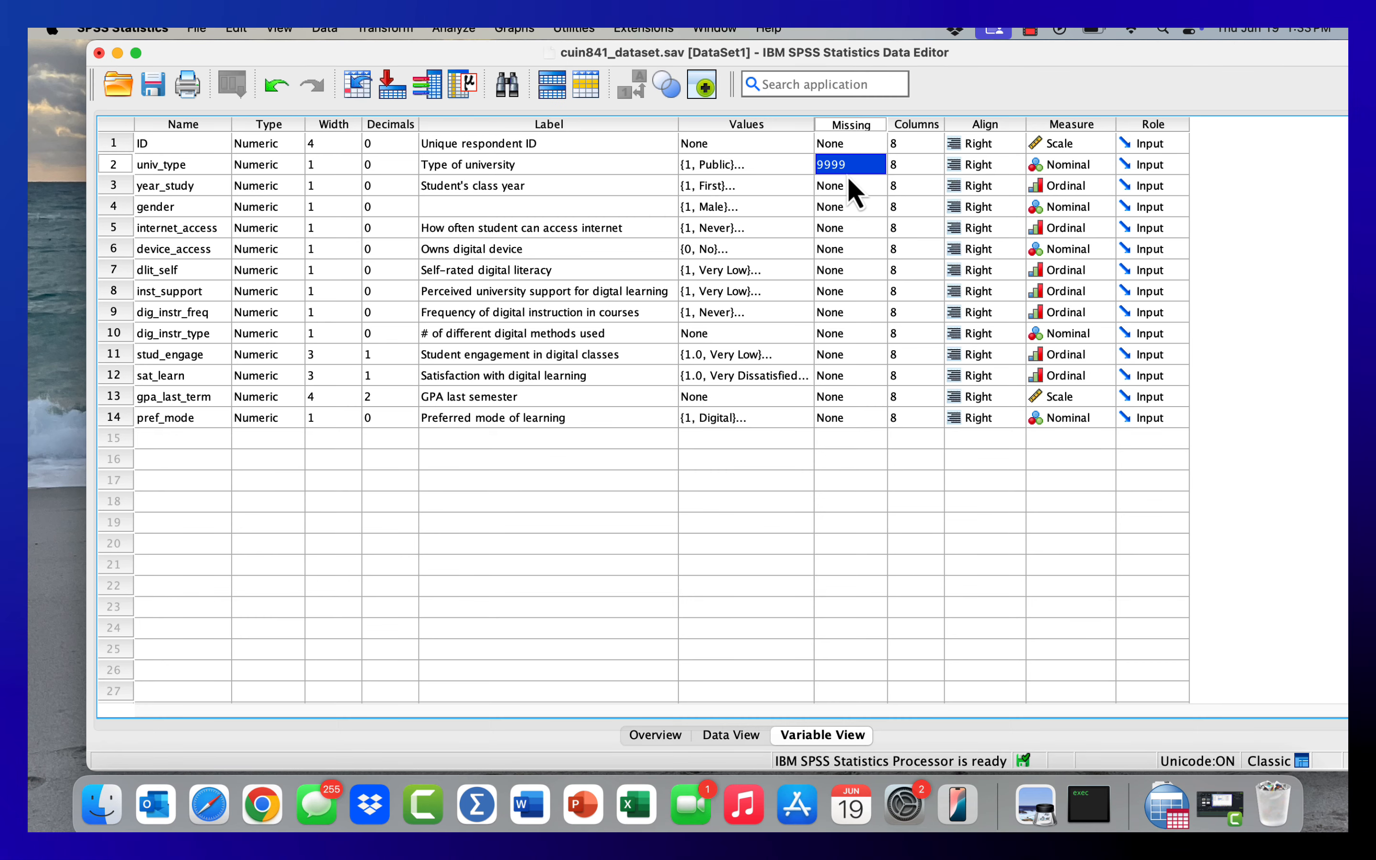
click(862, 183)
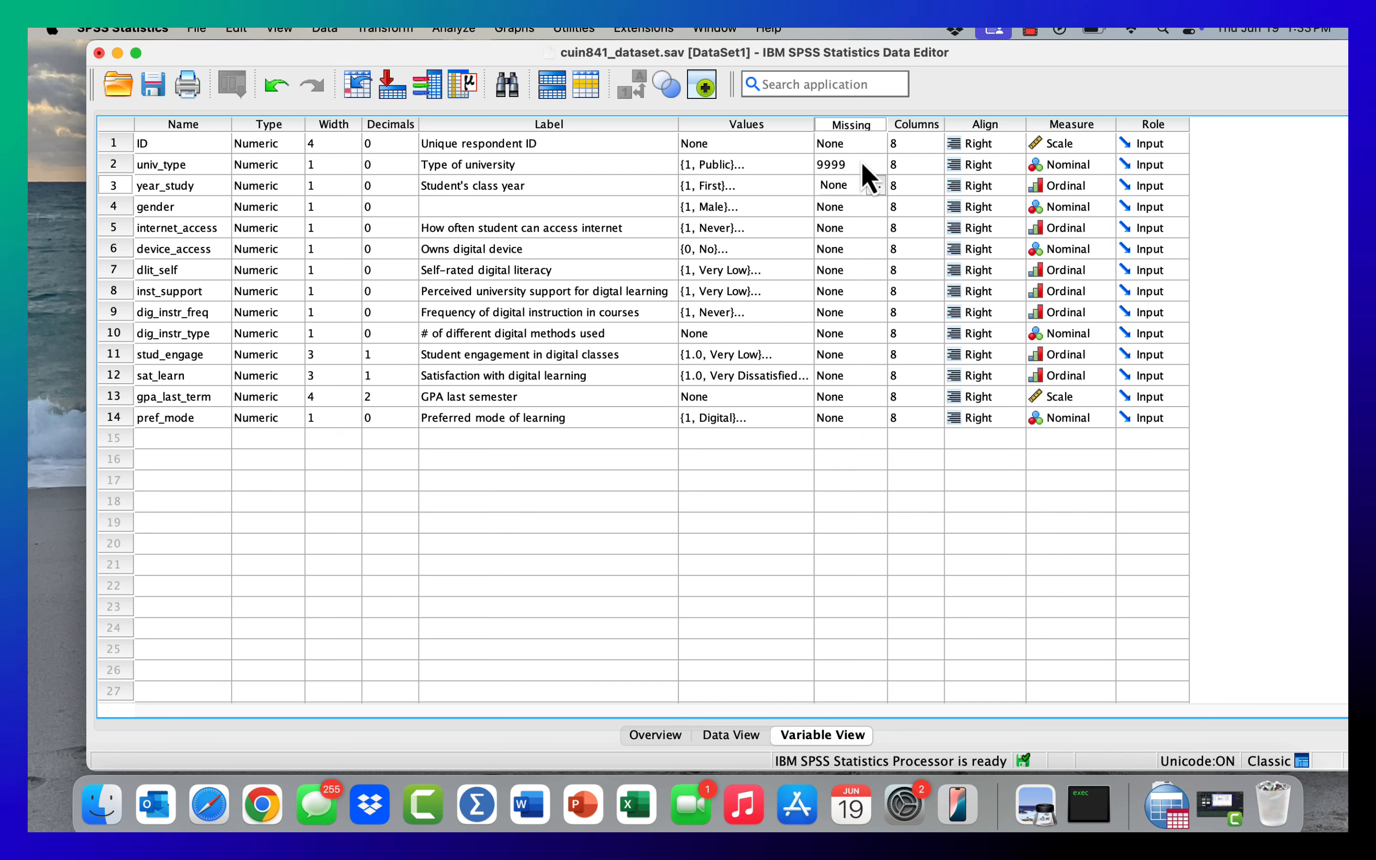
click(853, 165)
click(876, 166)
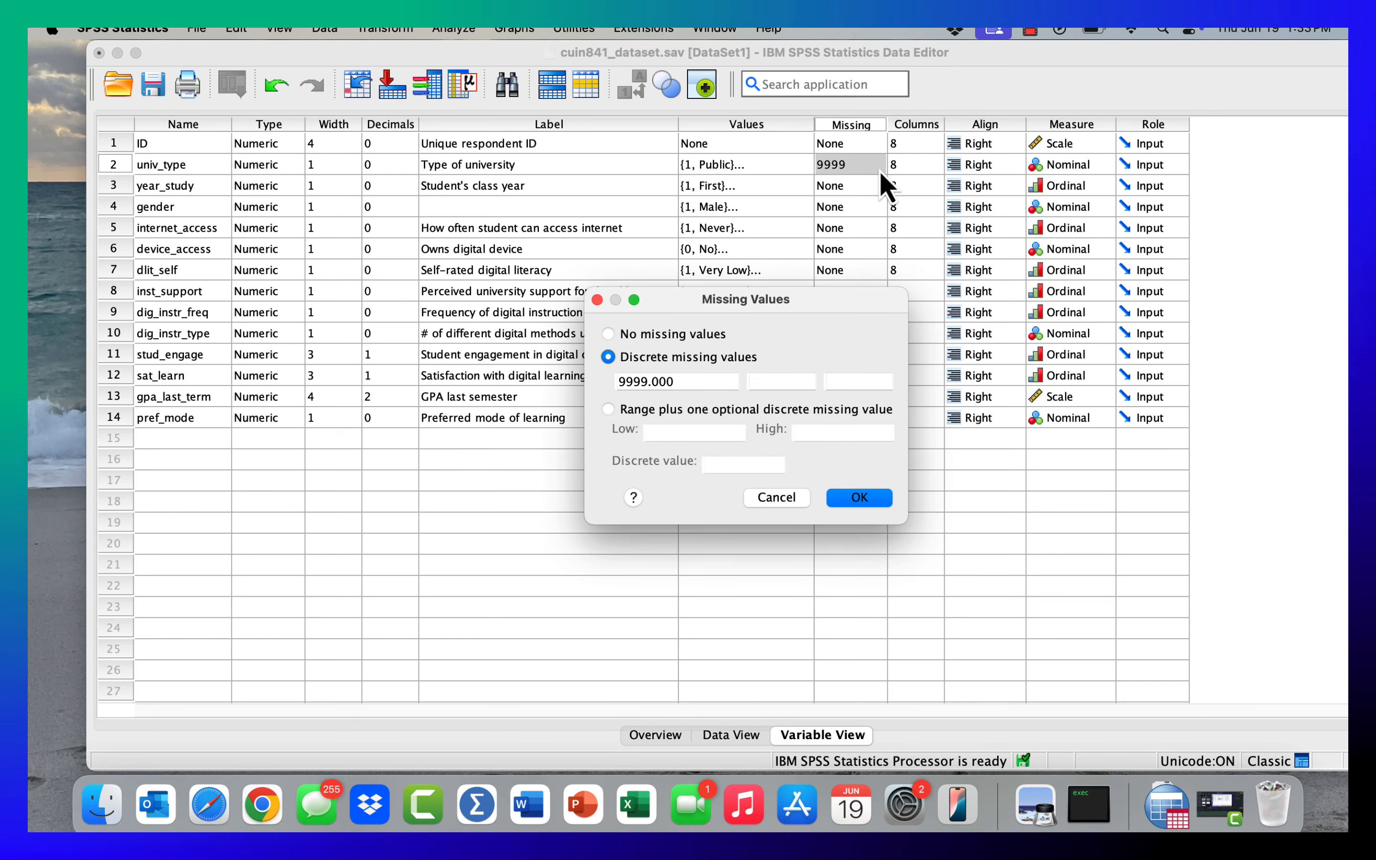
click(788, 496)
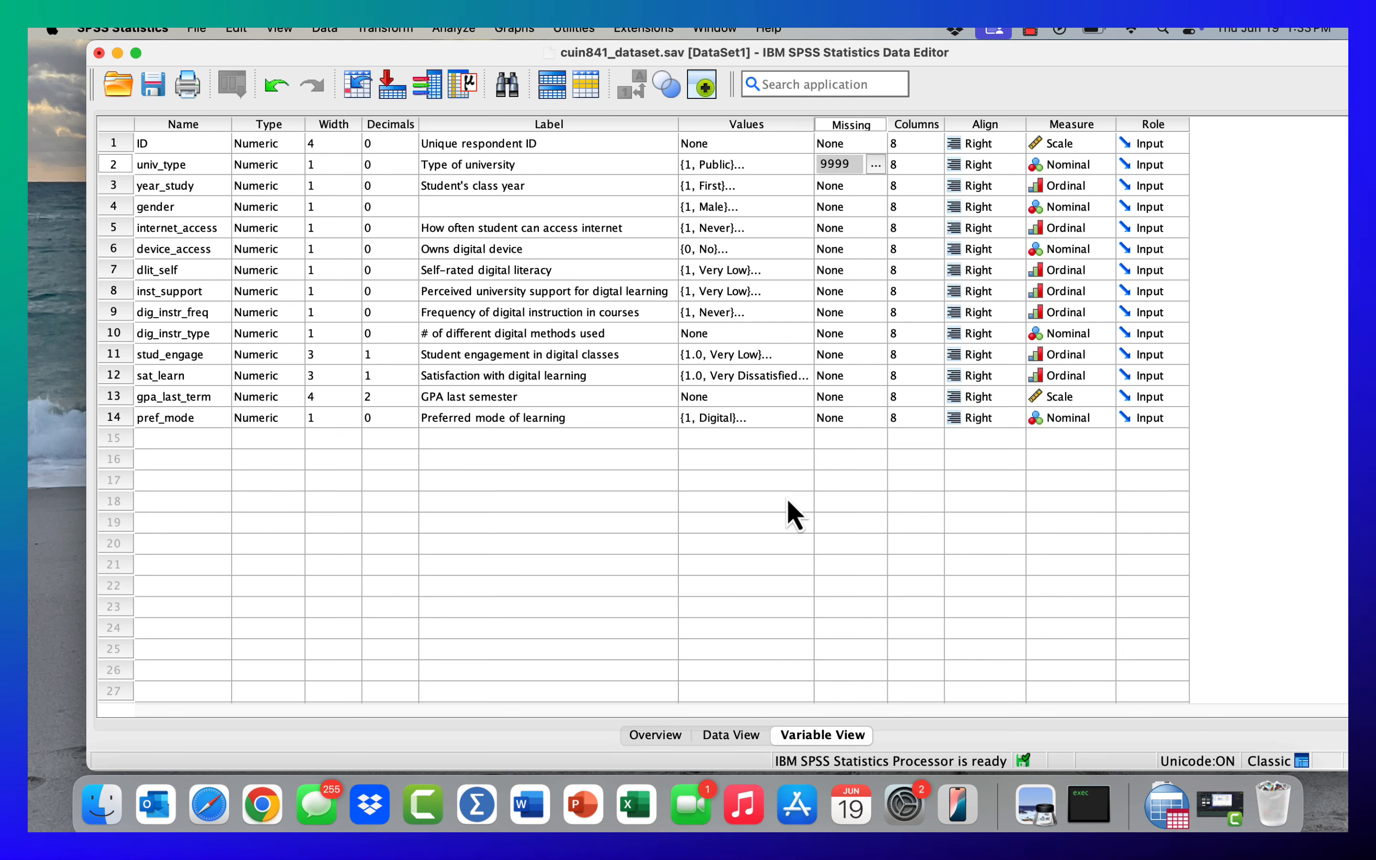
click(728, 735)
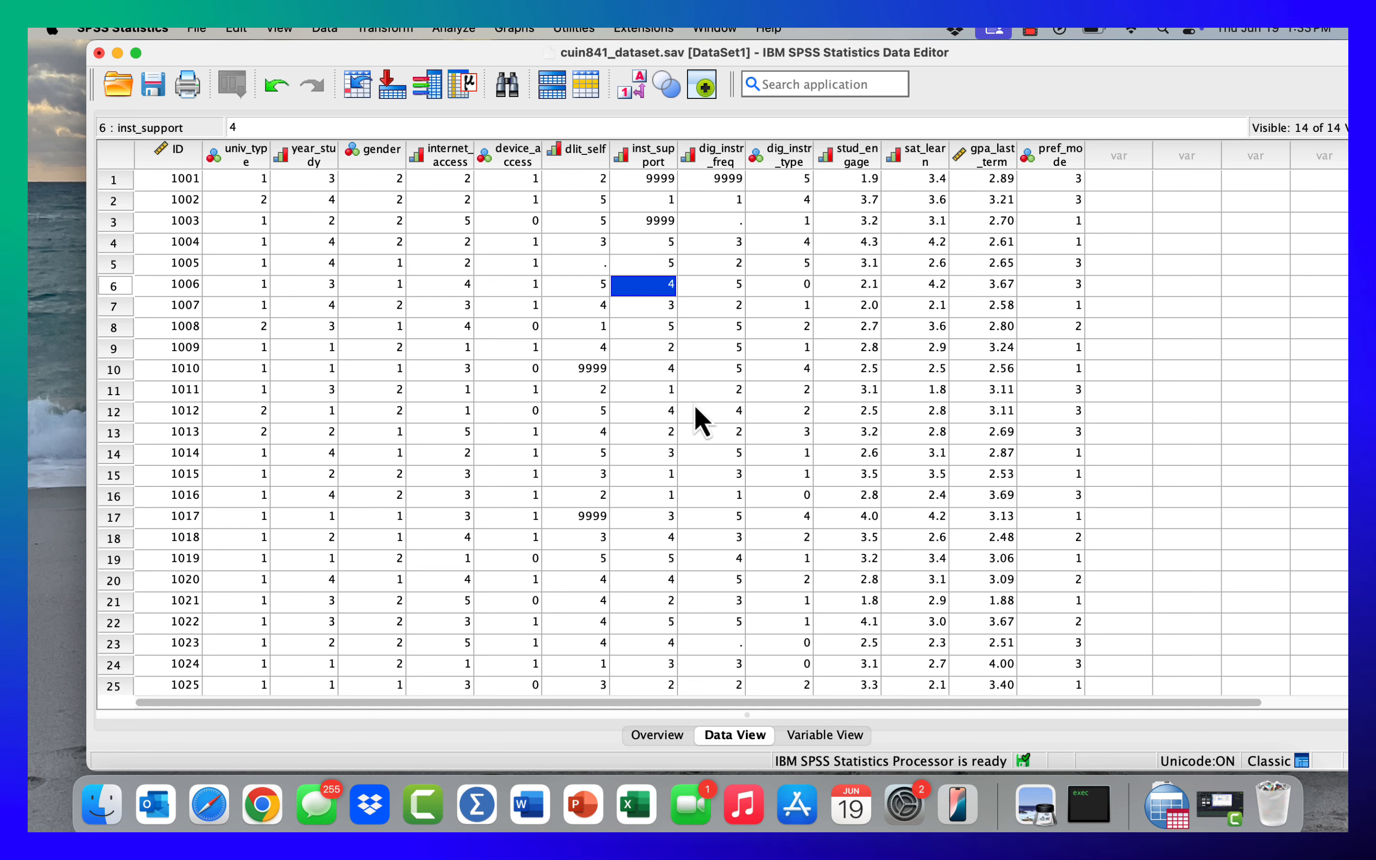
click(810, 737)
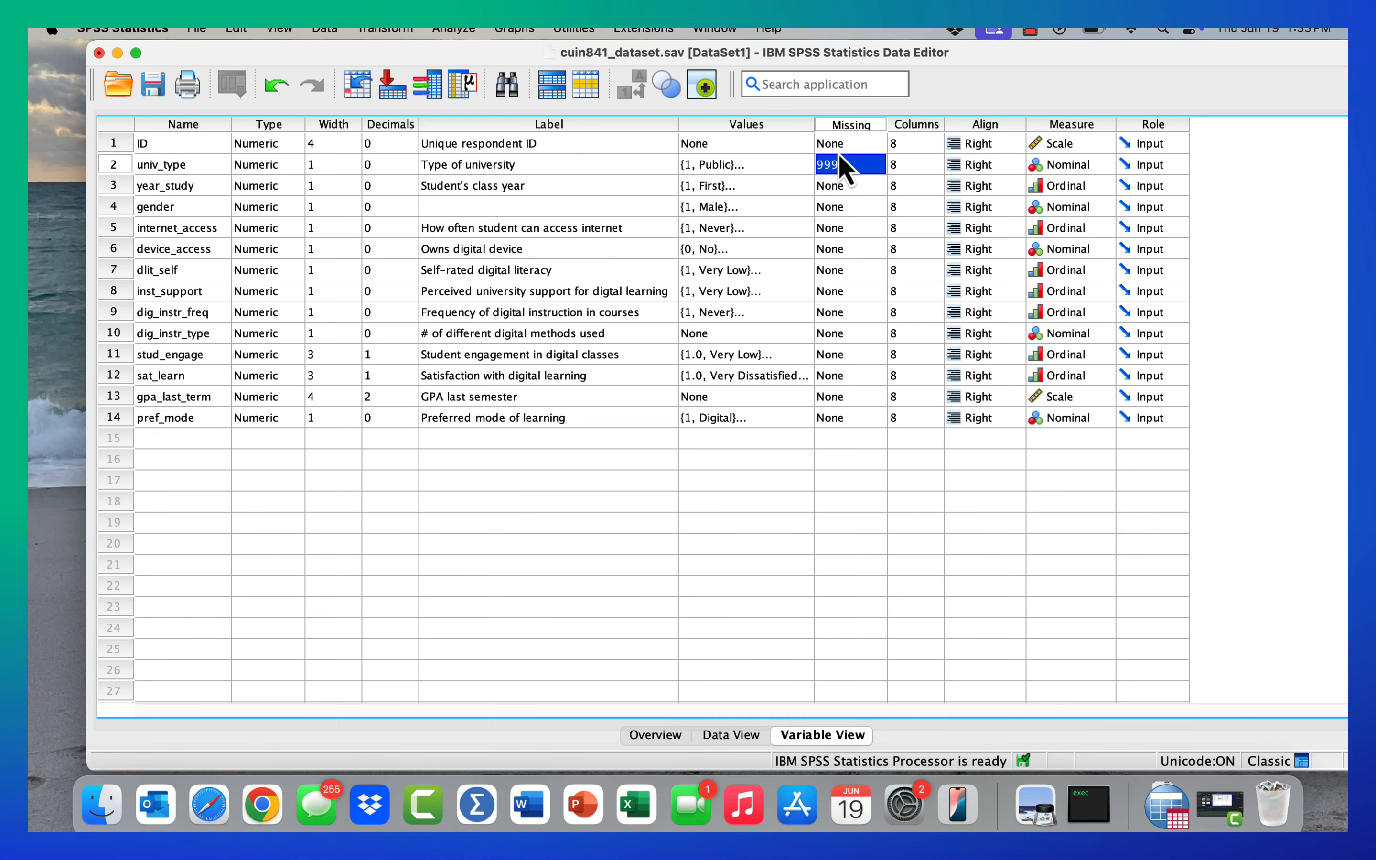
- Switch to Data View and enter 9999 for dig_instr_freq in row 3
click(731, 735)
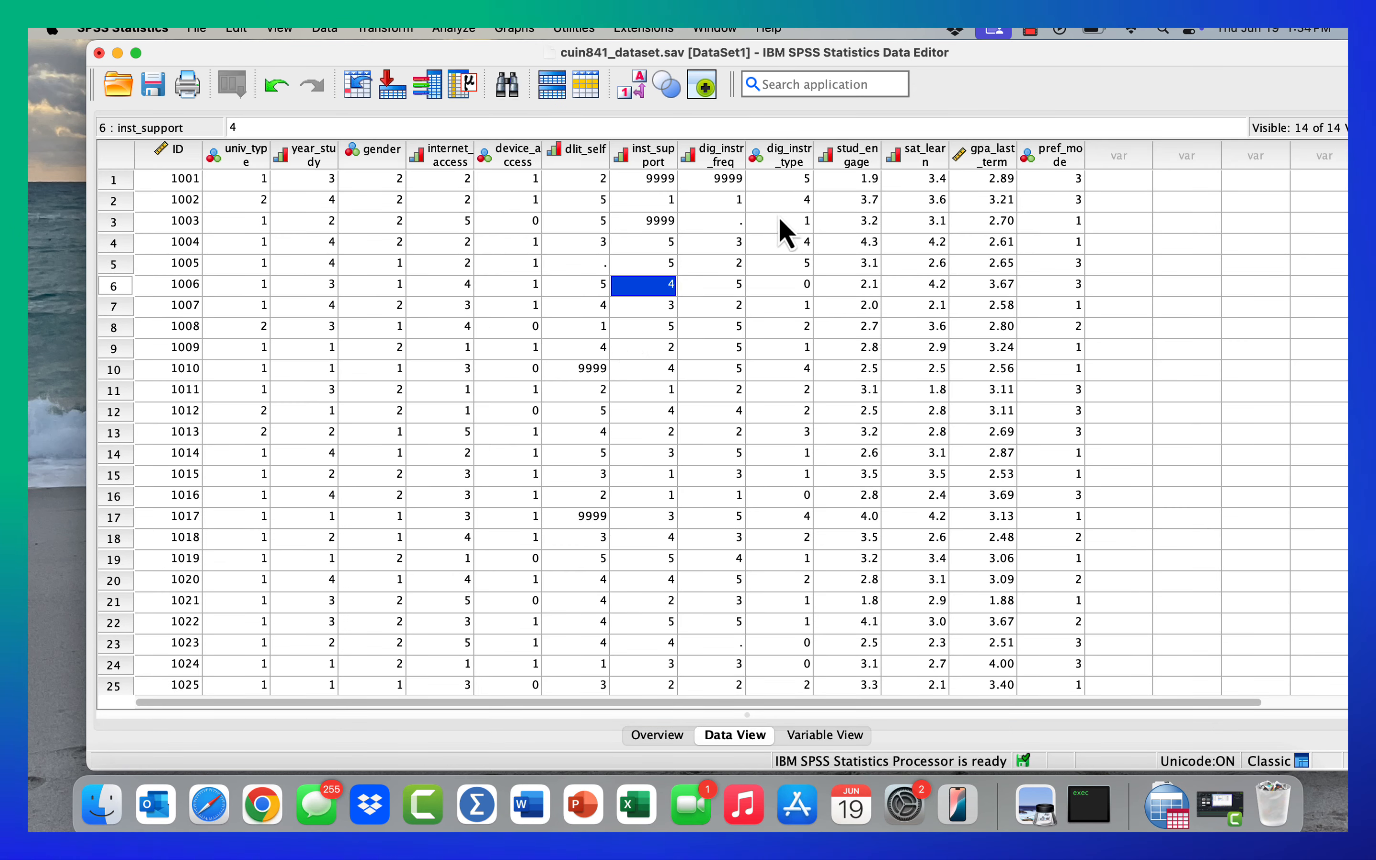
click(712, 222)
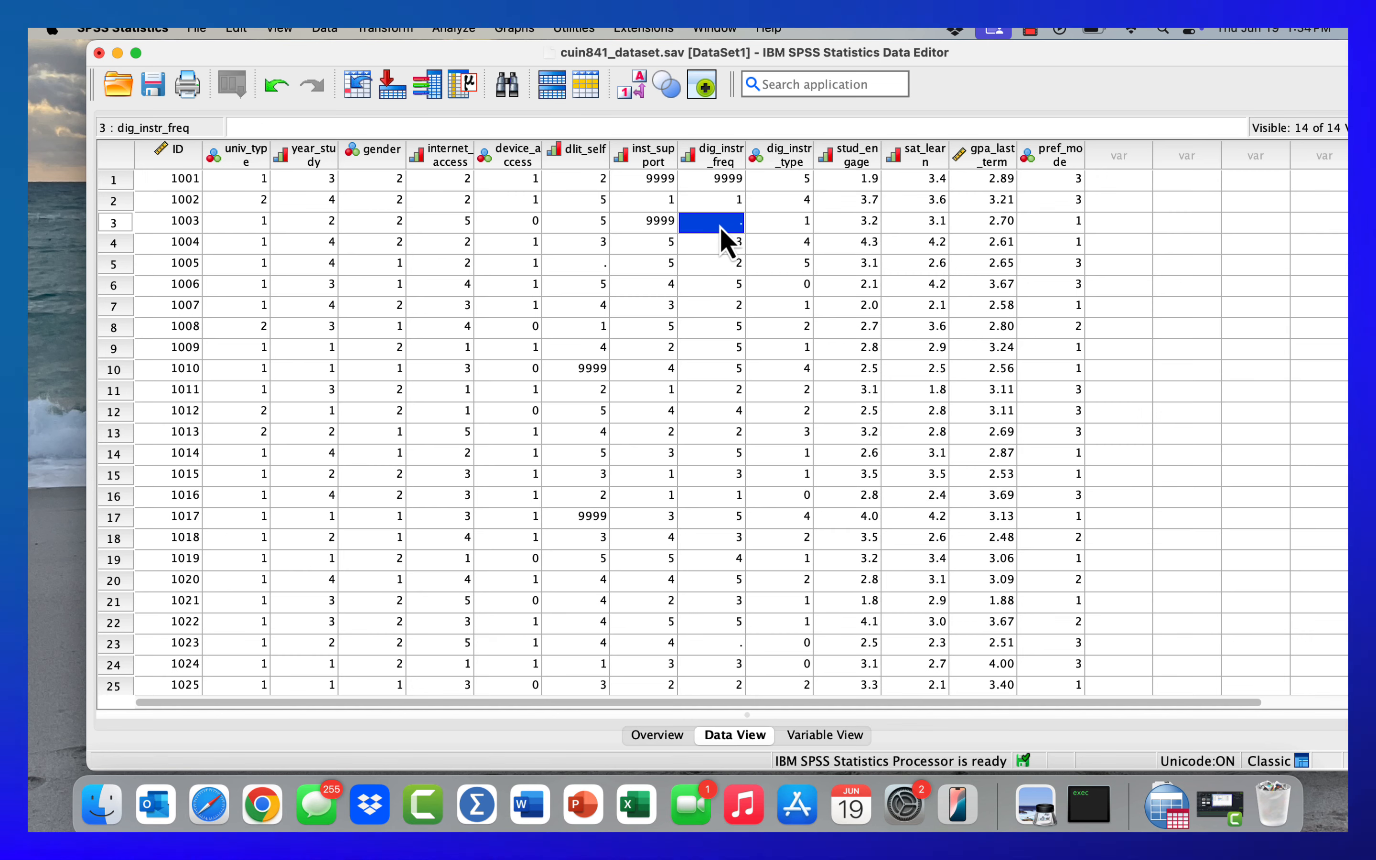
text(9999)
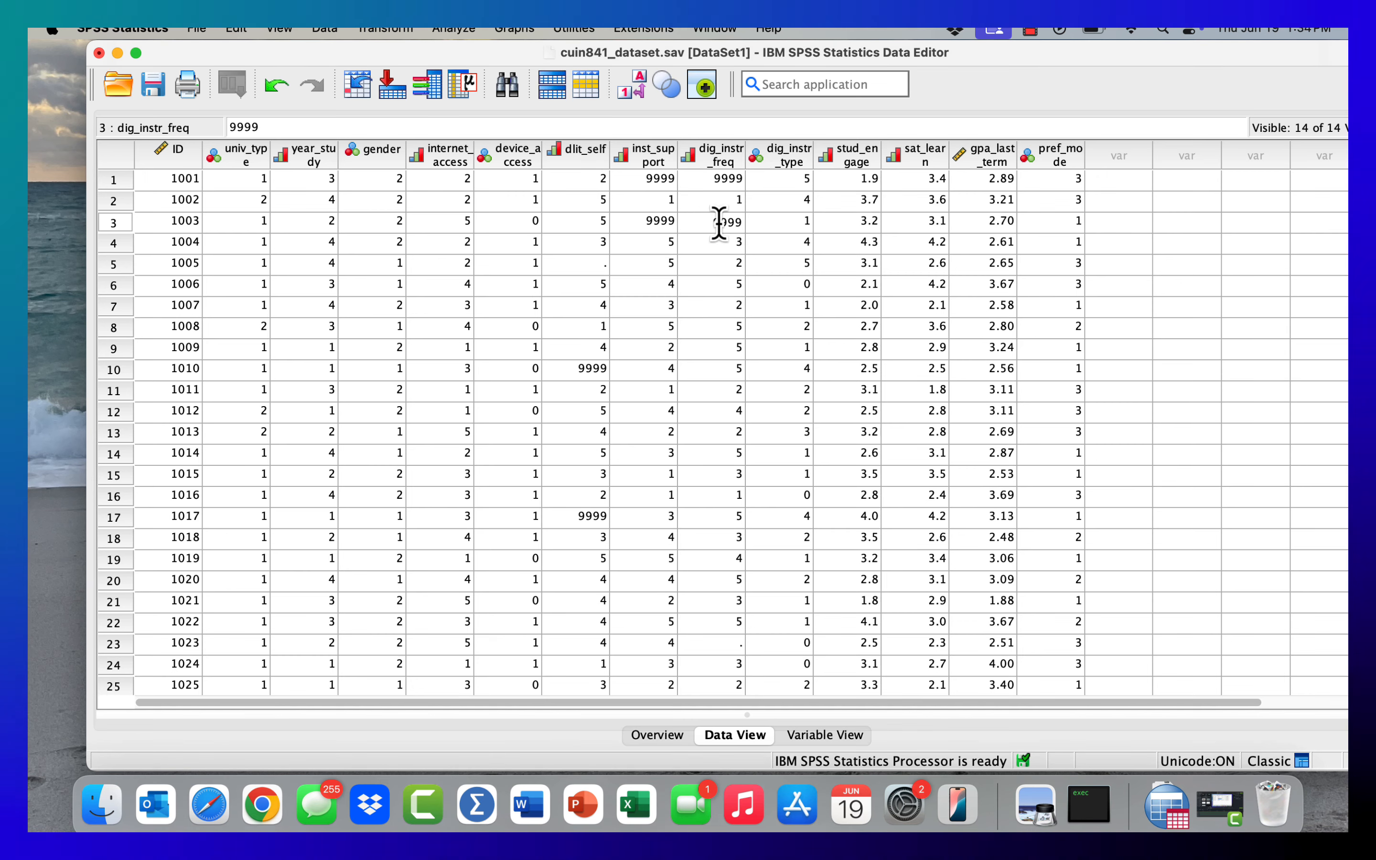
key(Return)
click(713, 225)
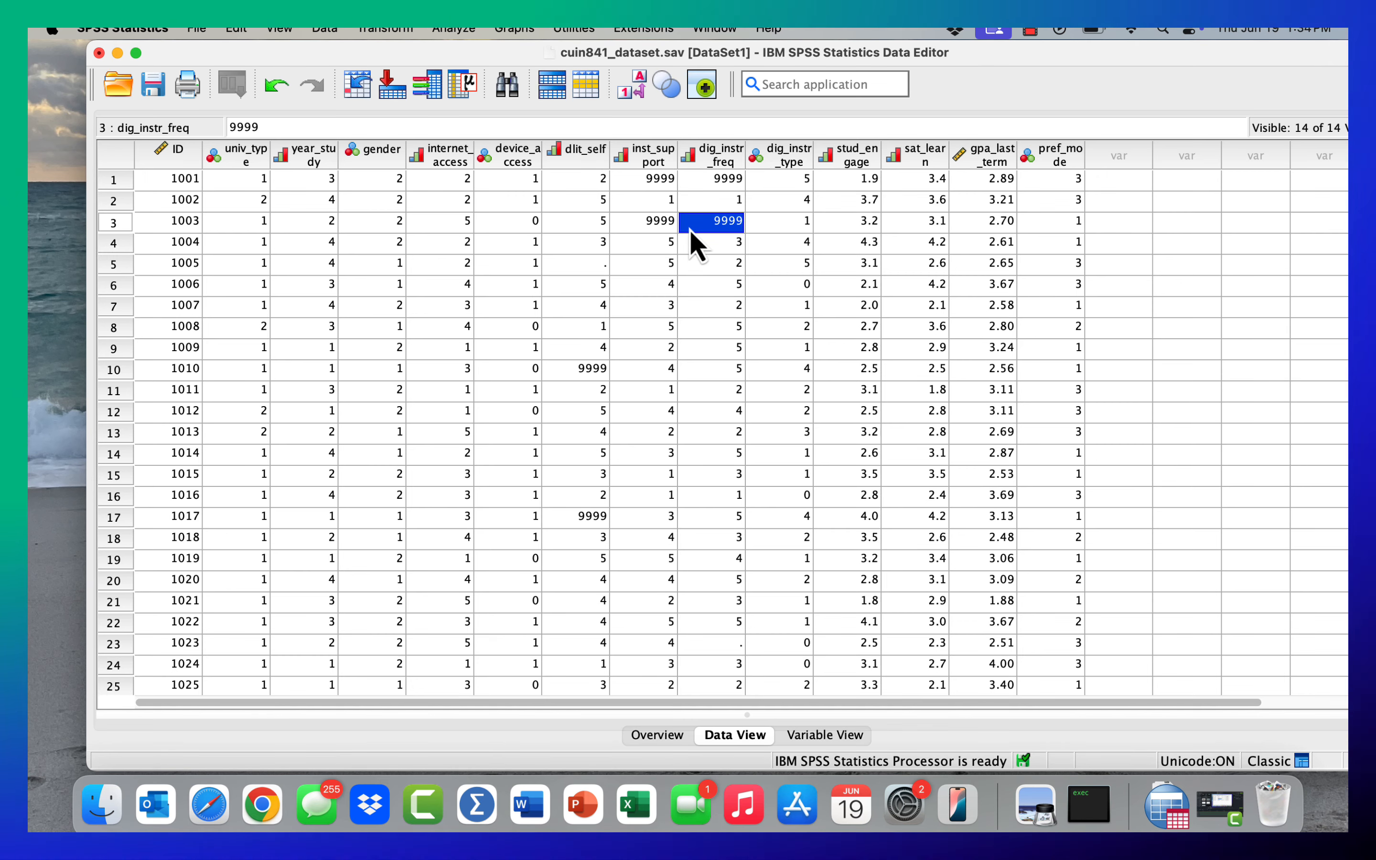
- Open the dataset Overview, refresh it with the current data, and shift the window slightly sideways
click(811, 735)
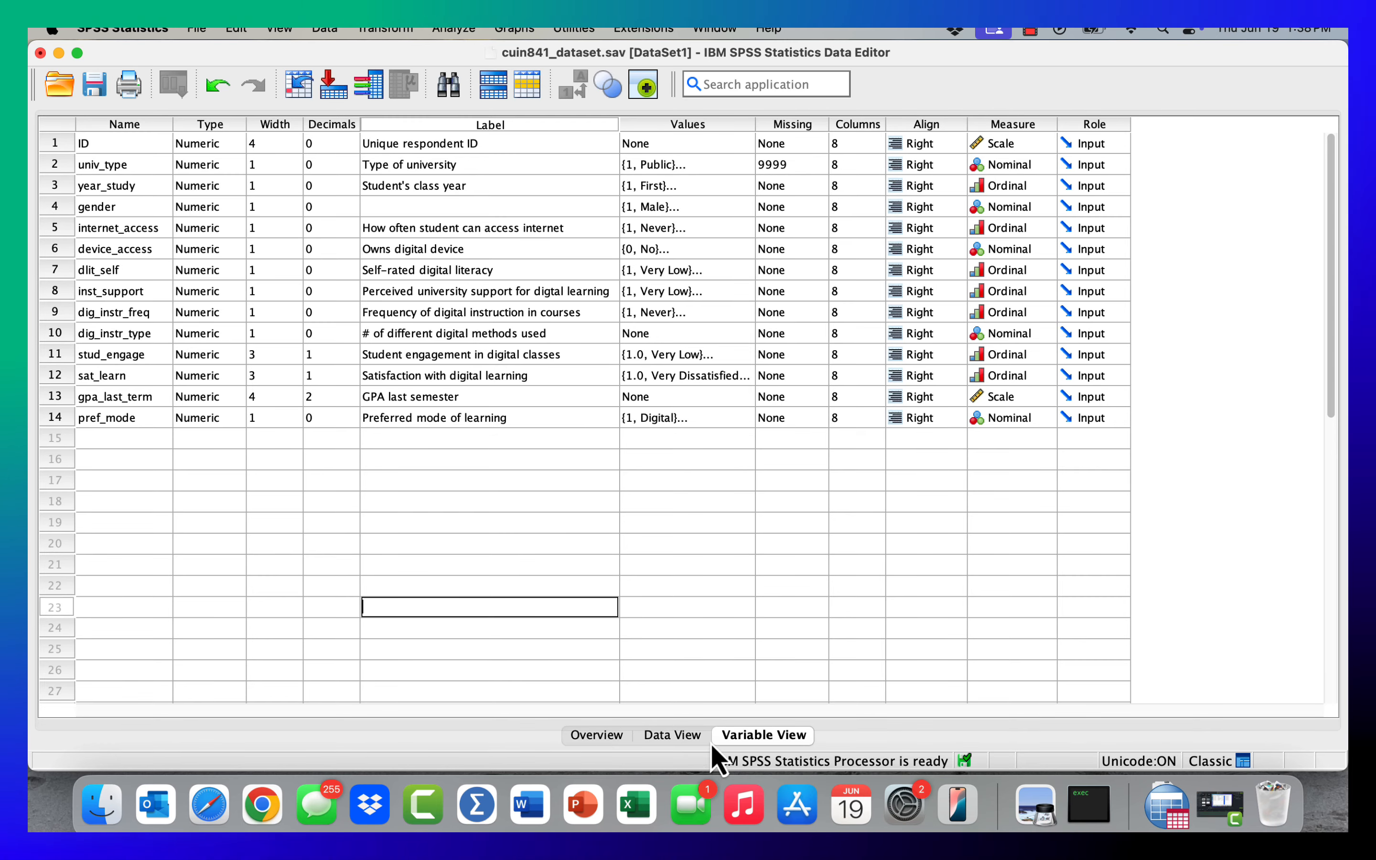
click(599, 737)
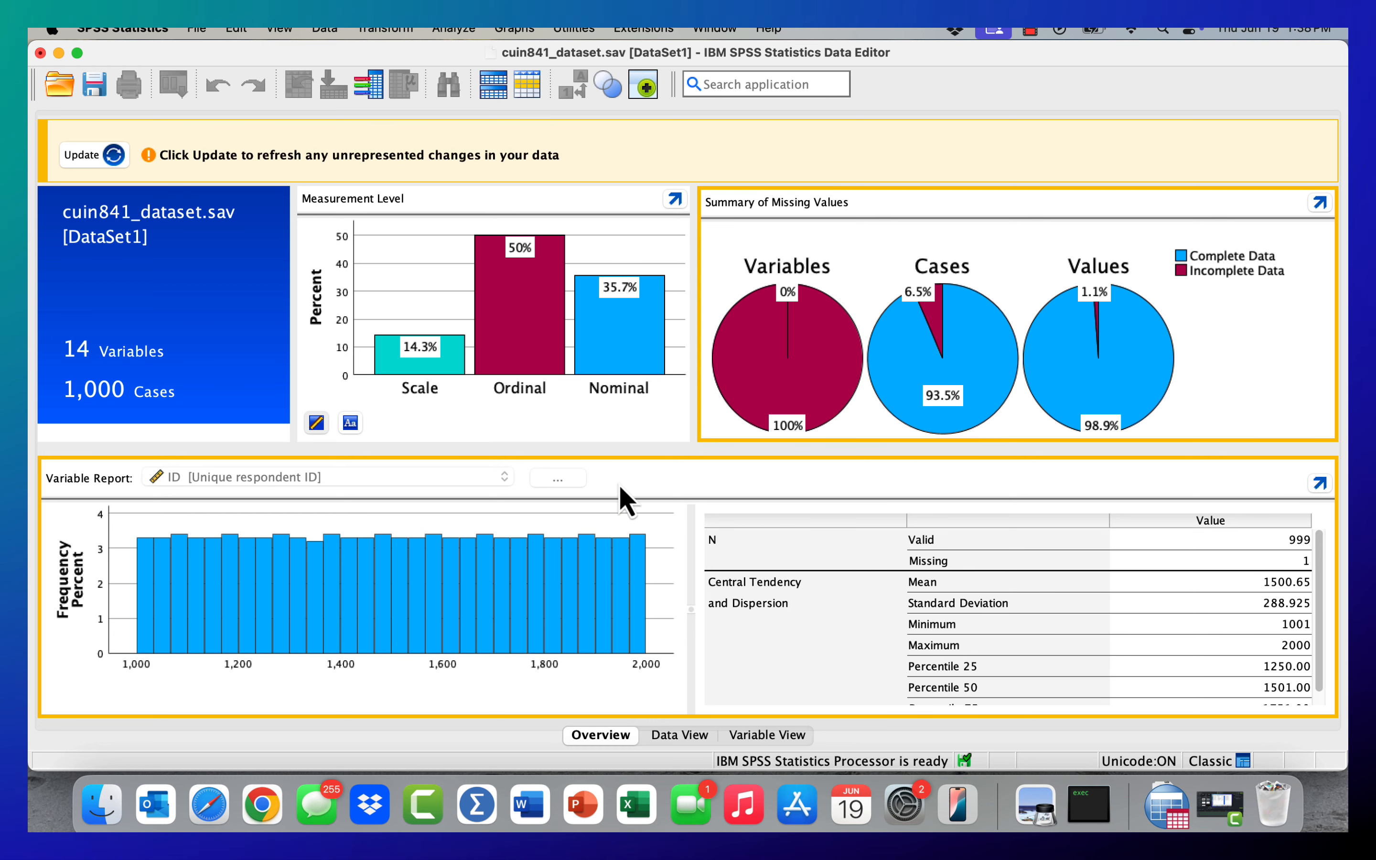
click(114, 155)
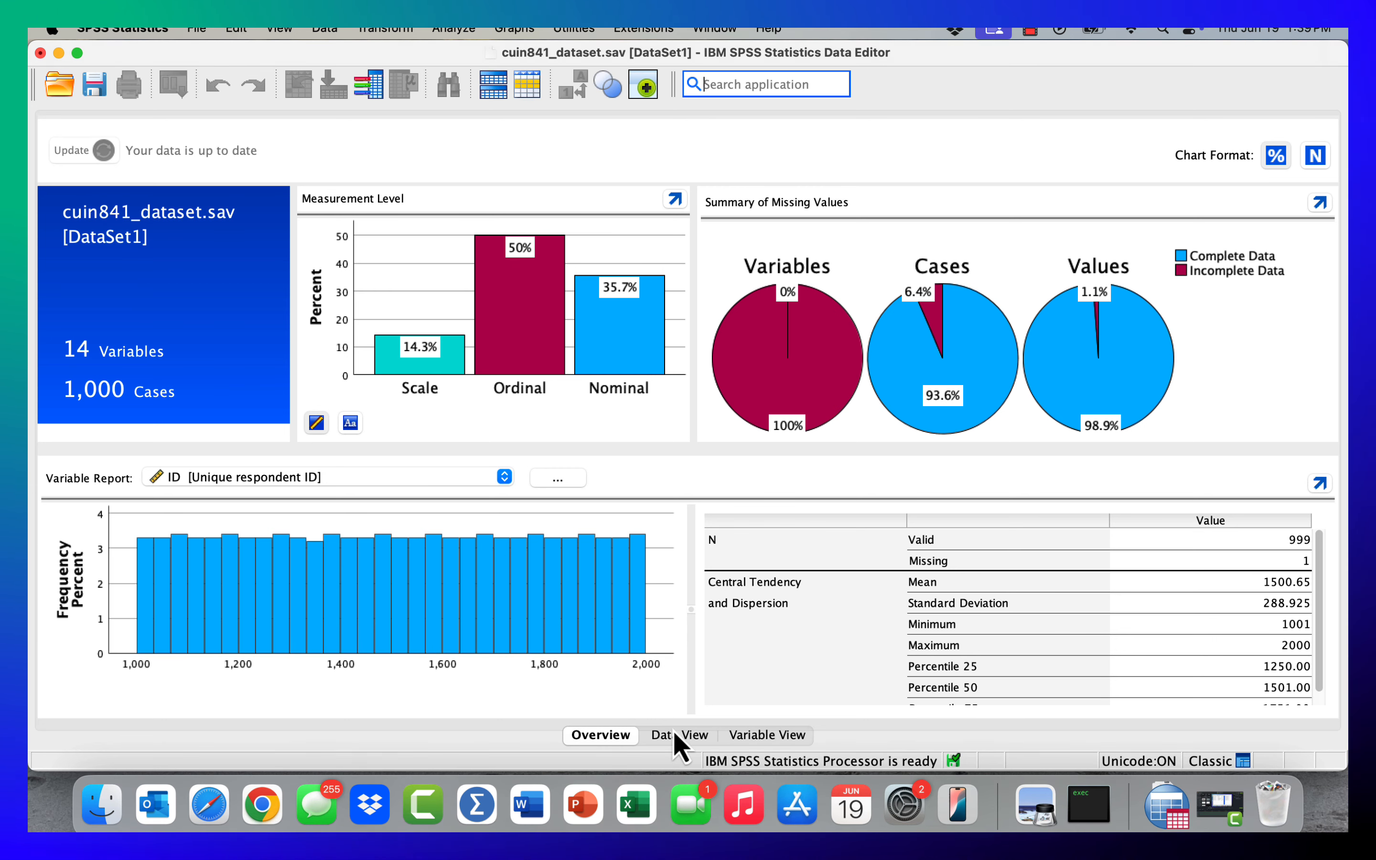
drag(191, 55, 213, 55)
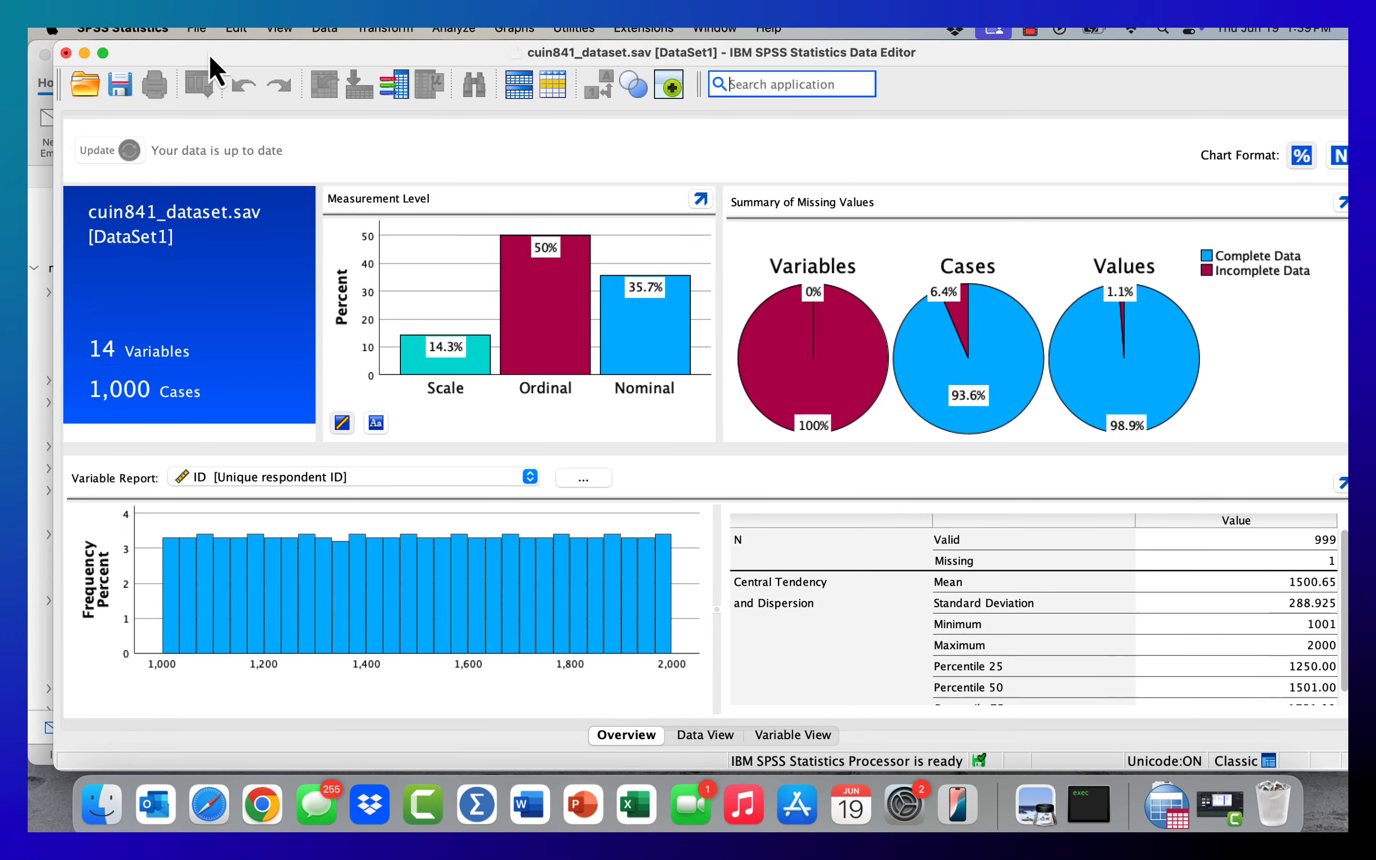
- Switch to Data View and enter 0 for year_study in row 6
click(703, 737)
click(296, 288)
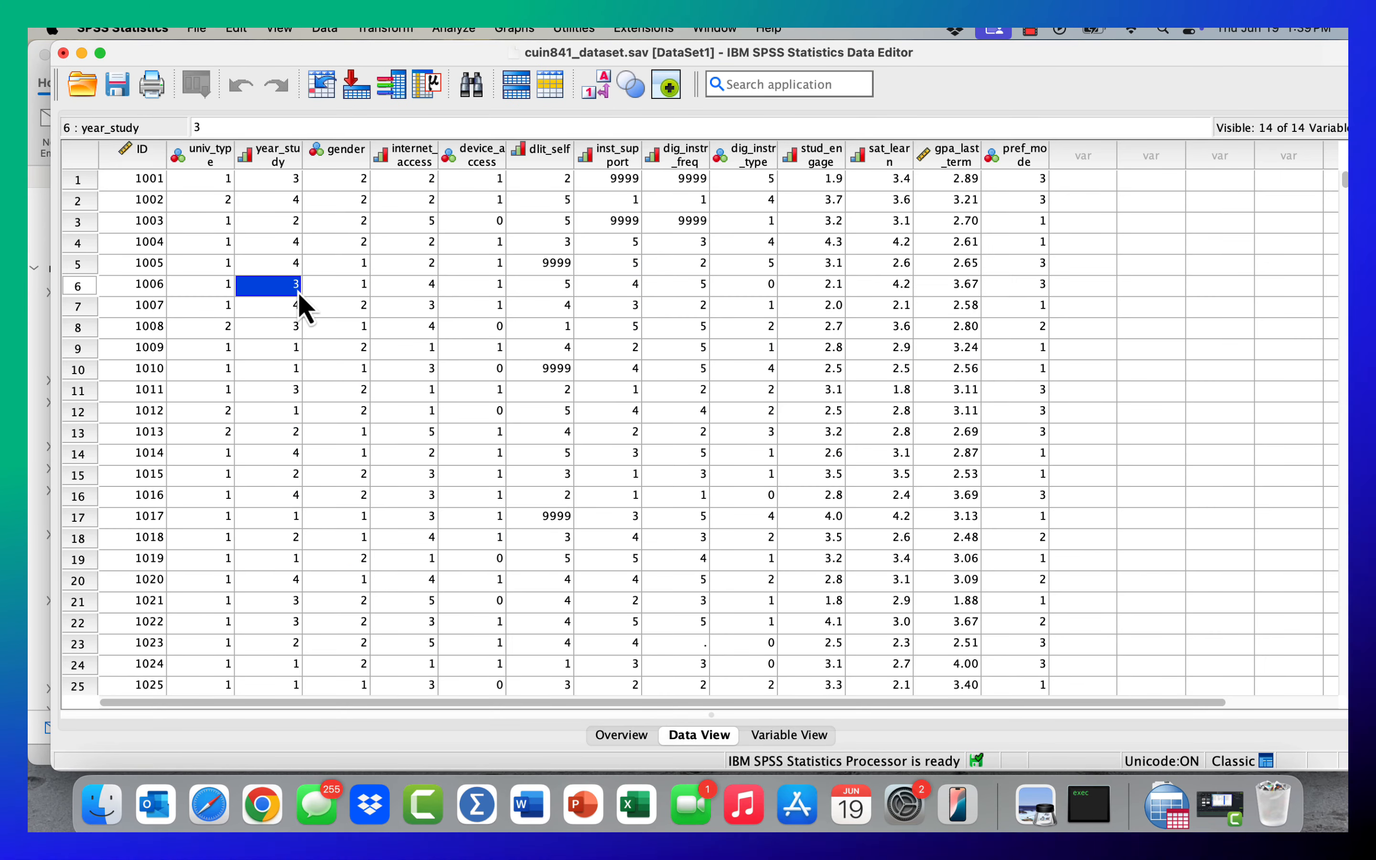
text(0)
key(Return)
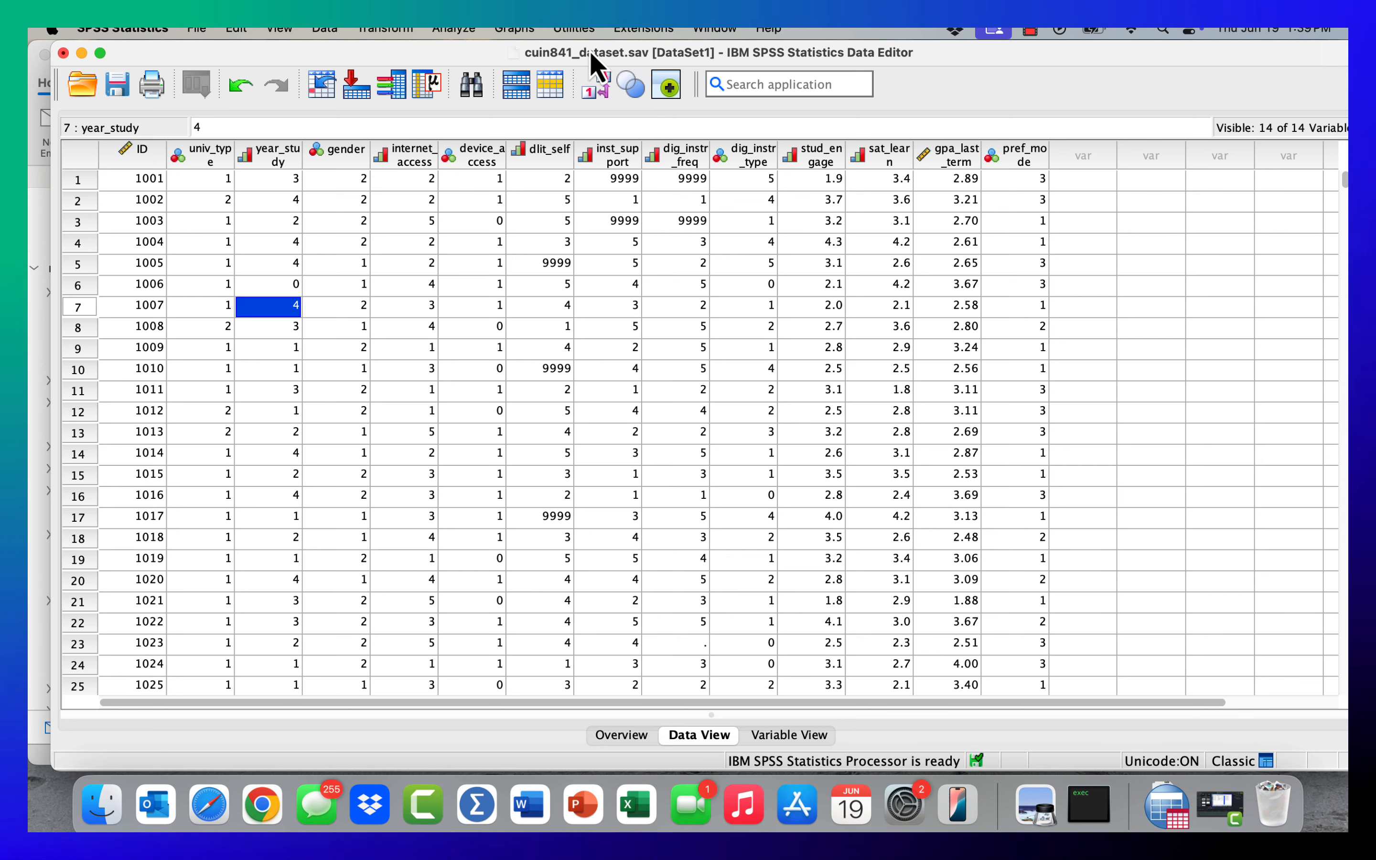
- Start saving a dated copy of the dataset as cuin841_dataset-June 19.sav in Downloads, and cancel the save
click(197, 30)
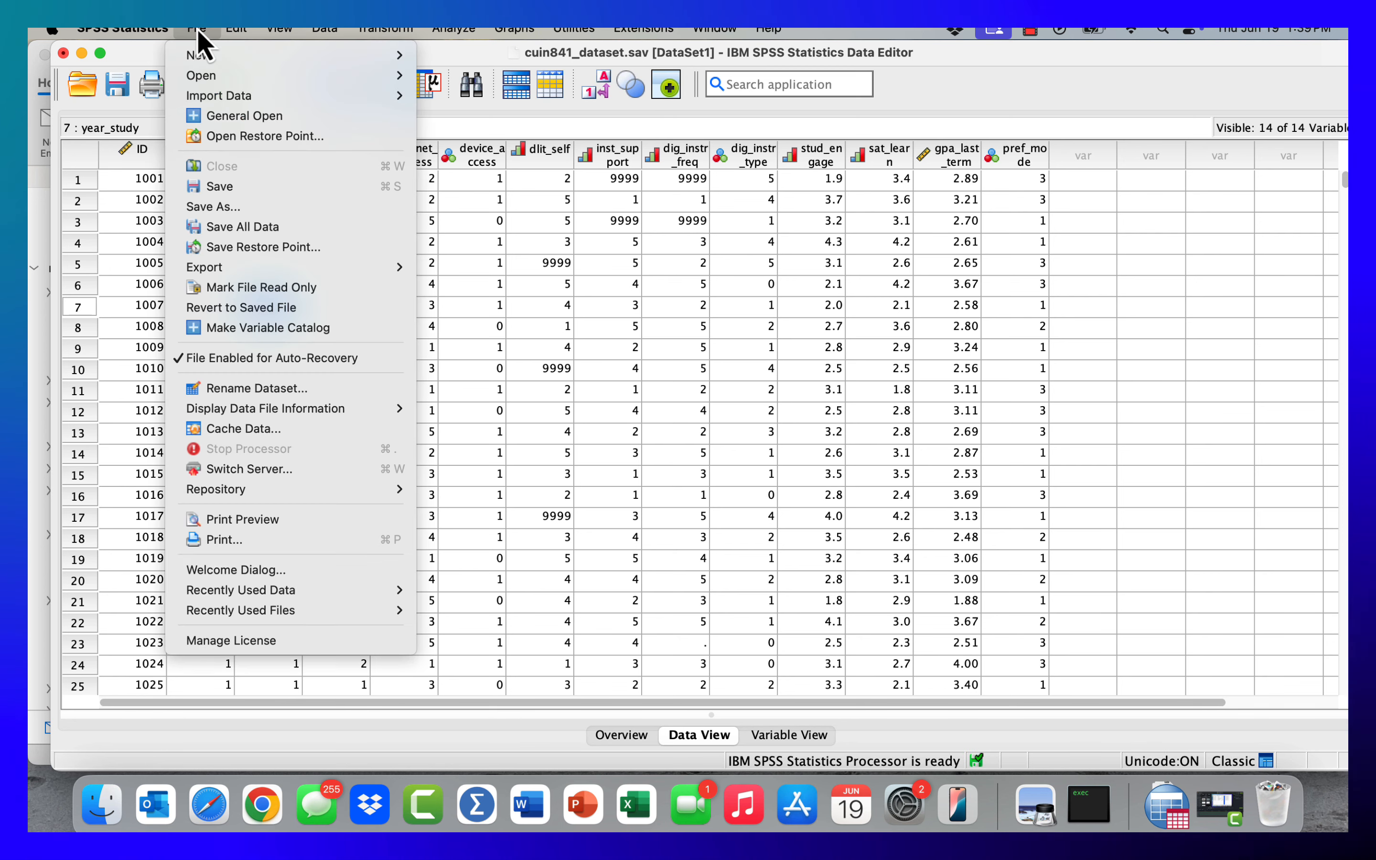
mouse_move(206, 61)
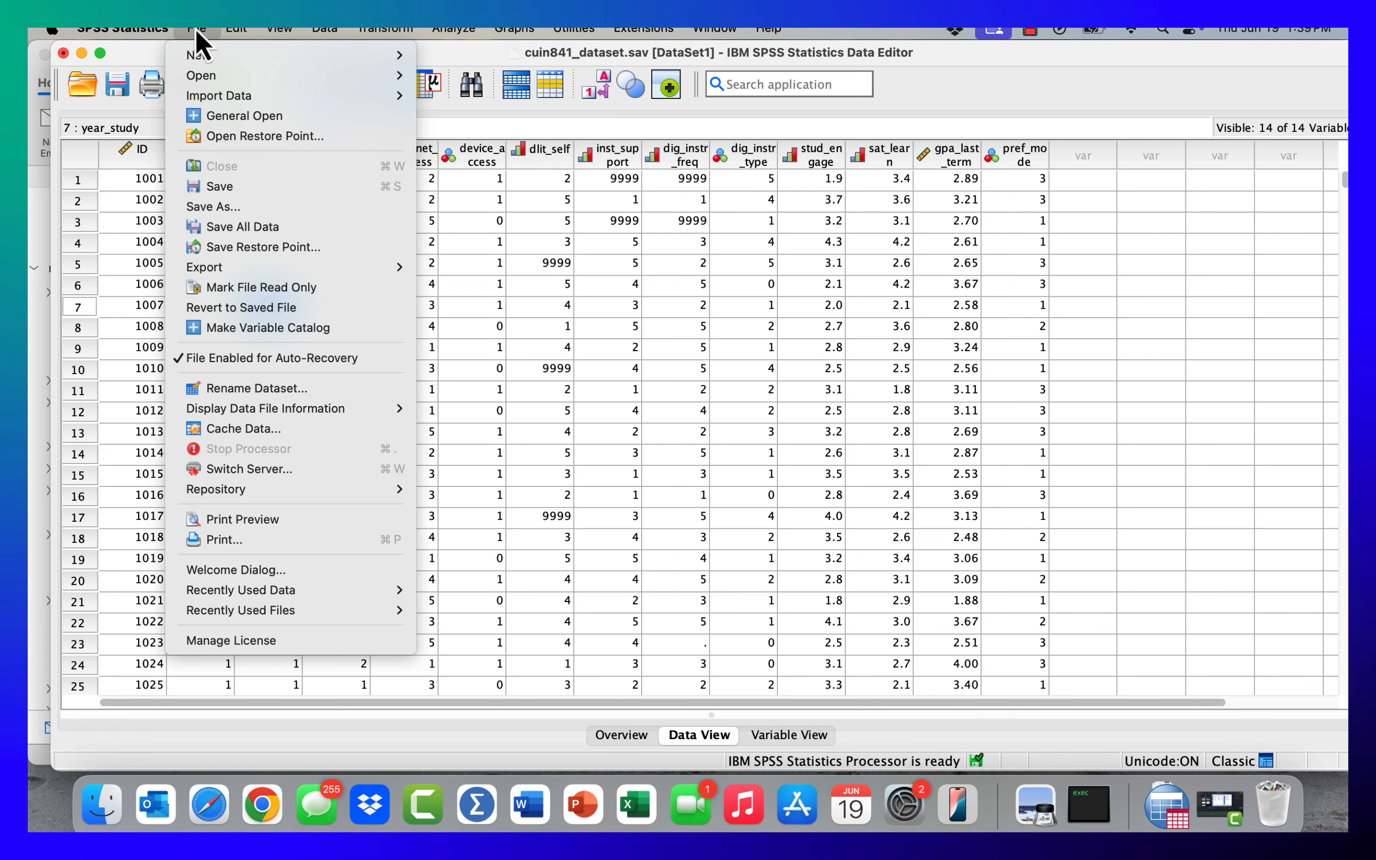
click(239, 206)
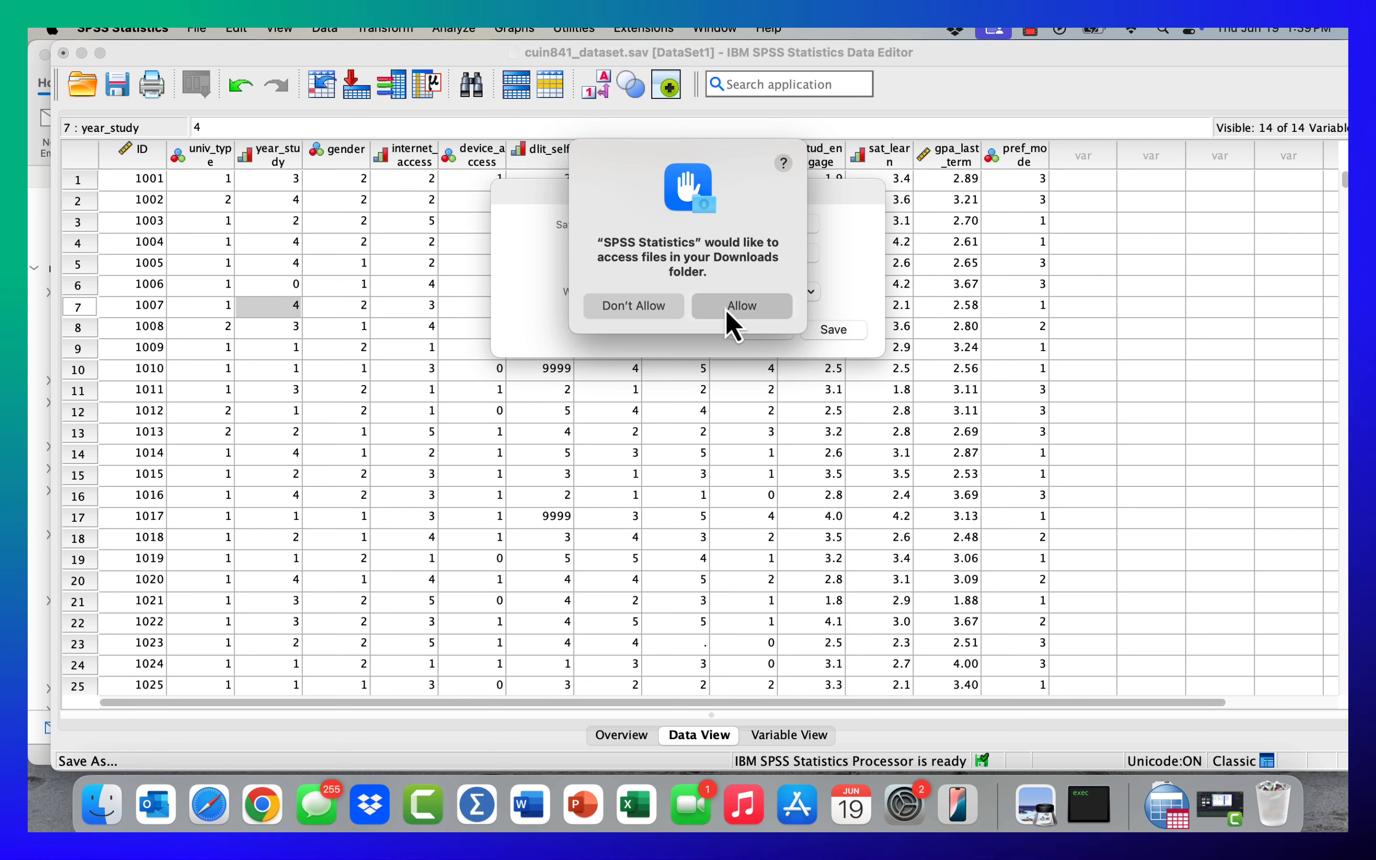
click(728, 311)
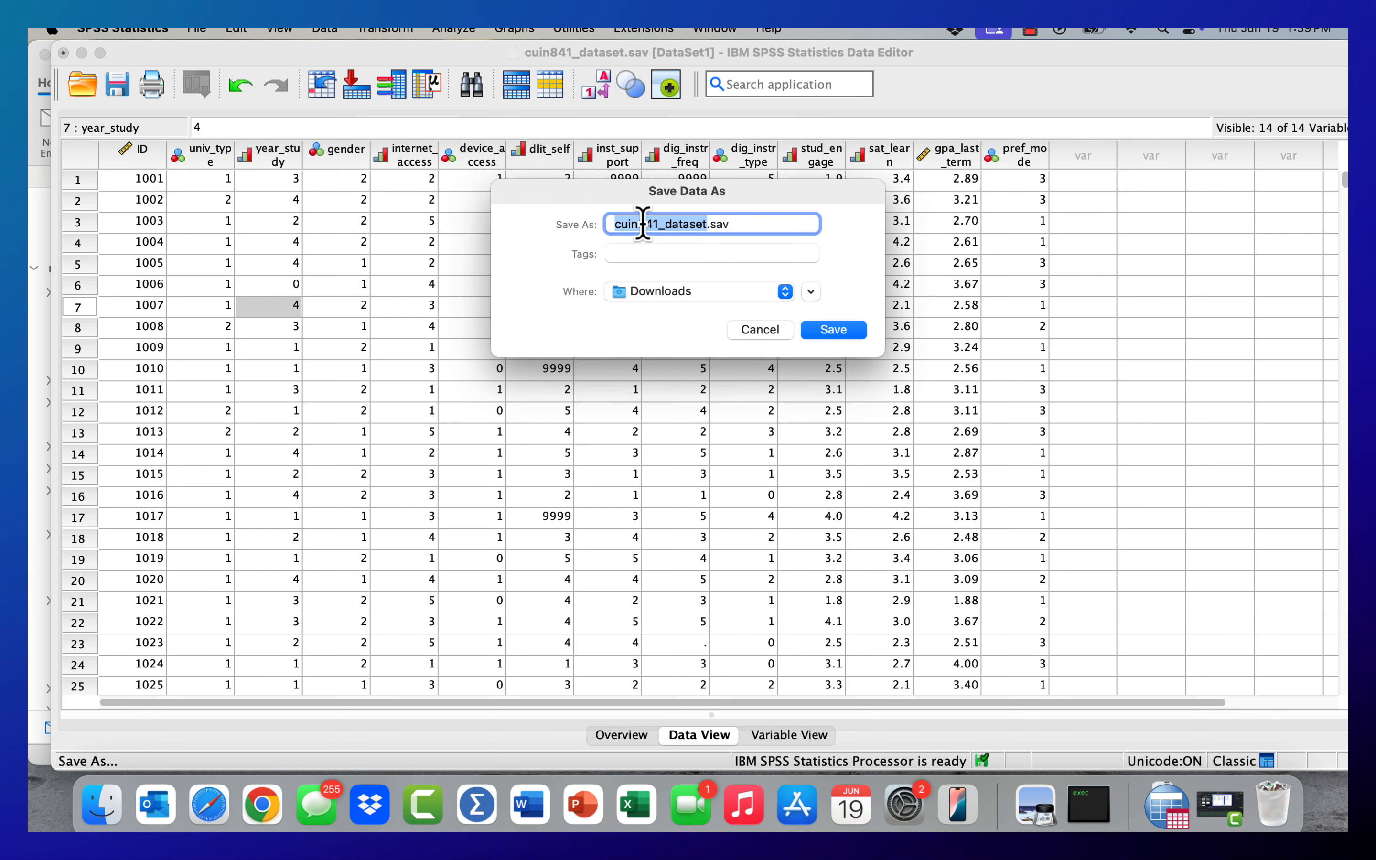
click(707, 223)
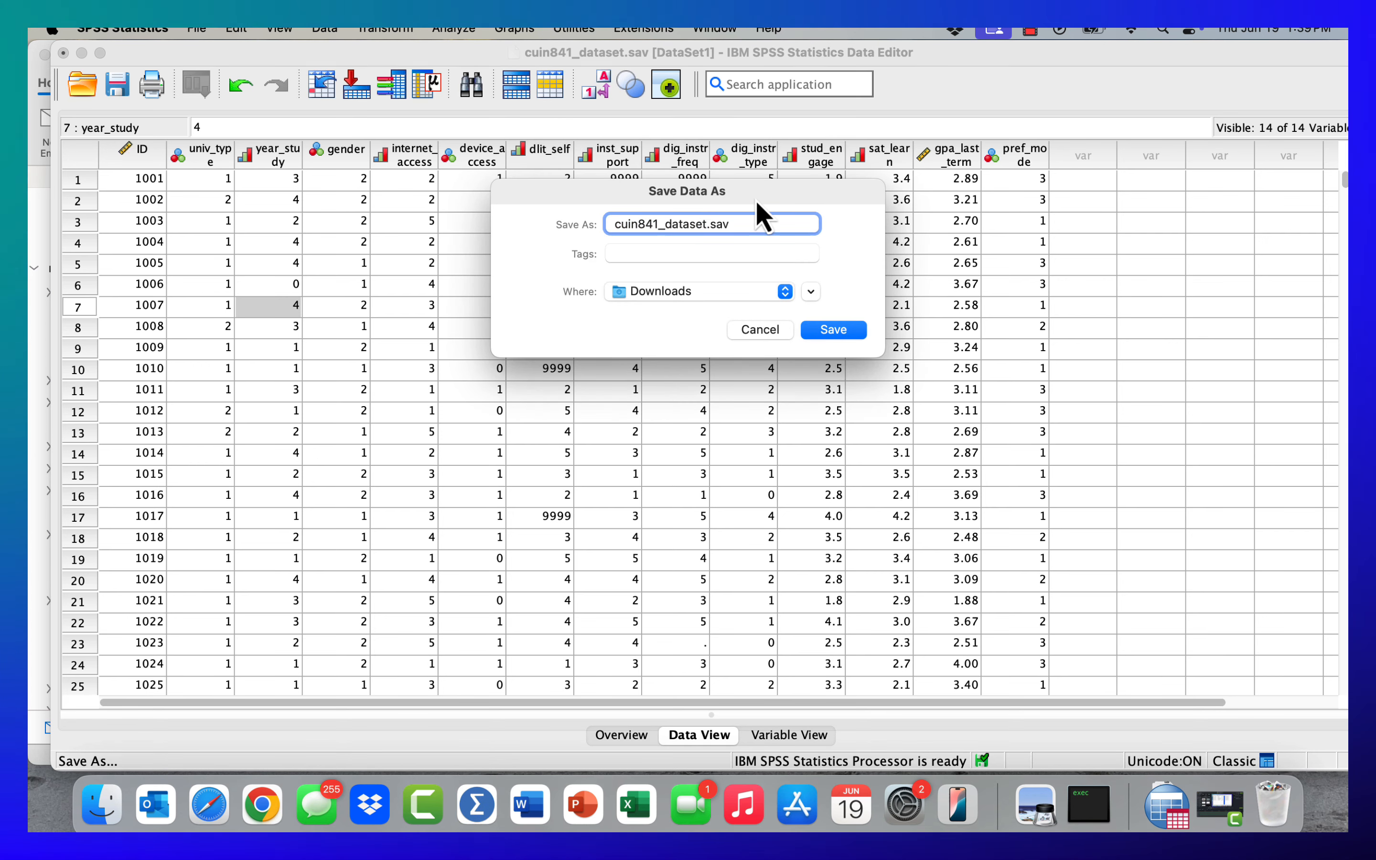
text(-)
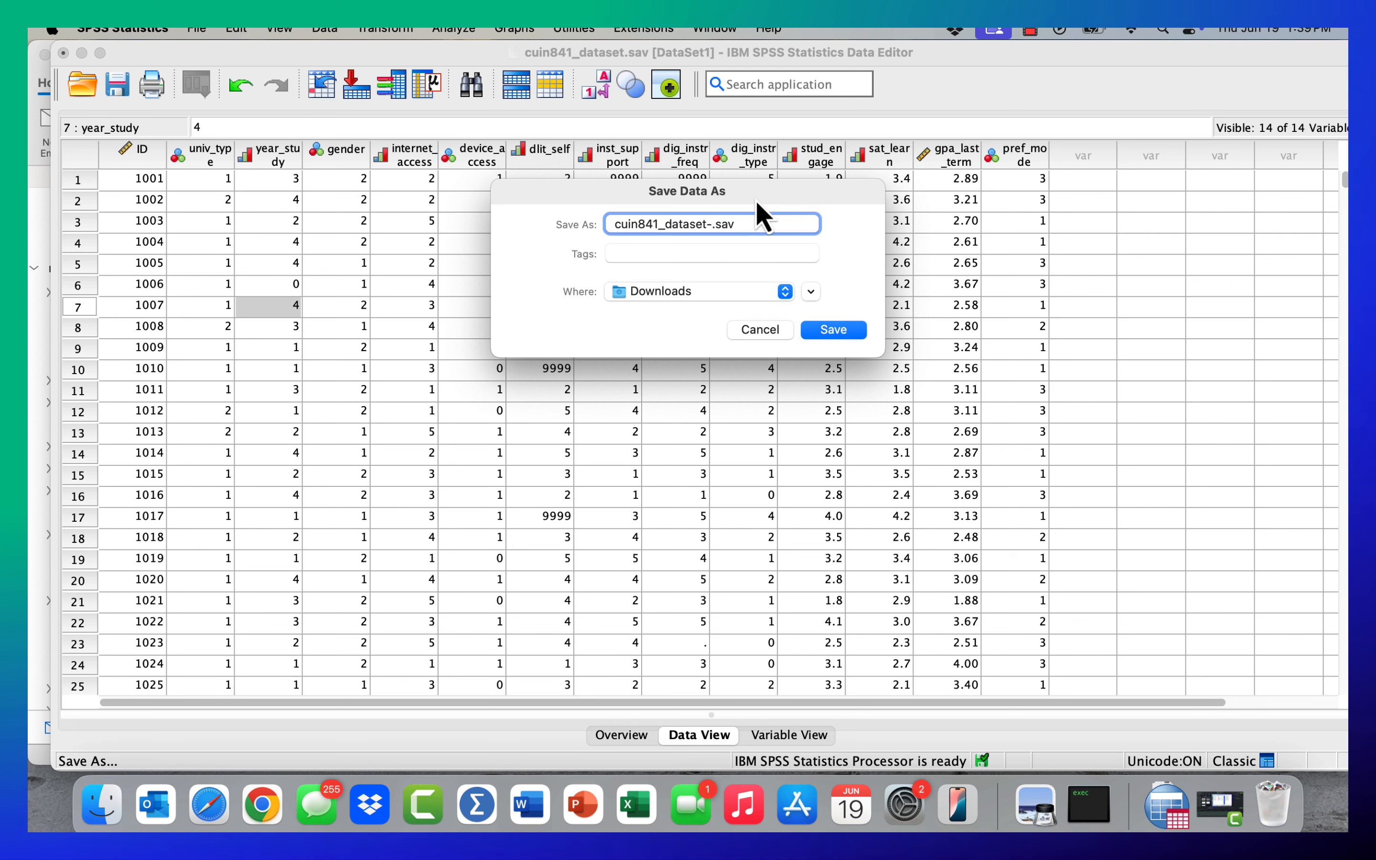
text(June 19)
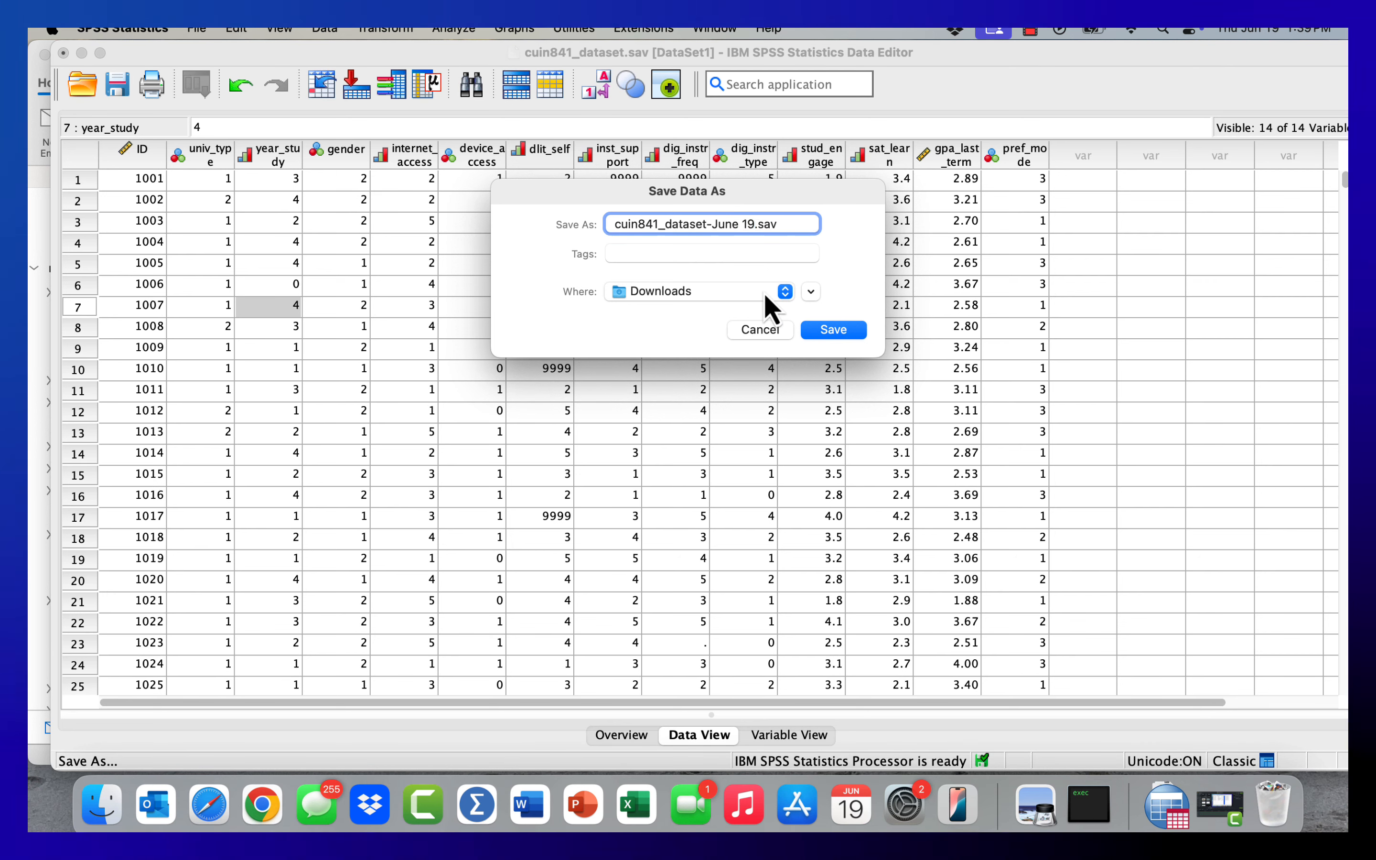
click(773, 331)
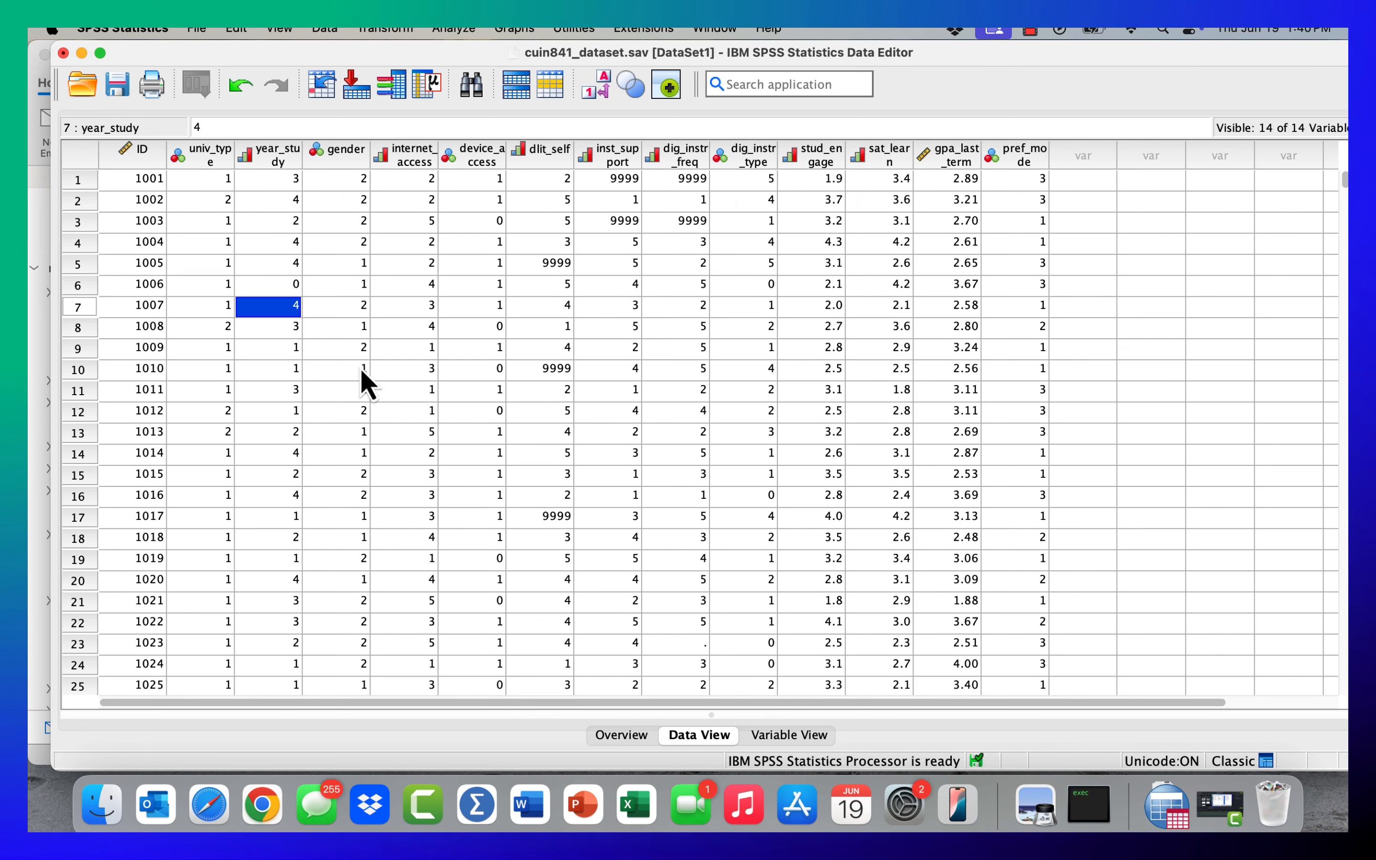
- Review Variable View, the available file commands and the dataset Overview, and return to Data View
click(638, 310)
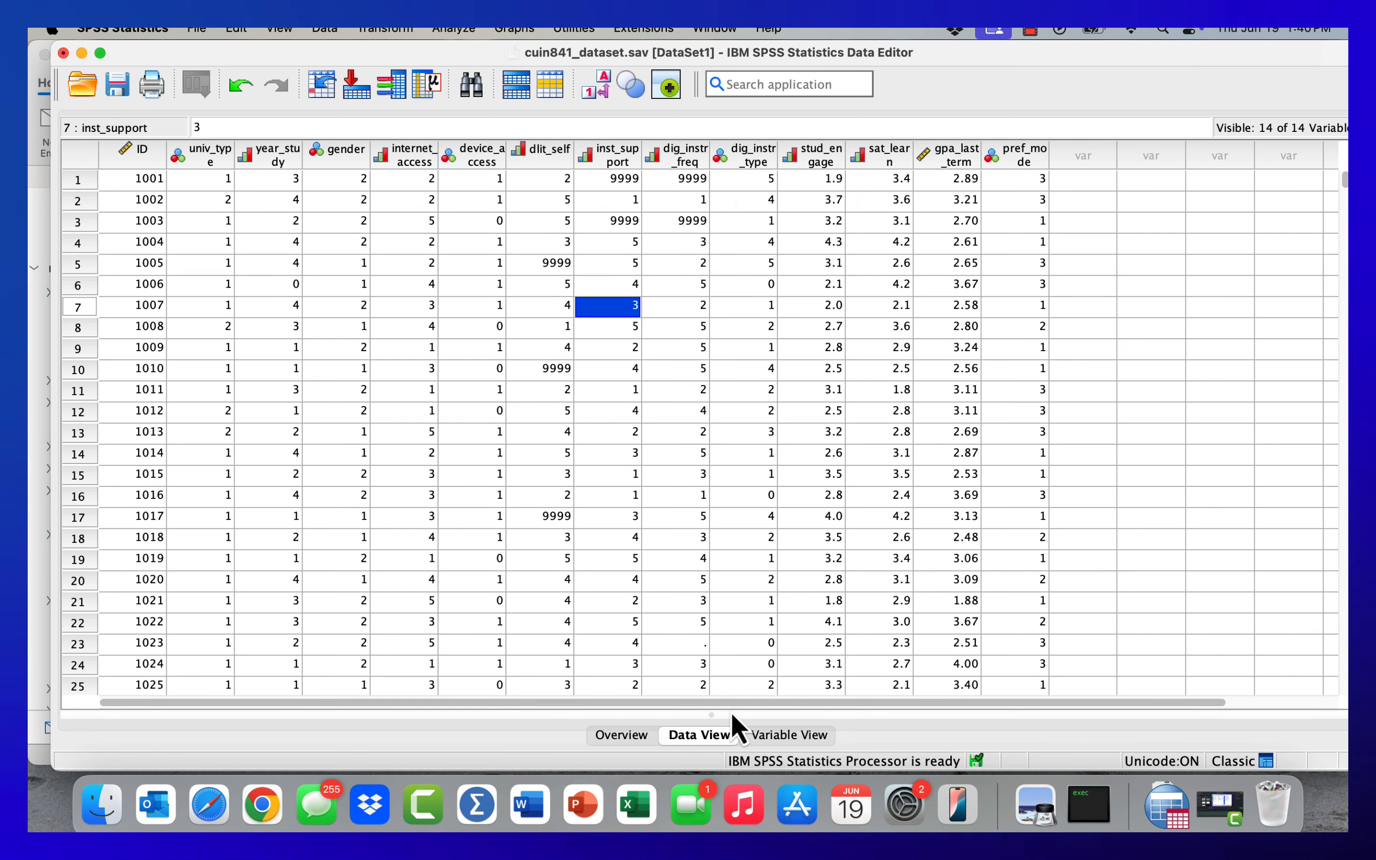
click(789, 737)
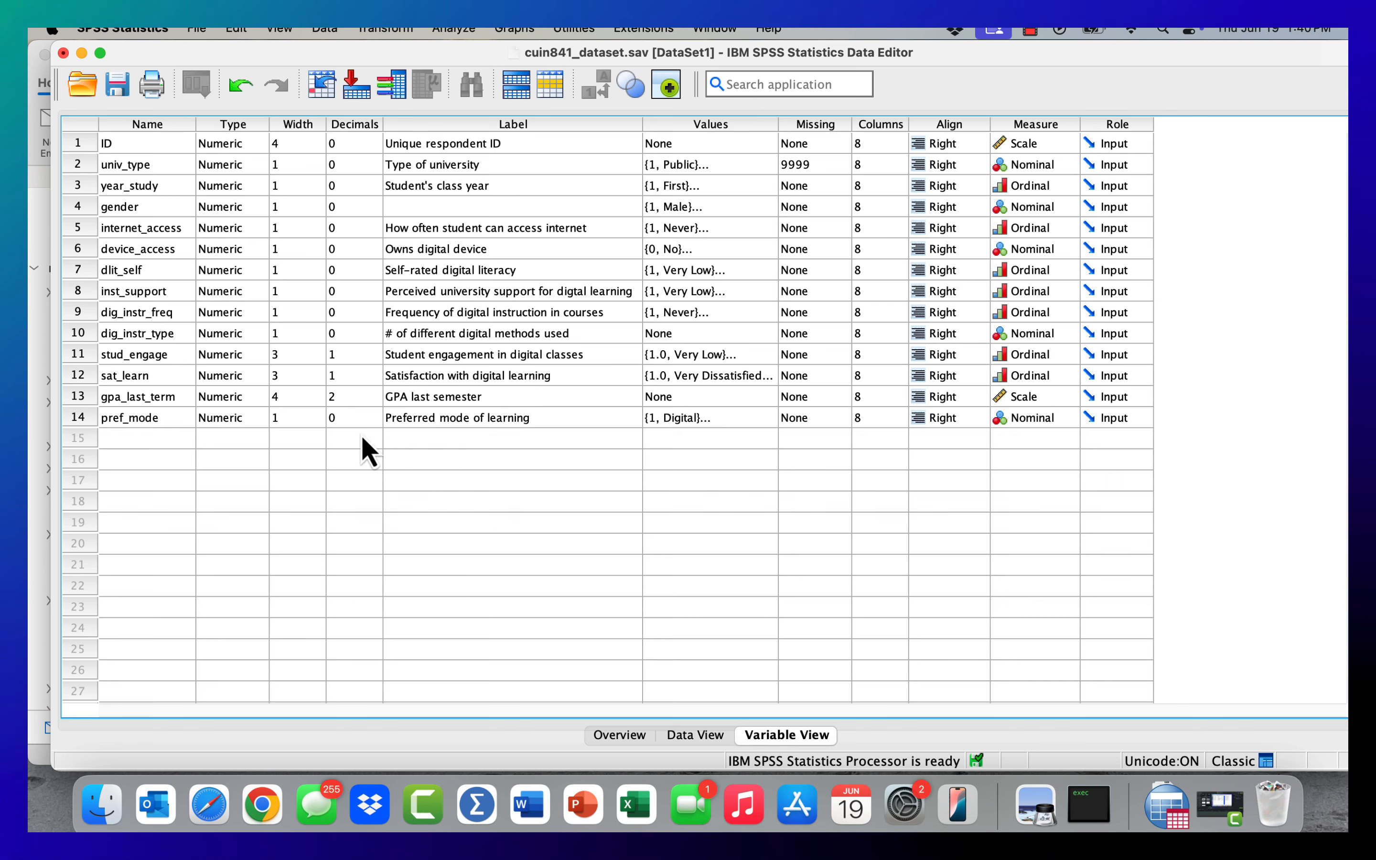
click(196, 30)
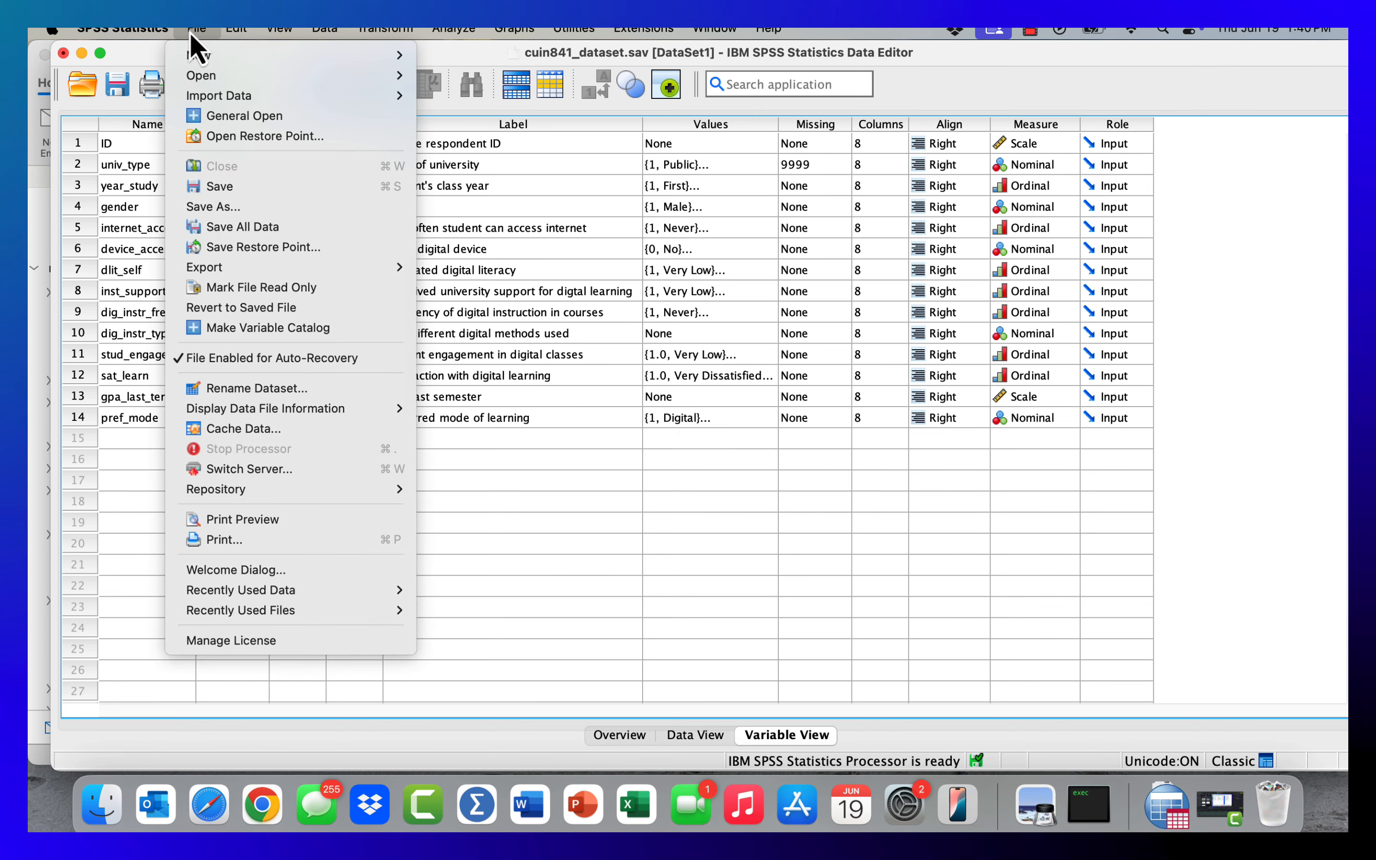
click(192, 33)
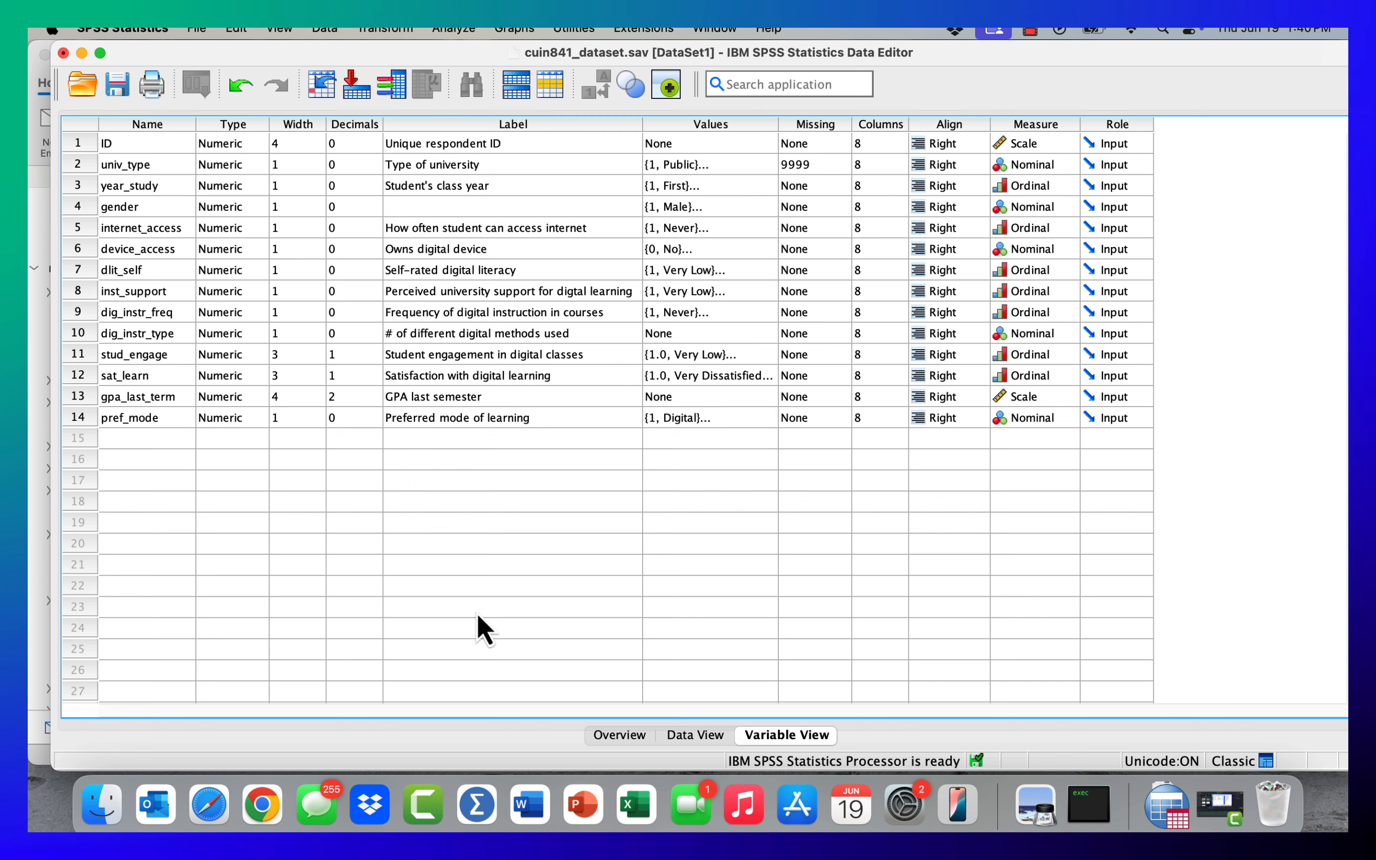
click(621, 735)
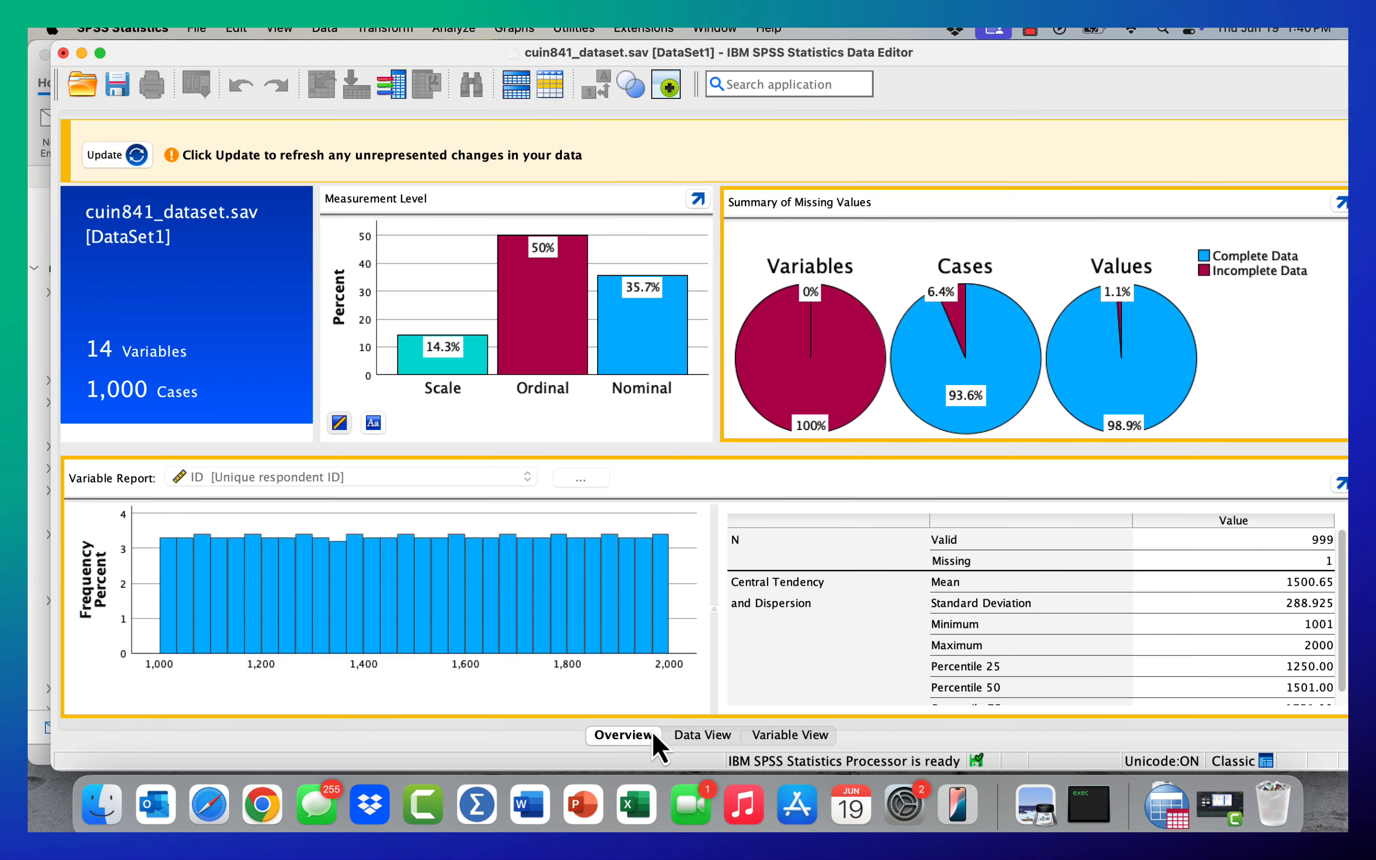
click(685, 740)
click(773, 736)
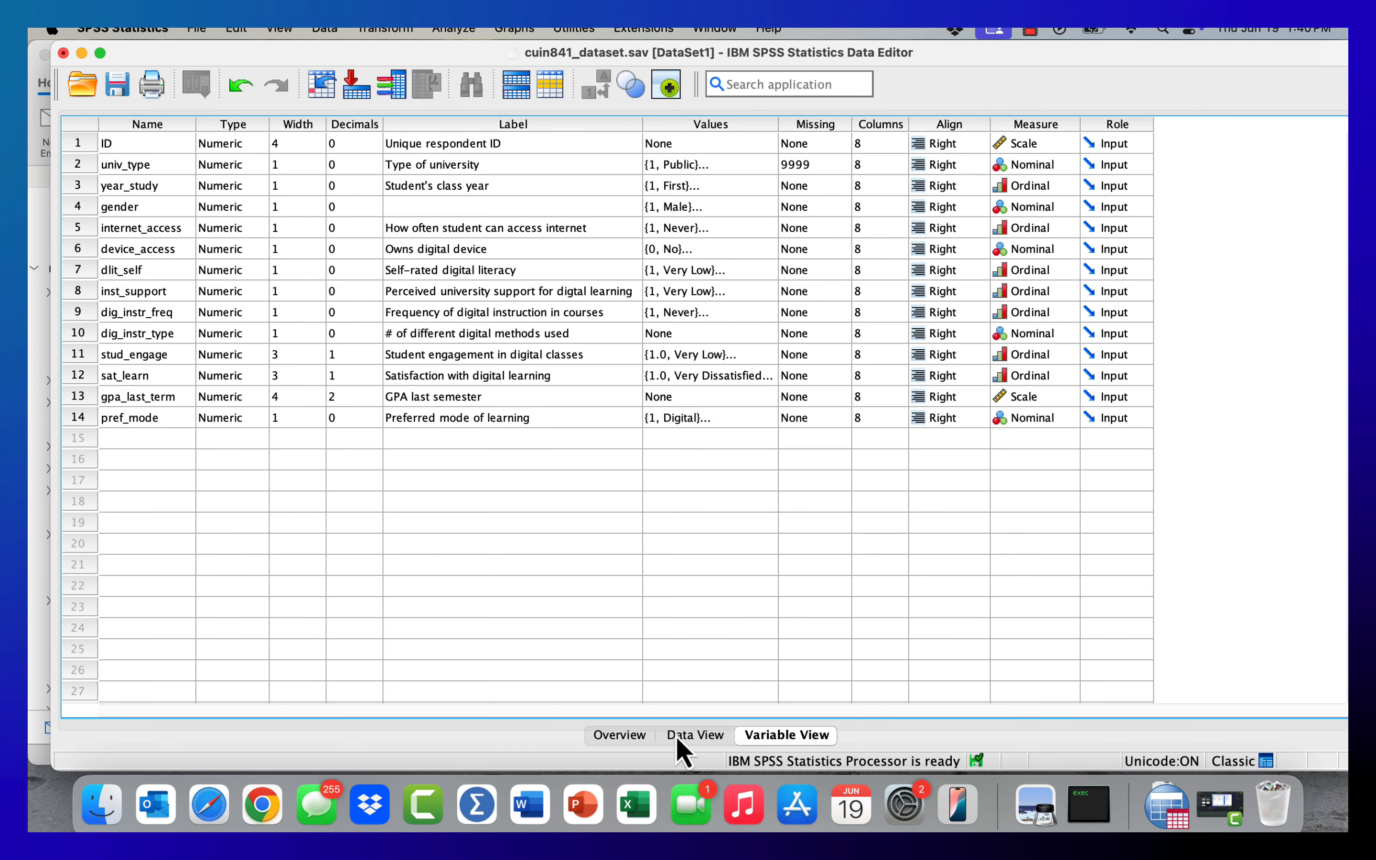
click(687, 736)
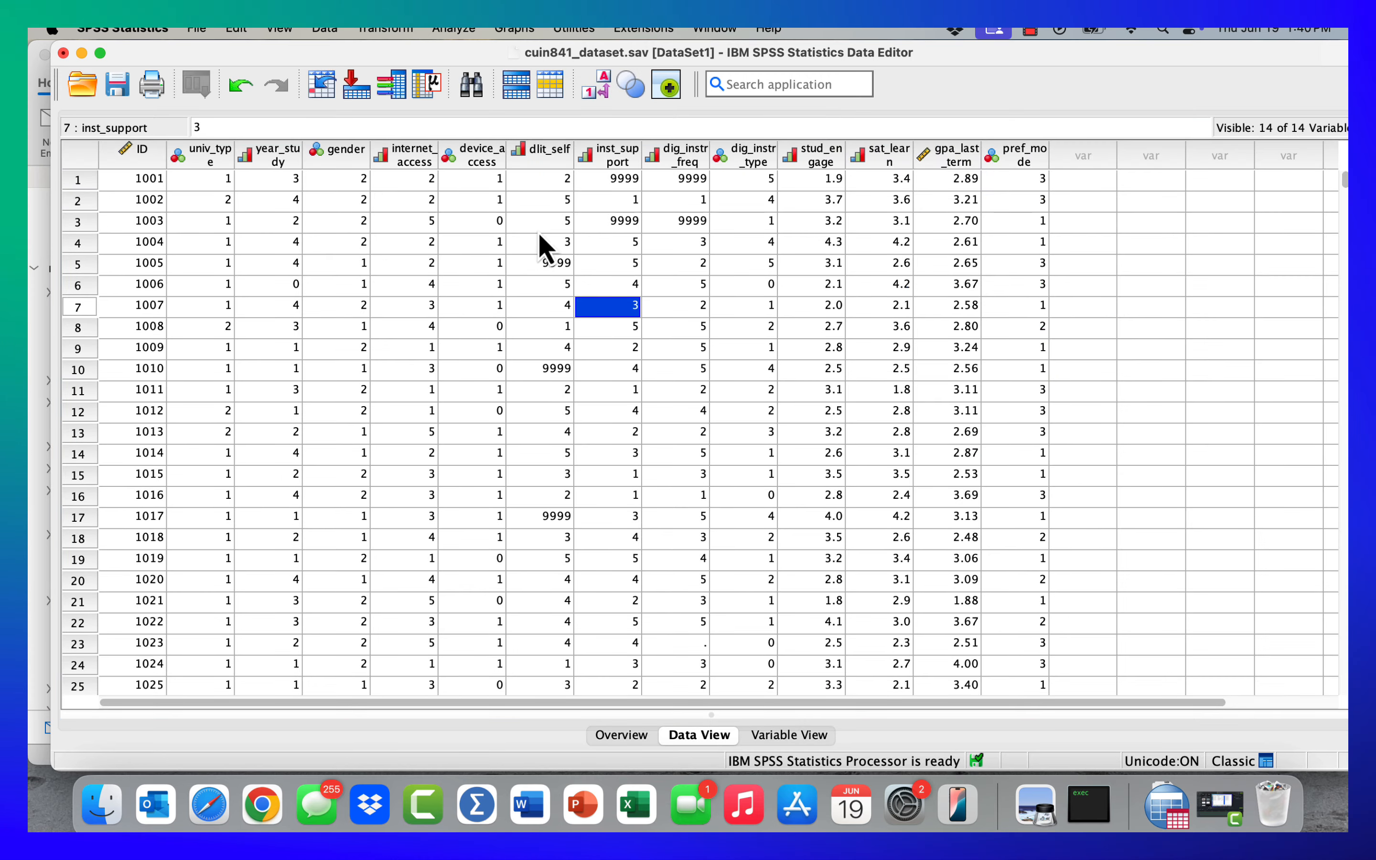